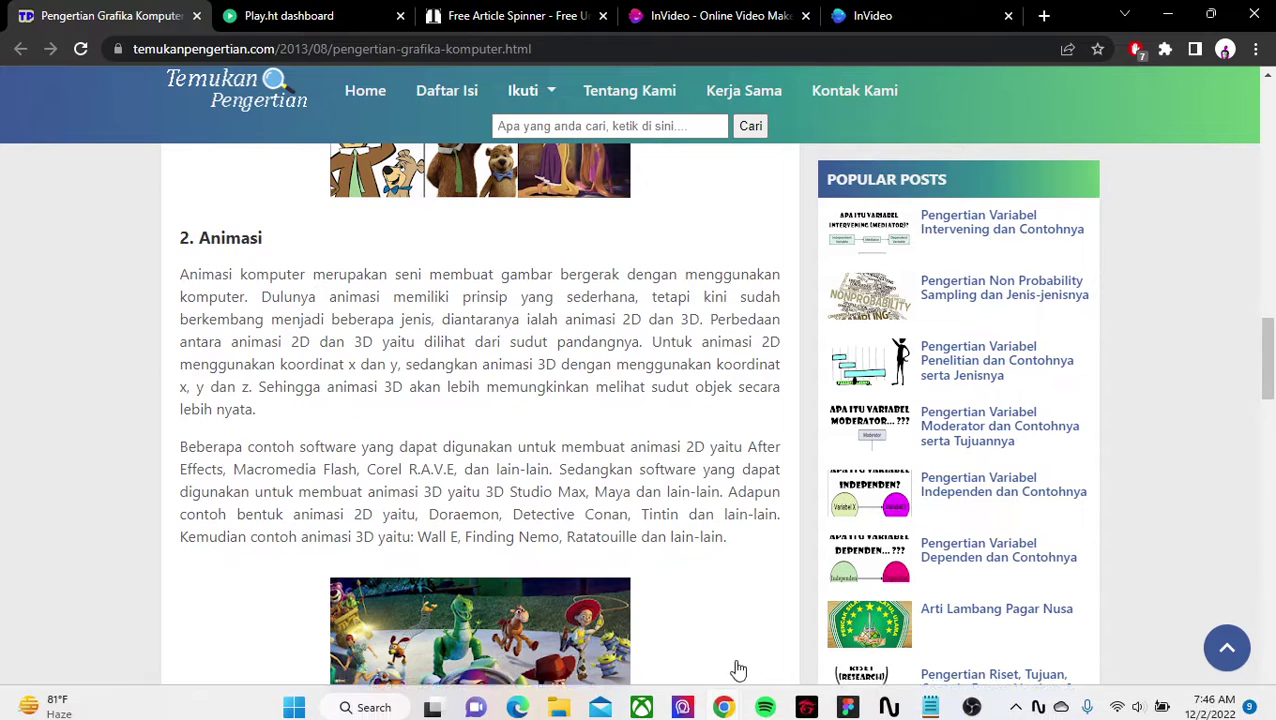
Review the computer graphics notes in text.txt in Notepad, then minimize the window.
left_click(930, 697)
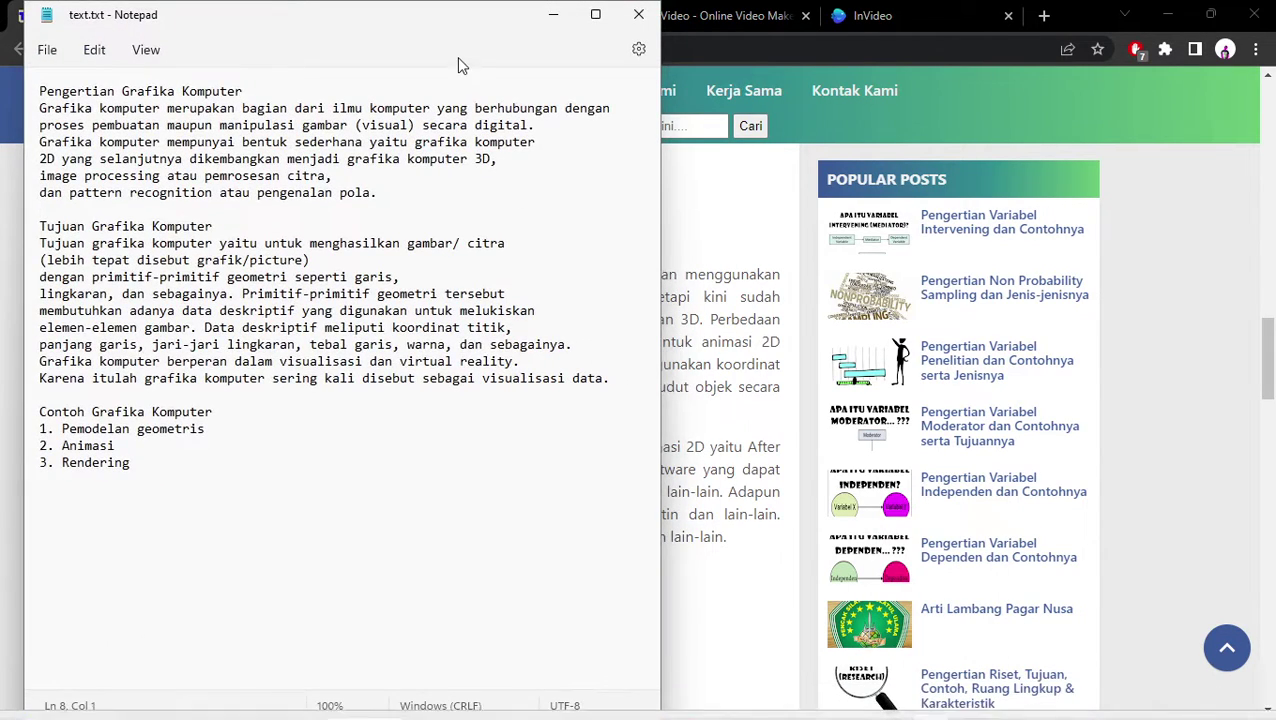
left_click_drag(488, 24, 505, 46)
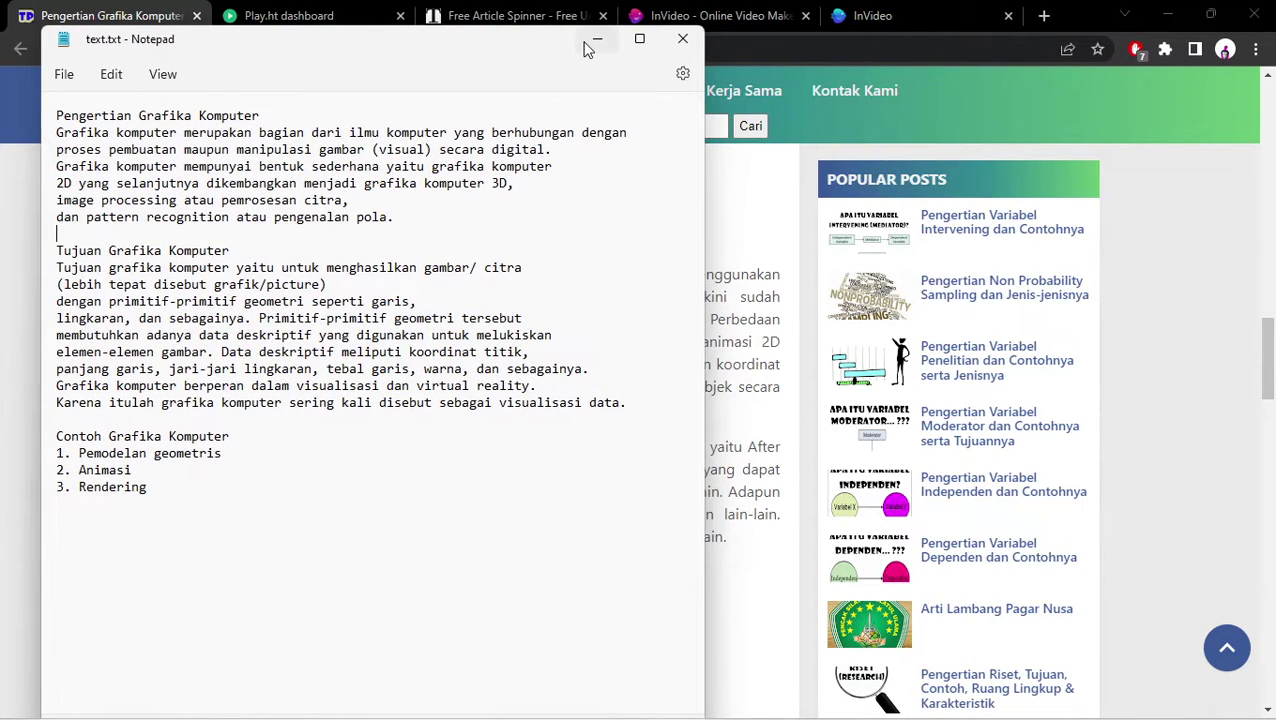
left_click(595, 42)
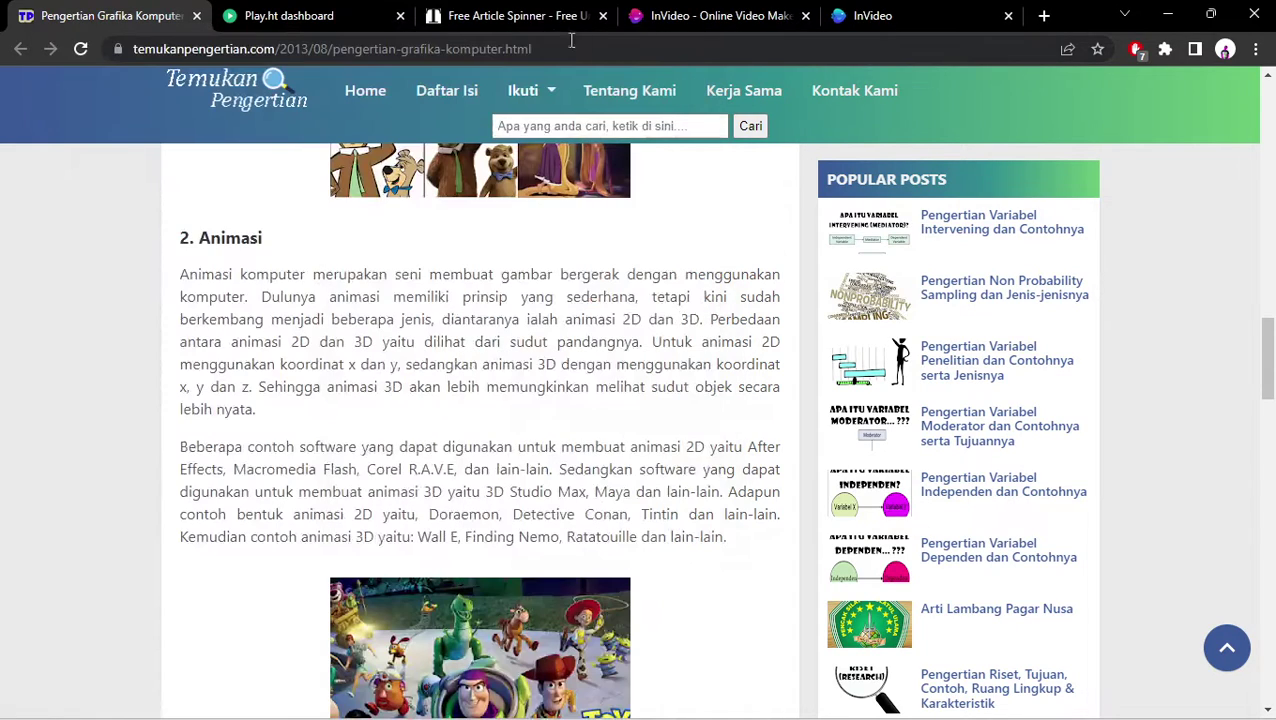
Copy the "Pengertian Grafika Komputer" section from text.txt in Notepad into the input text on the Free Article Spinner site.
left_click(336, 15)
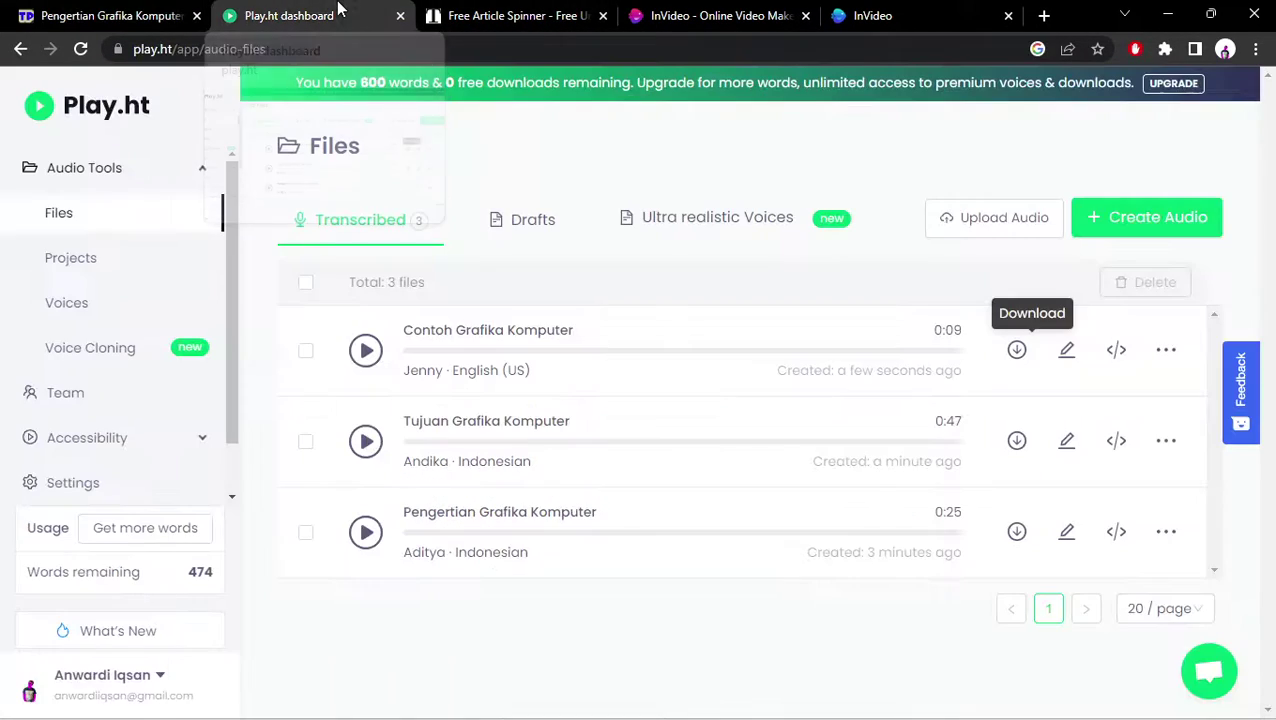
left_click(455, 10)
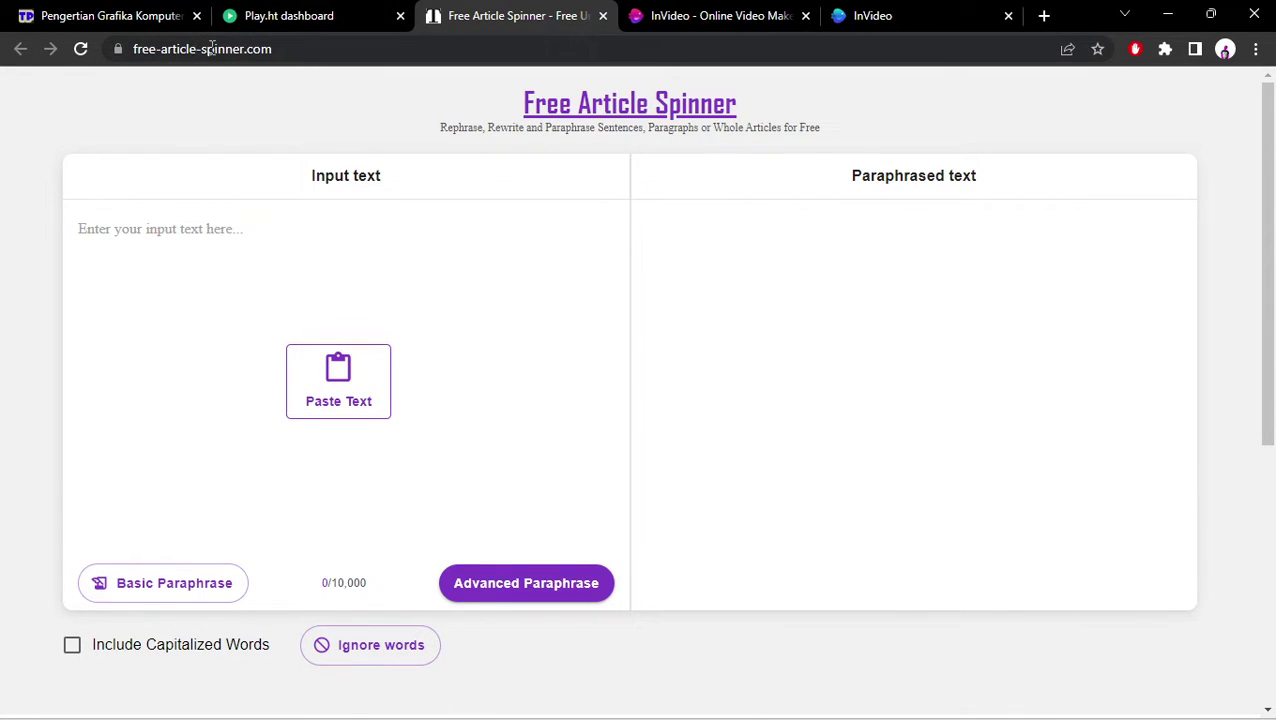
mouse_move(834, 716)
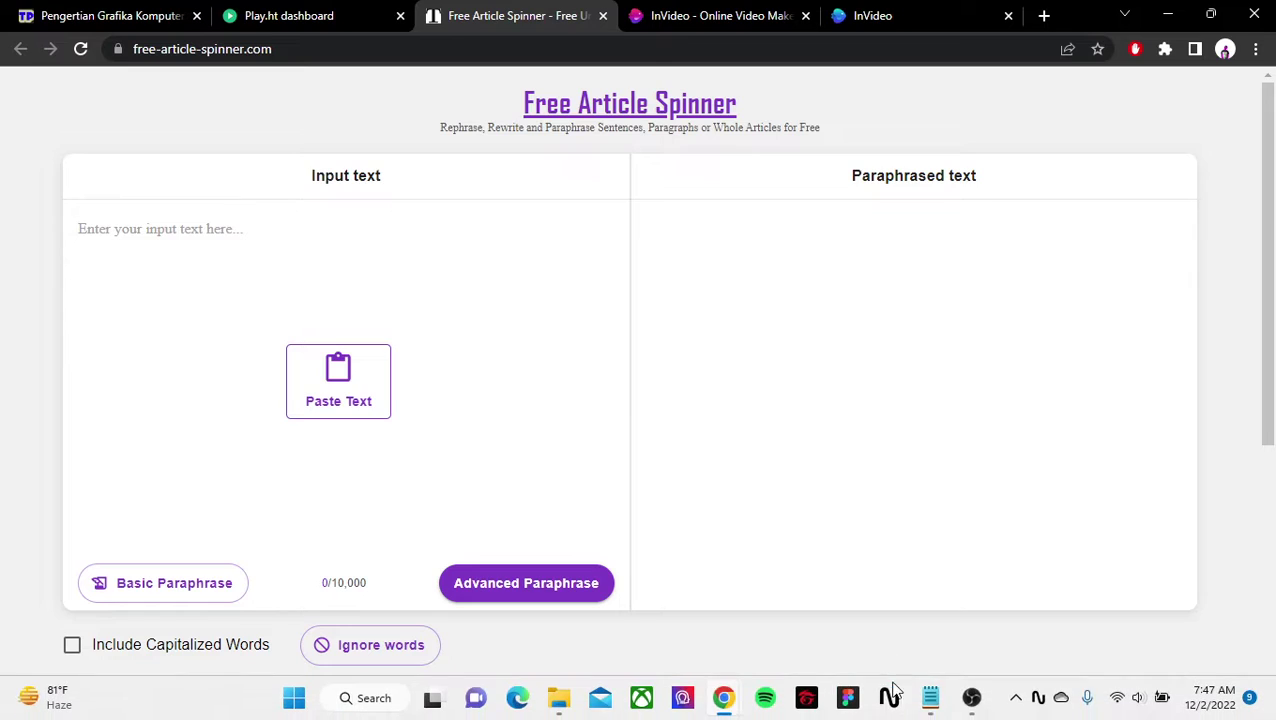
left_click(966, 698)
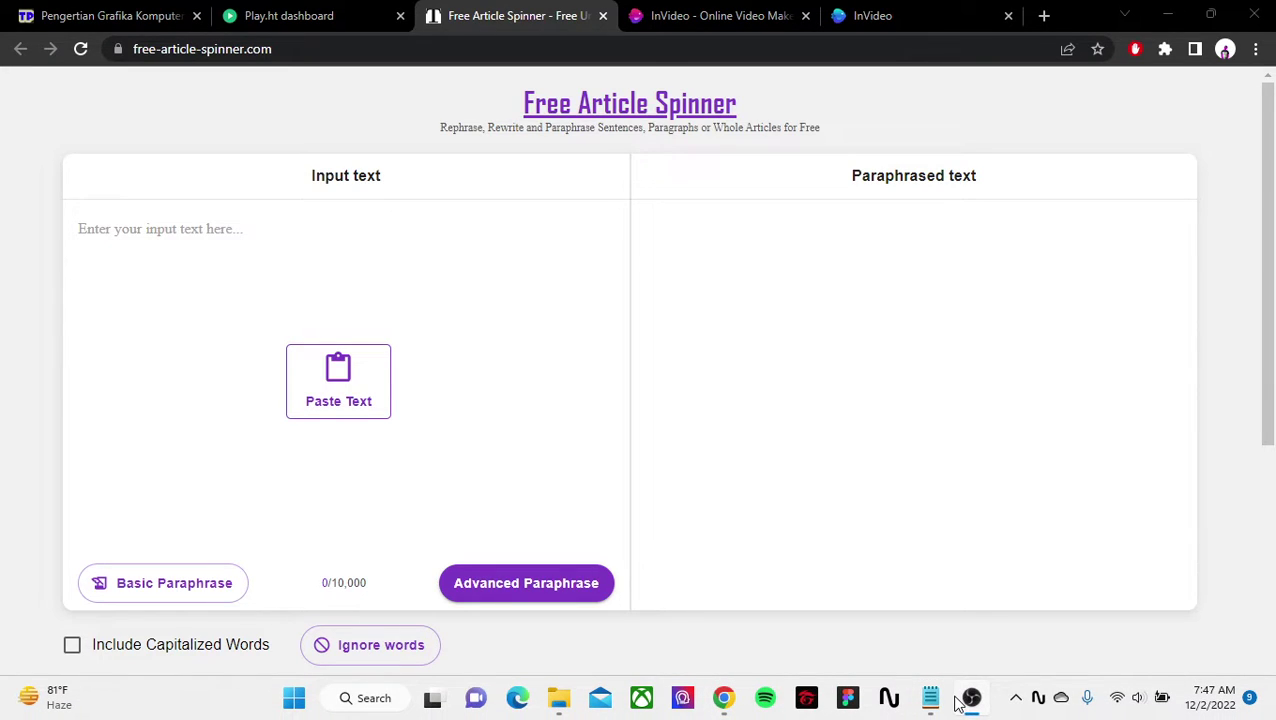
left_click(932, 698)
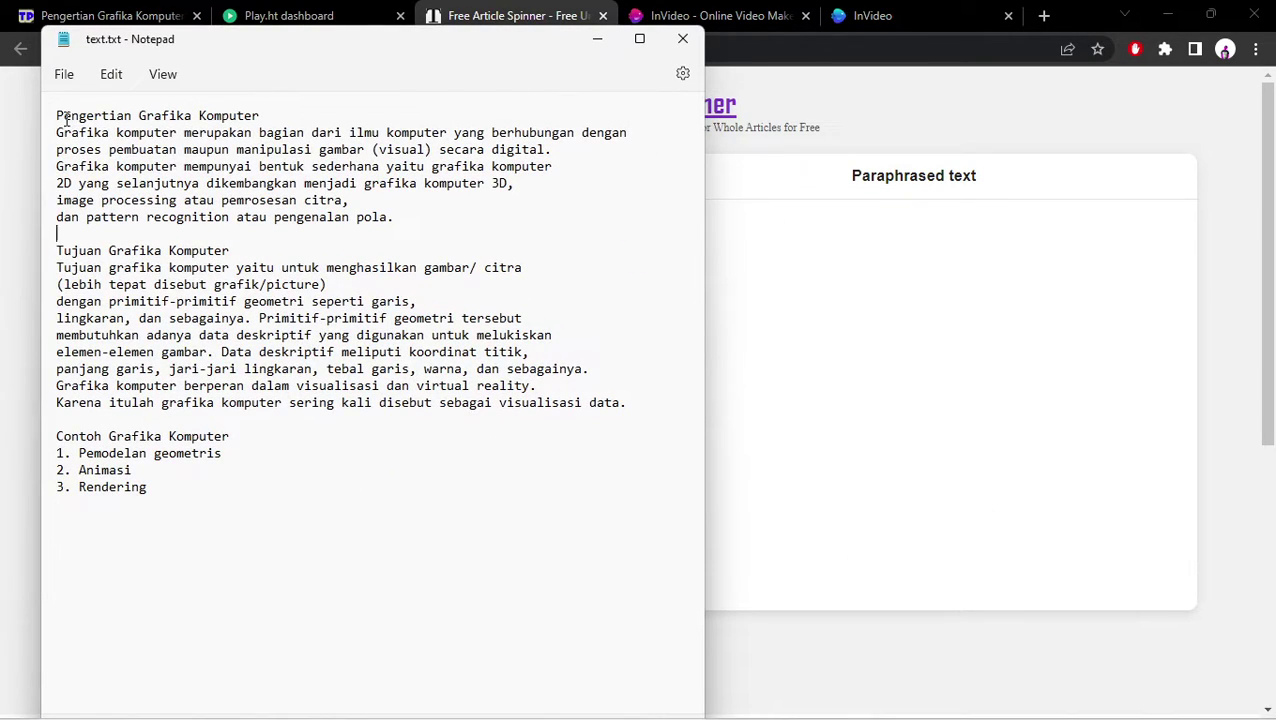
left_click_drag(57, 116, 476, 211)
key("ctrl+c")
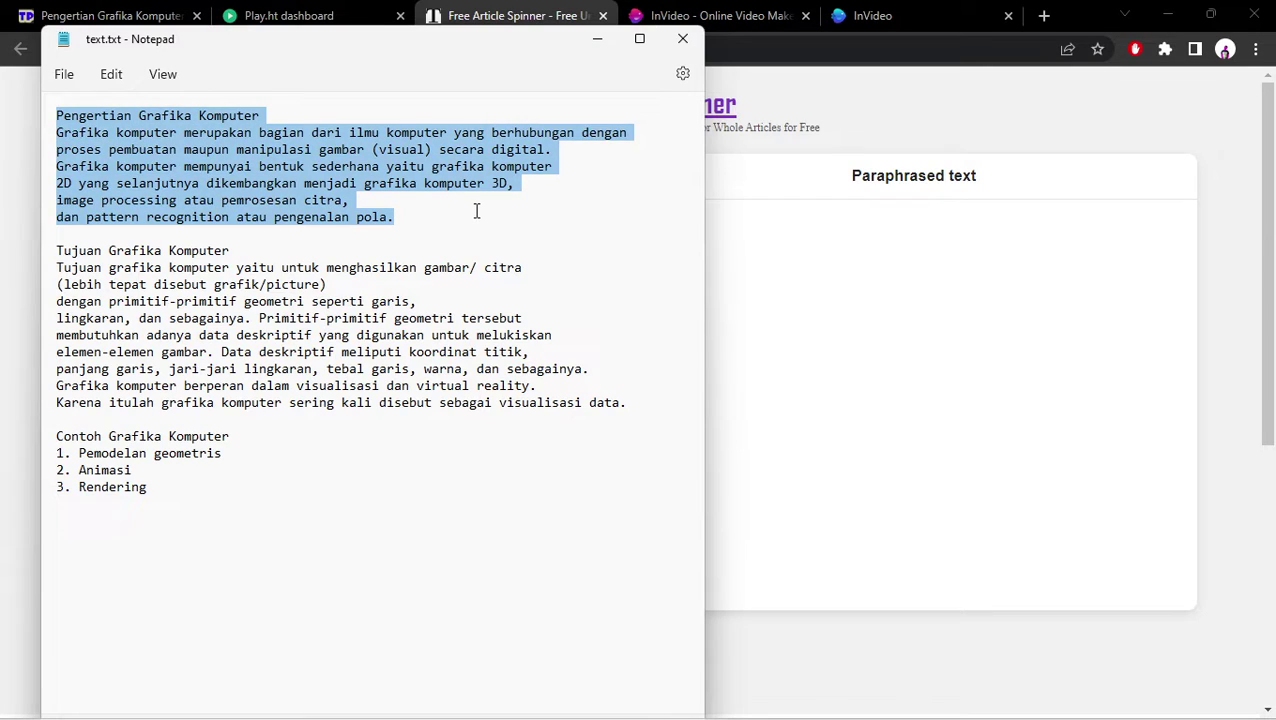
left_click(770, 227)
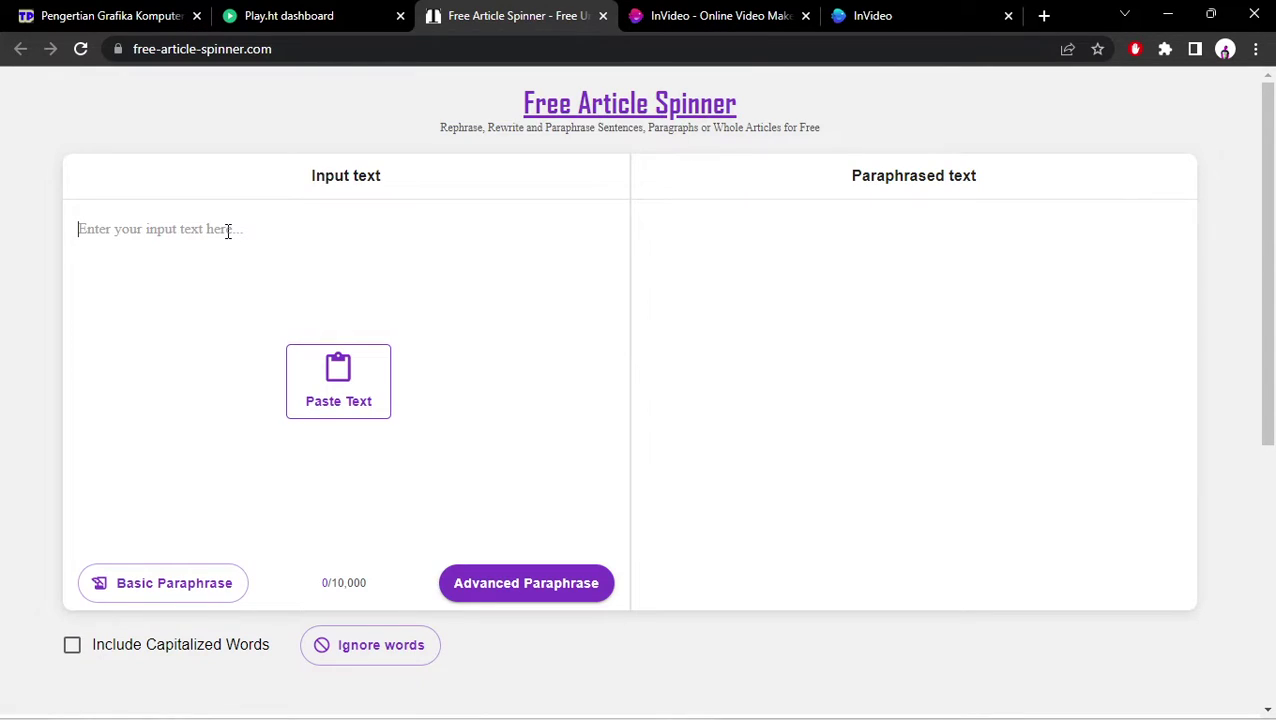
key("ctrl+v")
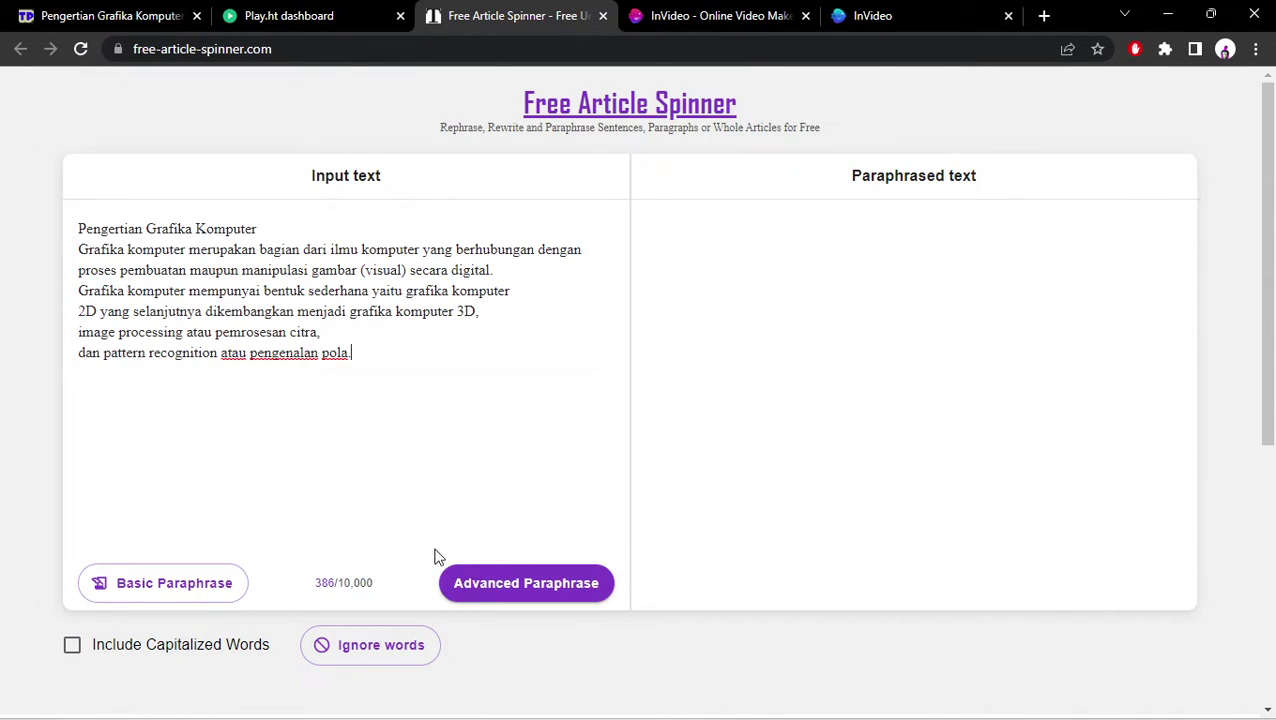
Paraphrase the entered text, trying Advanced Paraphrase and then using Basic Paraphrase, and compare the rewritten version with the original.
left_click(558, 590)
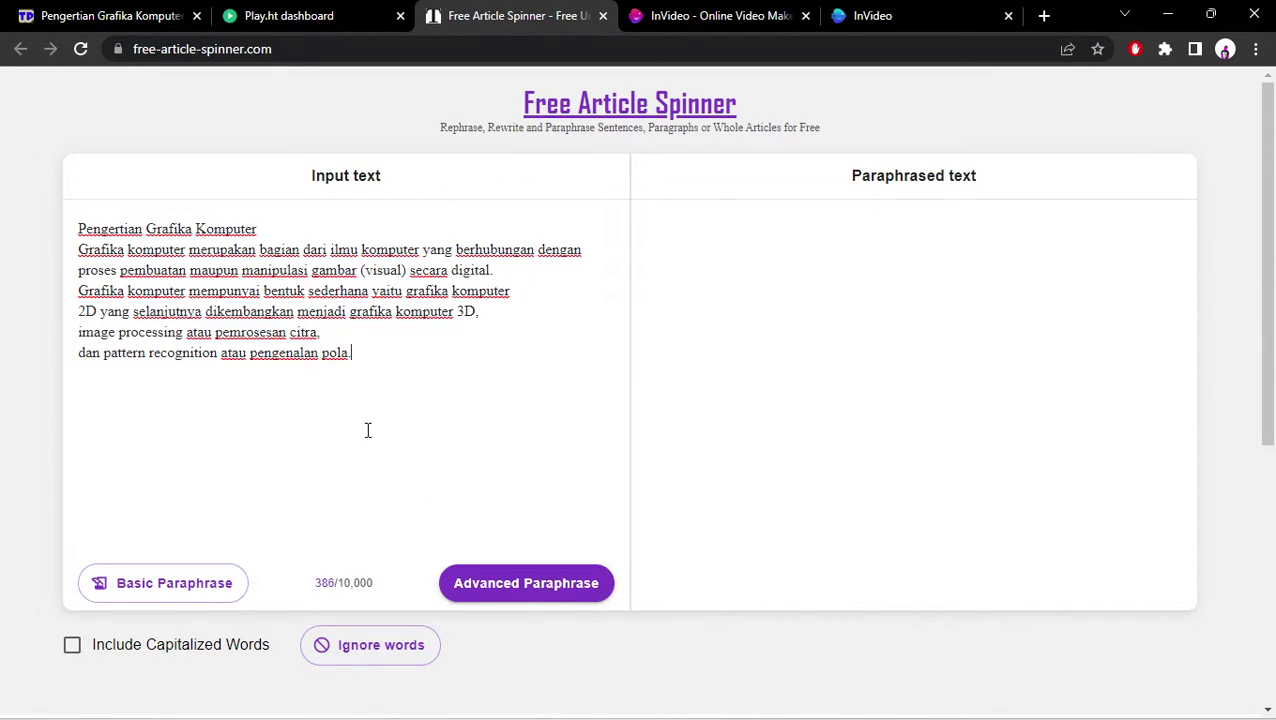
left_click(172, 589)
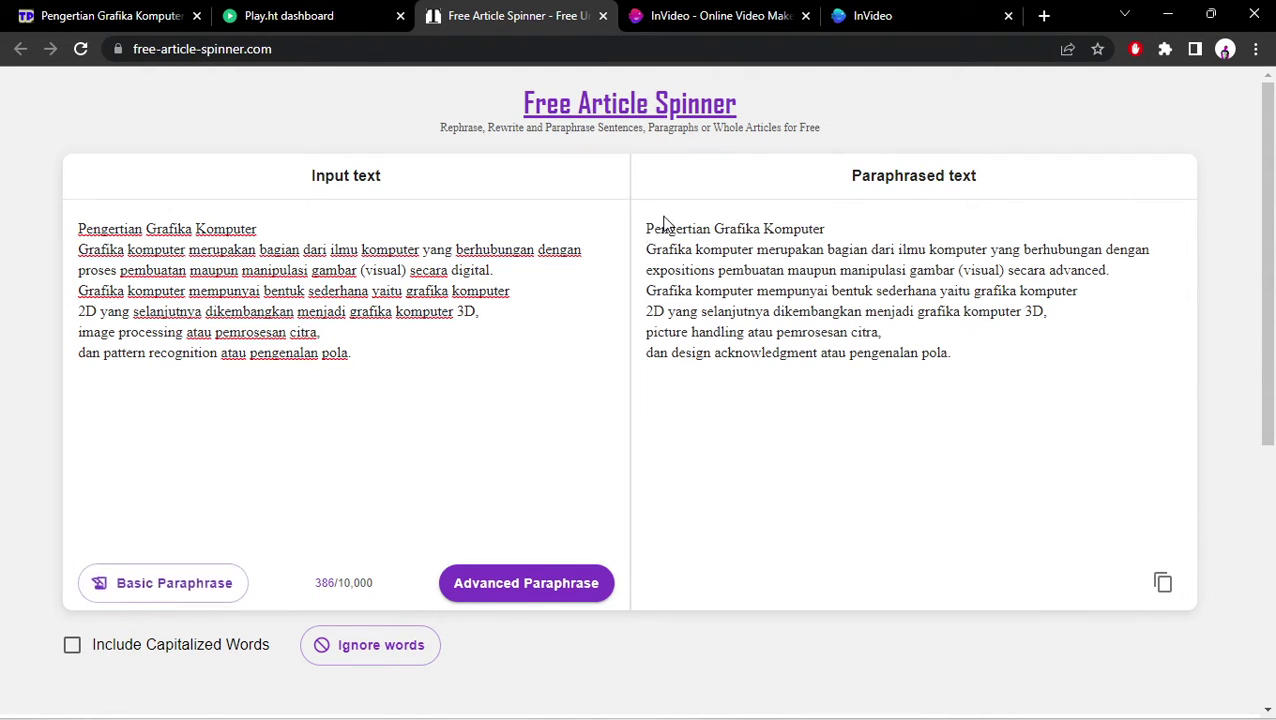
left_click(663, 240)
scroll(886, 242, "down", 3)
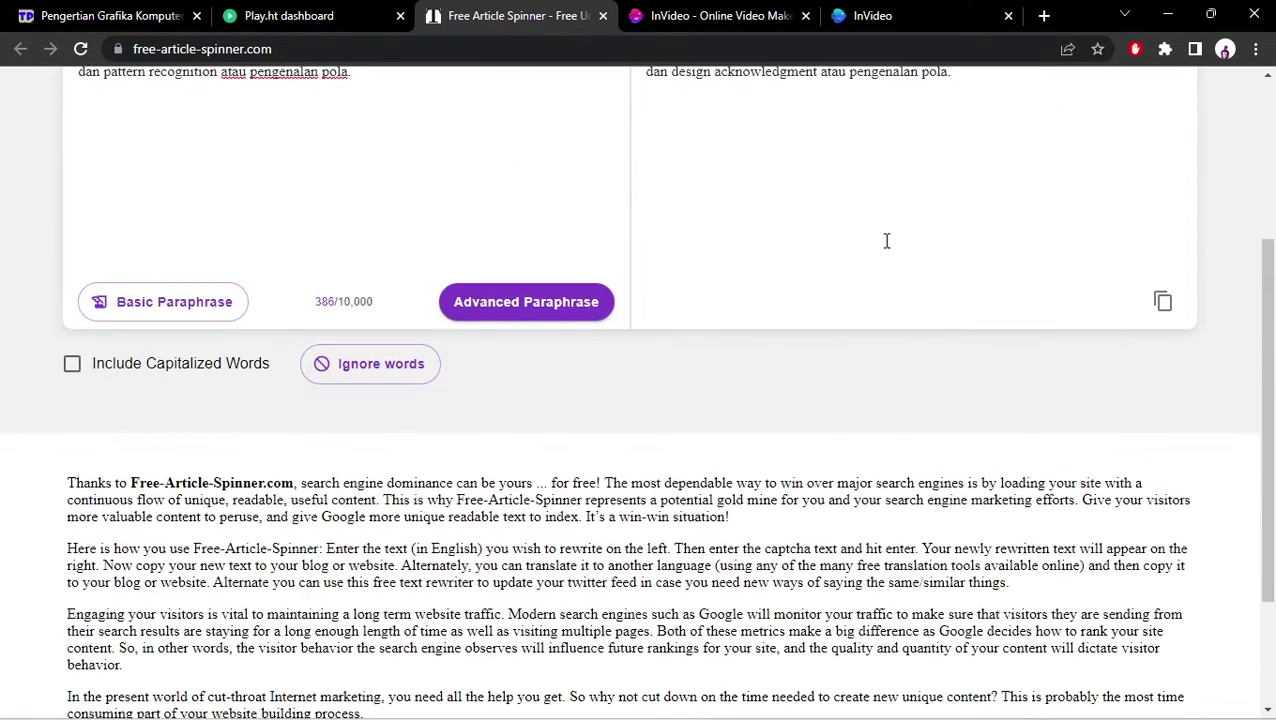
scroll(694, 342, "up", 3)
scroll(694, 342, "down", 2)
scroll(655, 296, "up", 2)
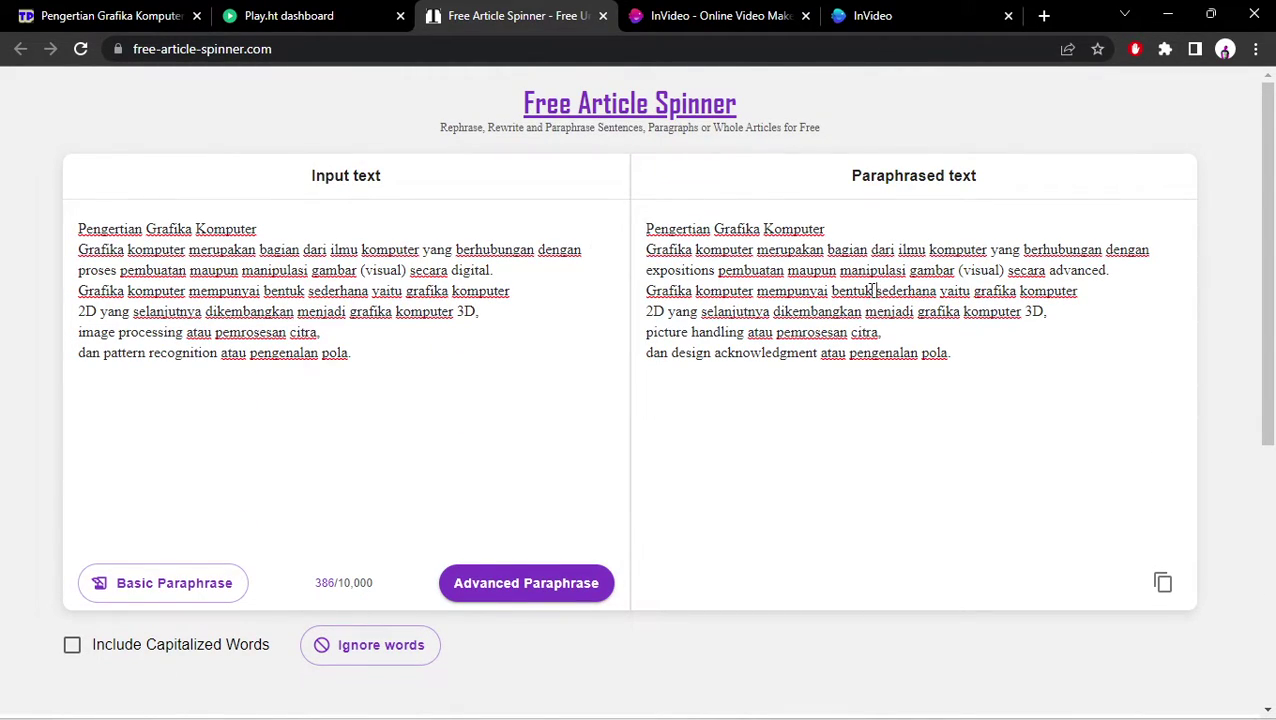
mouse_move(886, 702)
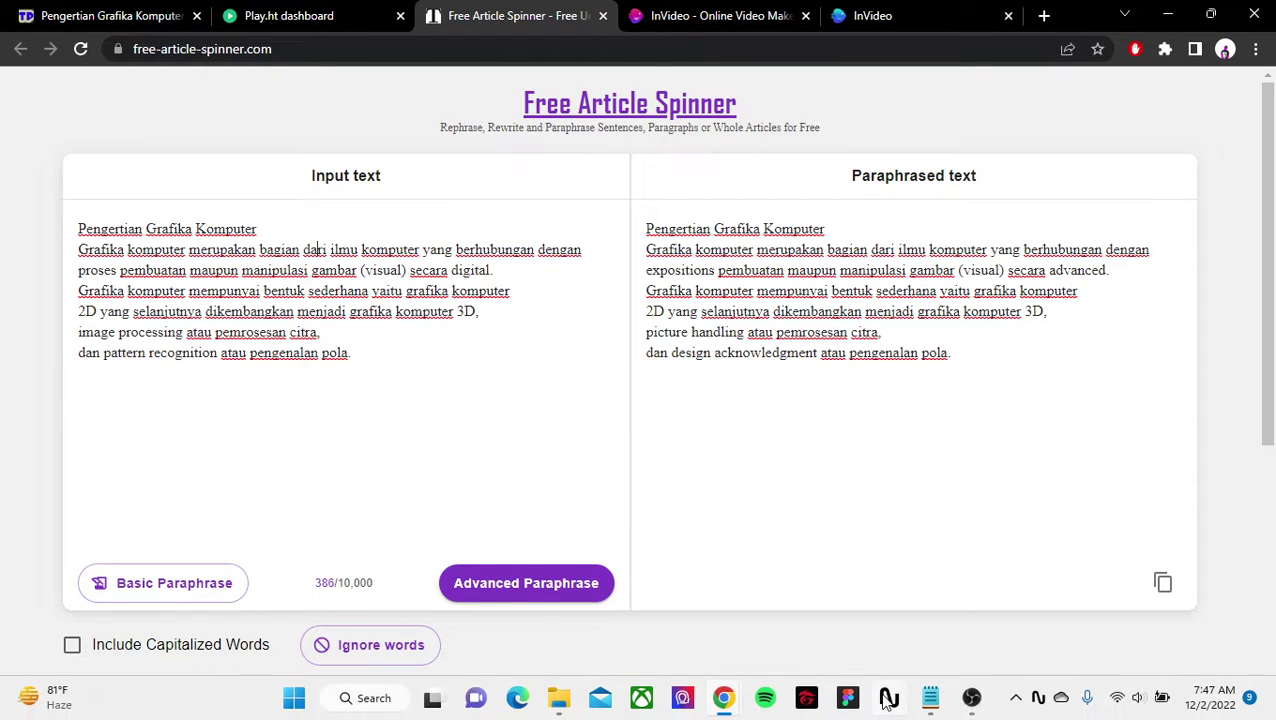
mouse_move(930, 697)
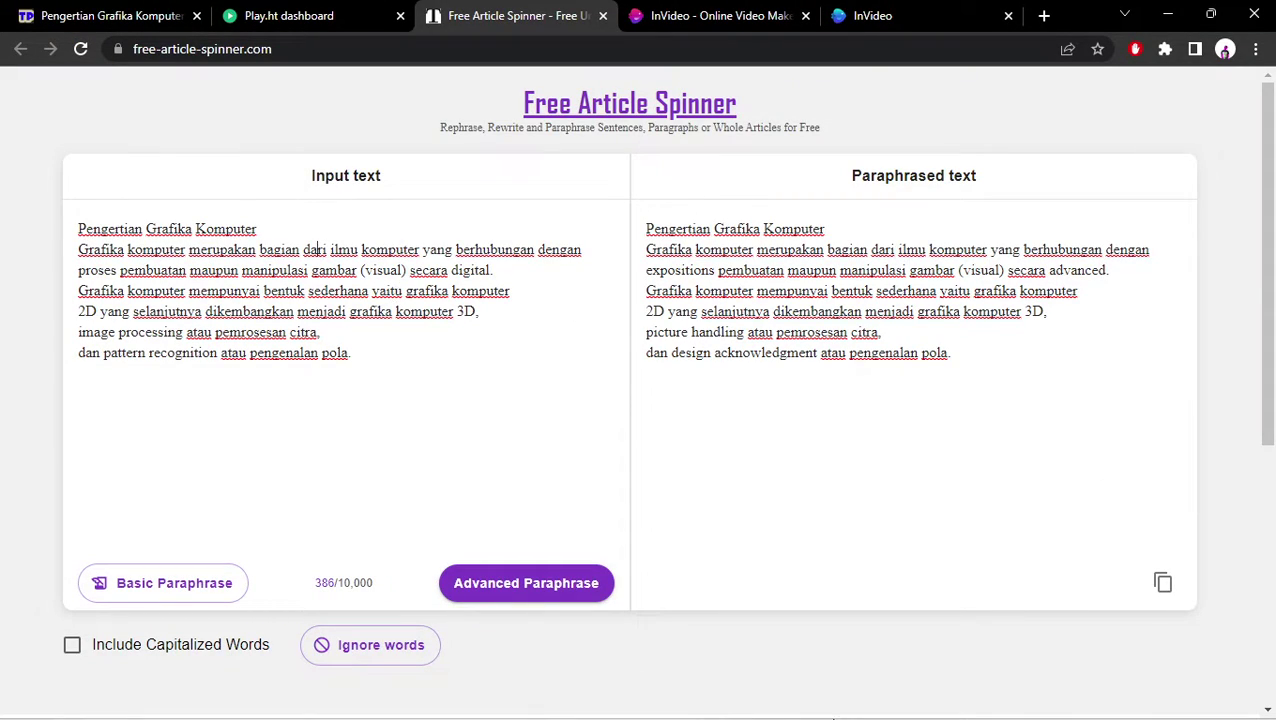
Switch to Play.ht and create a new audio file using Standard & Realistic Voices.
left_click(296, 14)
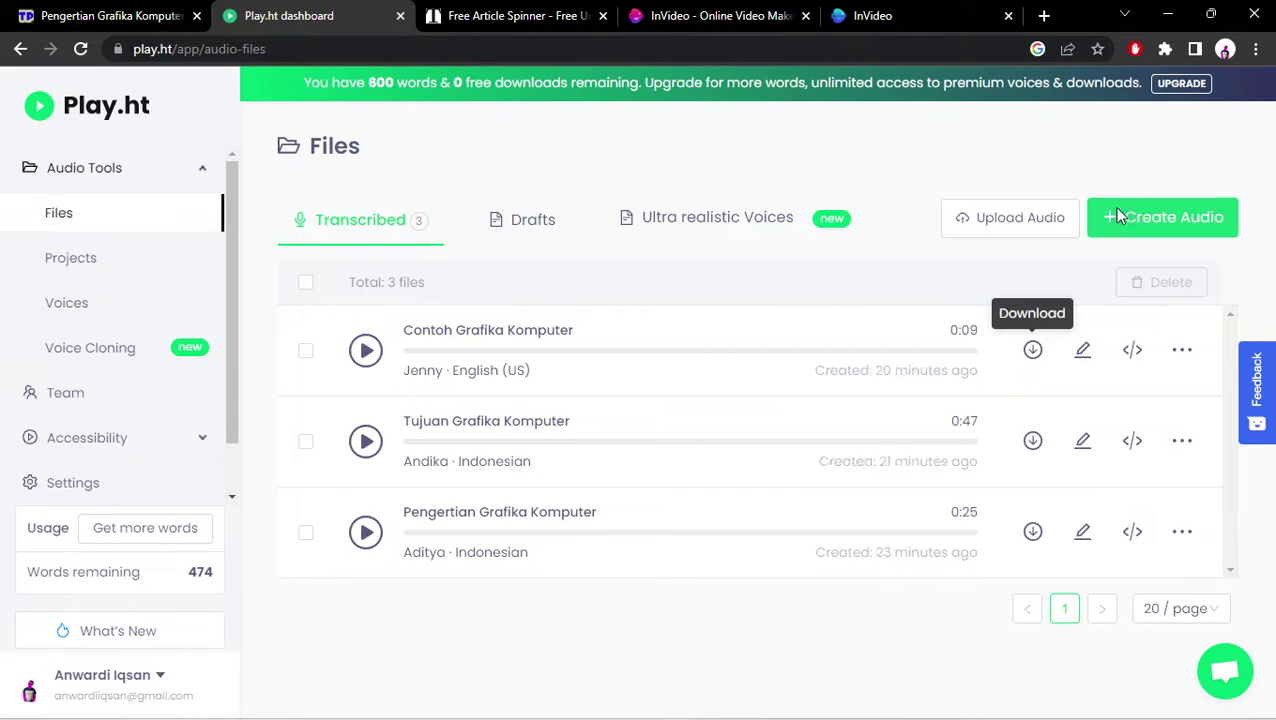
left_click(1162, 217)
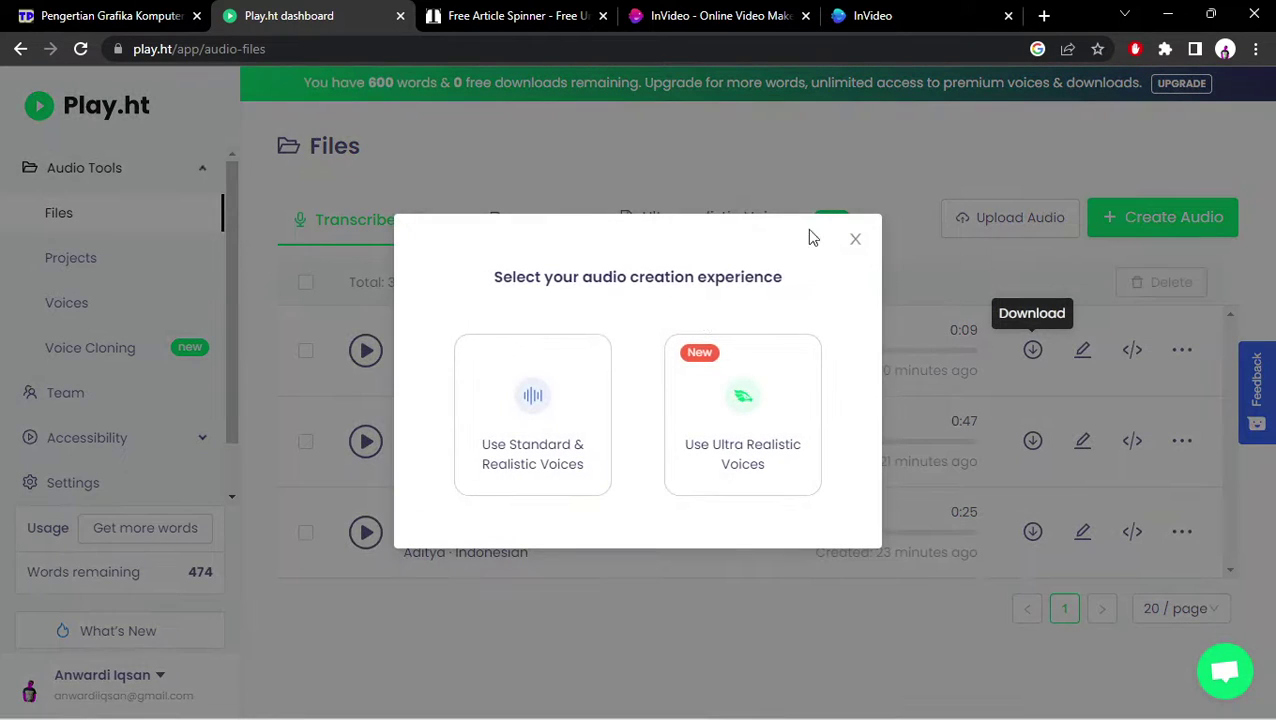
left_click(532, 359)
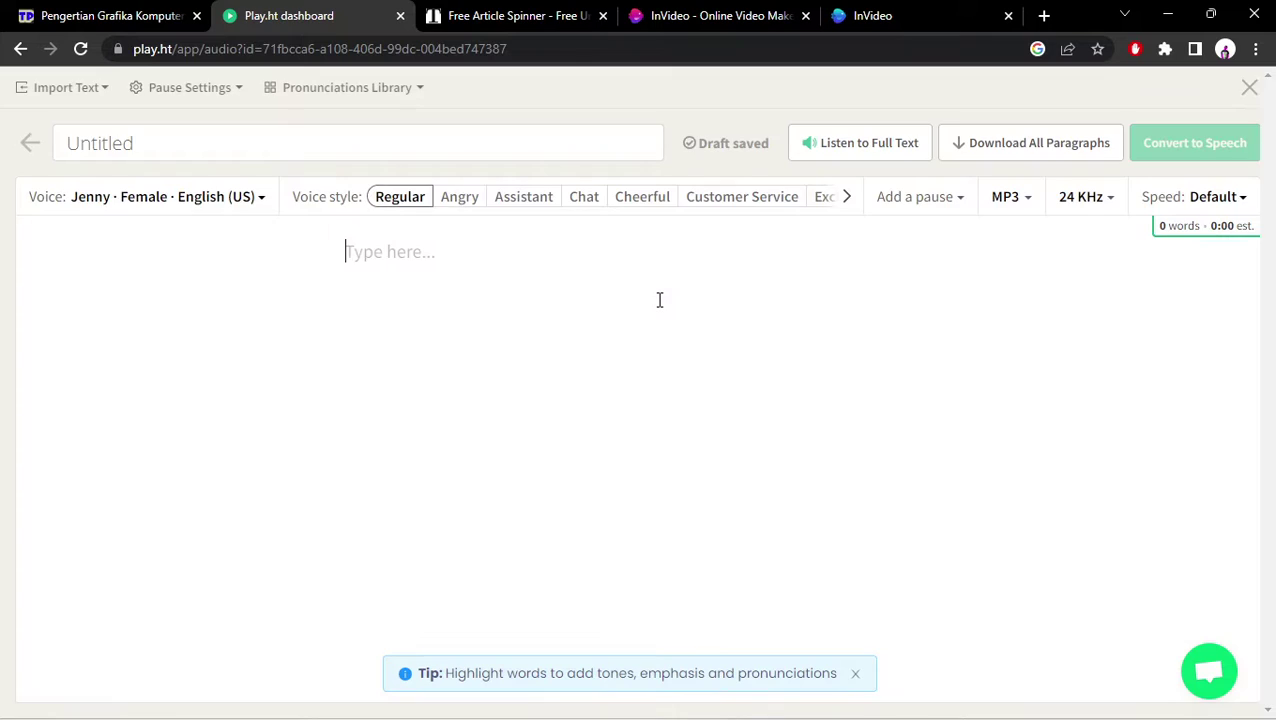
Set the language in the voice selection to Indonesian.
left_click(238, 199)
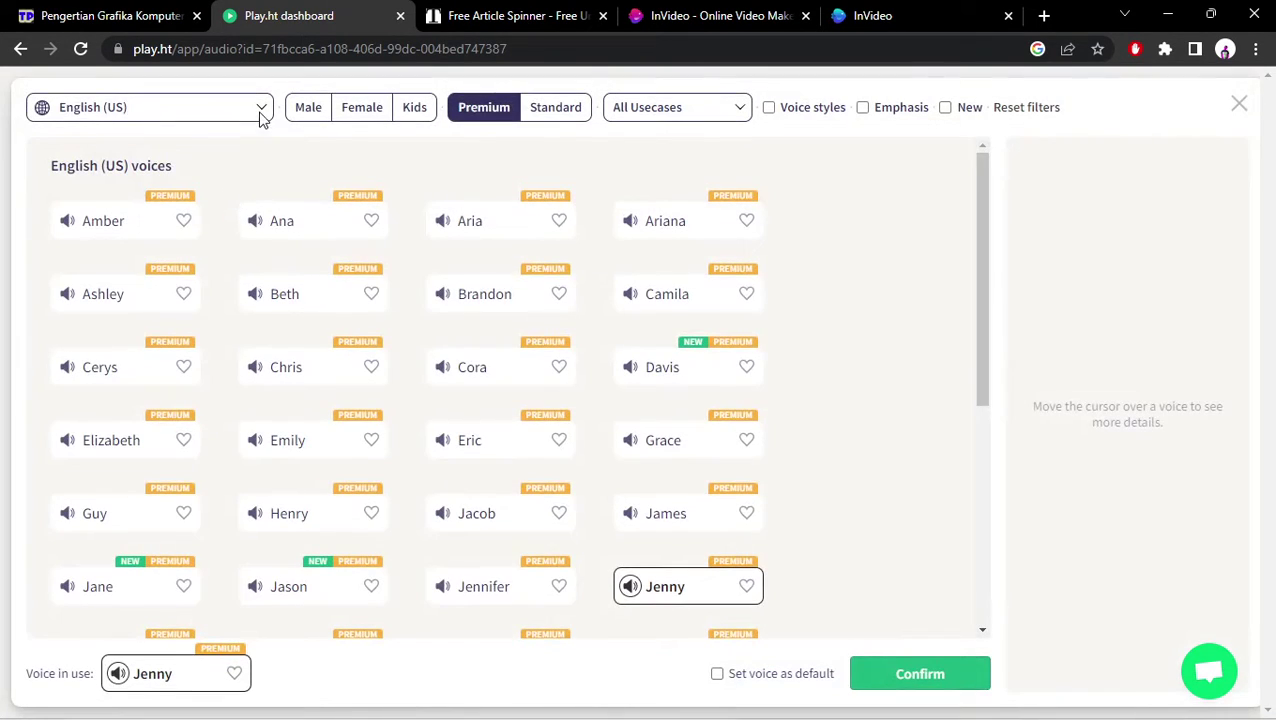
left_click(220, 110)
scroll(128, 320, "down", 5)
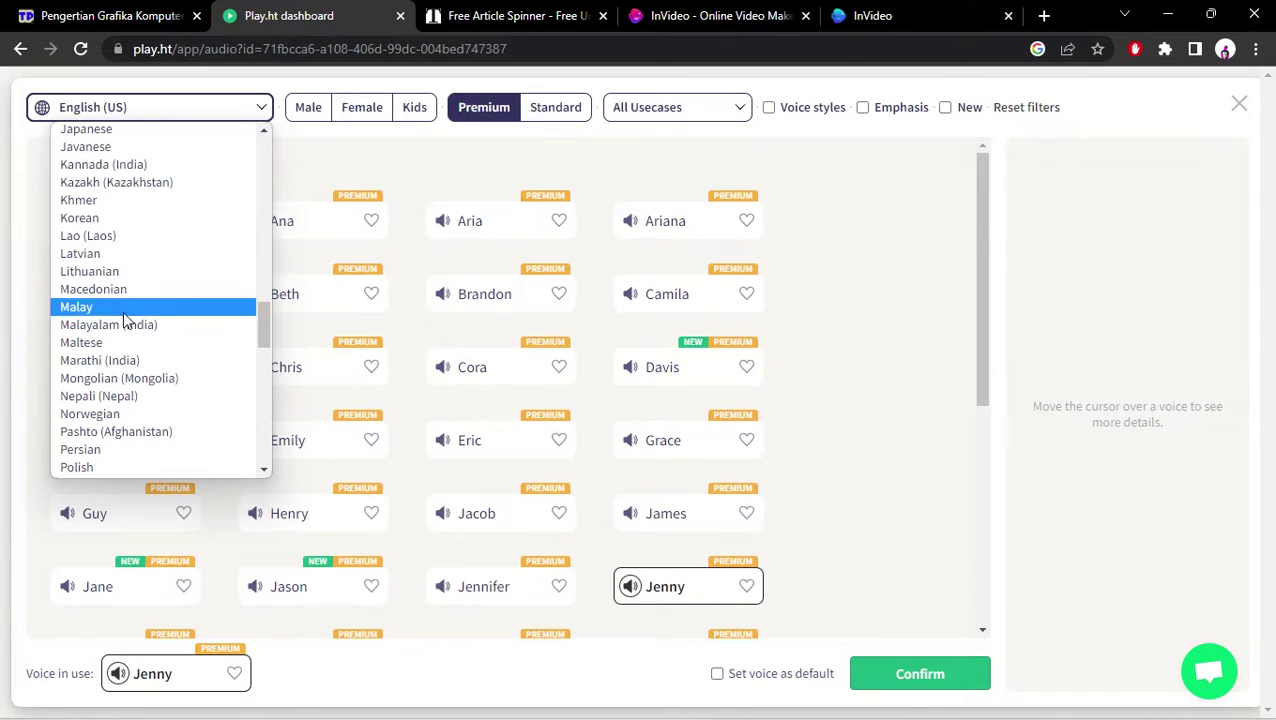
scroll(140, 152, "up", 2)
scroll(135, 275, "down", 7)
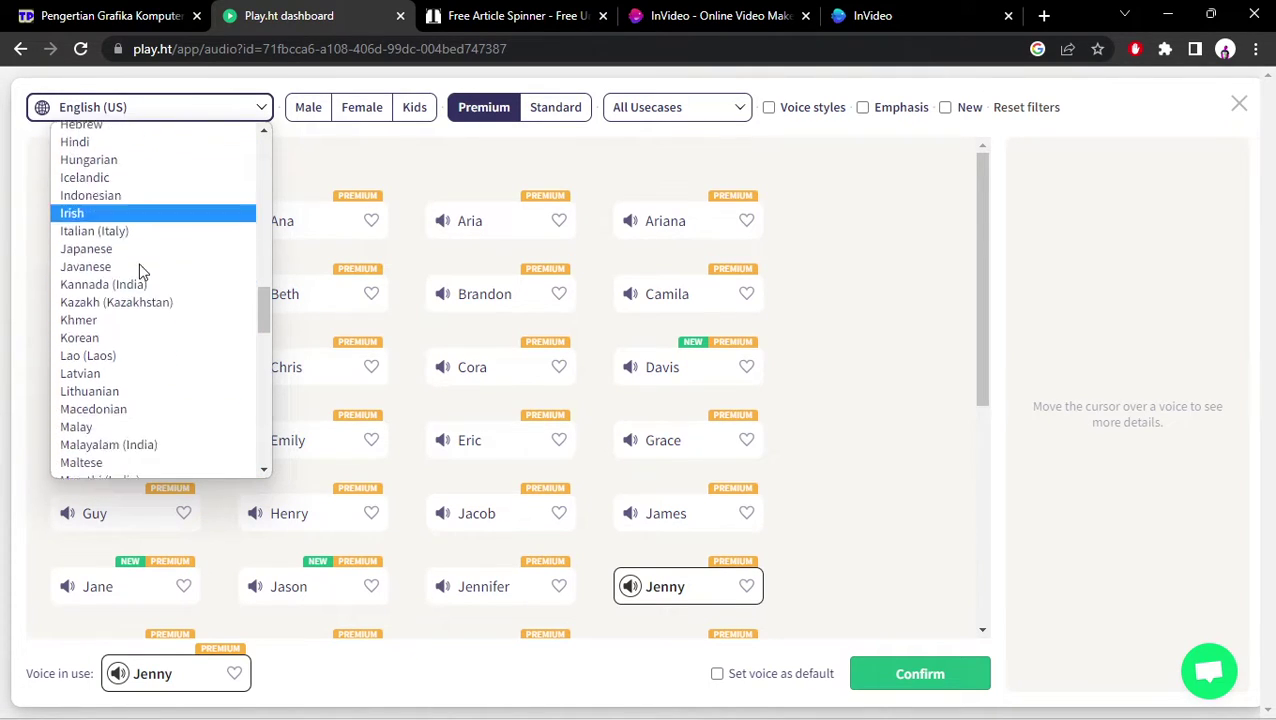
scroll(115, 310, "down", 3)
scroll(112, 290, "up", 10)
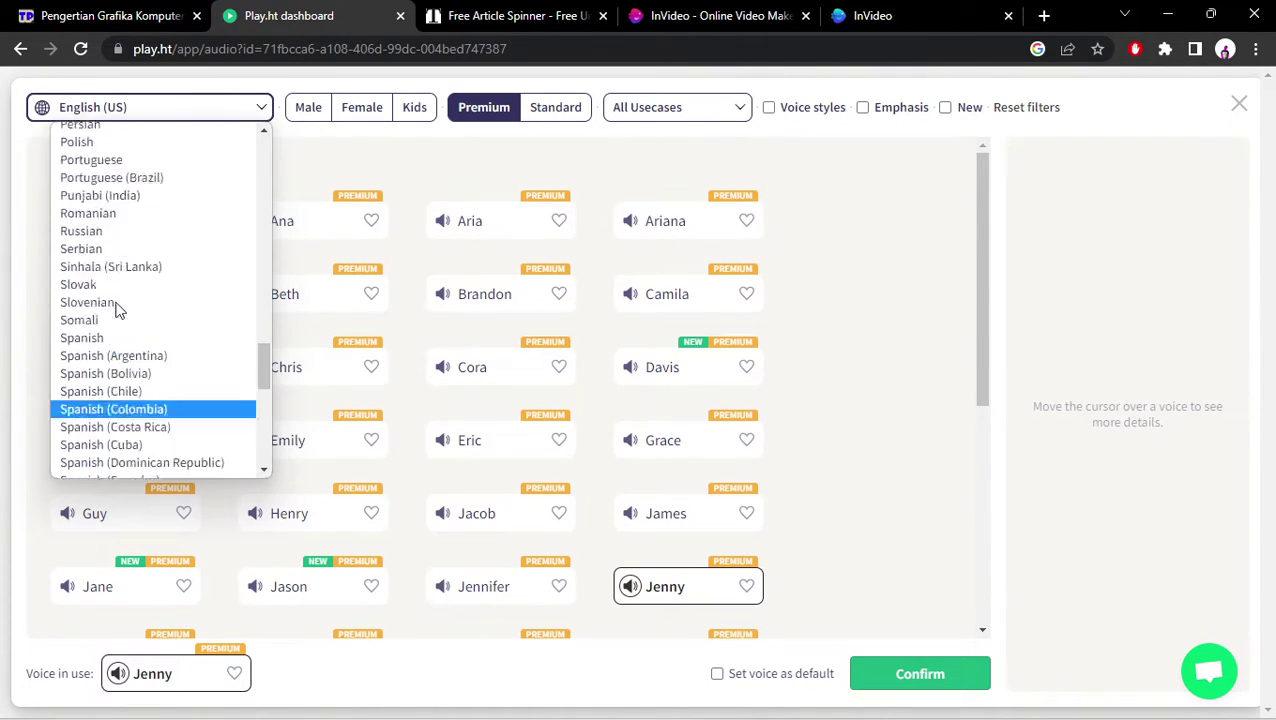
scroll(112, 370, "down", 2)
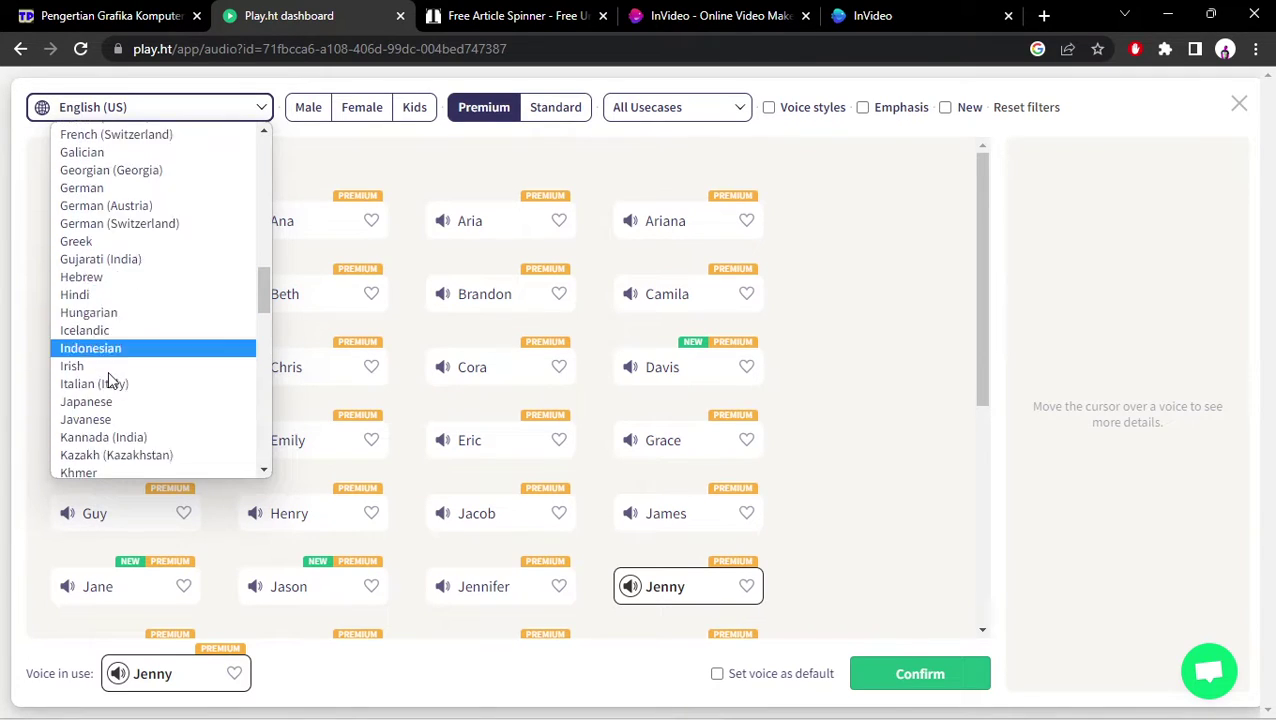
scroll(109, 369, "down", 2)
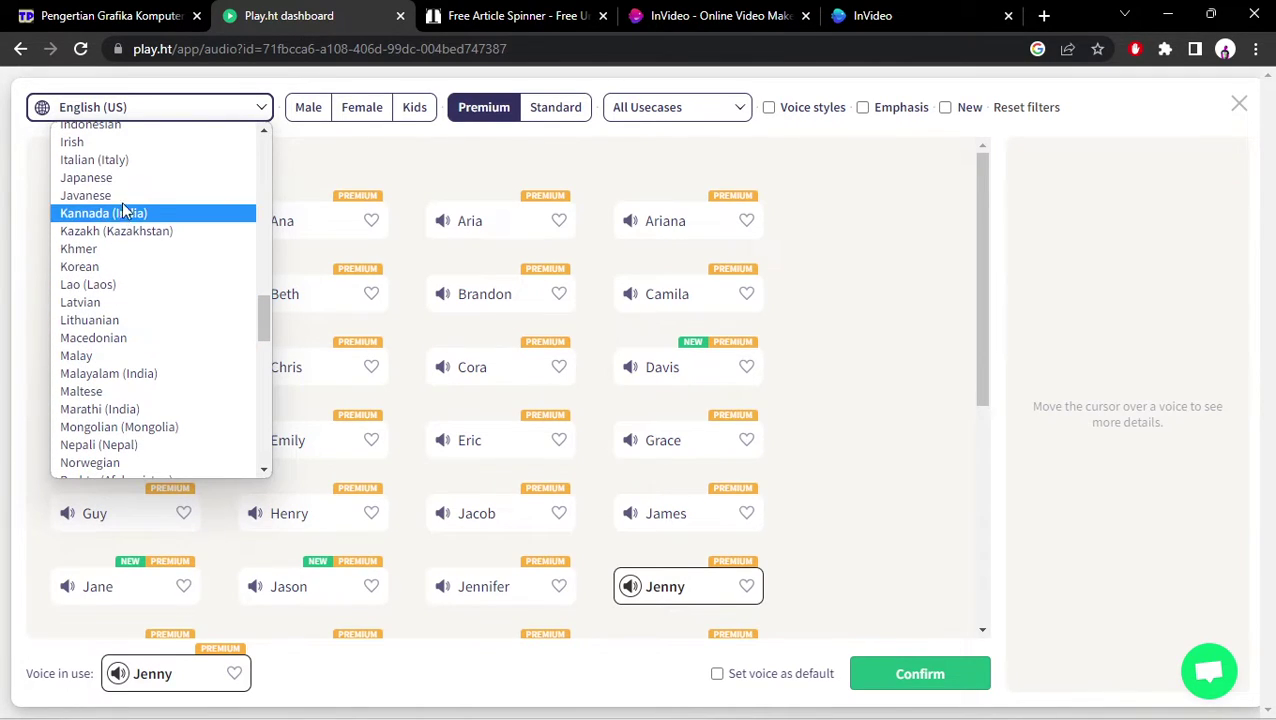
scroll(128, 181, "up", 2)
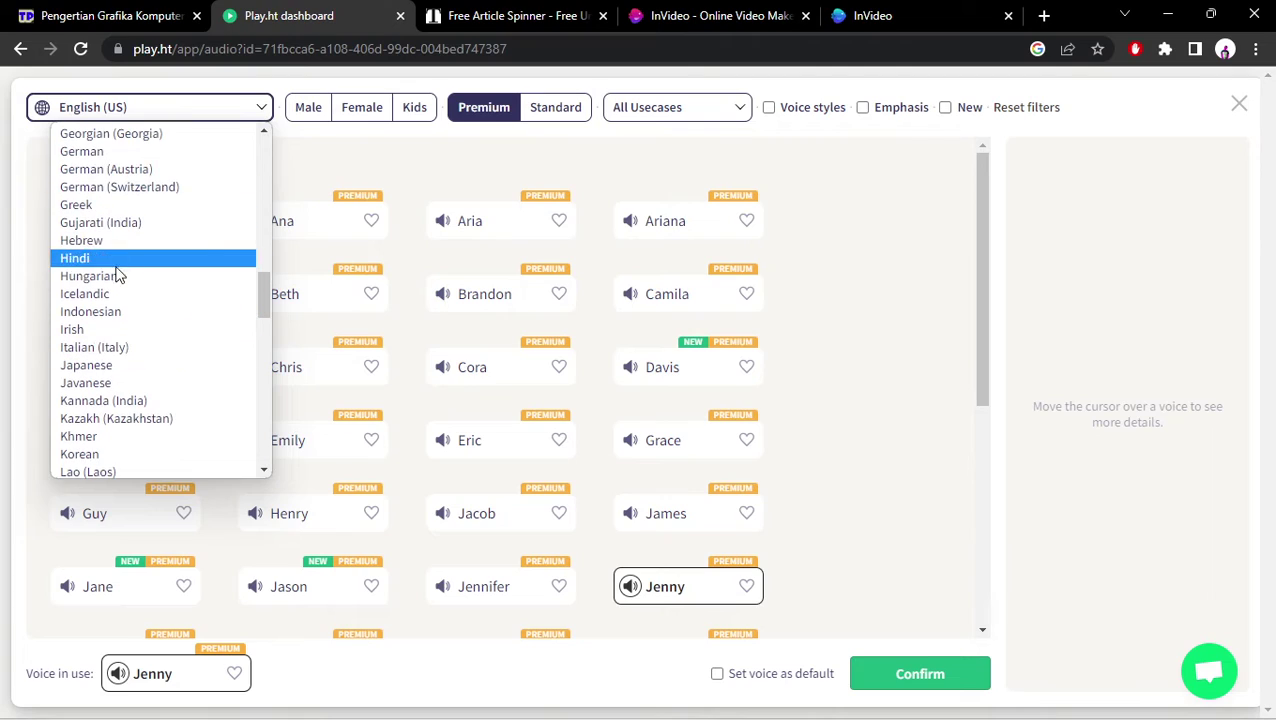
left_click(116, 312)
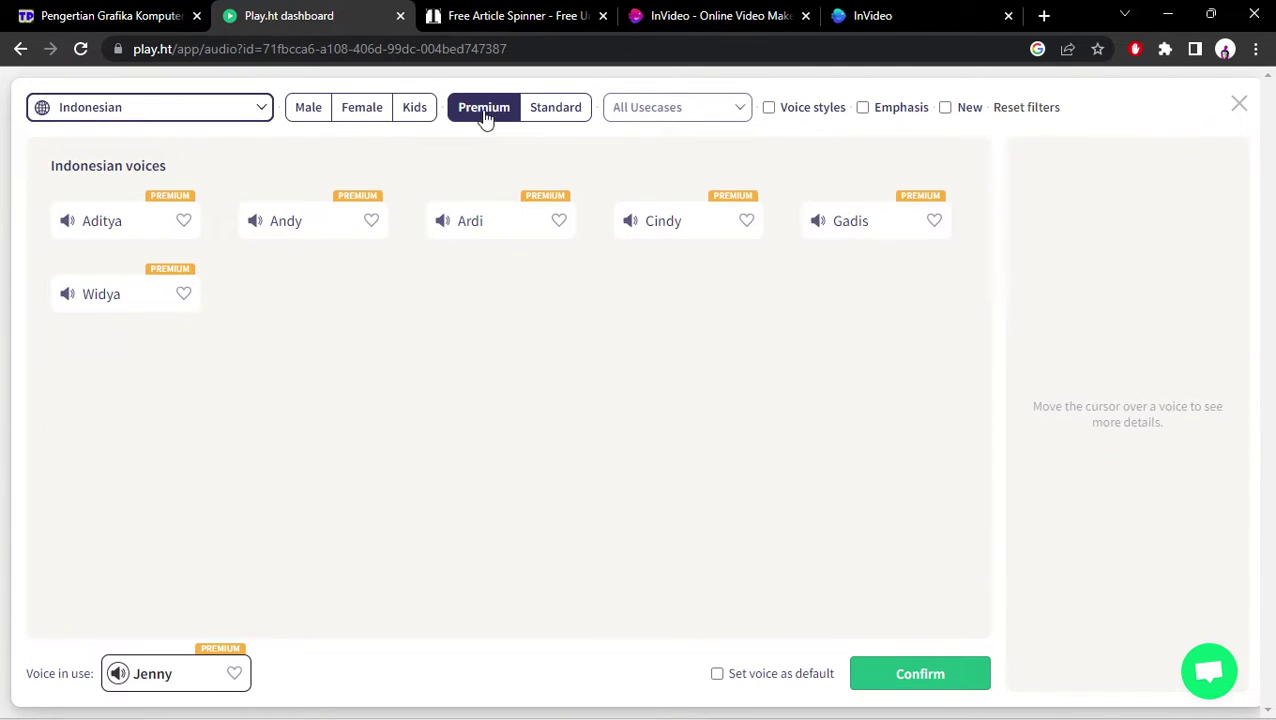
Filter the Indonesian voices to Standard and apply the Angga voice to the audio.
left_click(563, 118)
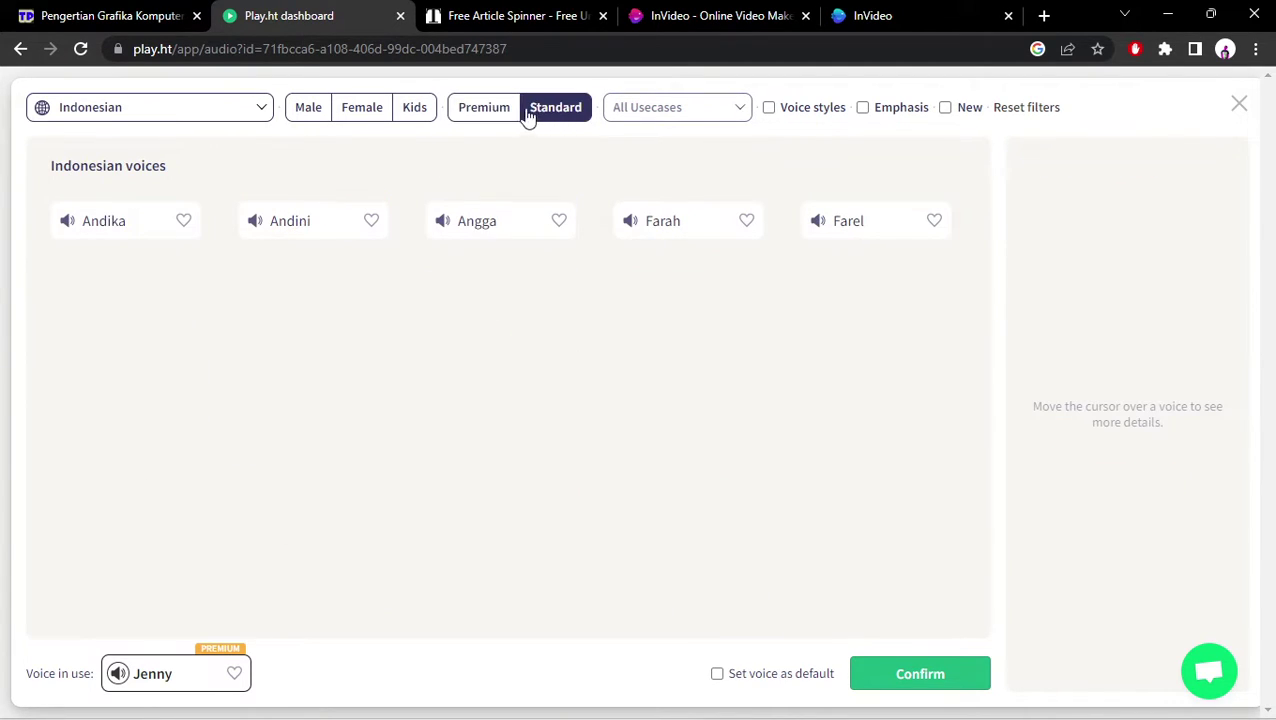
left_click(507, 114)
left_click(535, 114)
left_click(470, 112)
left_click(551, 110)
left_click(478, 231)
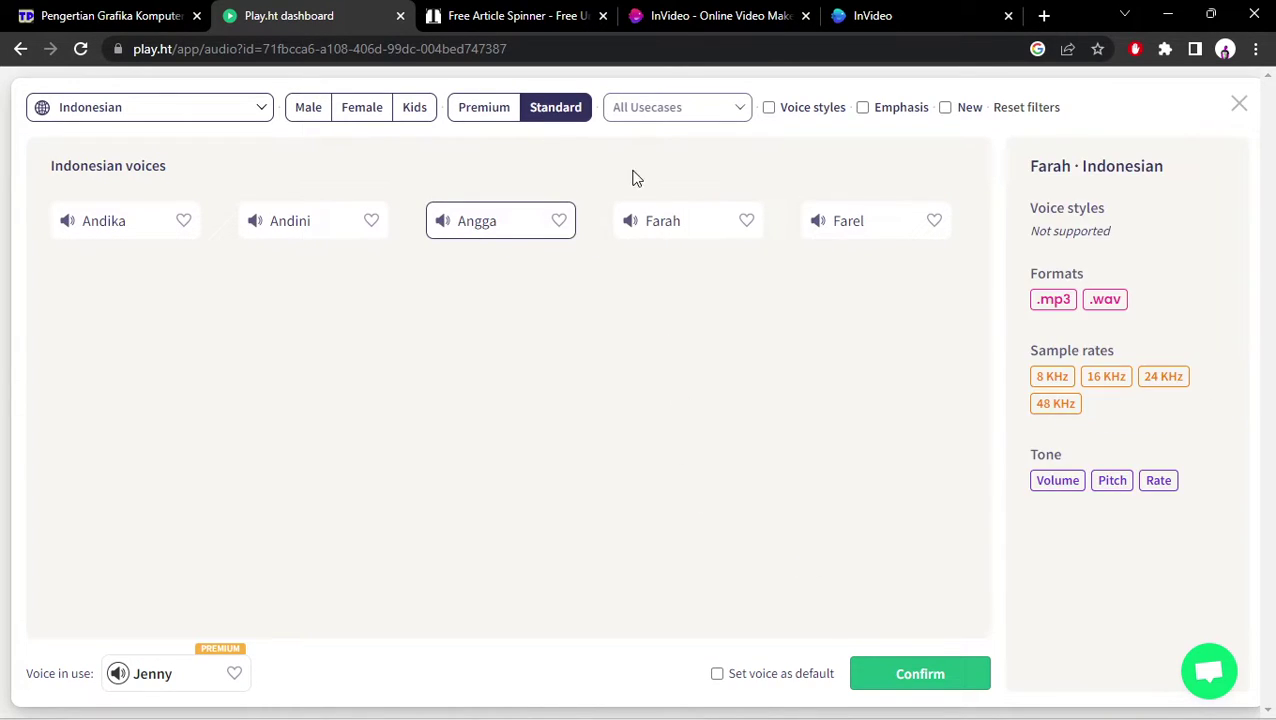
left_click(677, 232)
left_click(505, 218)
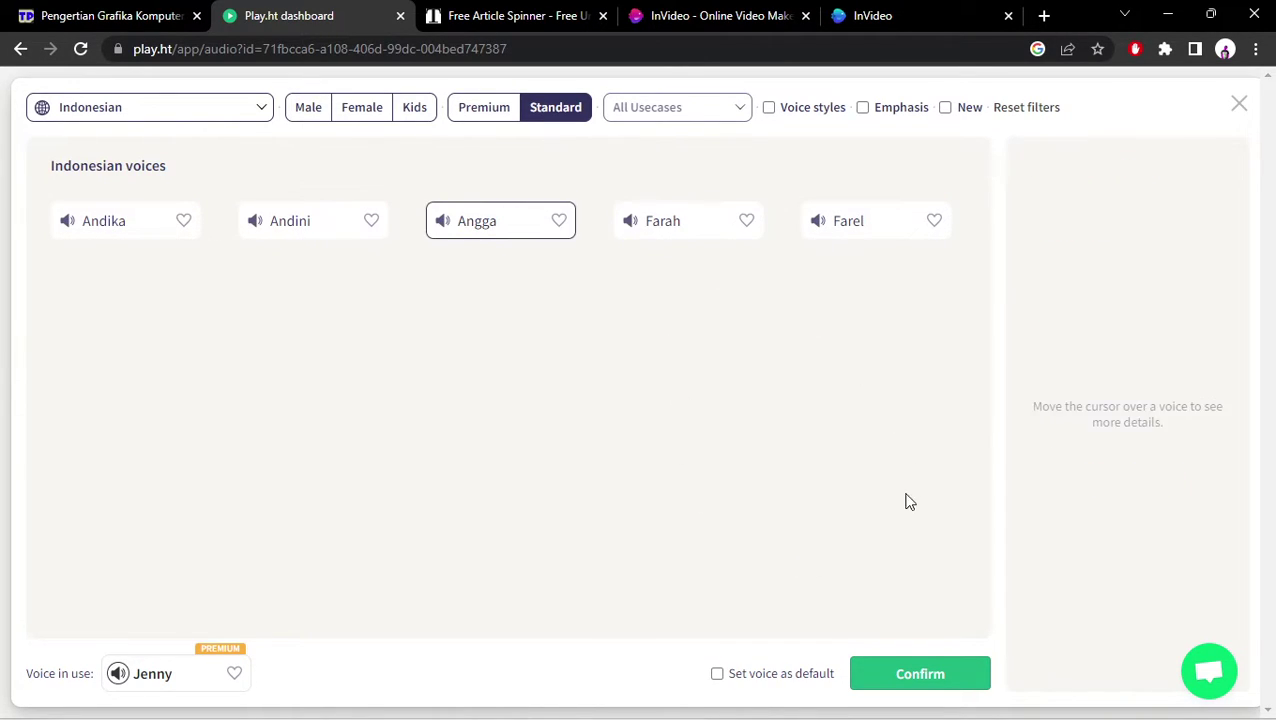
left_click(917, 673)
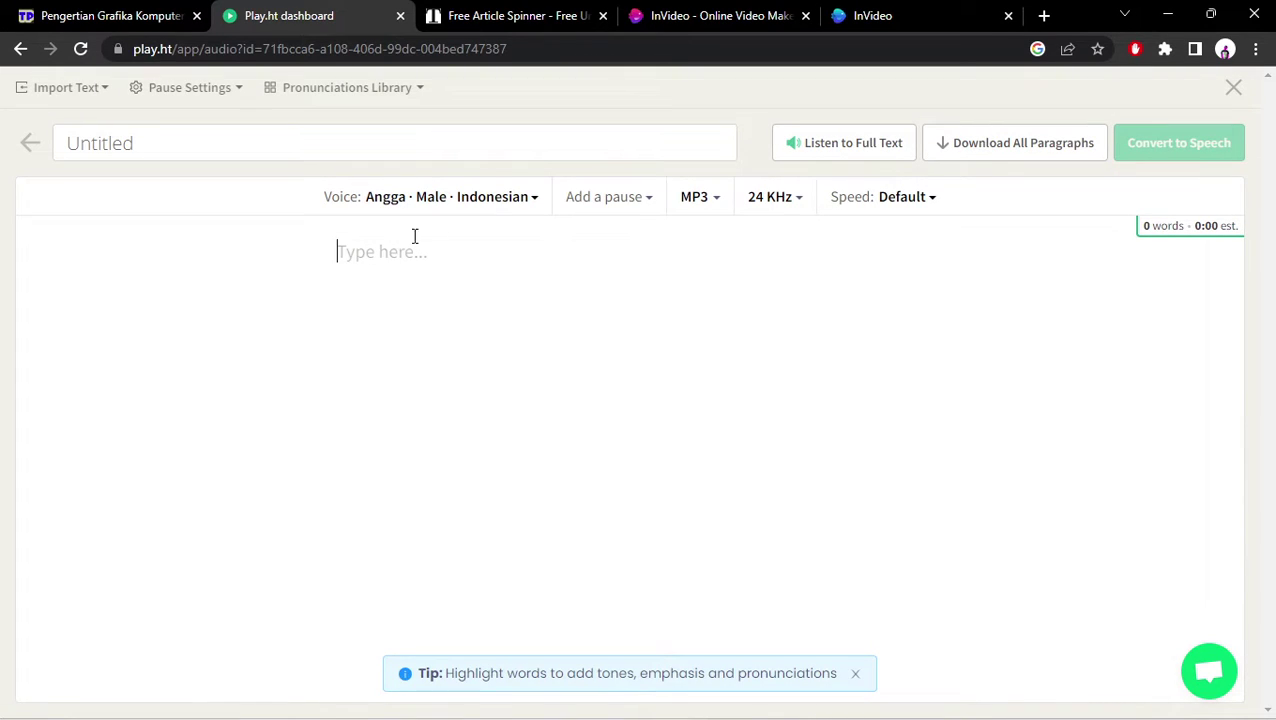
Copy the Pengertian Grafika Komputer section from text.txt into the Play.ht editor and preview its title line.
left_click(930, 709)
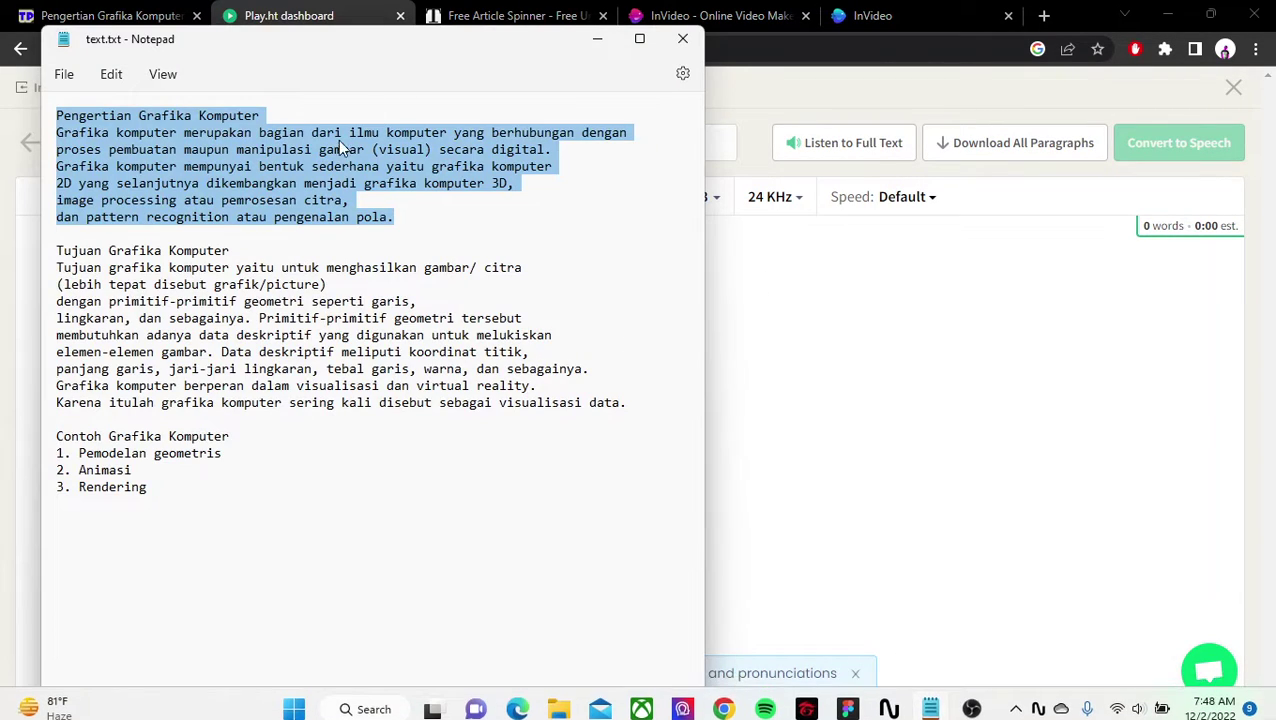
left_click(213, 149)
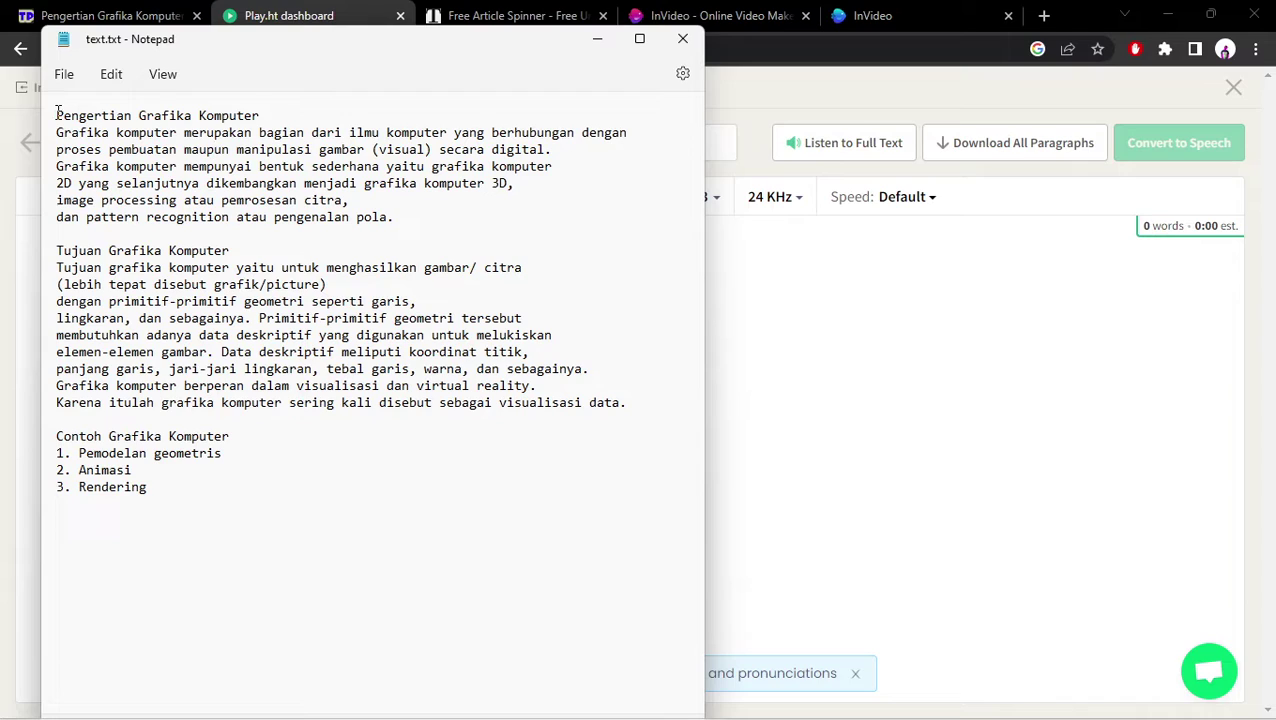
left_click_drag(57, 112, 420, 216)
key("ctrl+c")
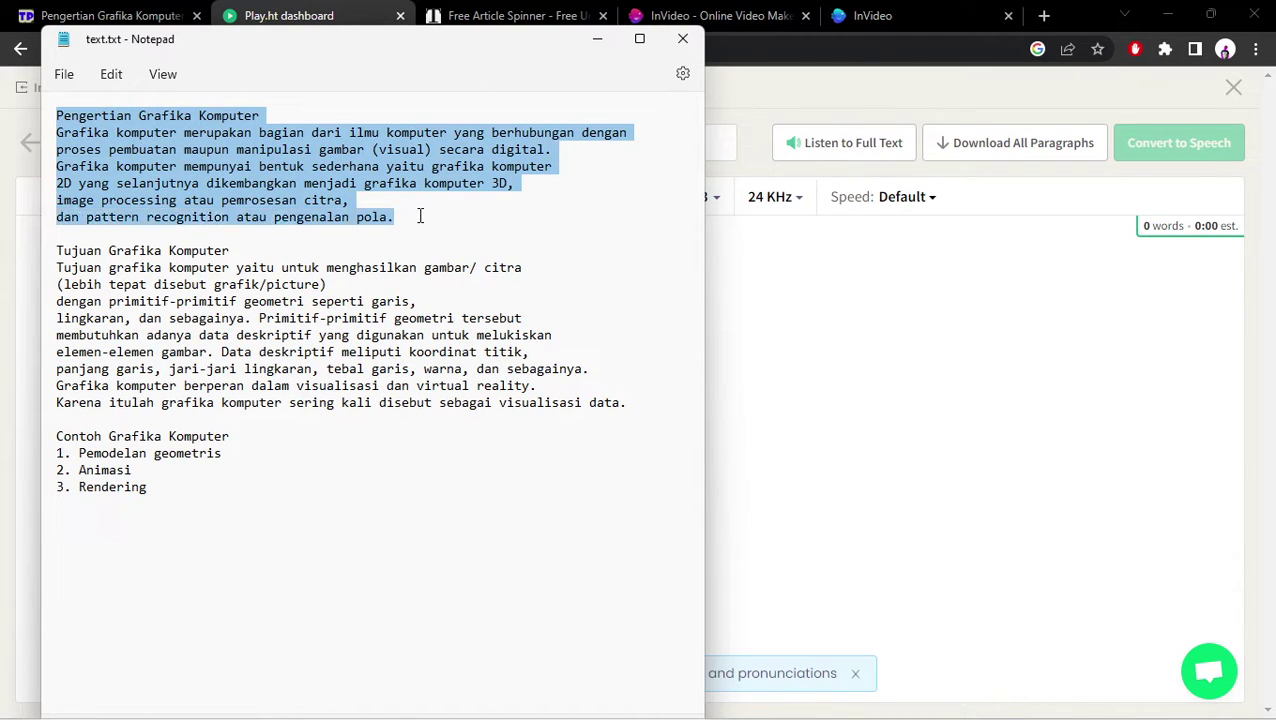
left_click(947, 222)
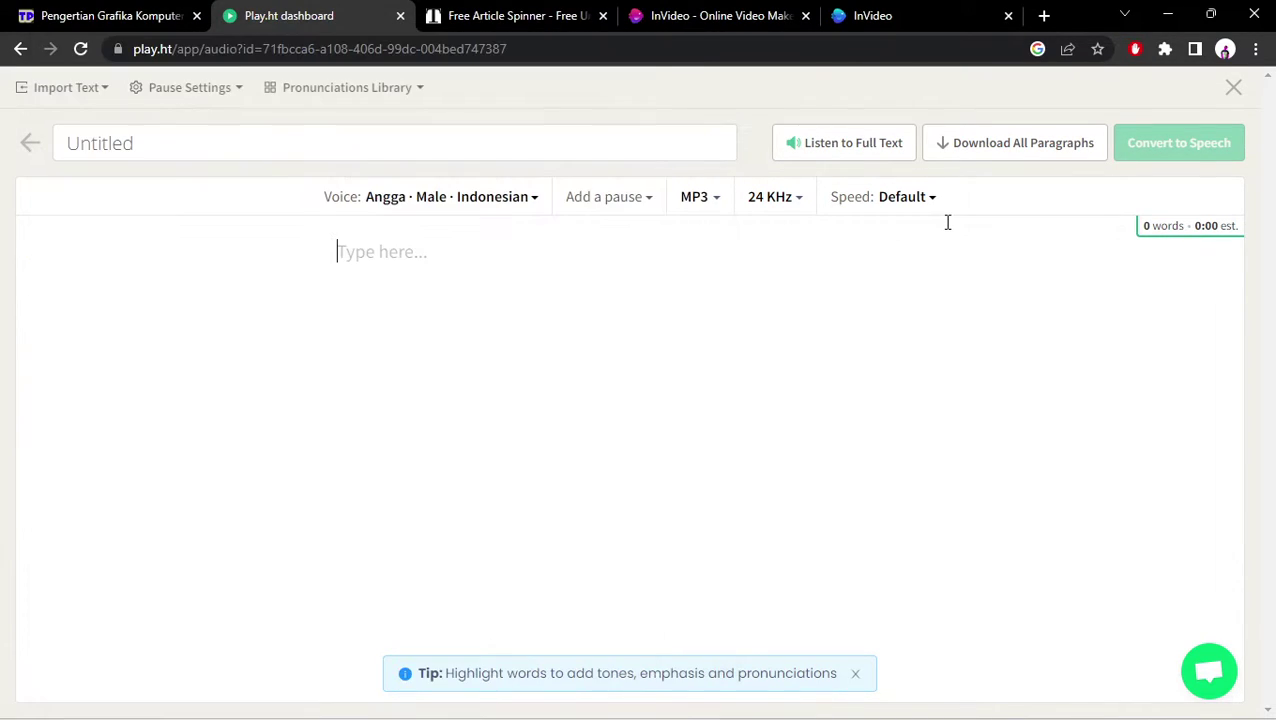
key("ctrl+v")
left_click(480, 252)
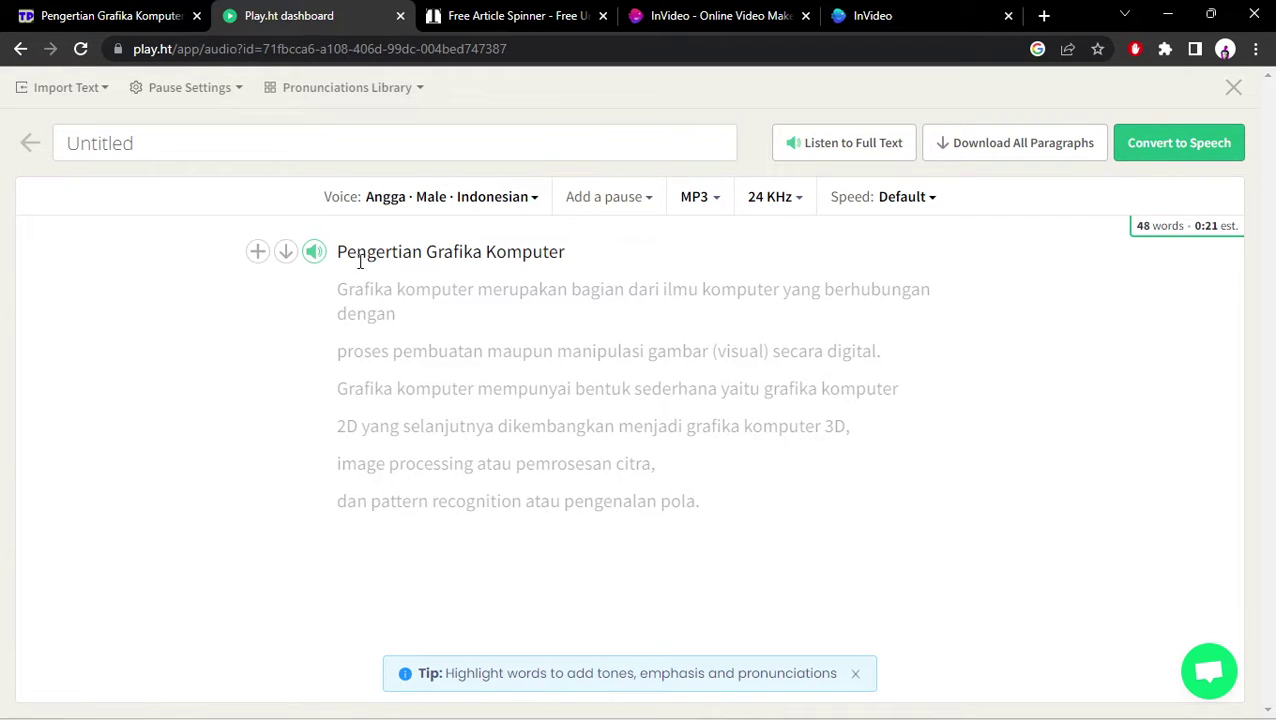
left_click(314, 256)
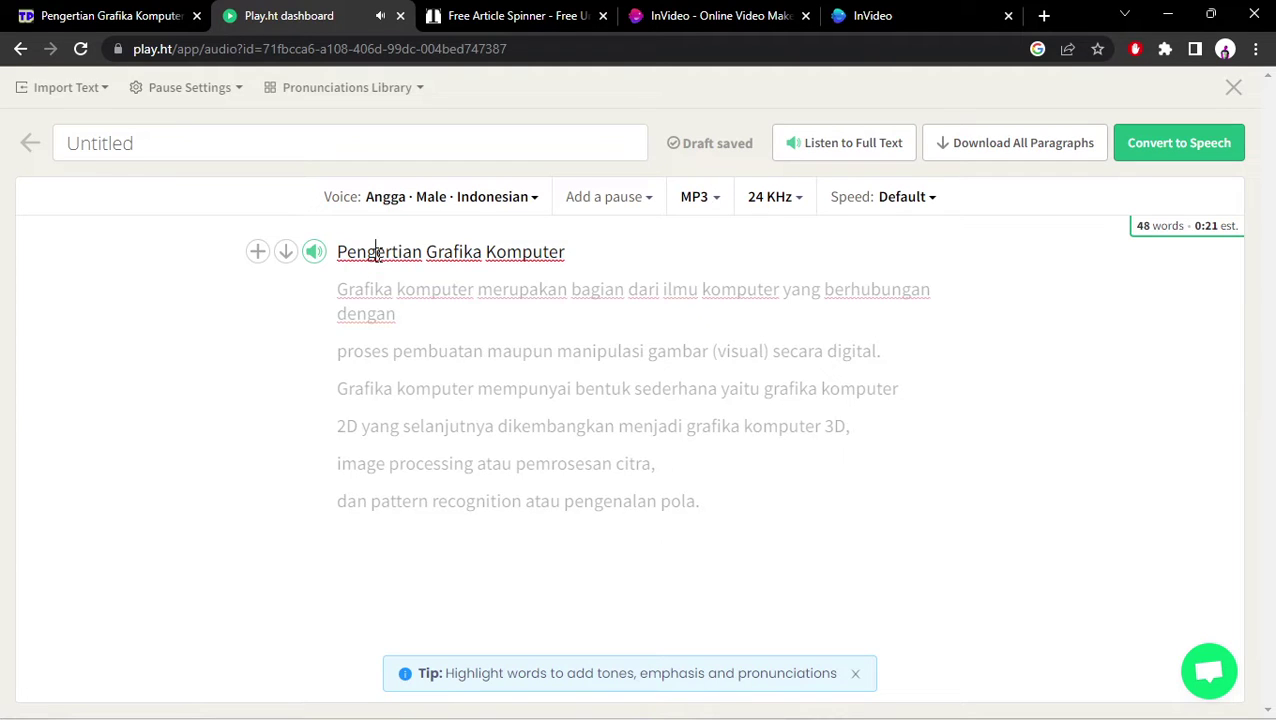
Change the audio's voice to the premium Indonesian voice Cindy.
left_click(450, 204)
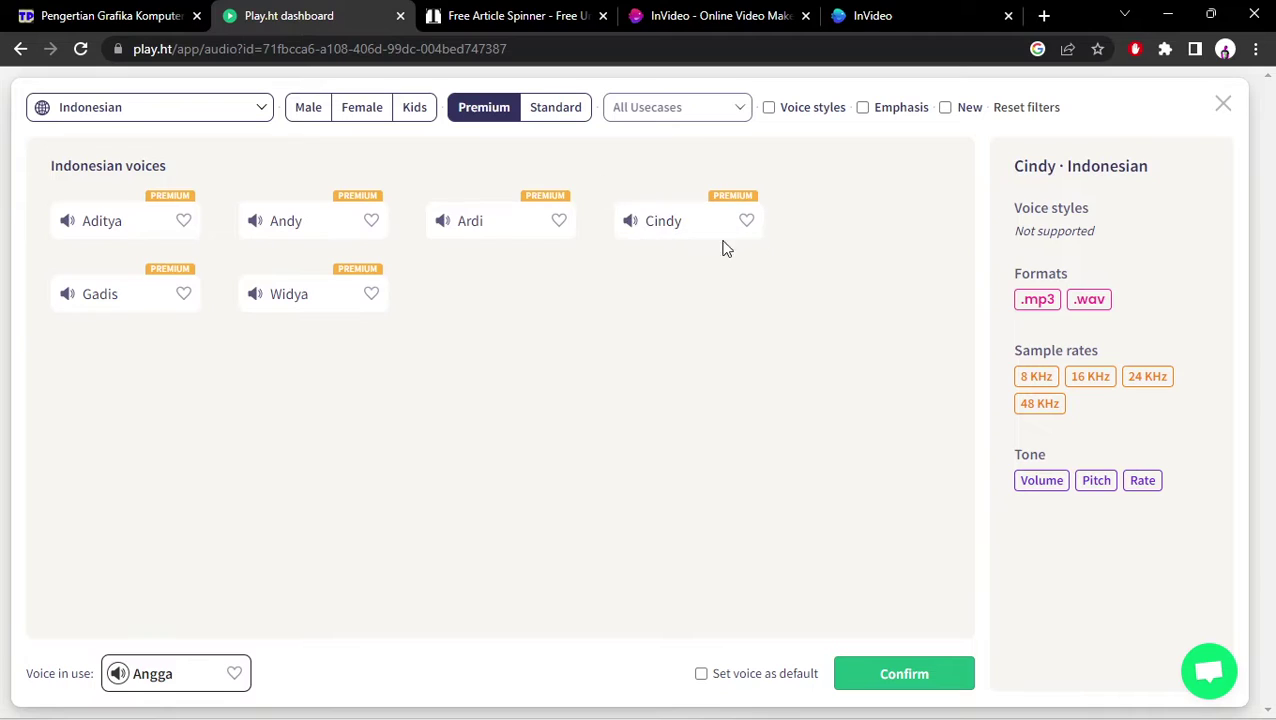
left_click(676, 228)
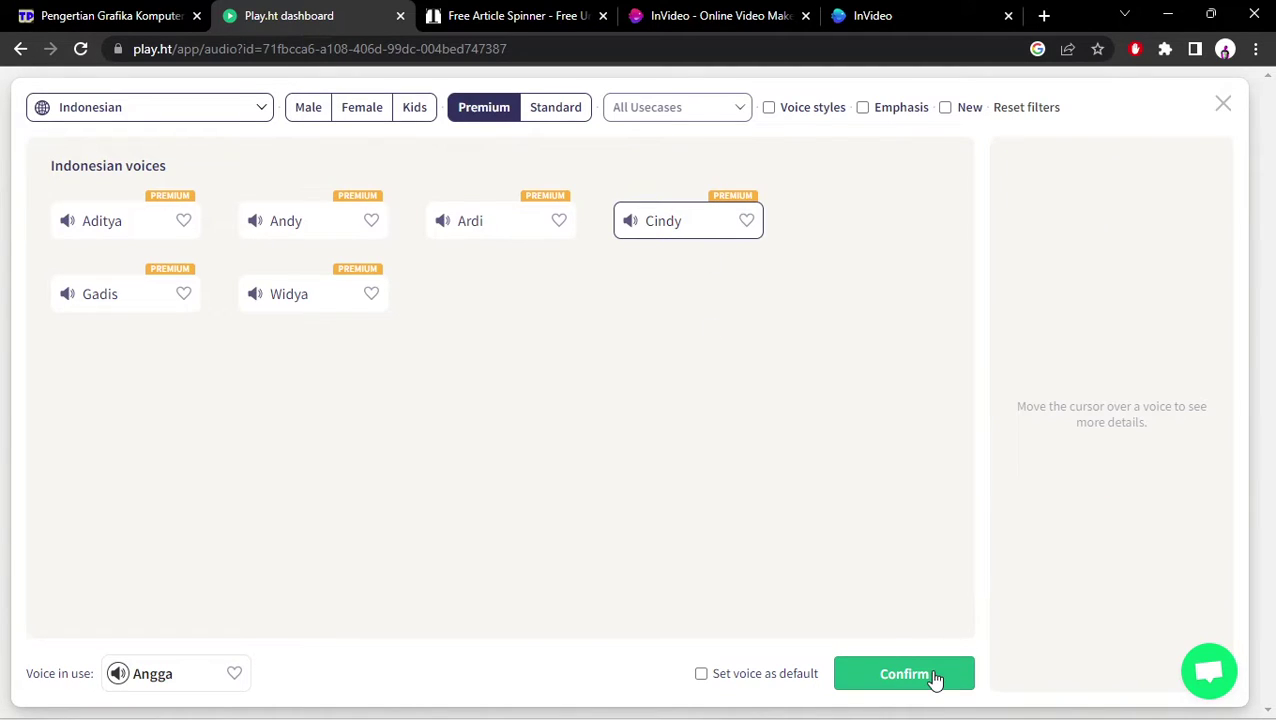
left_click(903, 674)
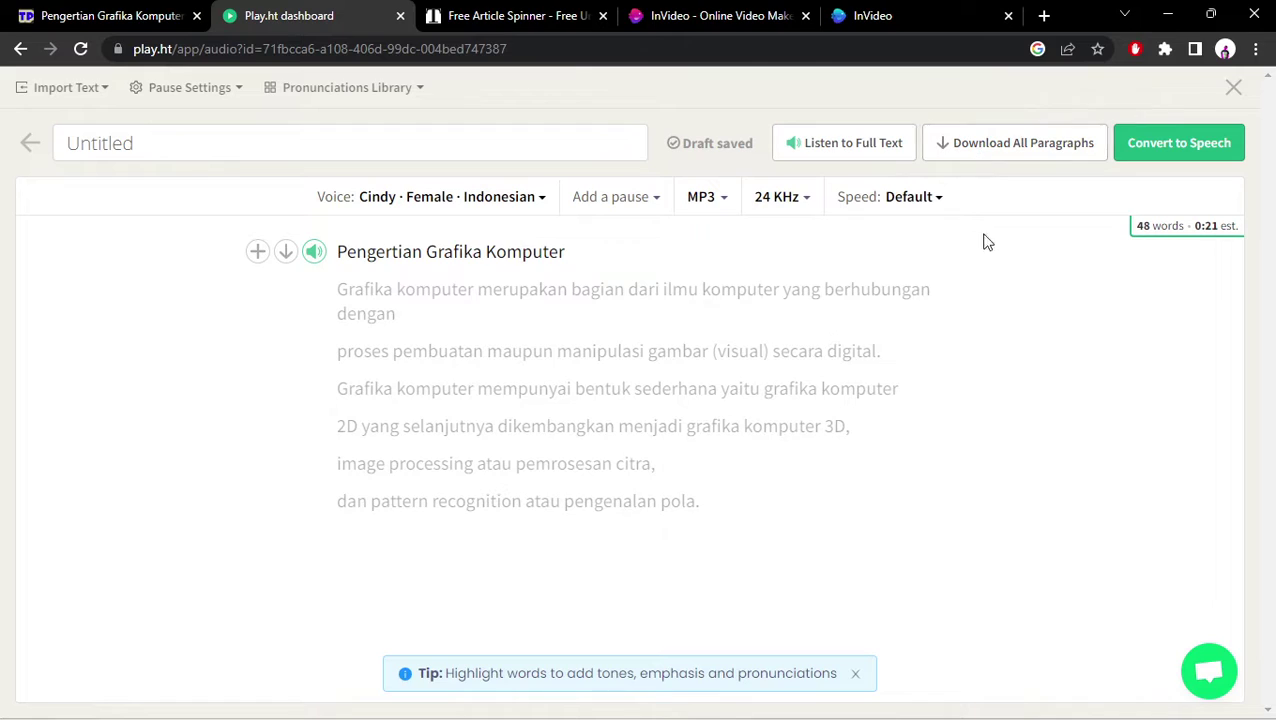
Try listening to the full text and convert it to speech.
left_click(848, 148)
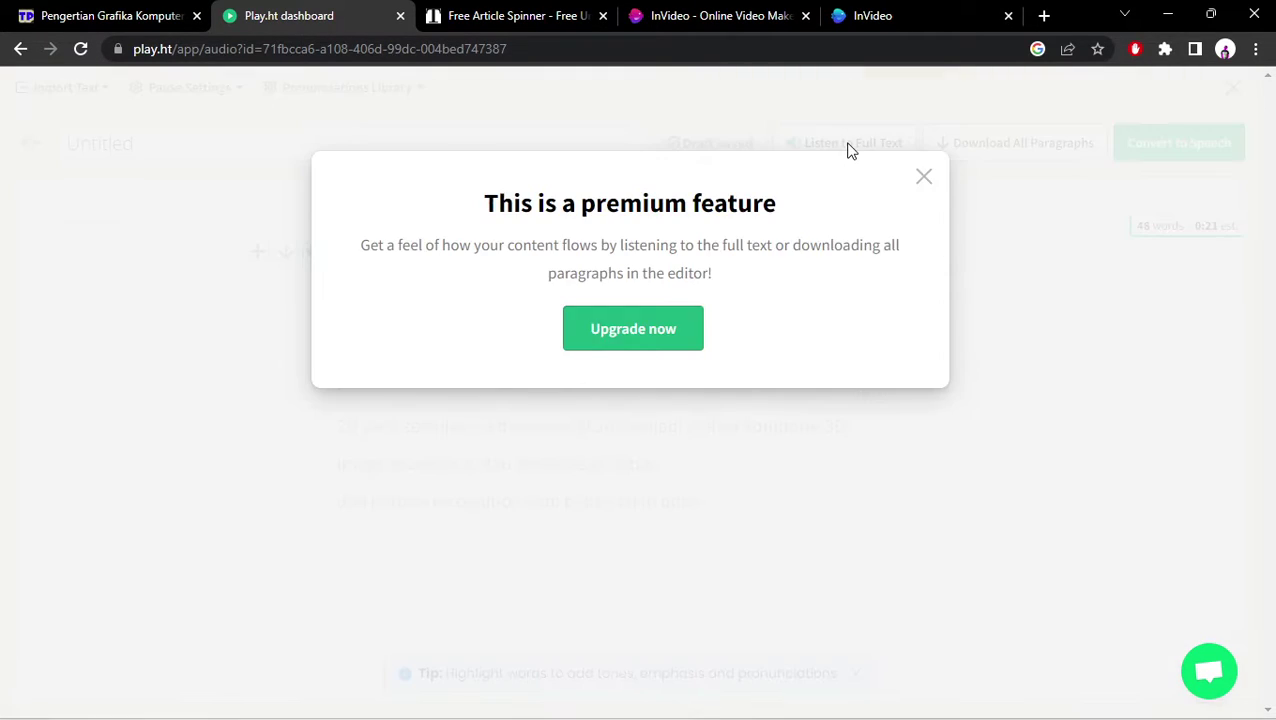
left_click(922, 178)
left_click(1168, 150)
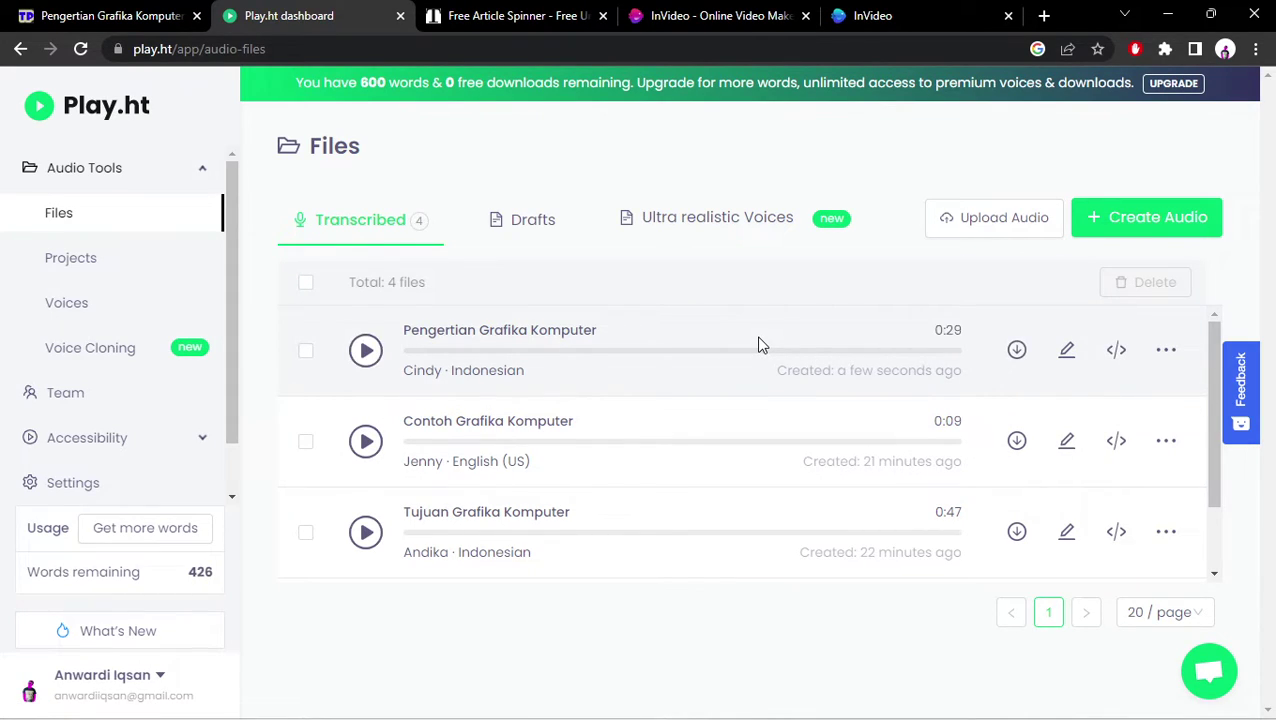
Try to download the newest Pengertian Grafika Komputer audio and look through the transcribed files.
left_click(1016, 350)
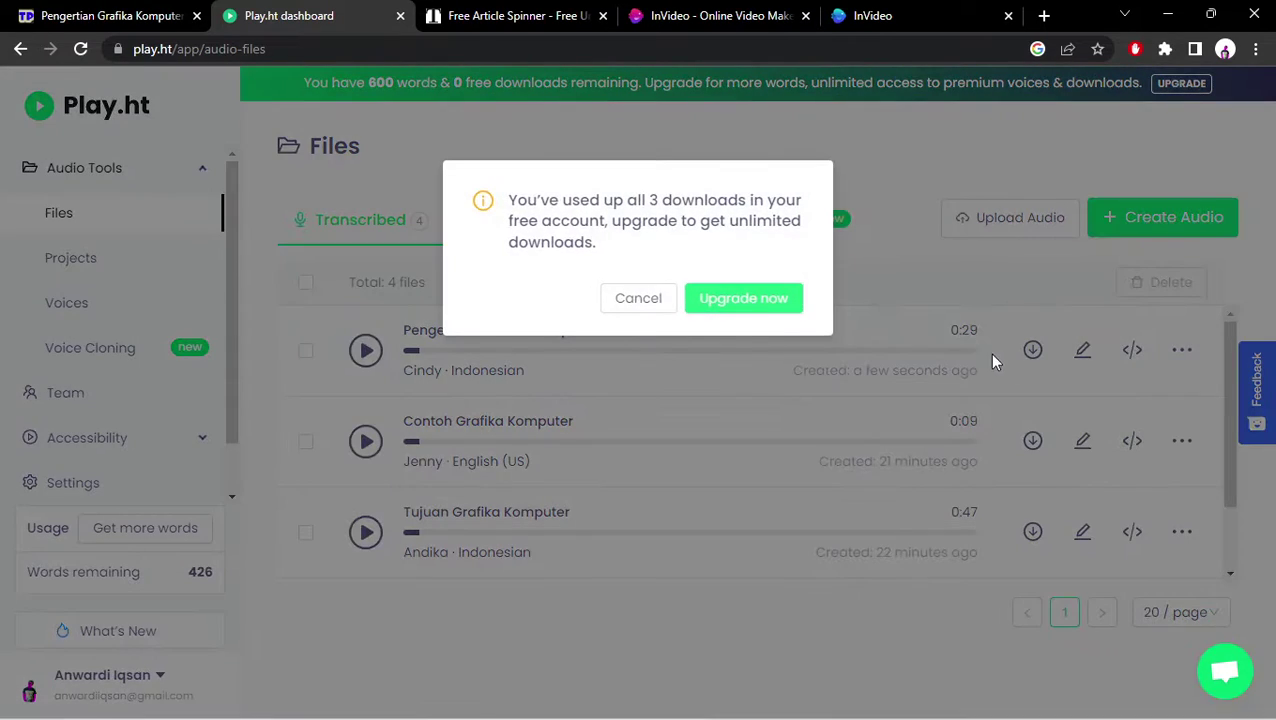
left_click(666, 306)
scroll(541, 370, "down", 2)
scroll(504, 395, "up", 2)
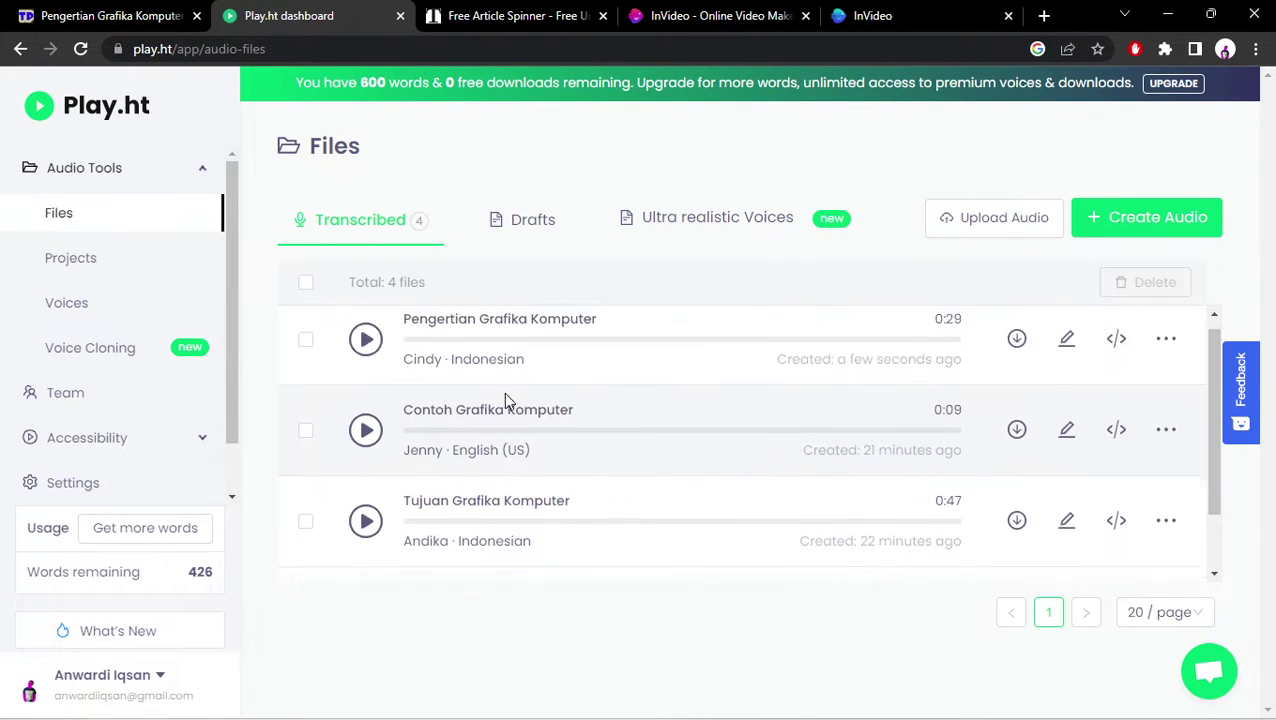
scroll(507, 430, "down", 2)
scroll(1166, 376, "up", 2)
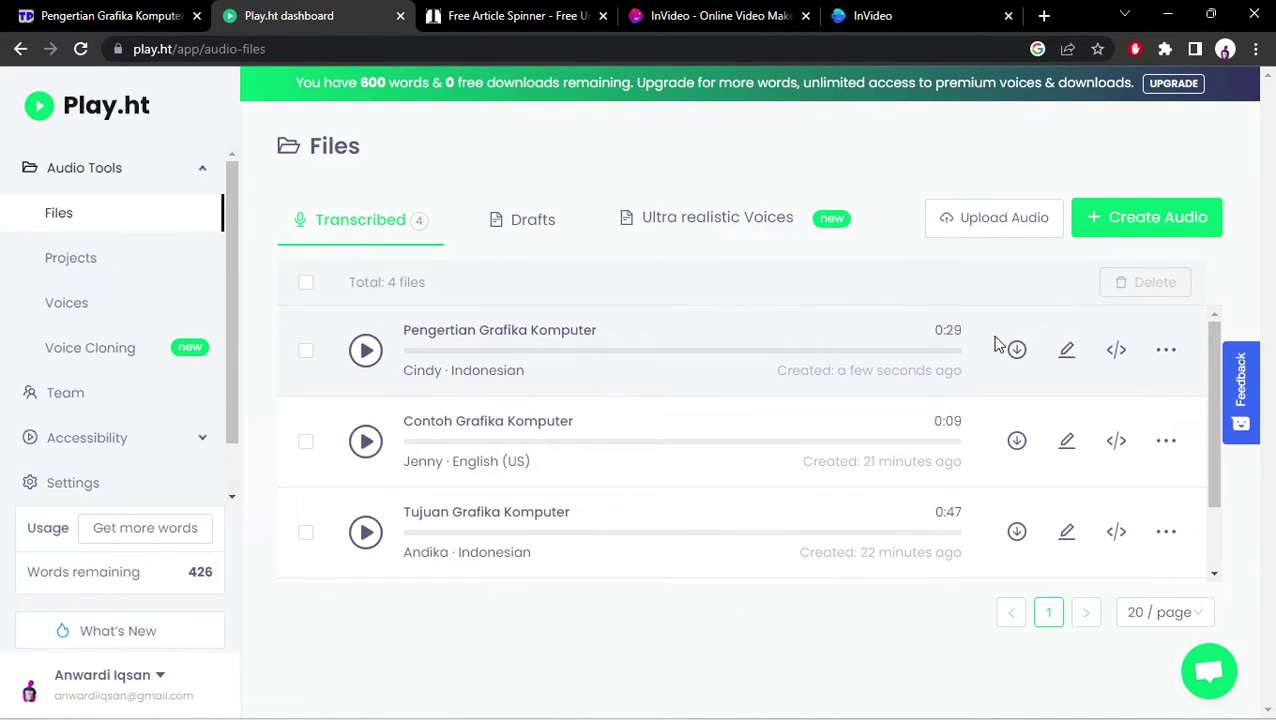
scroll(948, 393, "down", 2)
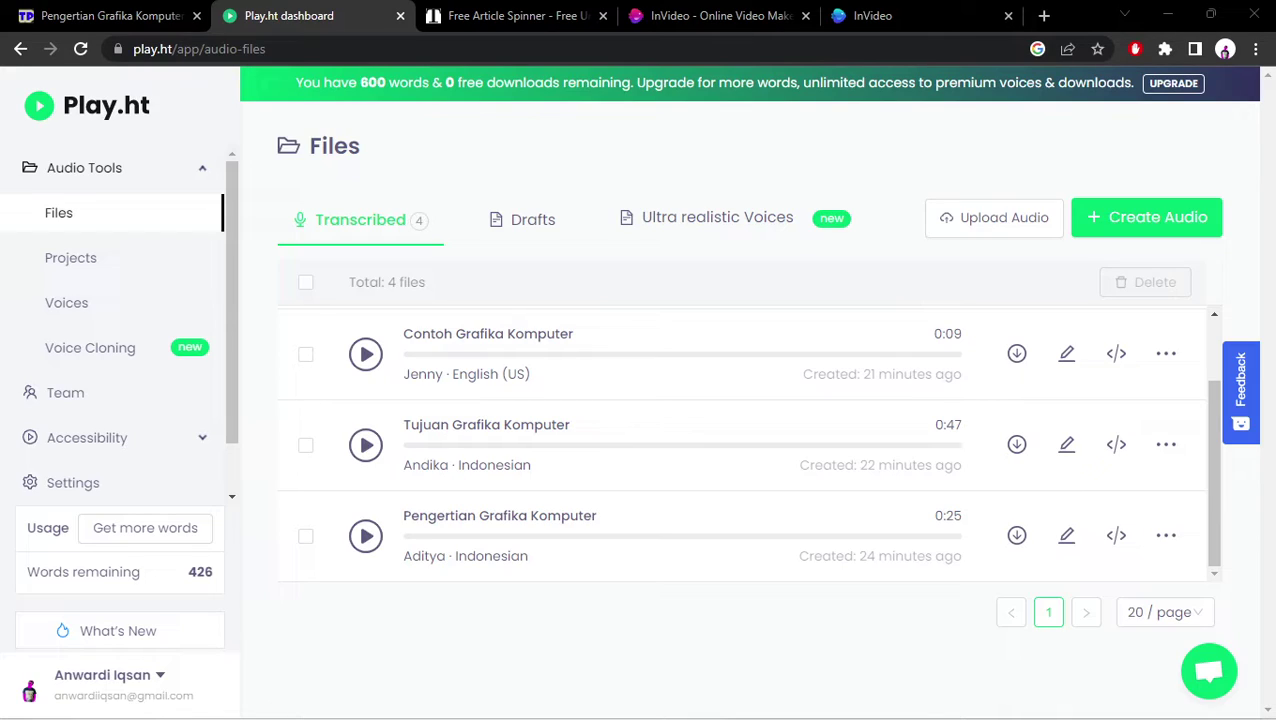
Review the Contoh, Pengertian and Tujuan Grafika Komputer audio files in the grafkom folder, and put the folder window away.
left_click_drag(208, 177, 655, 15)
left_click(433, 232)
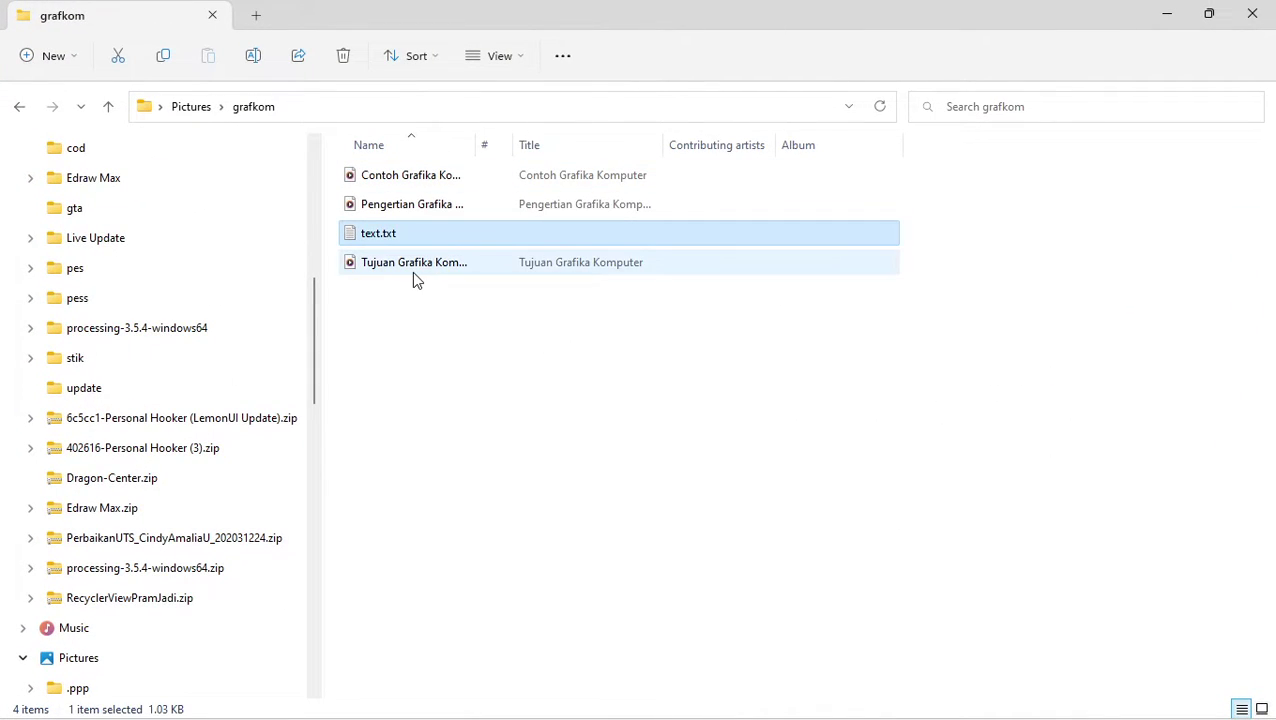
left_click(413, 270)
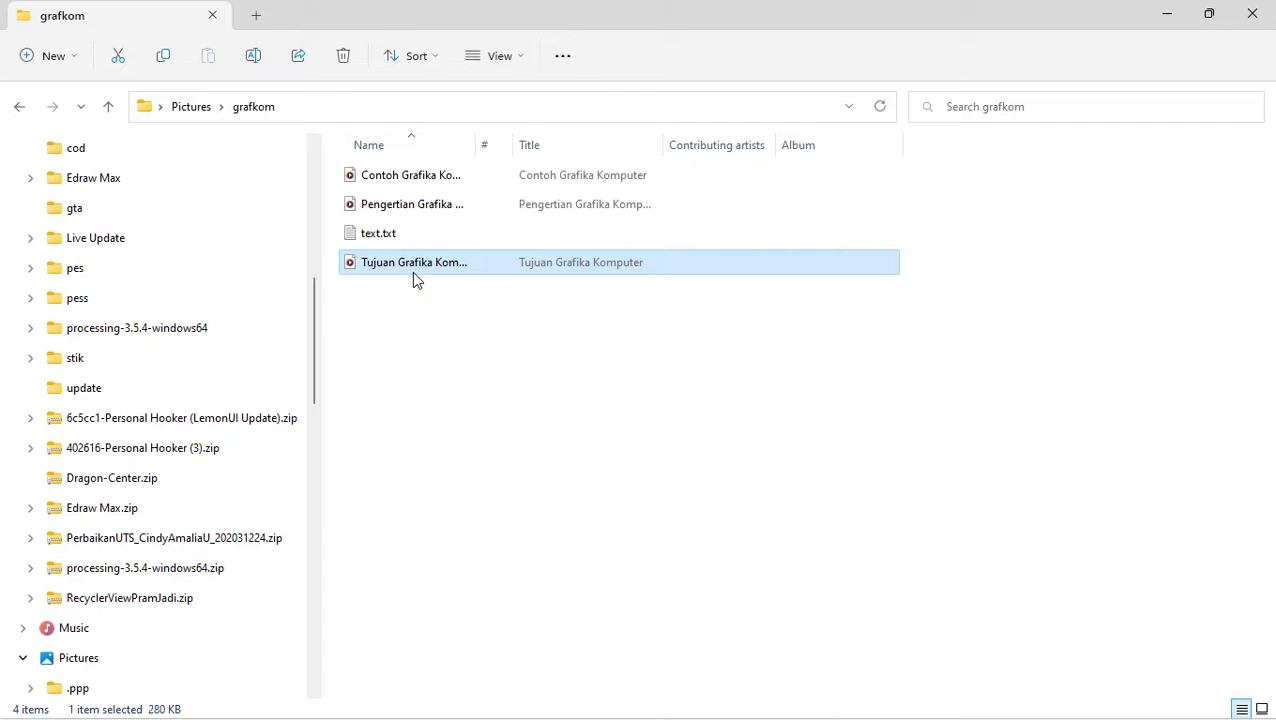
left_click(462, 205)
left_click(497, 264)
left_click(504, 200)
left_click(510, 176)
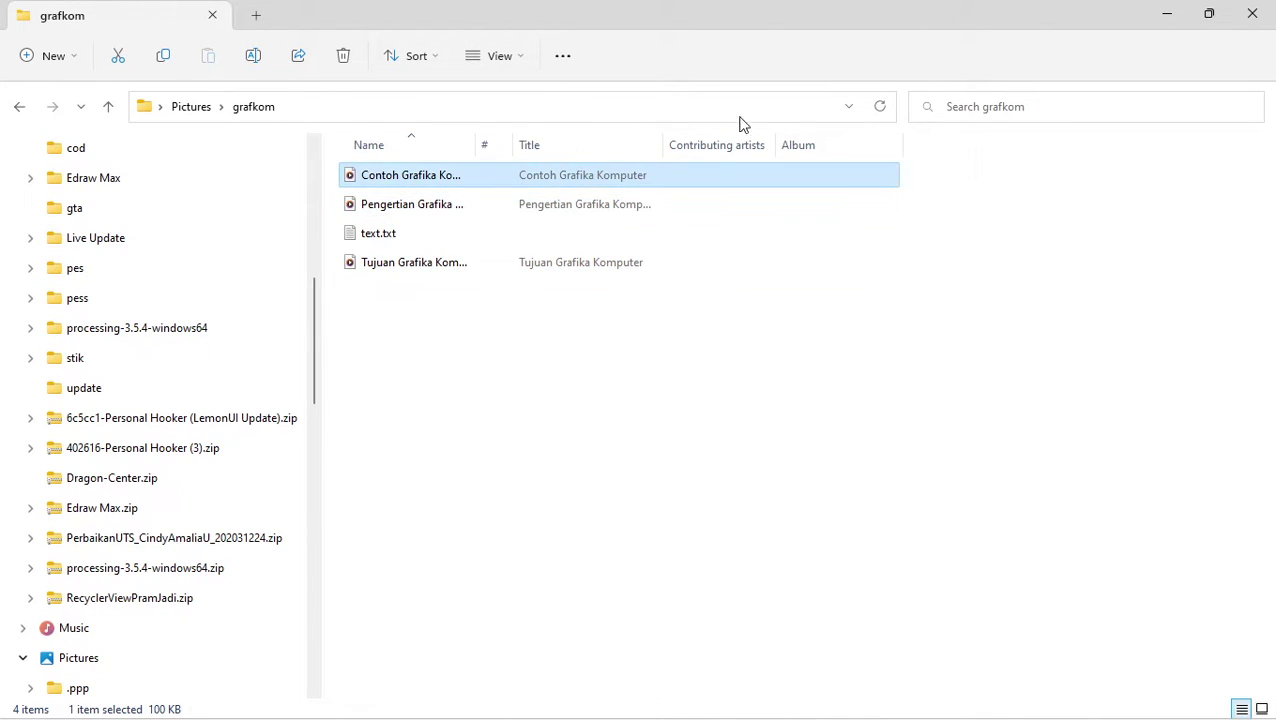
key("super+Down")
key("super+Down")
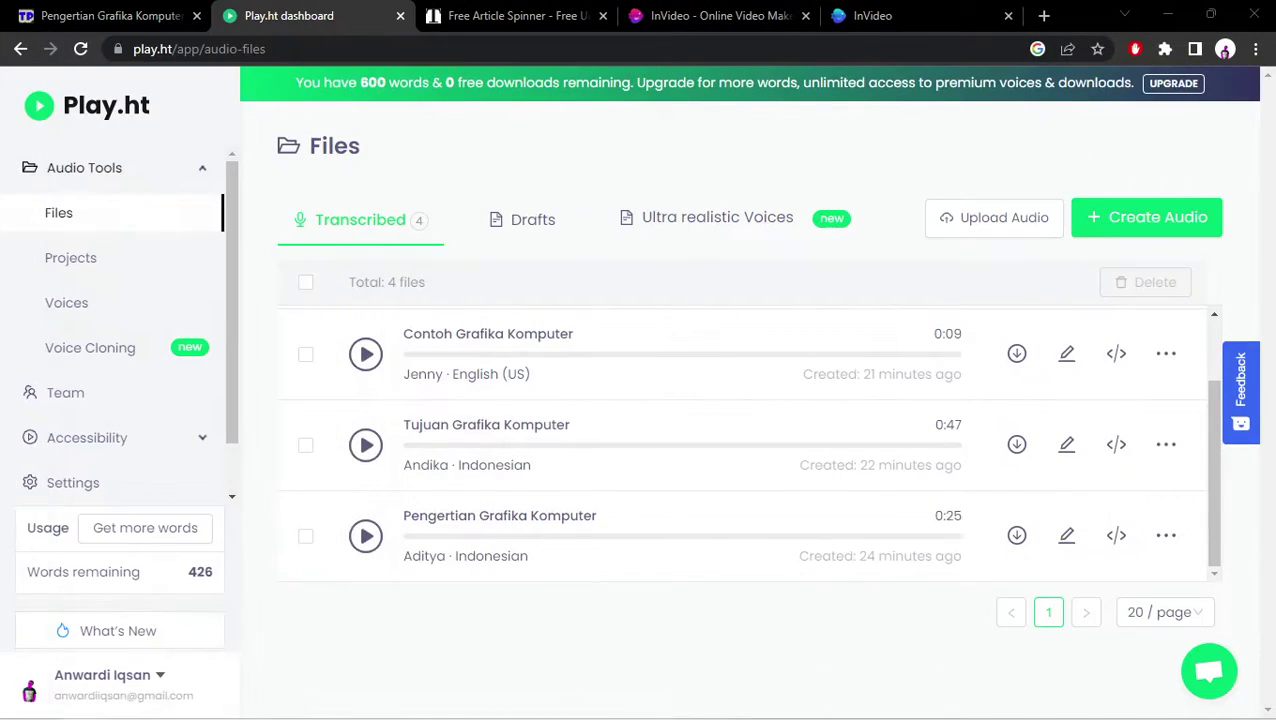
Switch to InVideo, open the Text to video workflow and browse its suggested landscape templates.
left_click(848, 16)
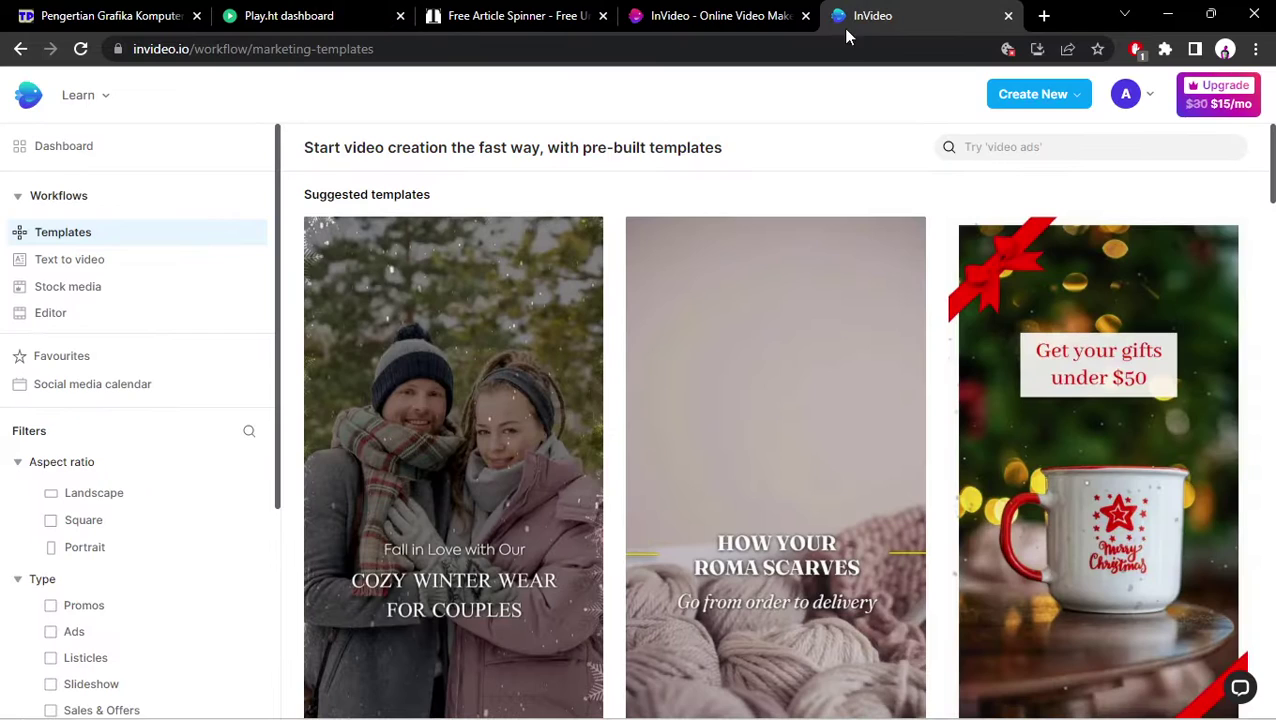
left_click(101, 264)
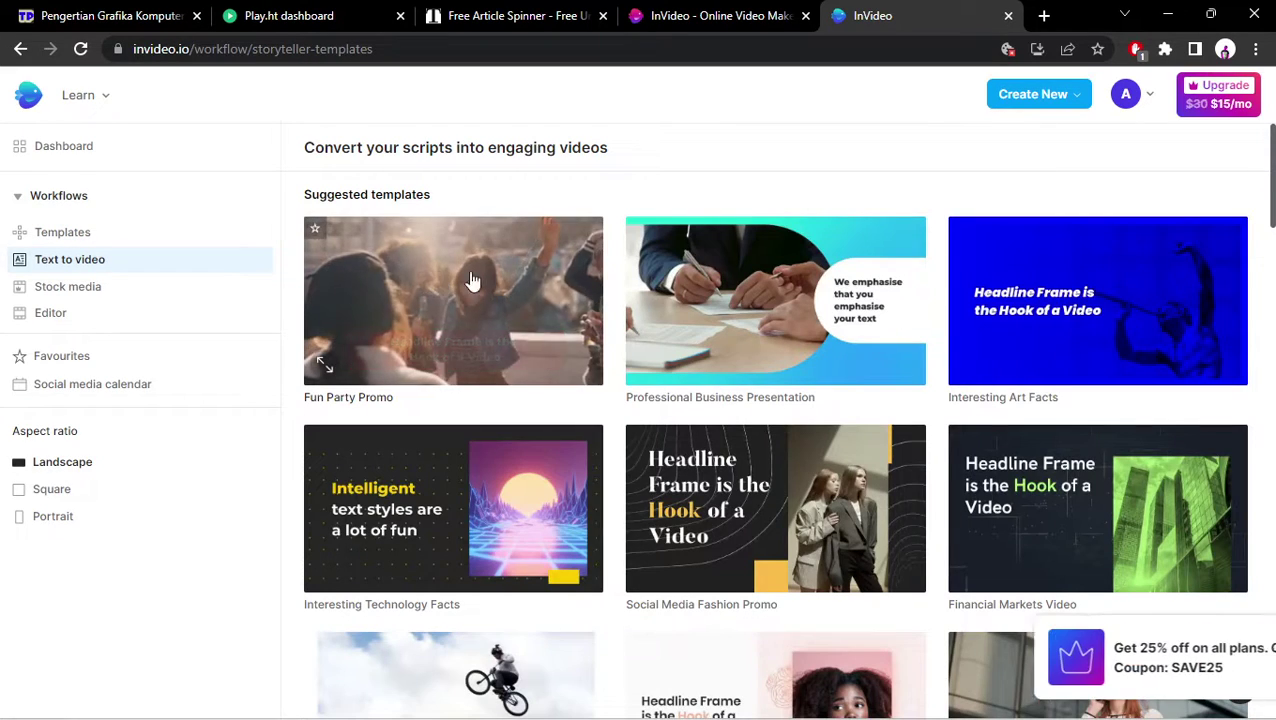
scroll(810, 330, "down", 3)
scroll(805, 265, "down", 6)
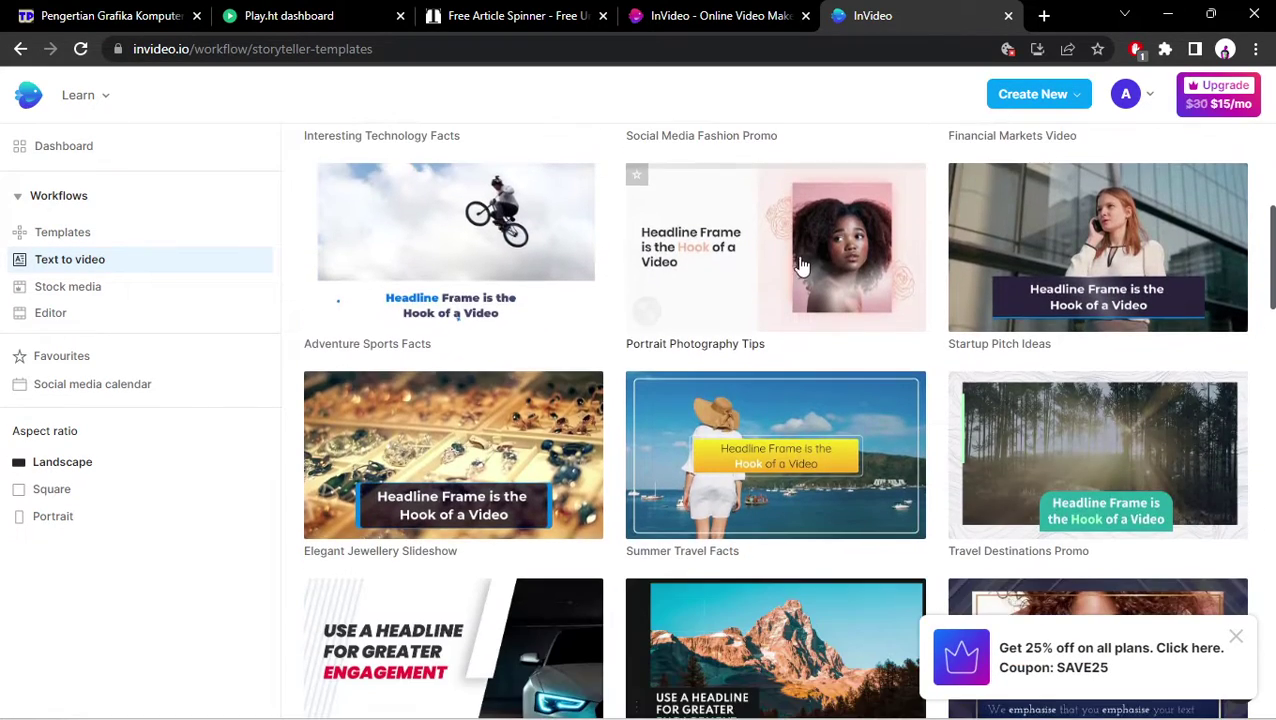
scroll(690, 292, "up", 5)
scroll(690, 292, "up", 4)
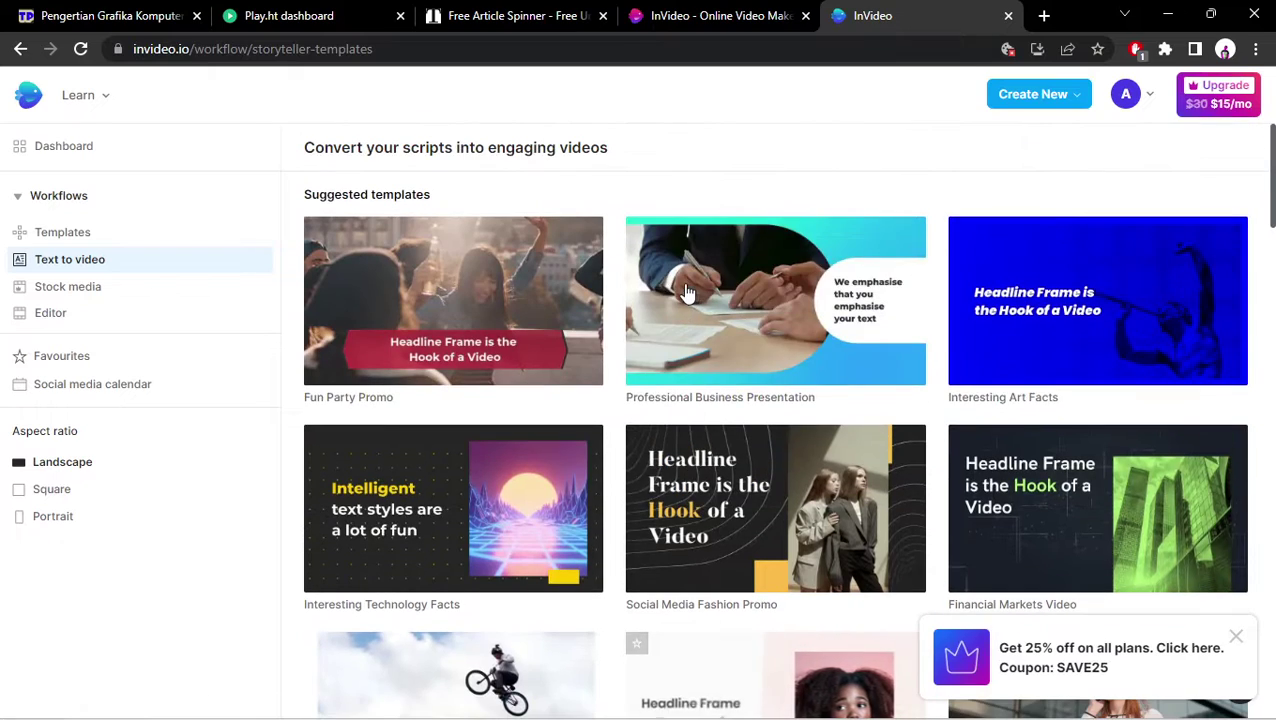
left_click(1233, 638)
scroll(1028, 347, "down", 4)
scroll(1082, 270, "up", 4)
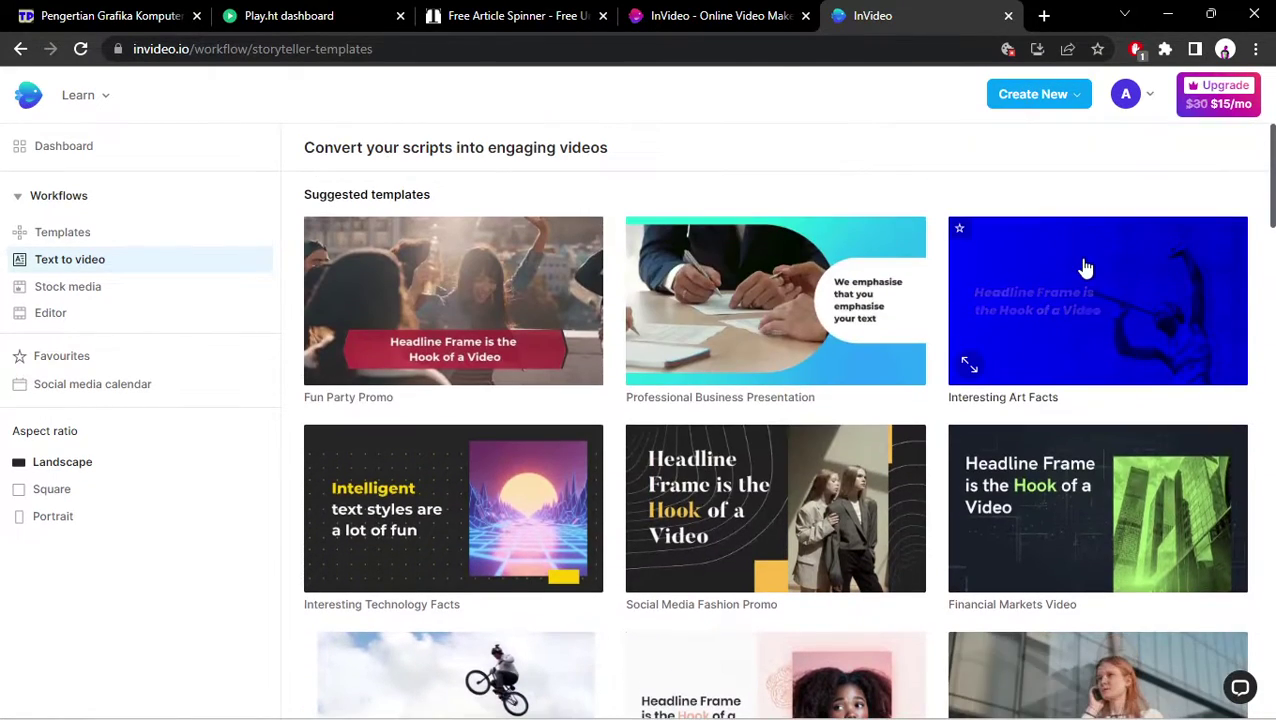
scroll(746, 313, "down", 8)
scroll(710, 312, "down", 4)
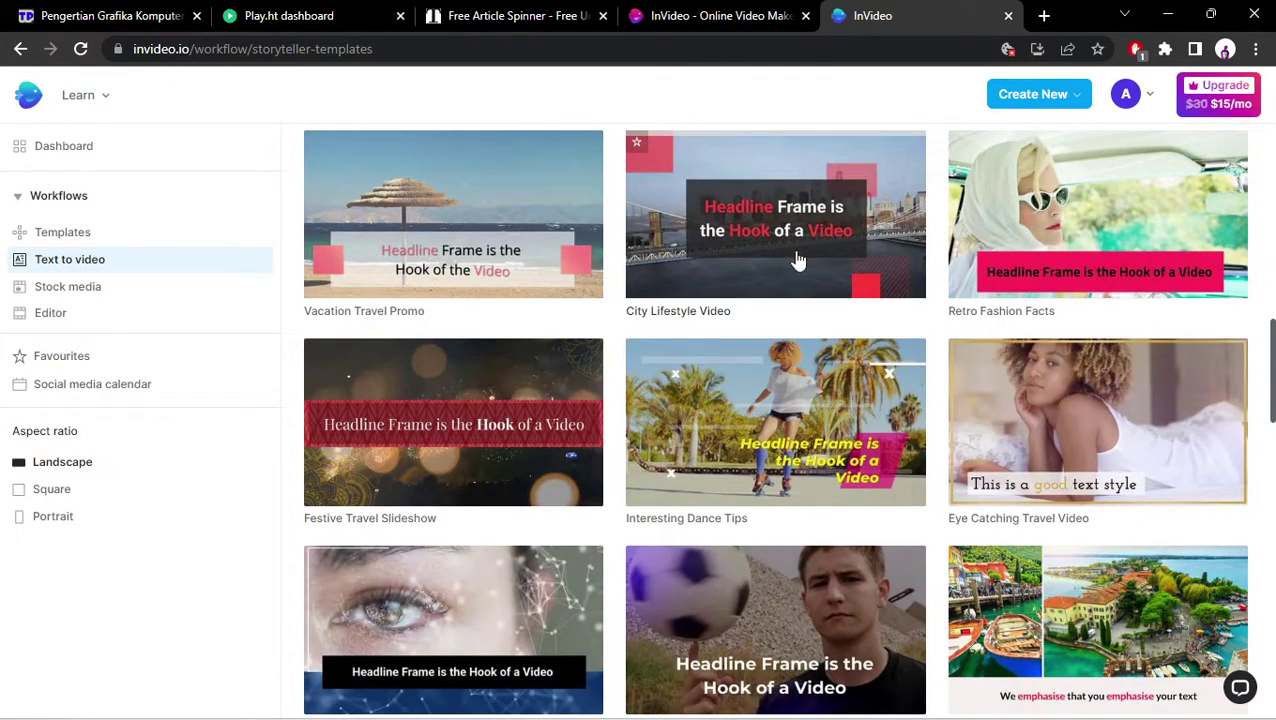
scroll(798, 260, "up", 10)
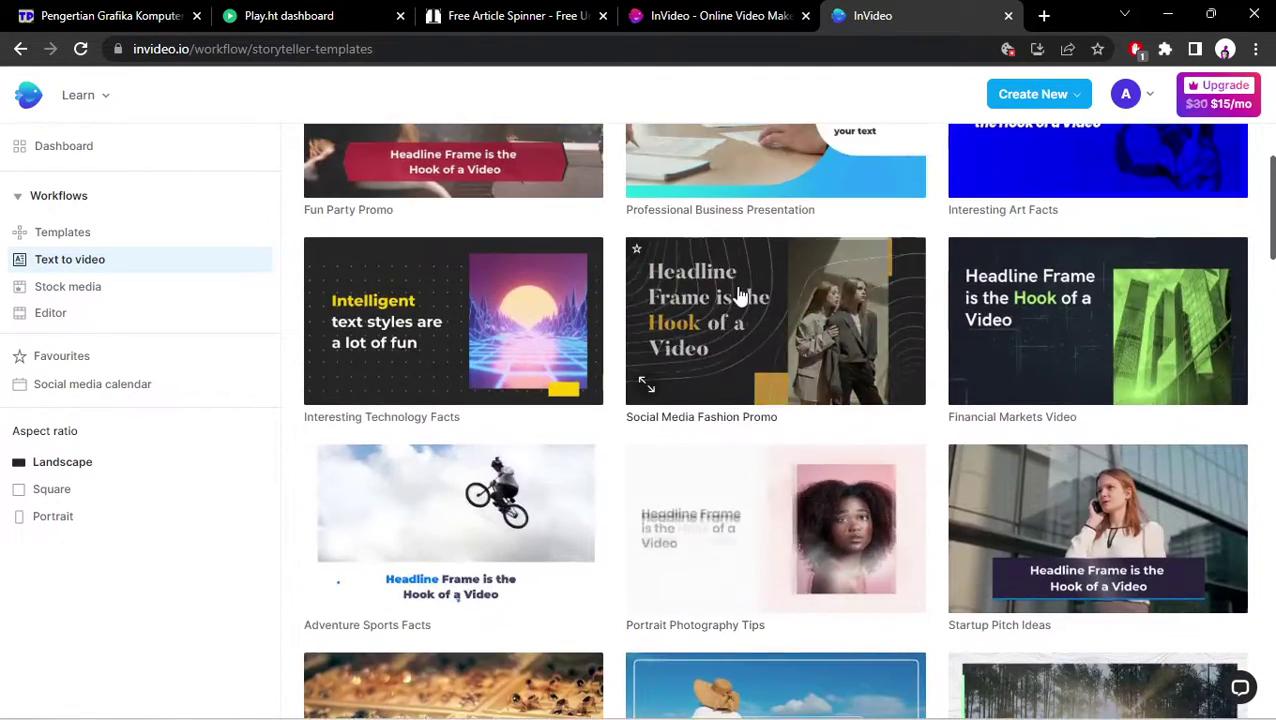
Open the Social Media Fashion Promo template, compare its aspect ratios and use it in Landscape (16:9).
left_click(737, 296)
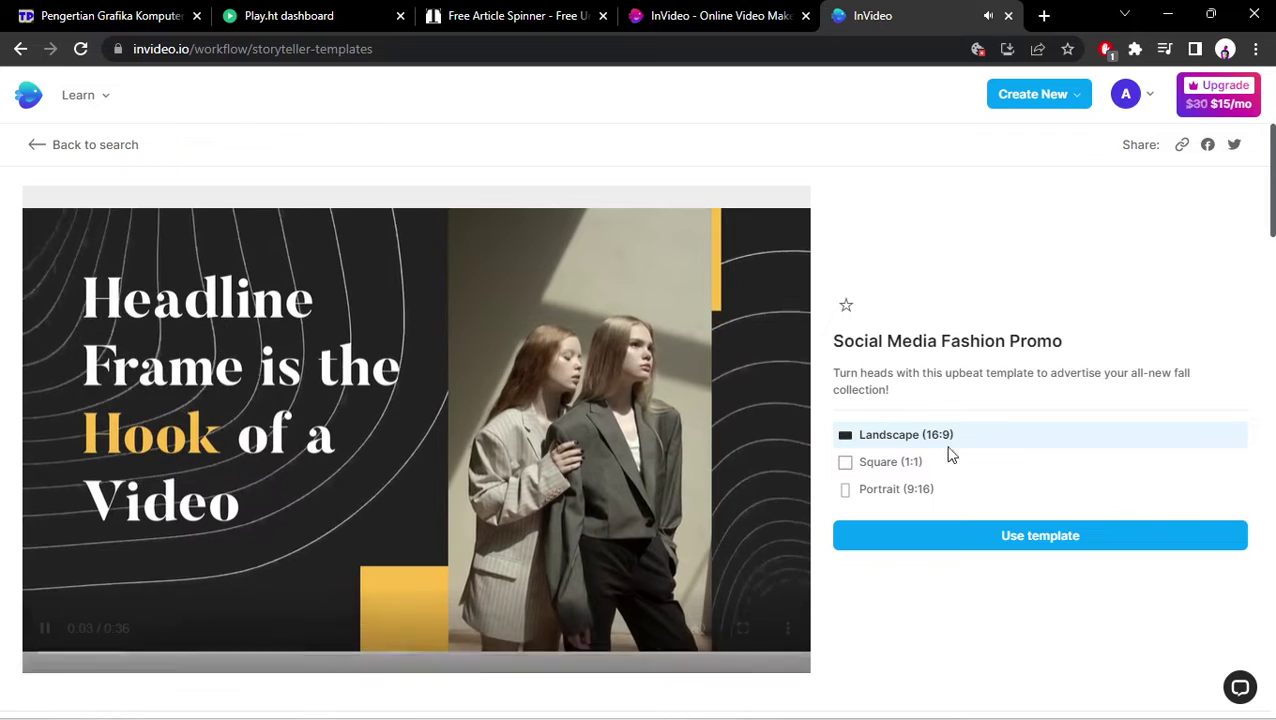
left_click(866, 464)
left_click(868, 486)
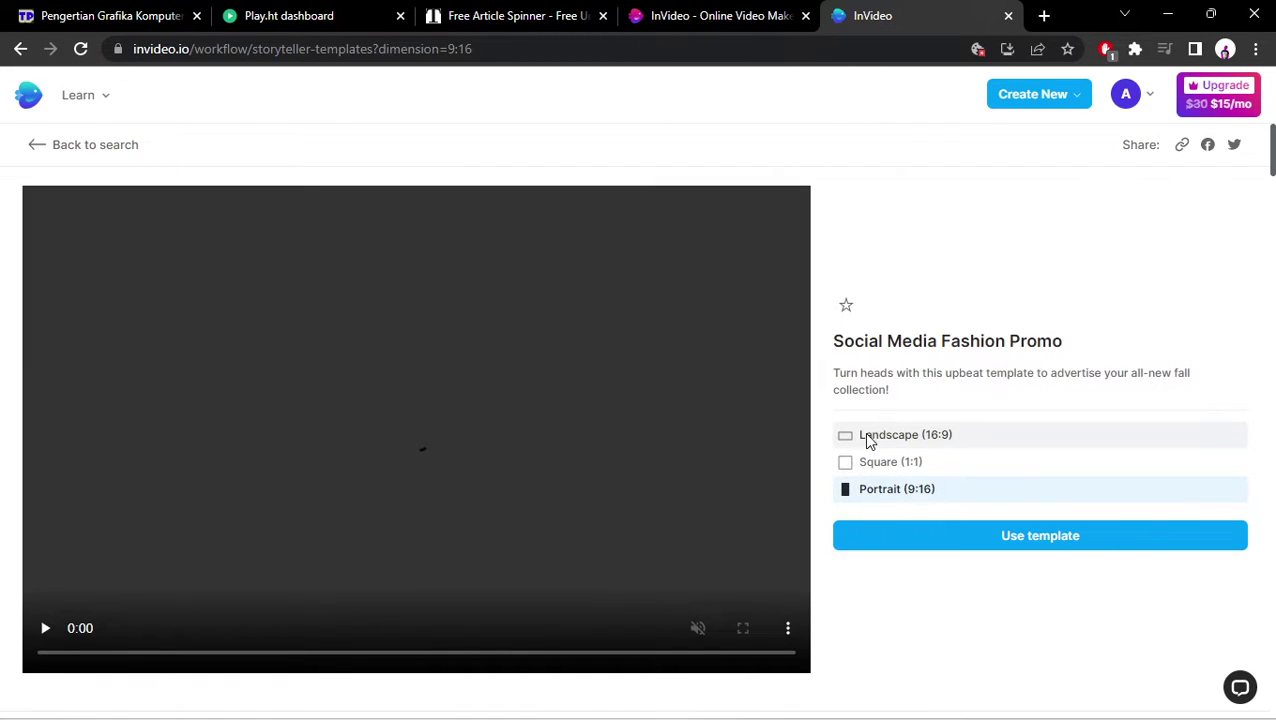
left_click(868, 438)
left_click(880, 540)
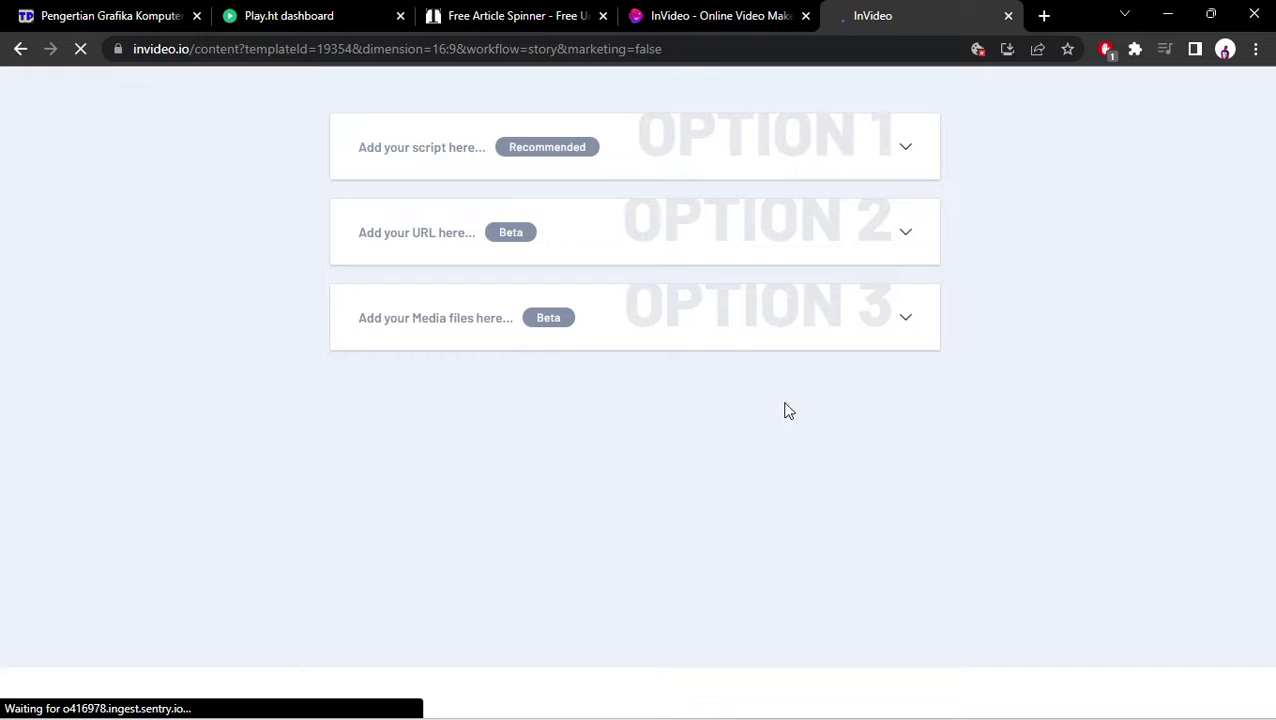
Expand the script option for the video and enter "grafika komputer" as the headline.
left_click(573, 170)
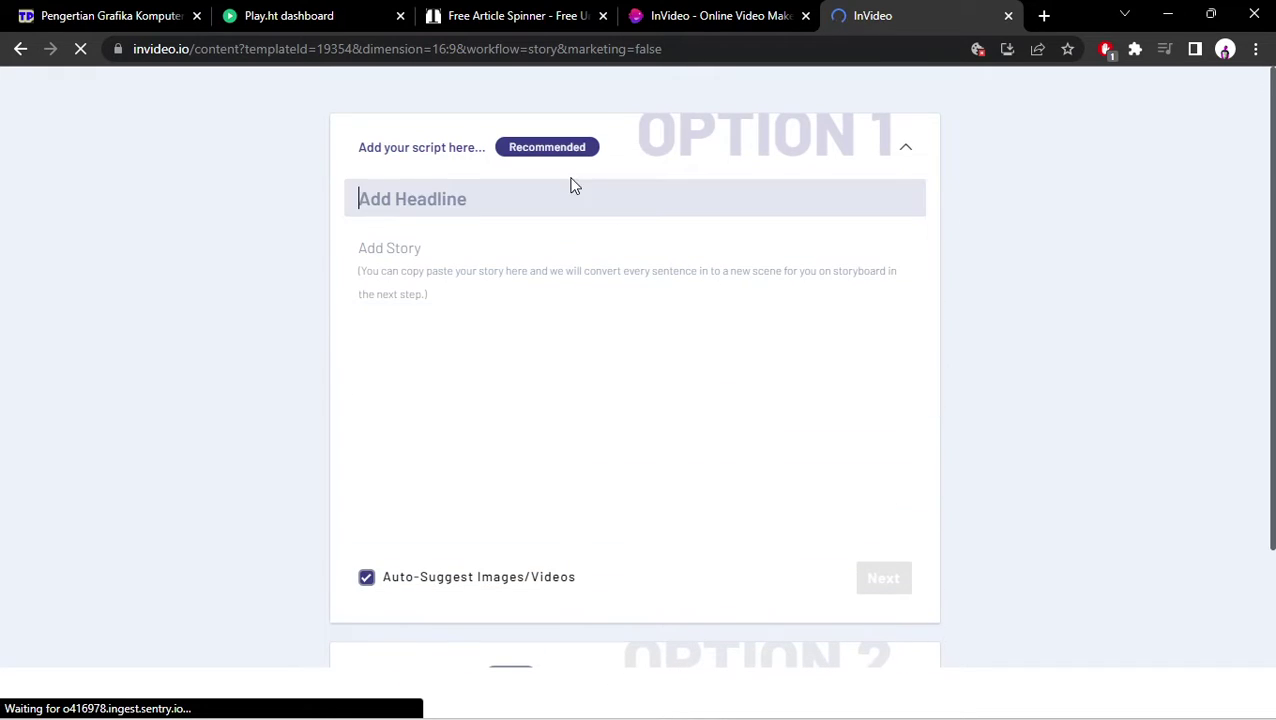
left_click(459, 203)
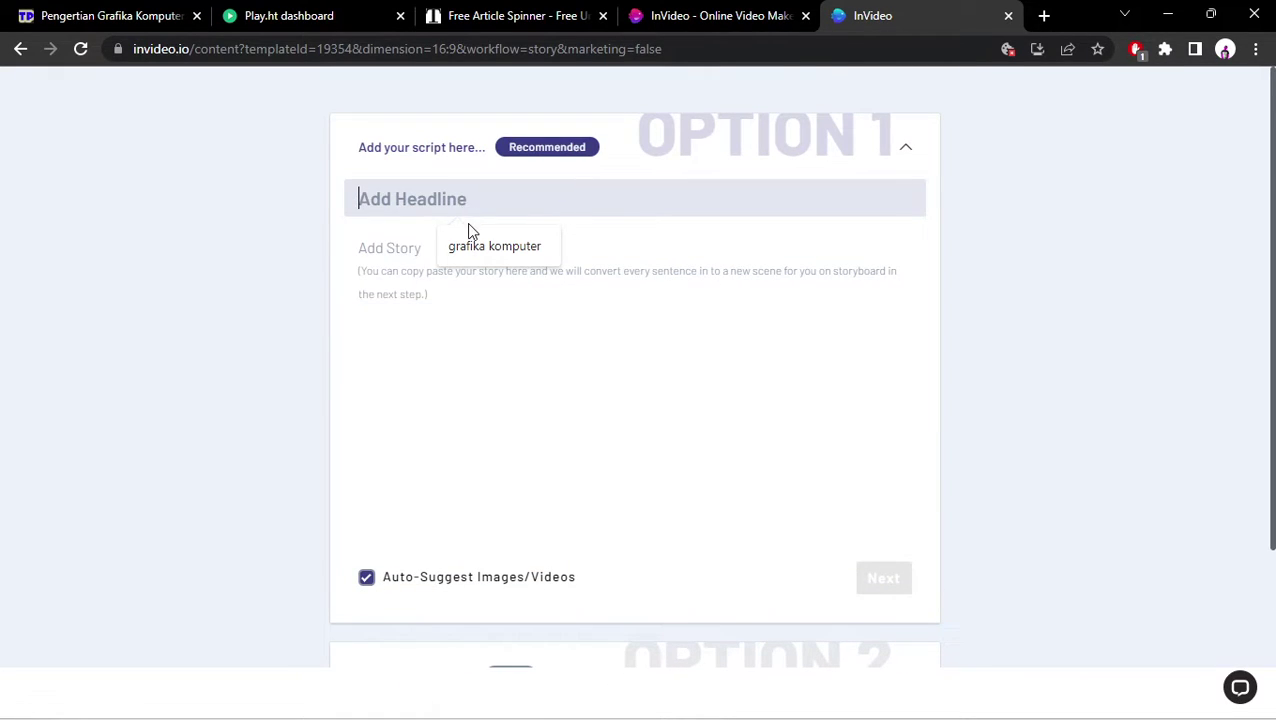
left_click(531, 244)
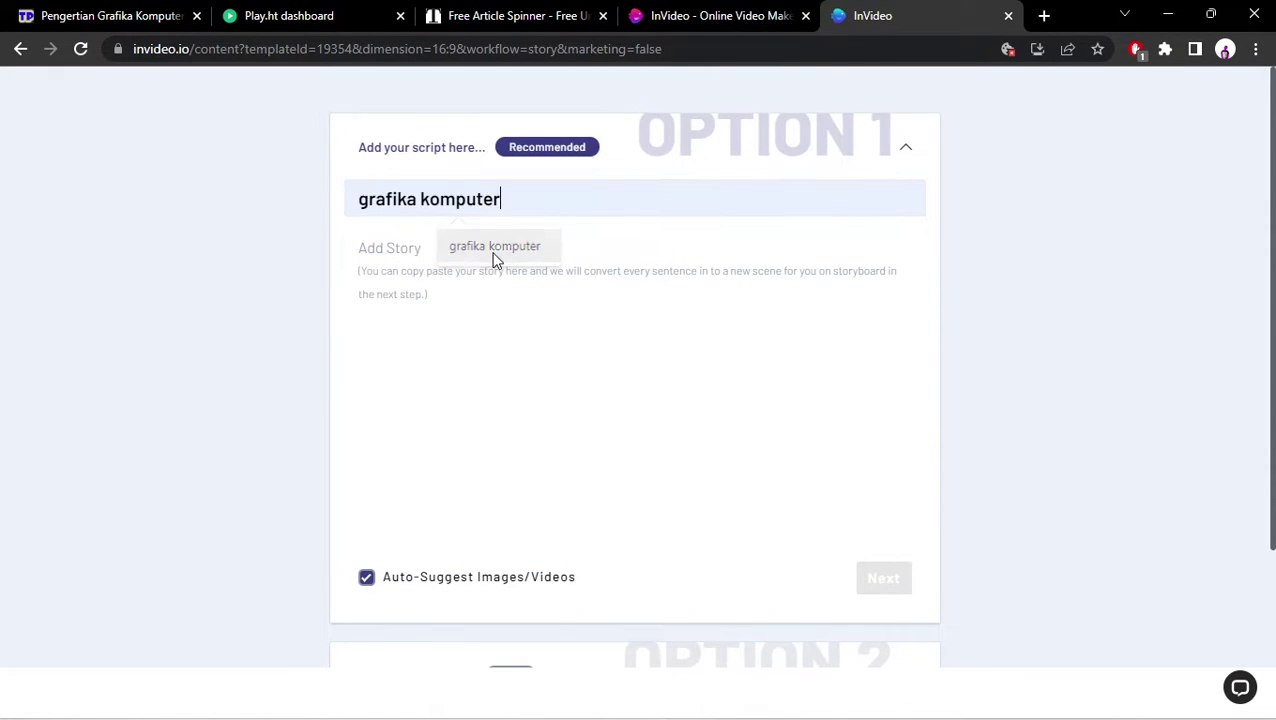
Copy all the computer graphics notes from text.txt in Notepad and paste them as the story under the InVideo headline.
left_click(444, 256)
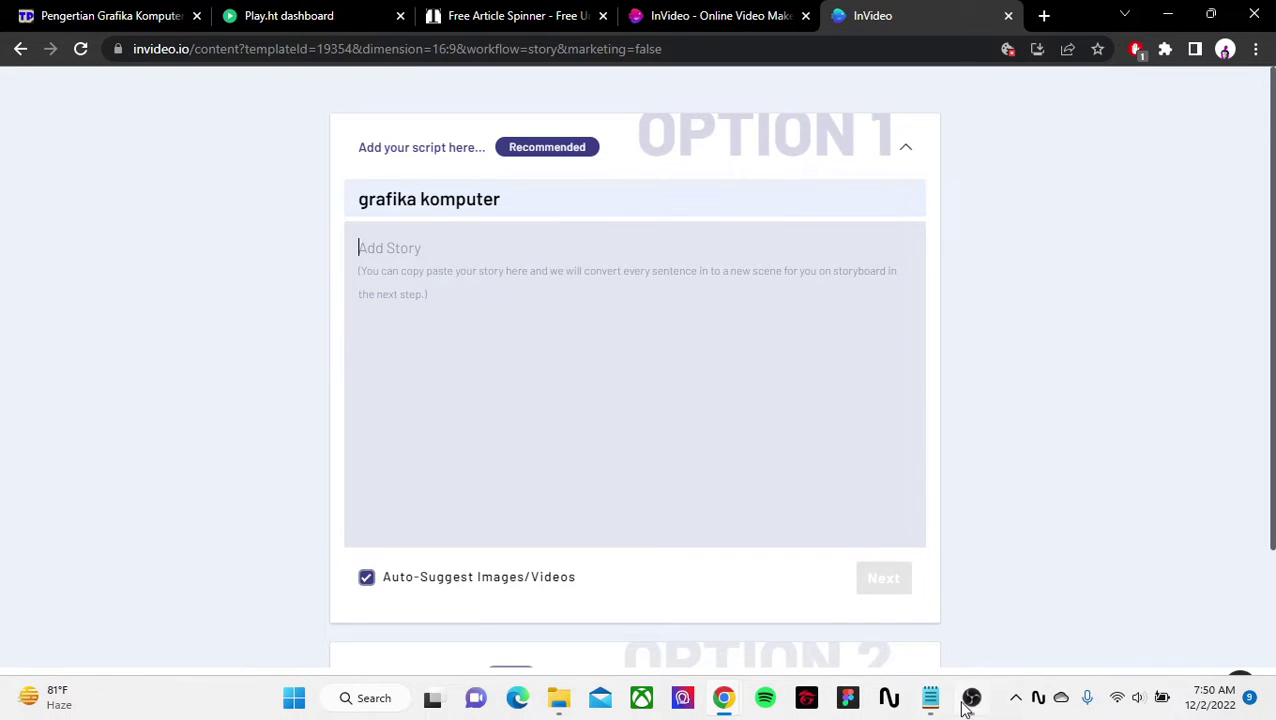
left_click(931, 698)
left_click(155, 200)
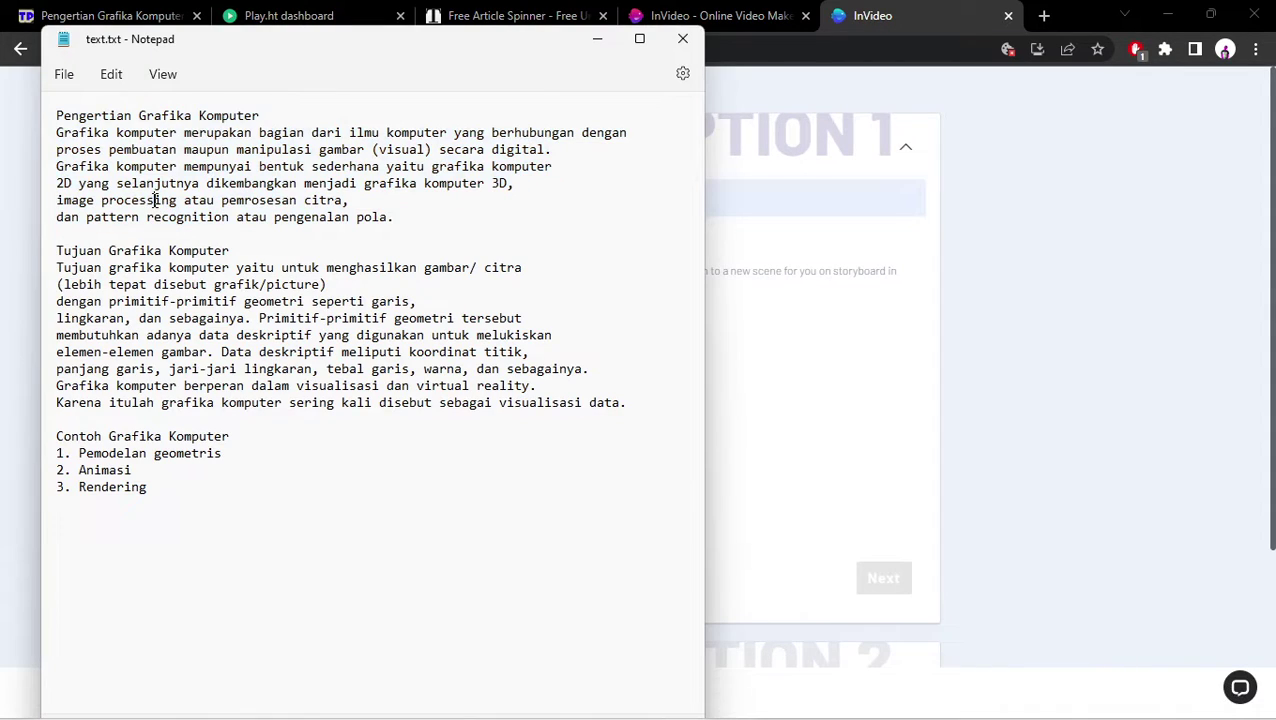
key("ctrl+a")
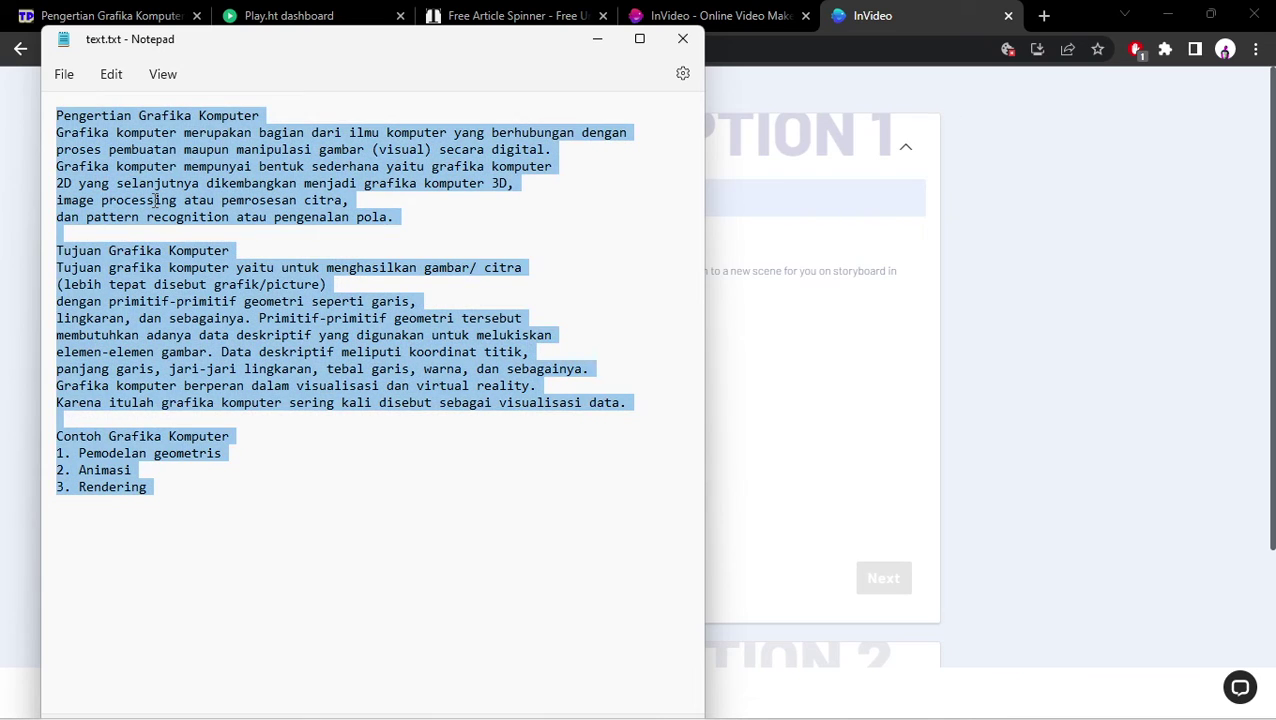
left_click(863, 284)
key("ctrl+v")
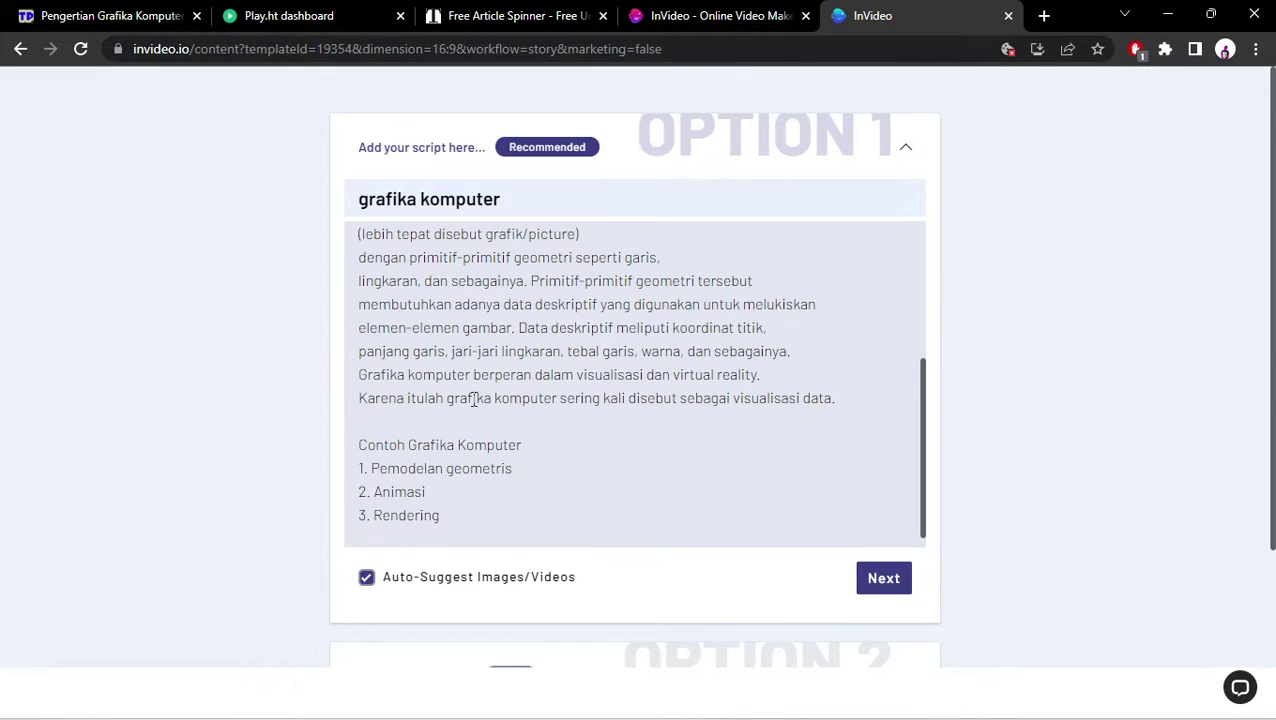
Check the pasted script, turn off Auto-Suggest Images/Videos and continue to the storyboard.
scroll(458, 344, "up", 3)
scroll(458, 344, "down", 1)
scroll(441, 296, "up", 1)
scroll(441, 296, "down", 3)
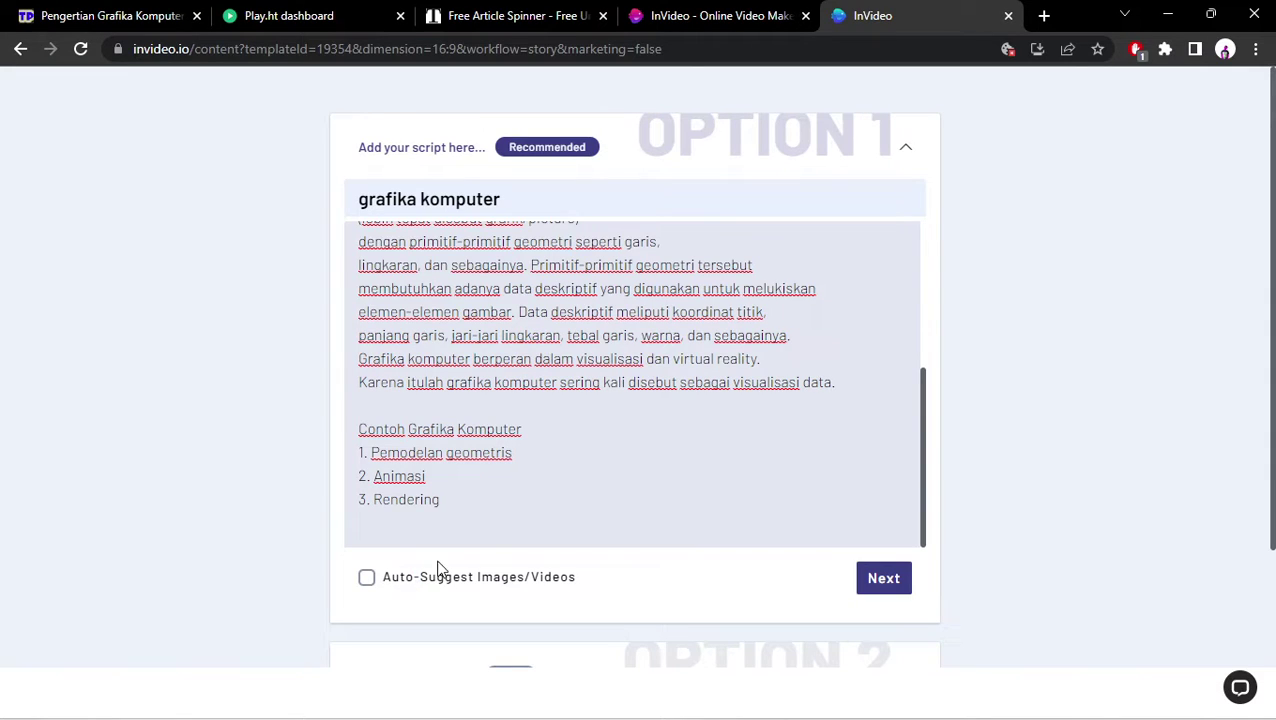
scroll(835, 451, "down", 2)
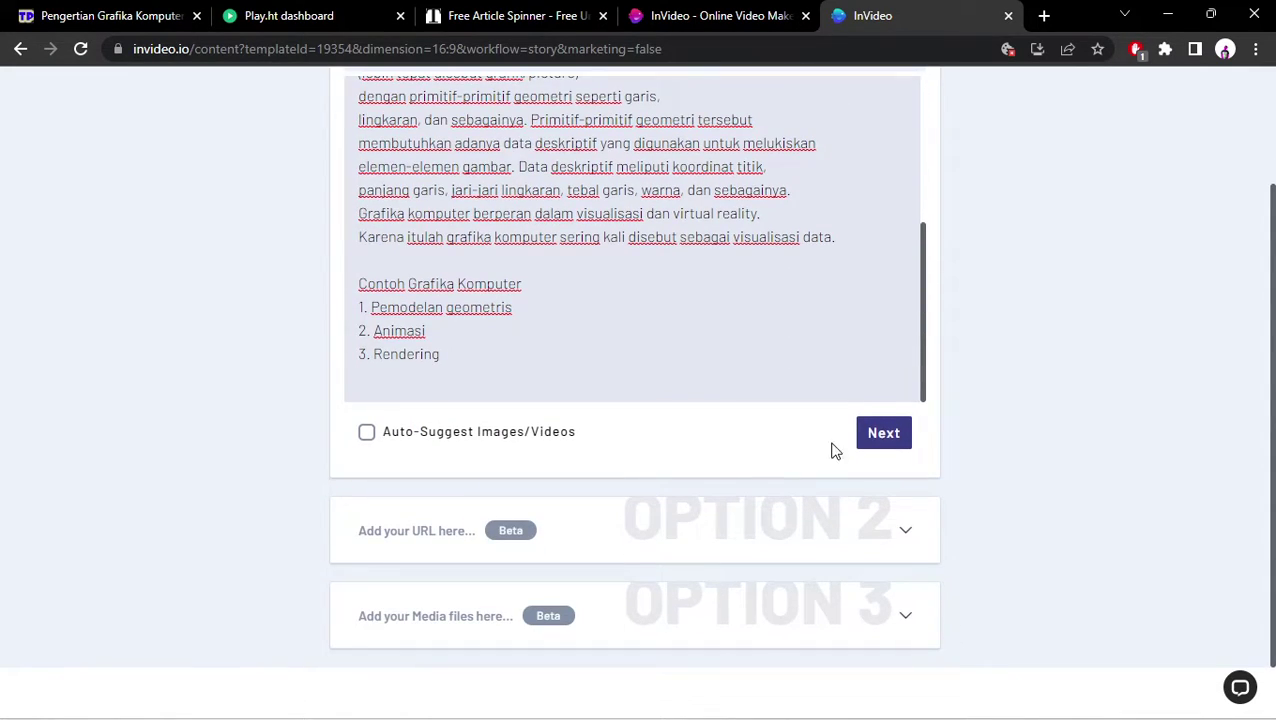
left_click(884, 436)
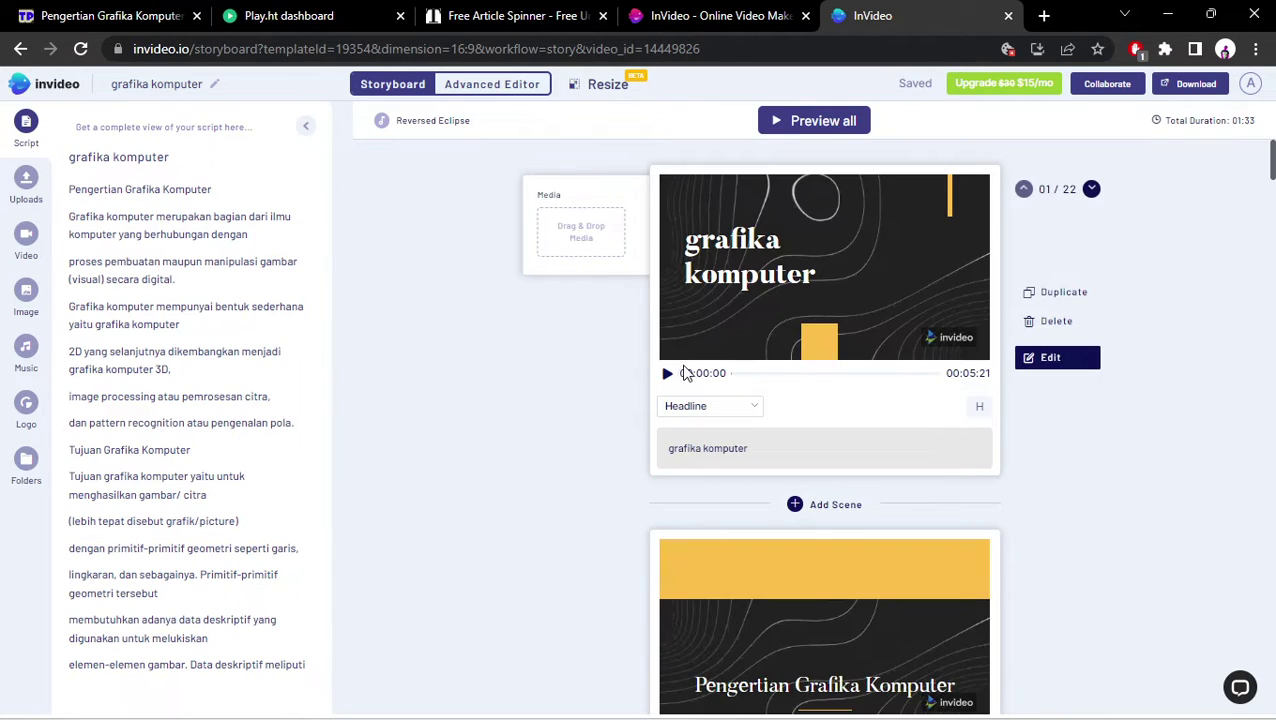
Preview the opening headline scene and look at the available stock images.
left_click(668, 374)
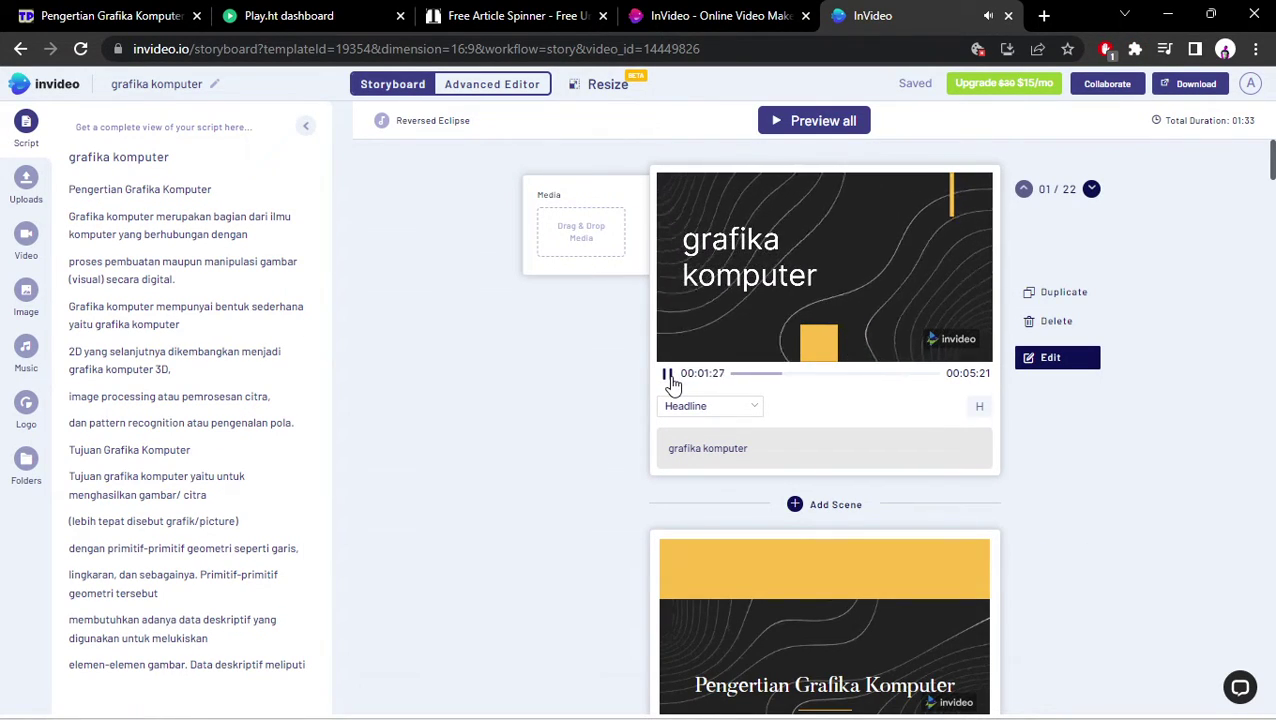
left_click(668, 375)
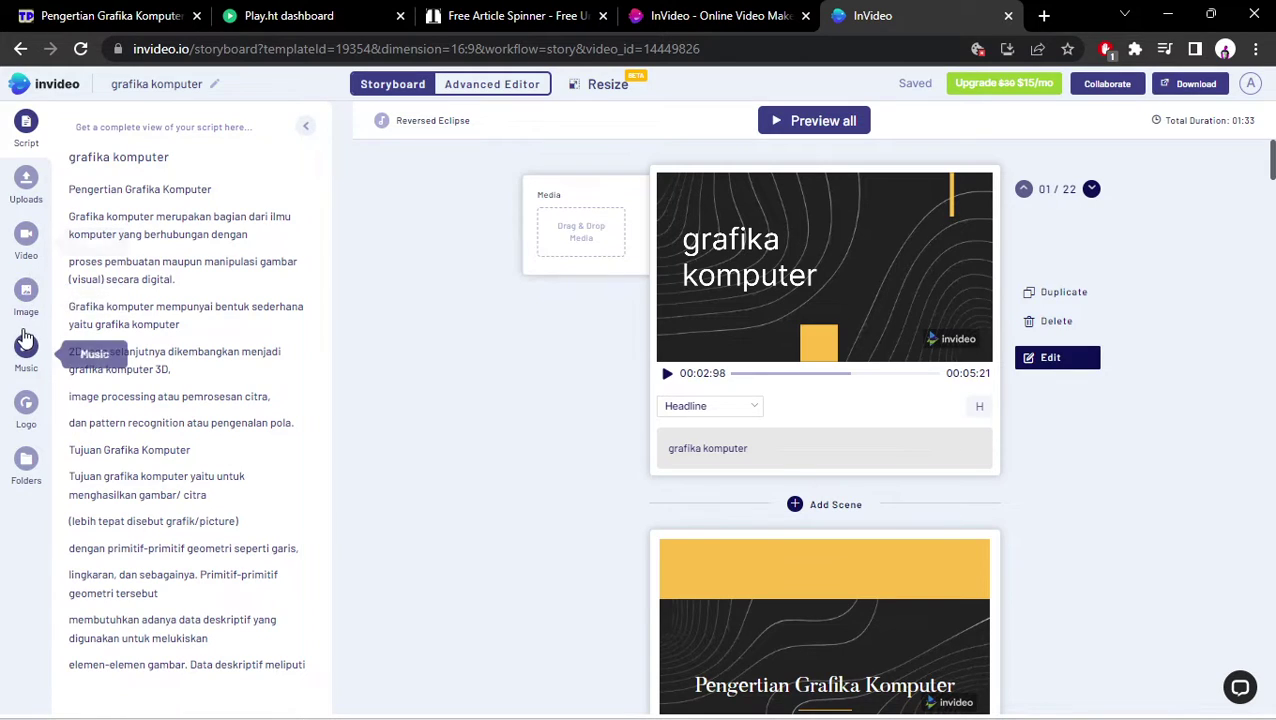
left_click(27, 290)
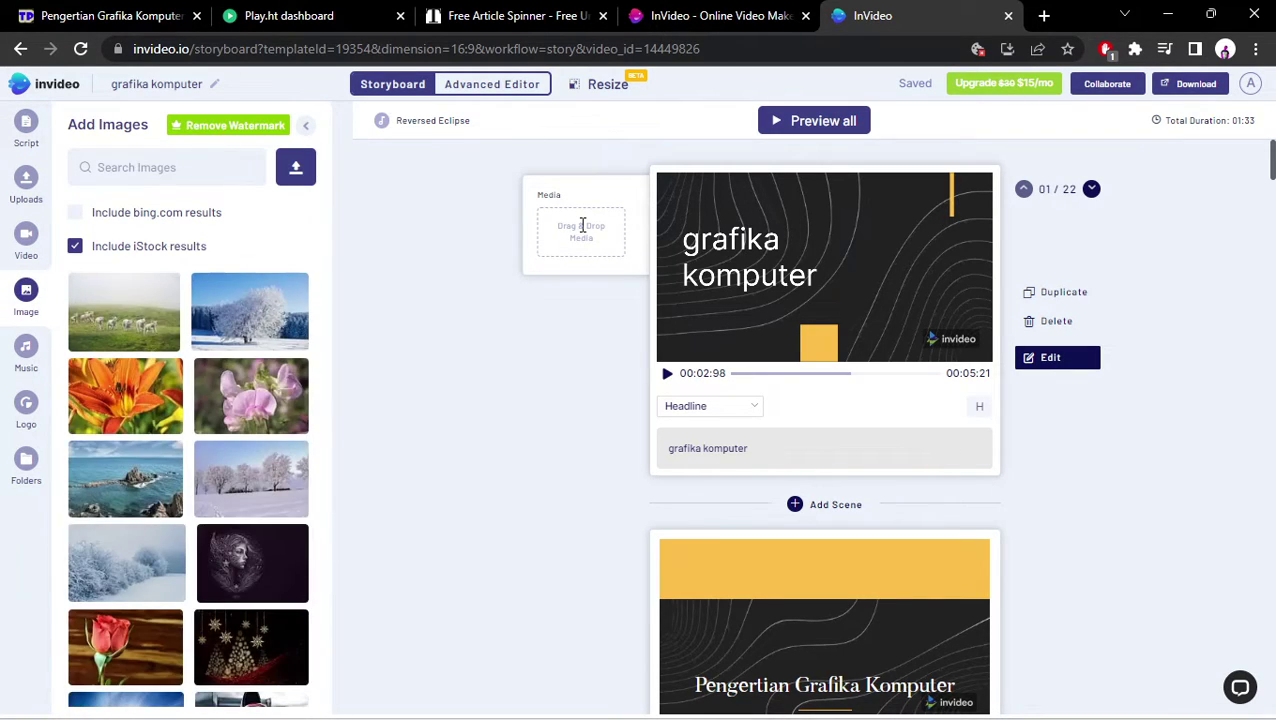
Search the stock videos for "camera", keeping iStock results included and excluding premium media.
left_click(24, 238)
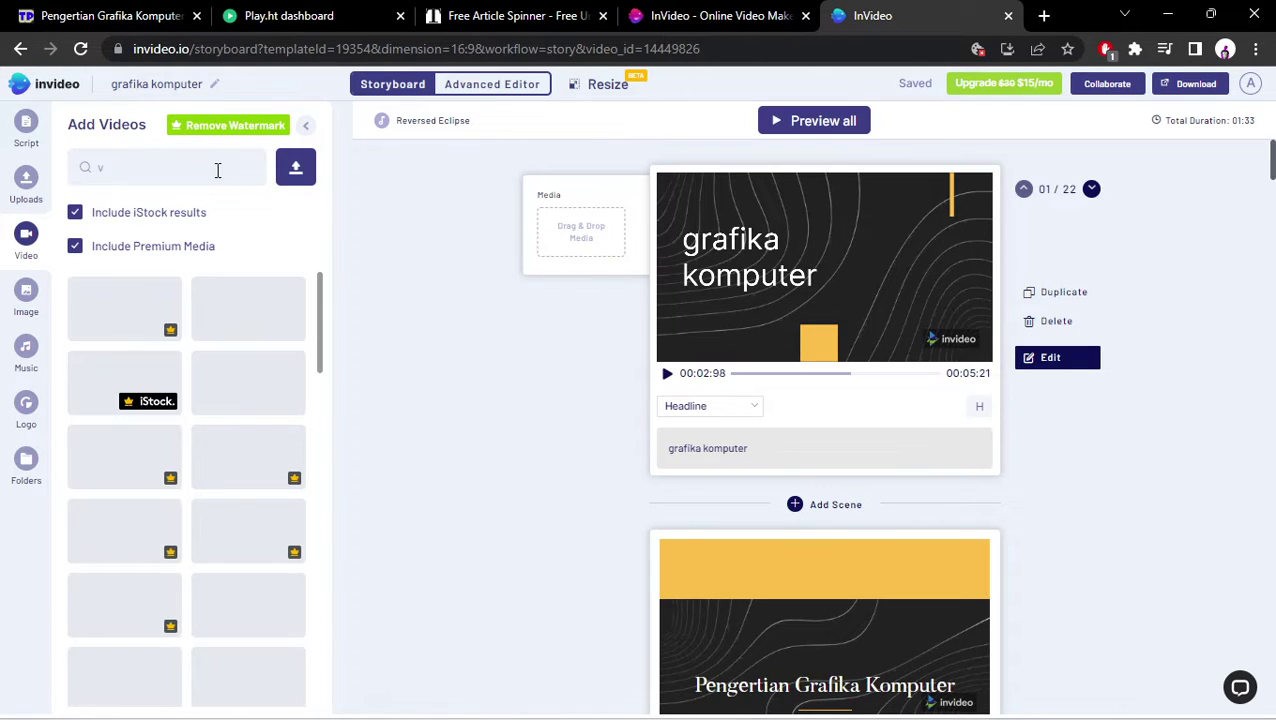
type("camera")
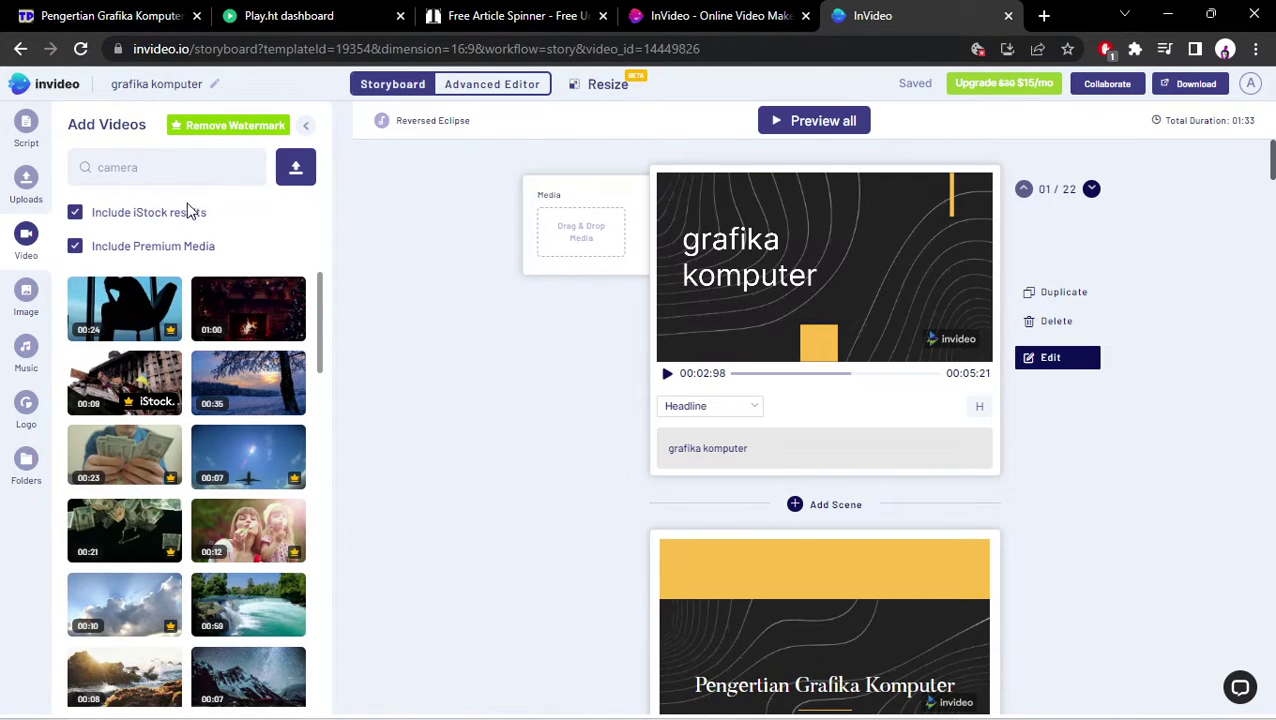
left_click(195, 212)
left_click(175, 247)
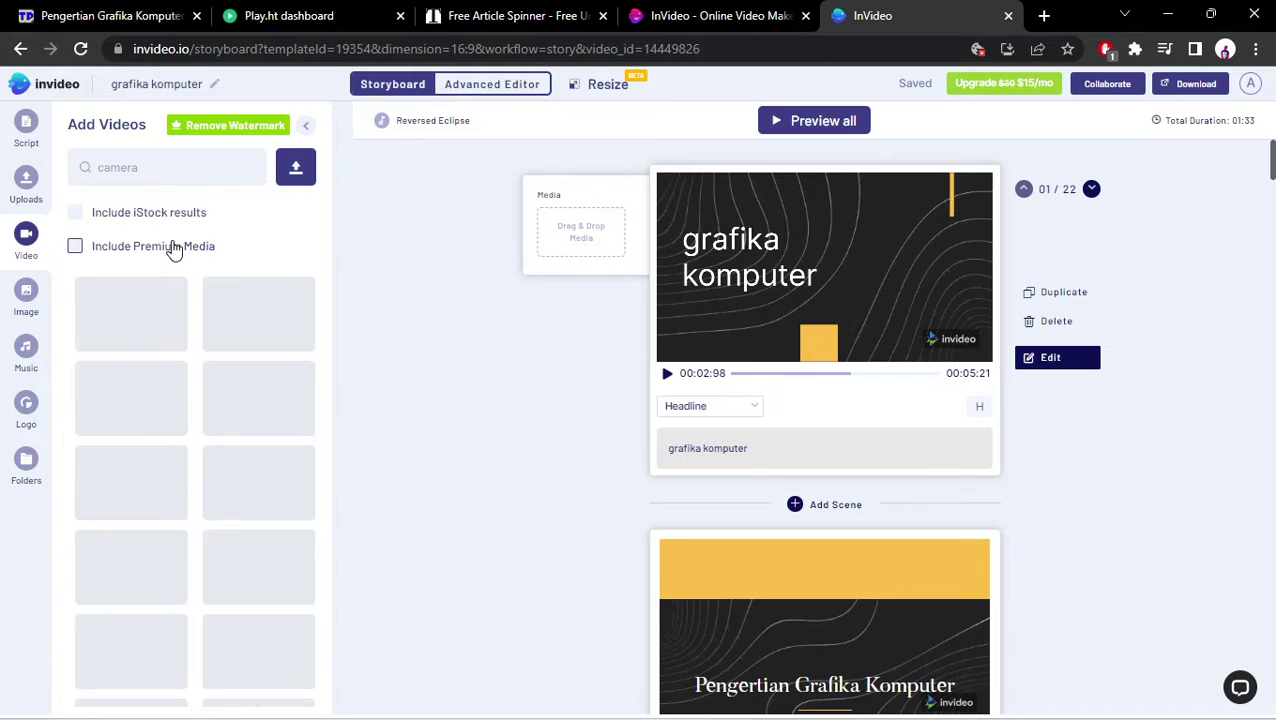
left_click(157, 214)
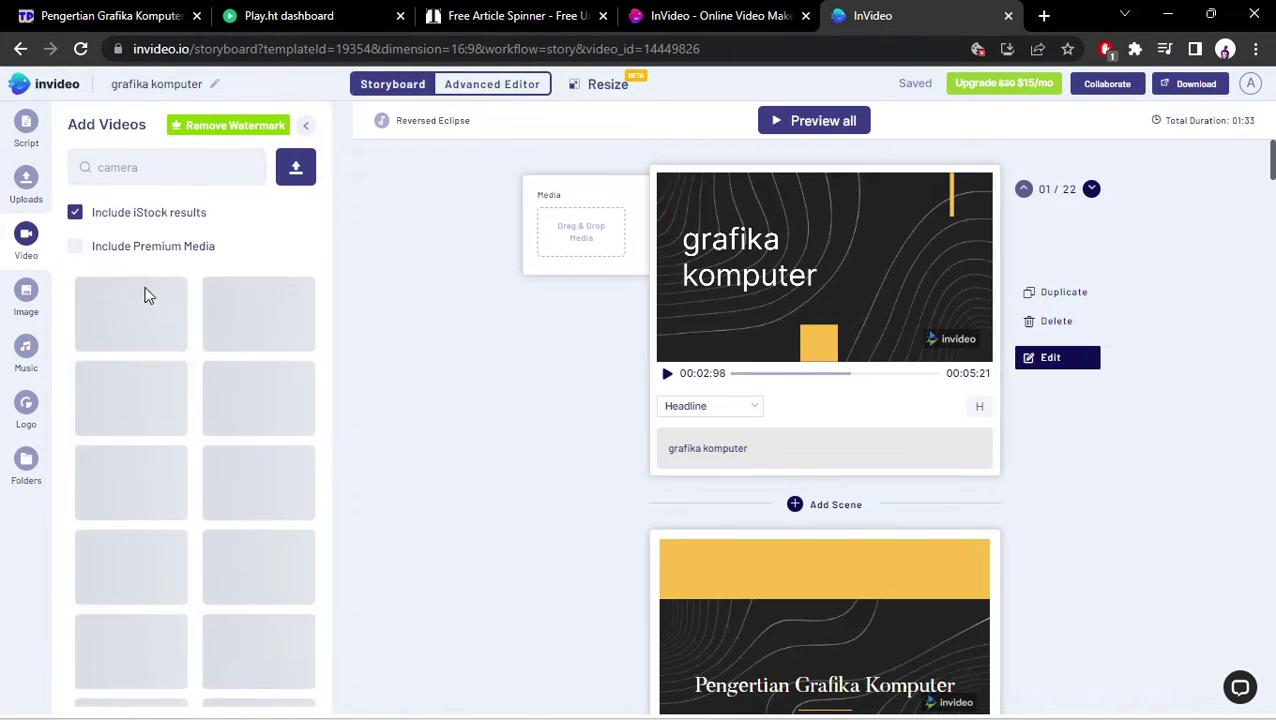
left_click(188, 167)
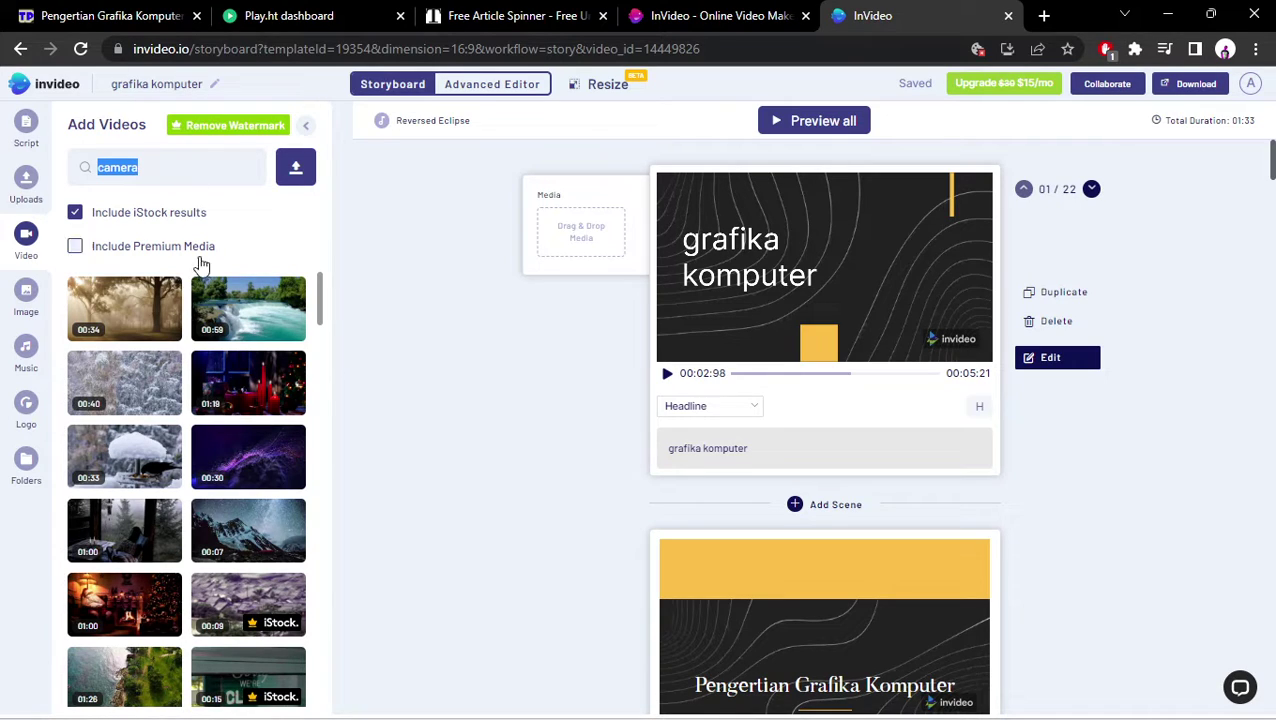
Add the 59-second waterfall video to the opening headline scene, trimmed to fit the scene.
left_click_drag(240, 308, 593, 242)
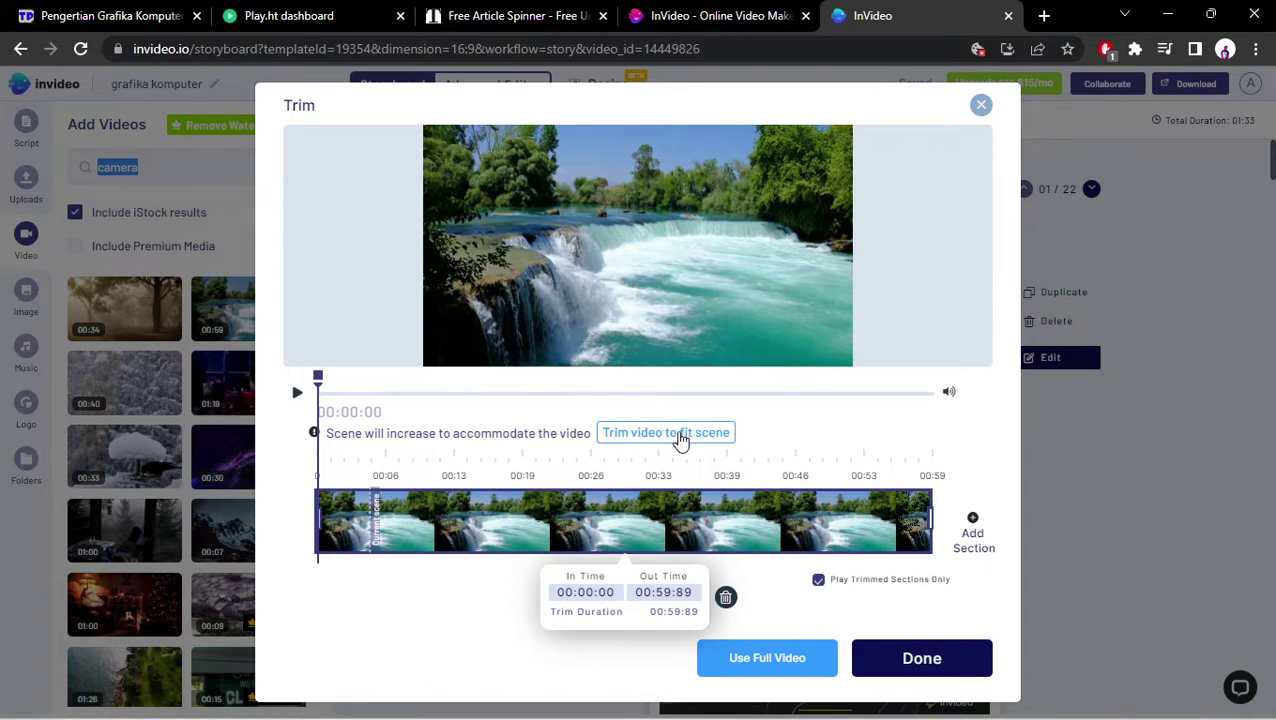
left_click(716, 433)
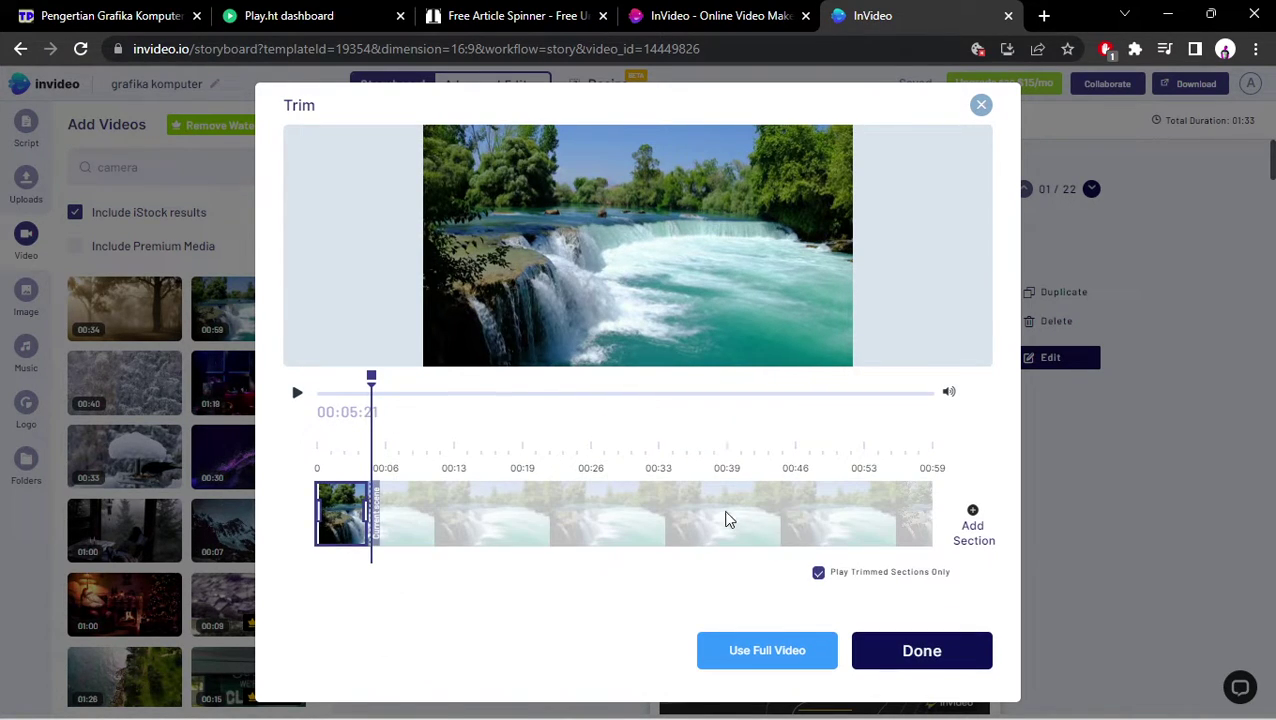
left_click(898, 652)
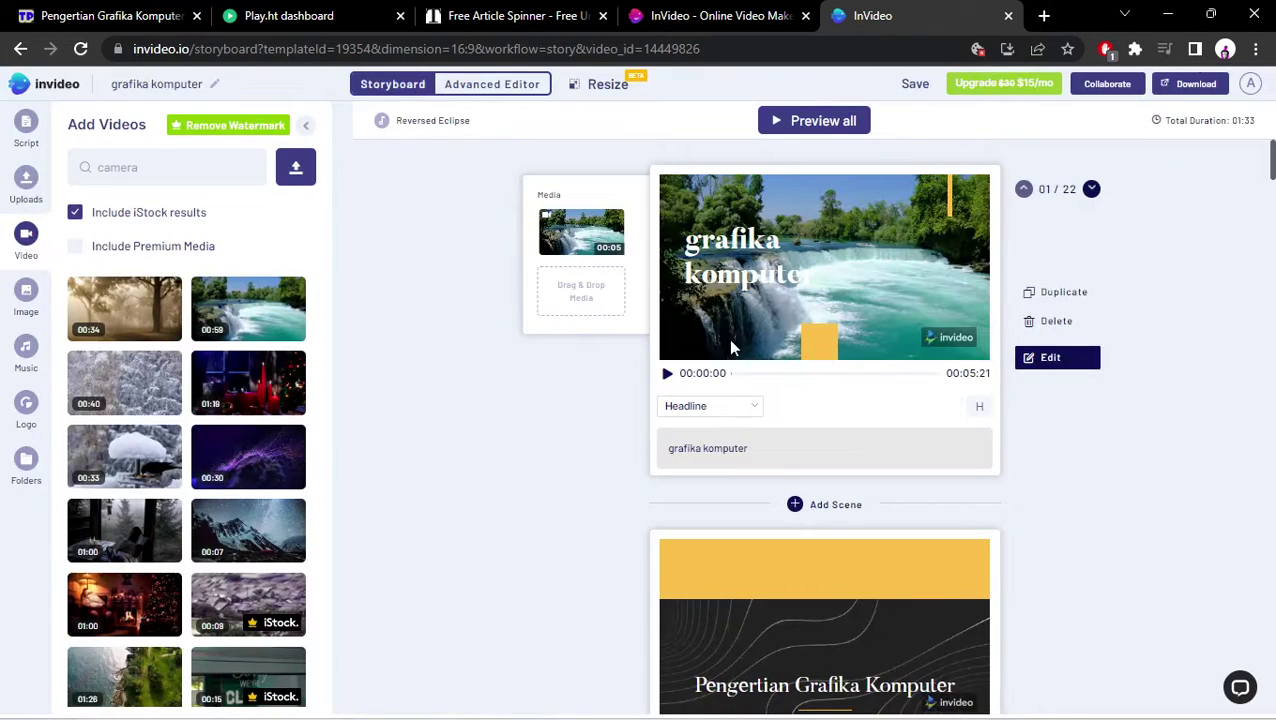
Preview the headline scene and the Pengertian Grafika Komputer scene, and look over the following storyboard scenes.
left_click(676, 375)
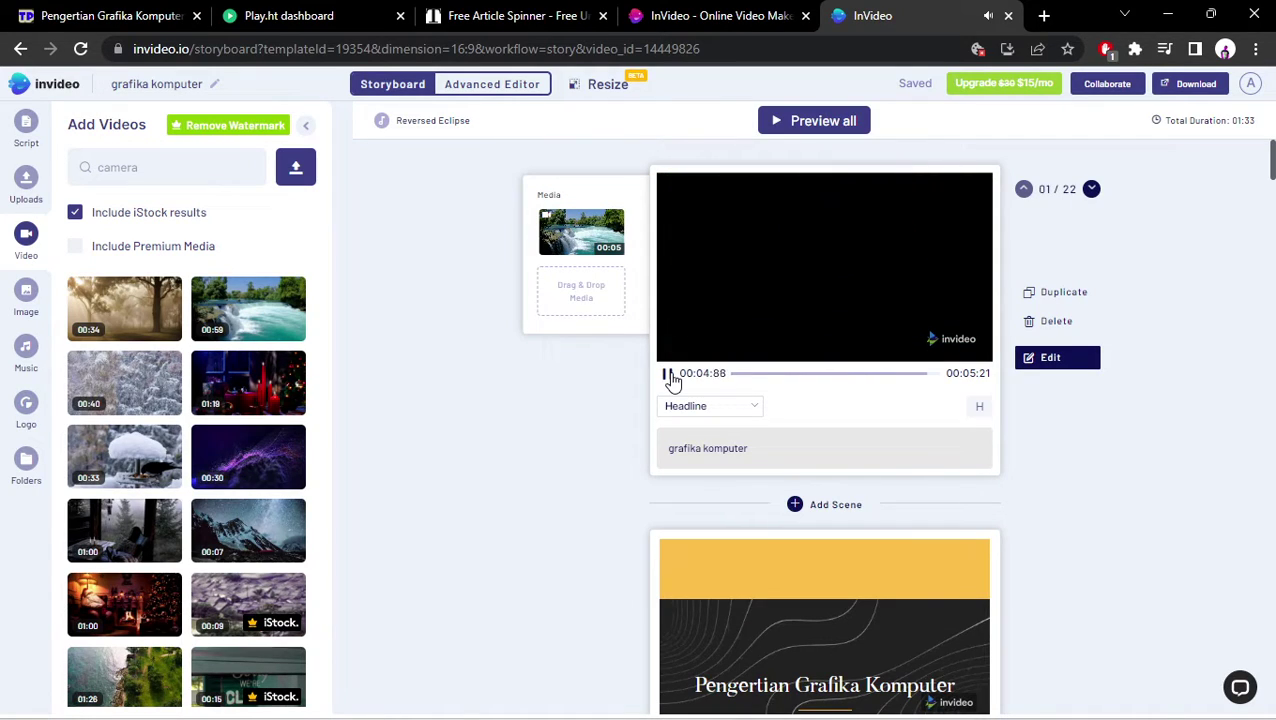
scroll(584, 365, "down", 3)
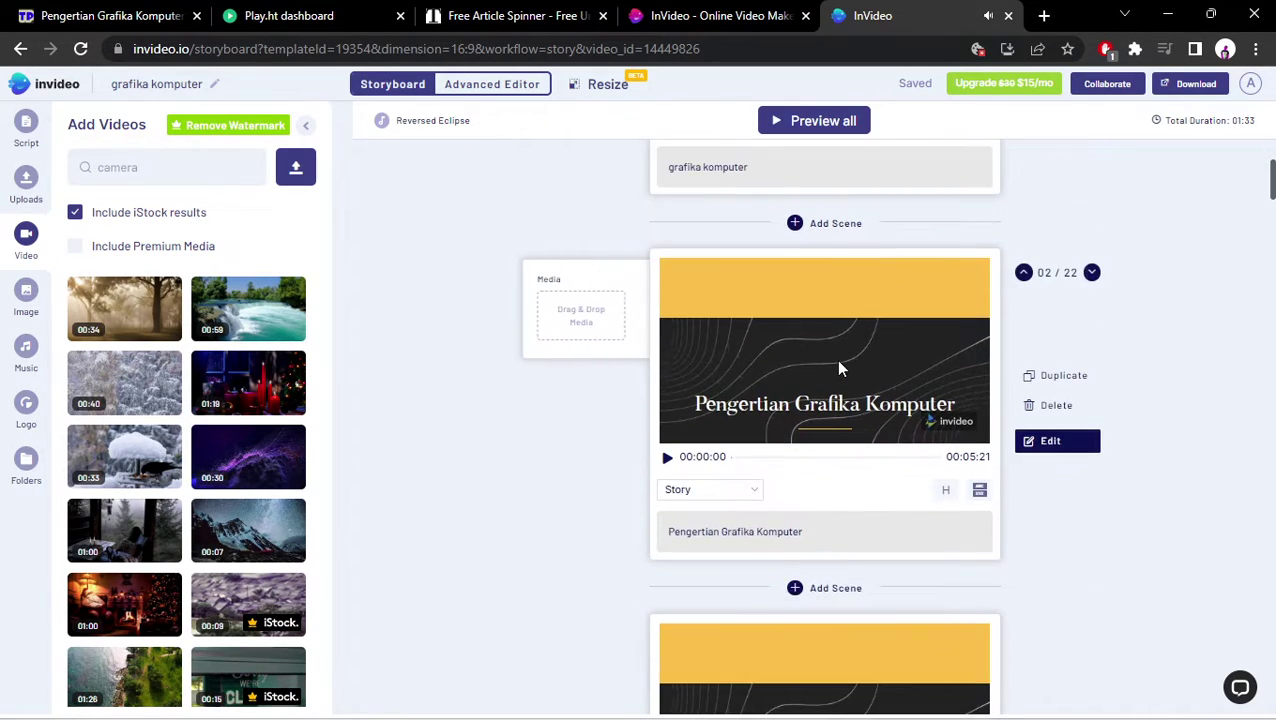
left_click(667, 460)
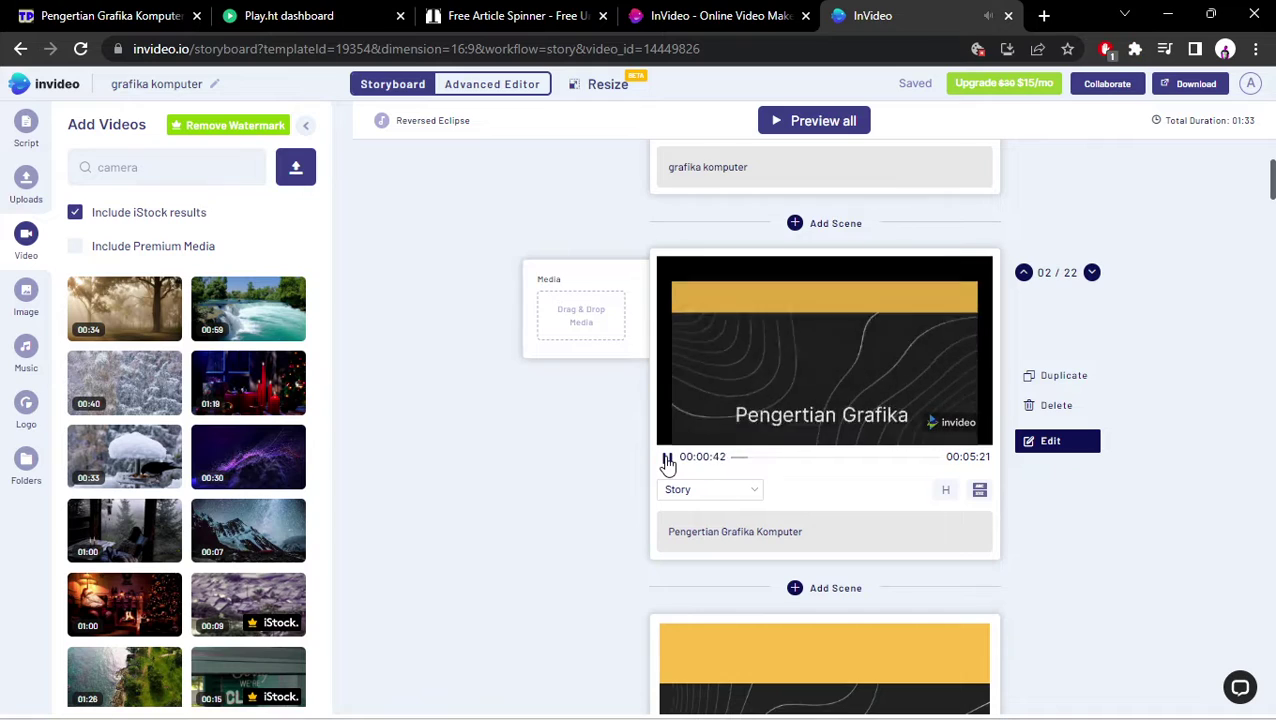
left_click(667, 460)
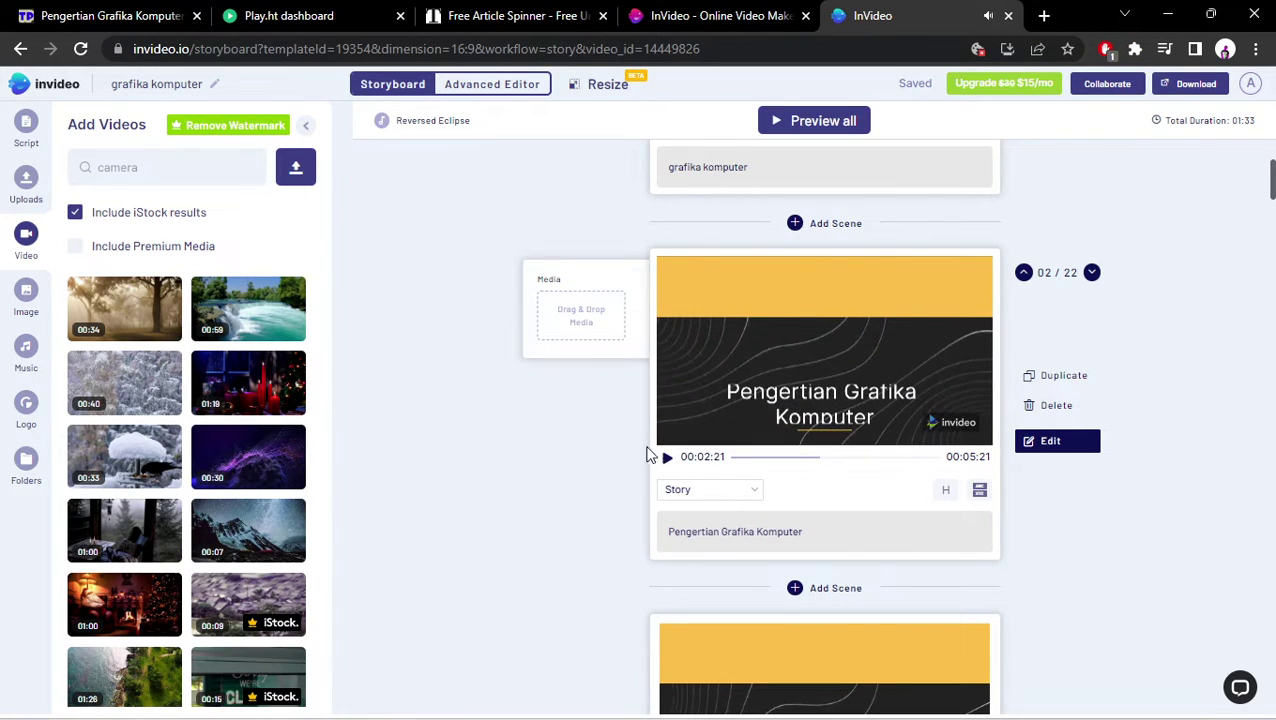
scroll(691, 358, "down", 5)
scroll(697, 361, "down", 5)
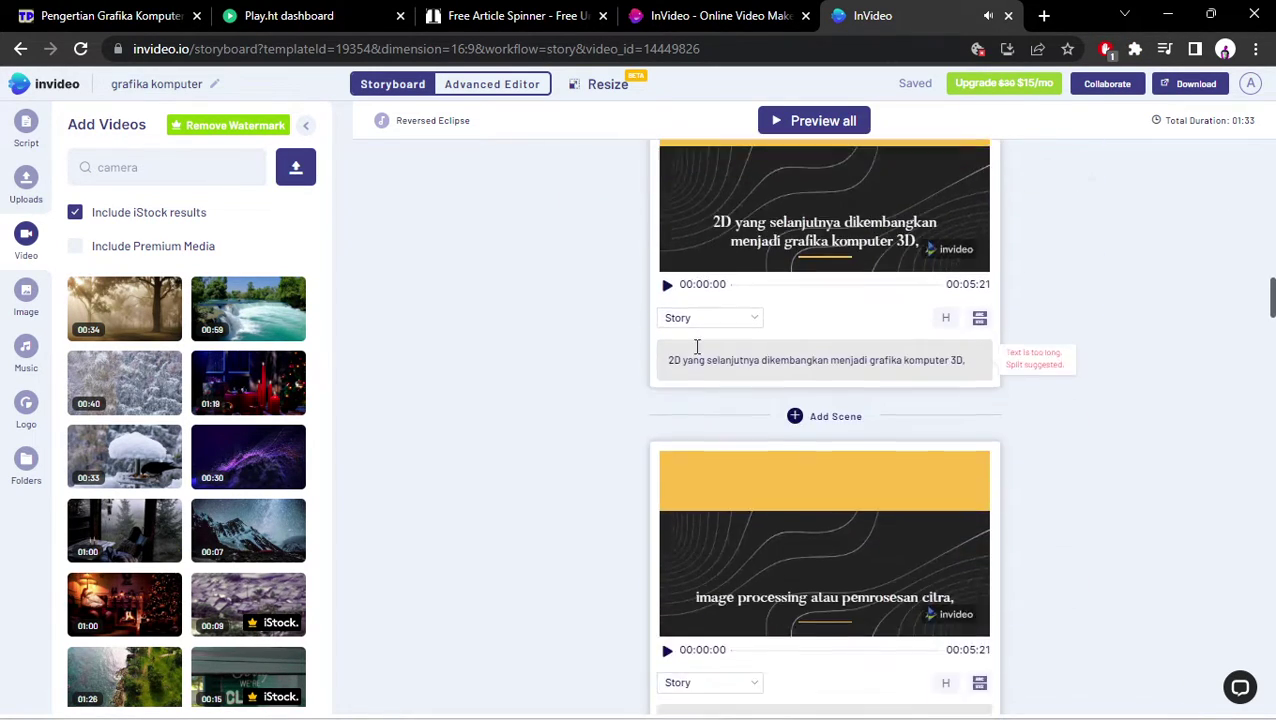
scroll(699, 337, "up", 10)
scroll(699, 337, "up", 5)
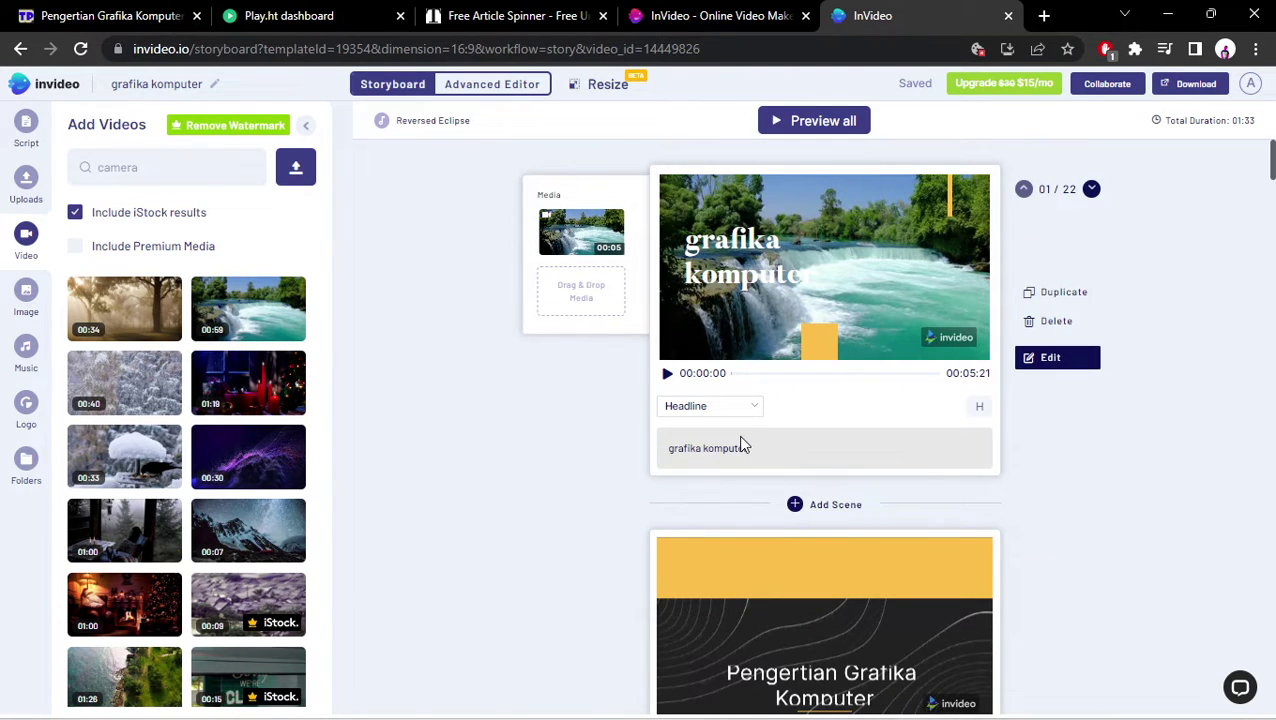
scroll(738, 435, "down", 3)
scroll(714, 344, "up", 3)
mouse_move(790, 712)
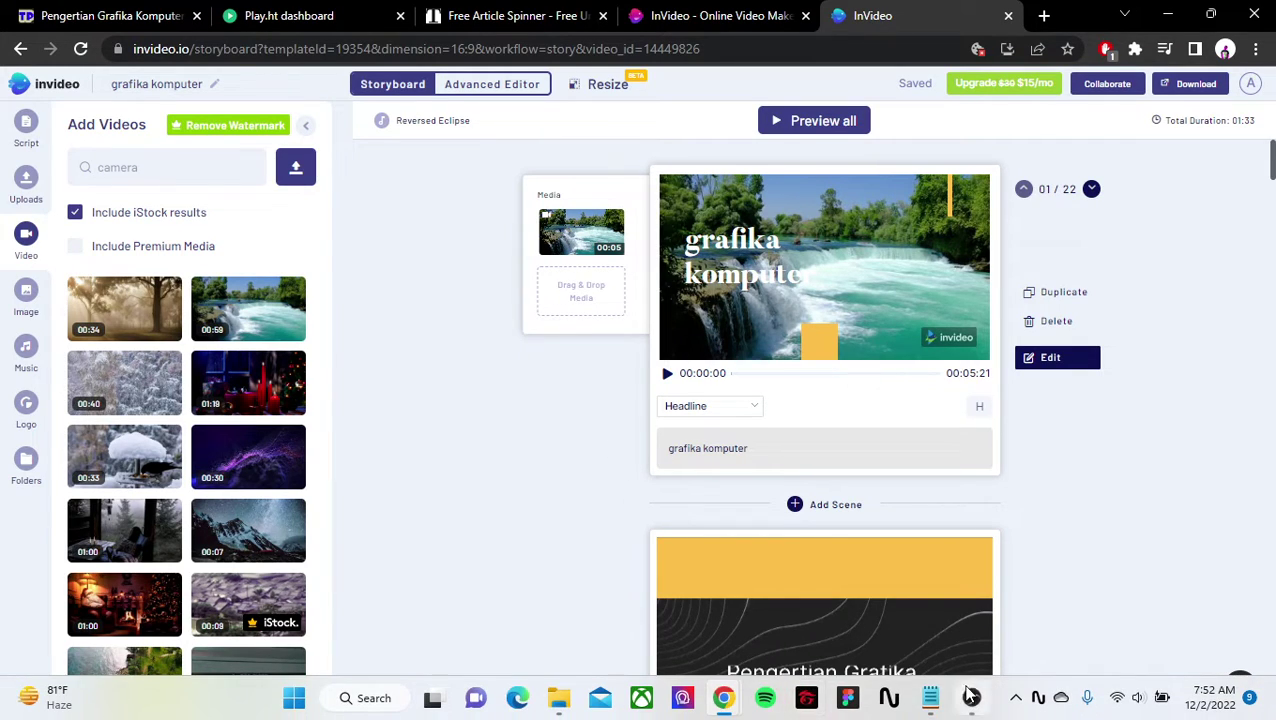
Open the project in the Advanced Editor and briefly play the start of the video.
left_click(512, 83)
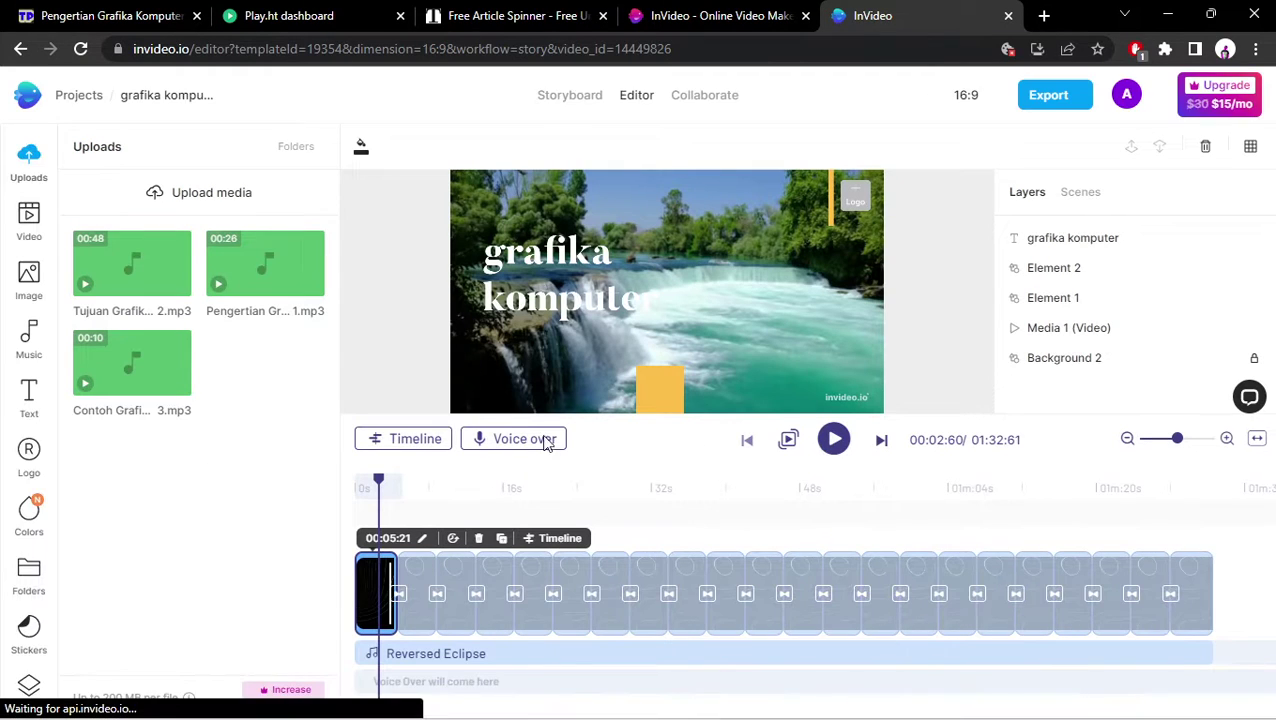
key("space")
left_click(370, 485)
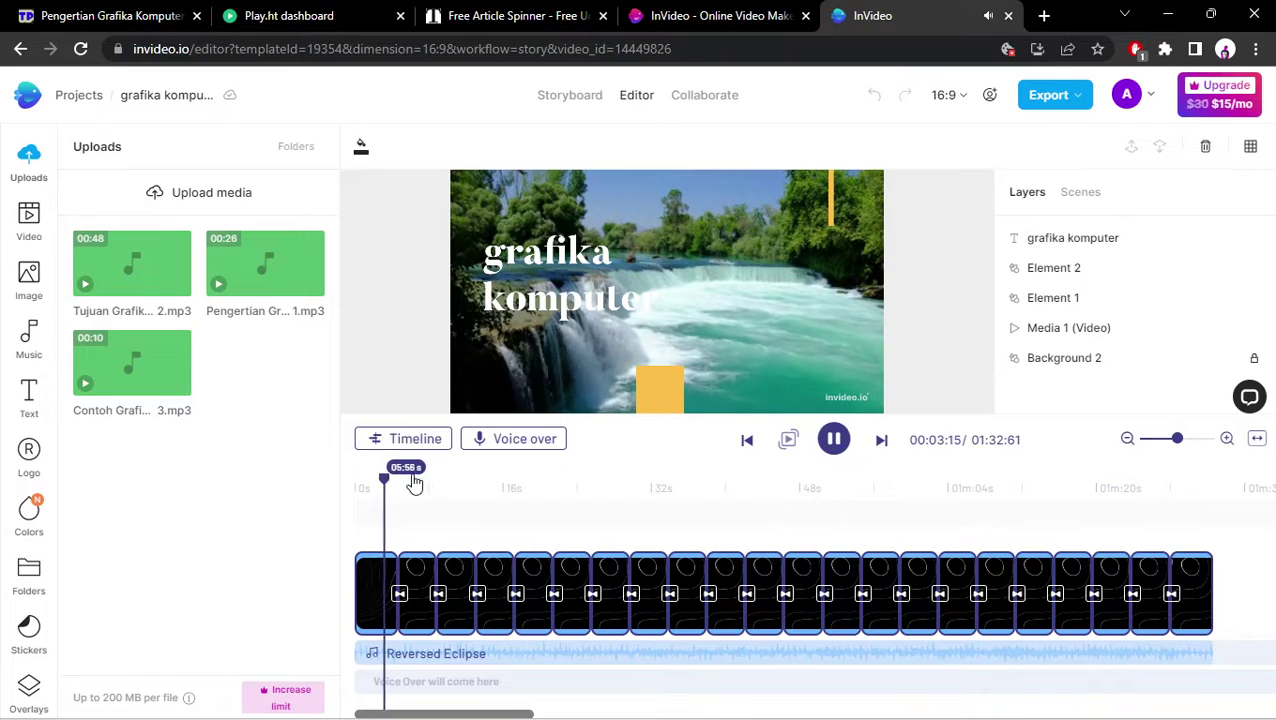
key("space")
Lower the Reversed Eclipse music track's volume to -42 dB, playing the video to check the level.
left_click(555, 660)
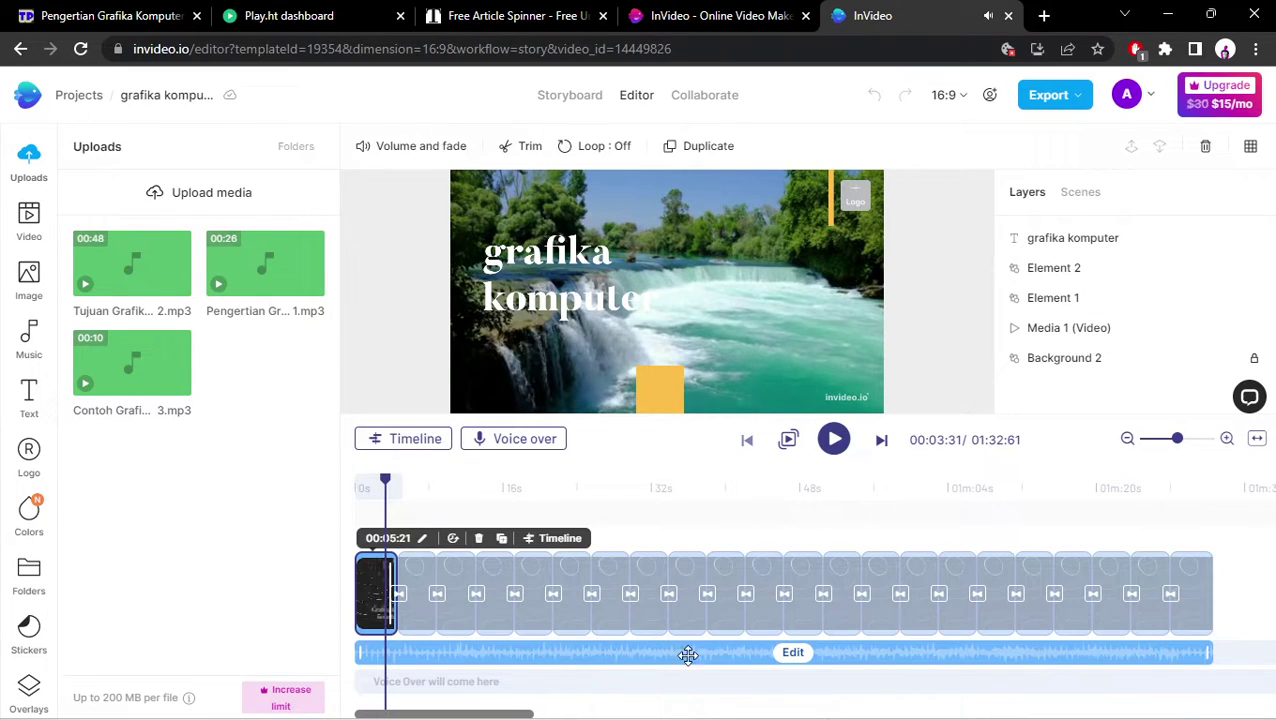
left_click(795, 653)
left_click(795, 653)
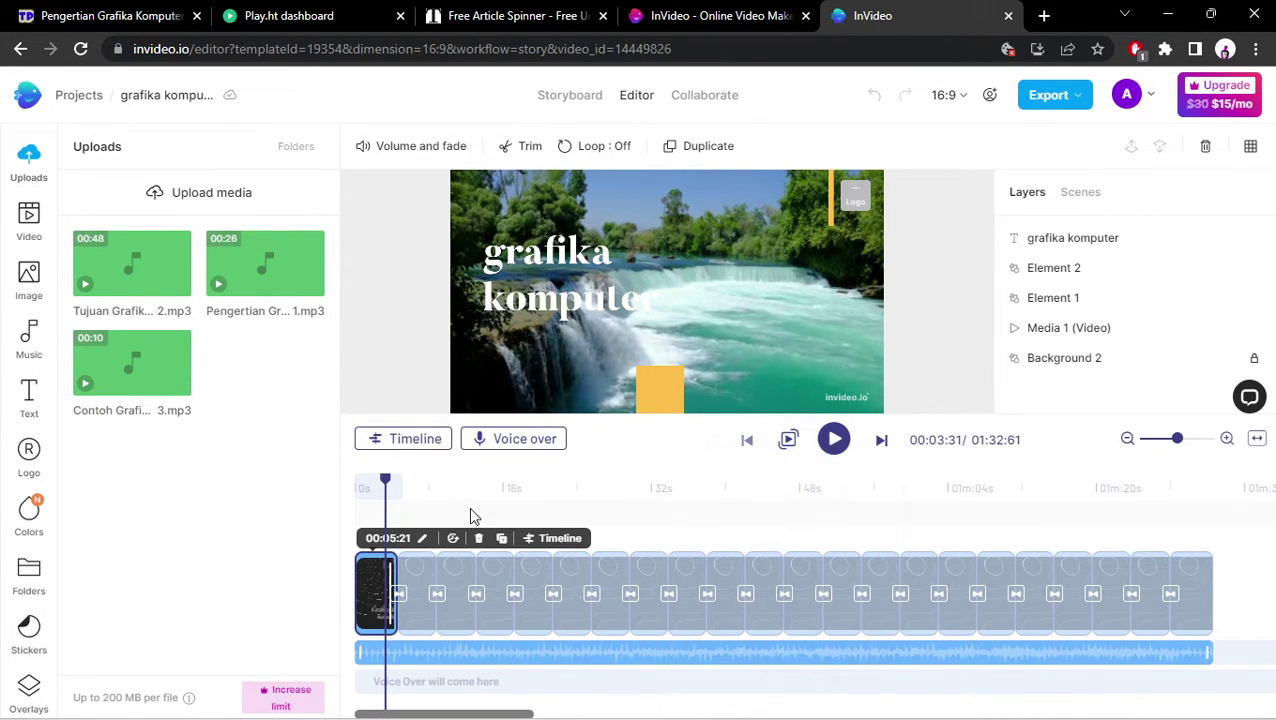
left_click(793, 653)
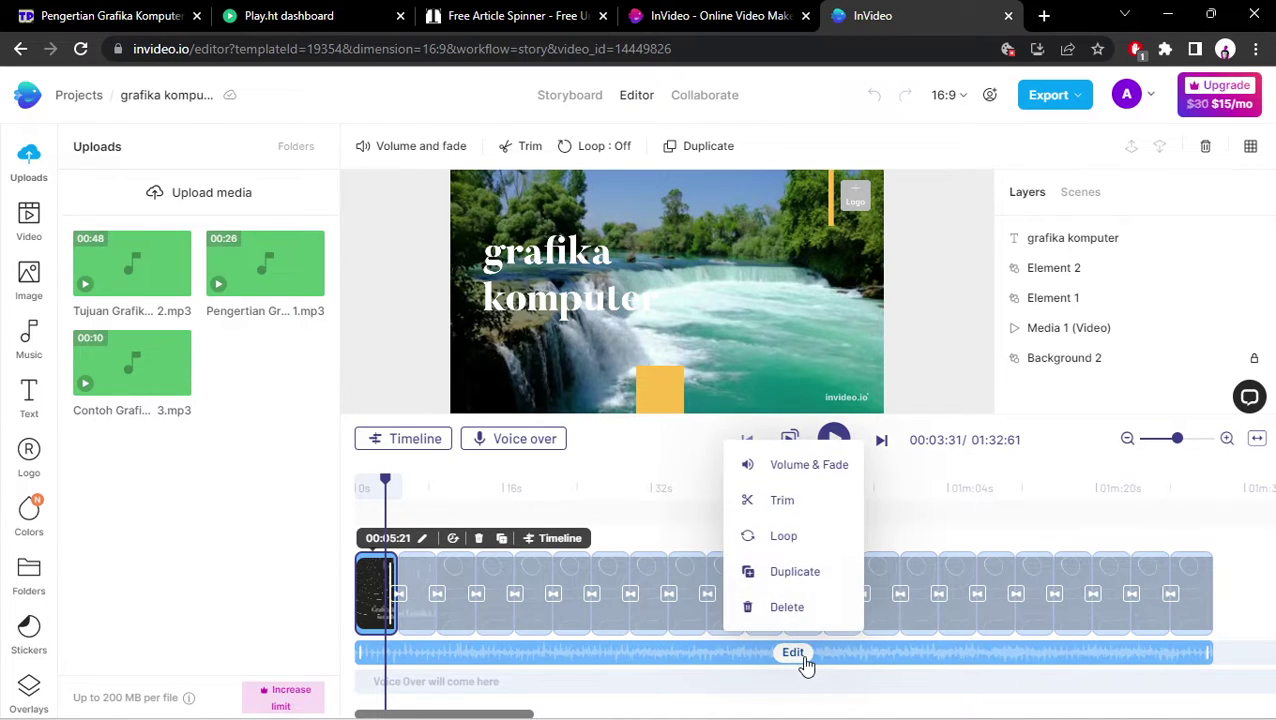
left_click(800, 656)
left_click(780, 479)
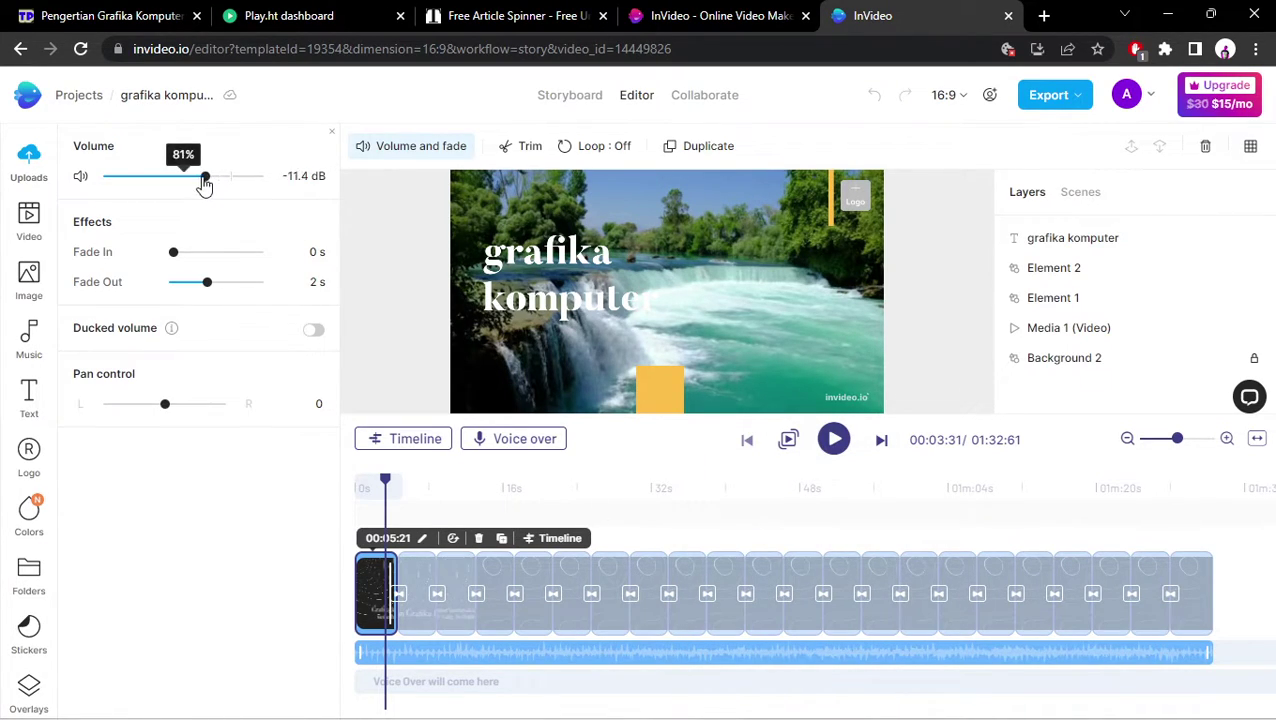
left_click(834, 440)
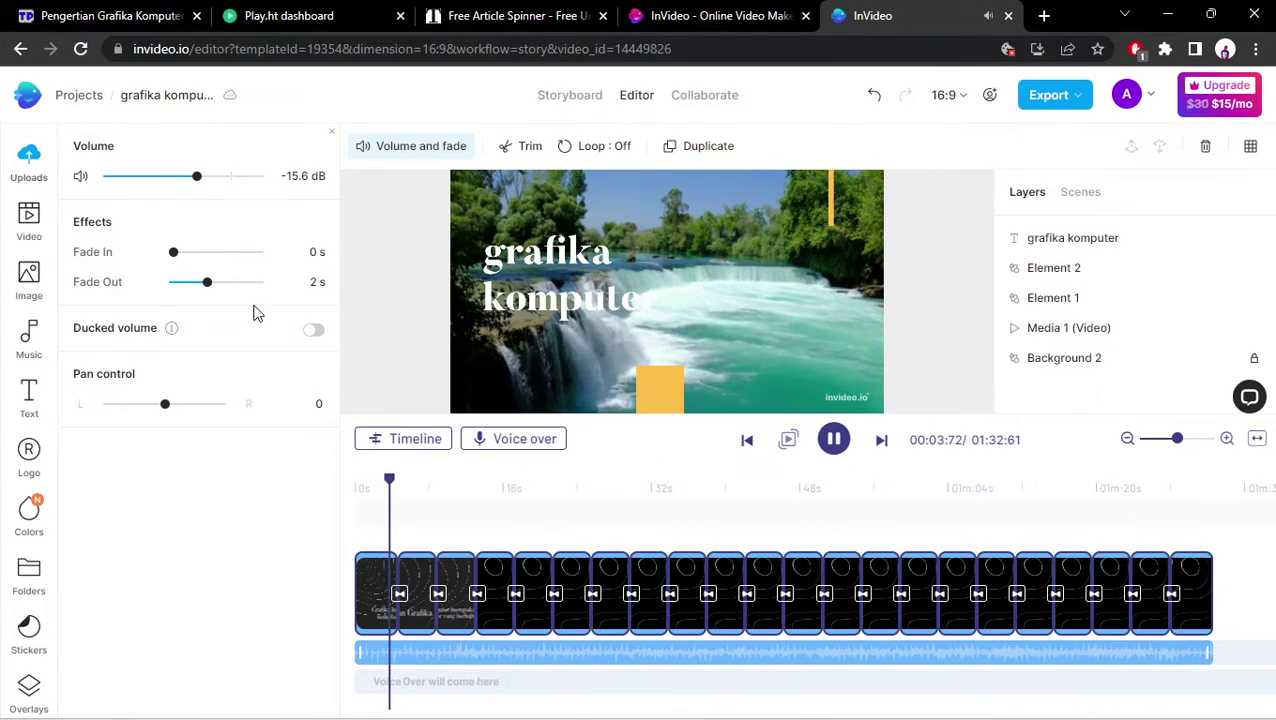
left_click_drag(196, 182, 144, 184)
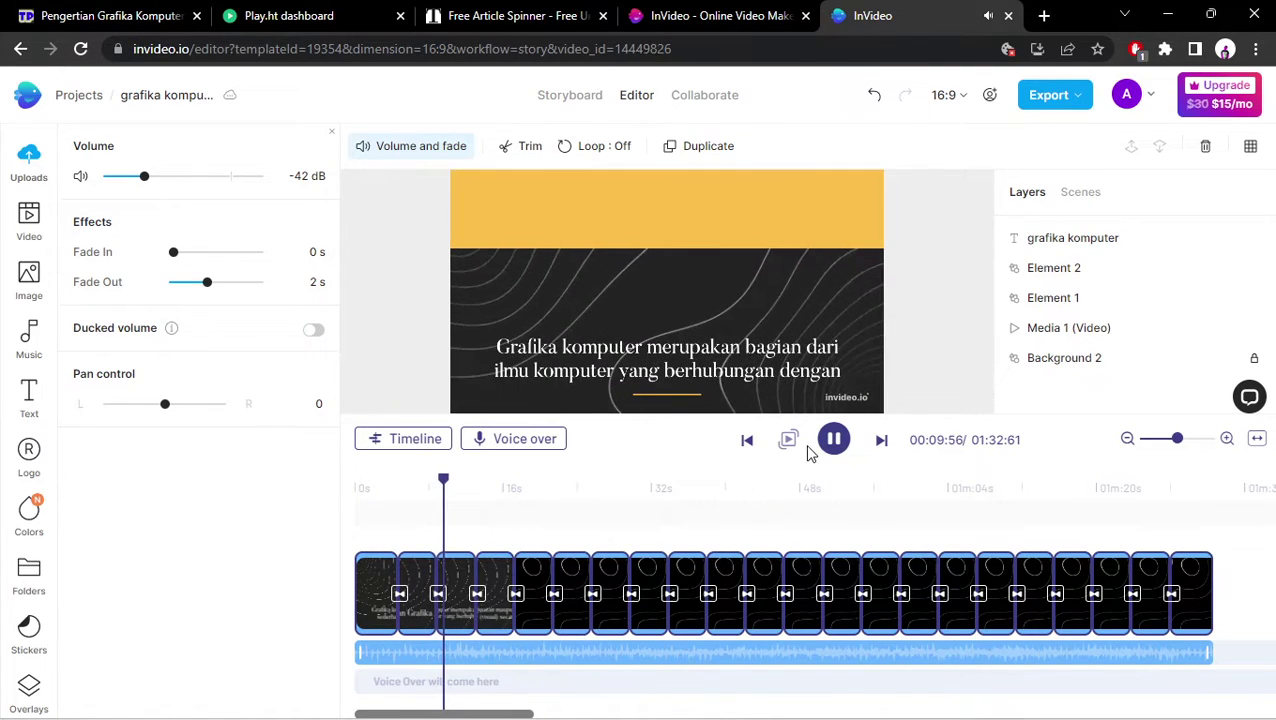
left_click(834, 440)
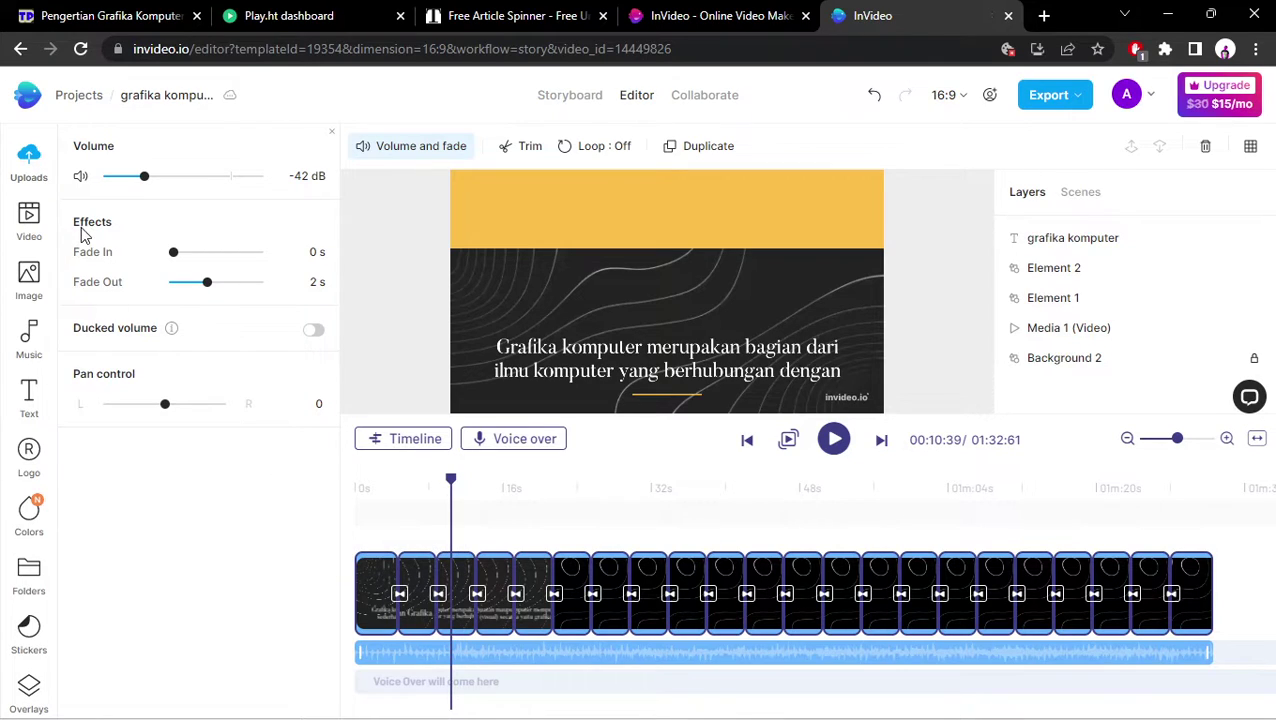
Add the Pengertian Grafika Komputer 1.mp3 voice-over at about 8.3 s, within the Pengertian Grafika Komputer title scene.
left_click(518, 437)
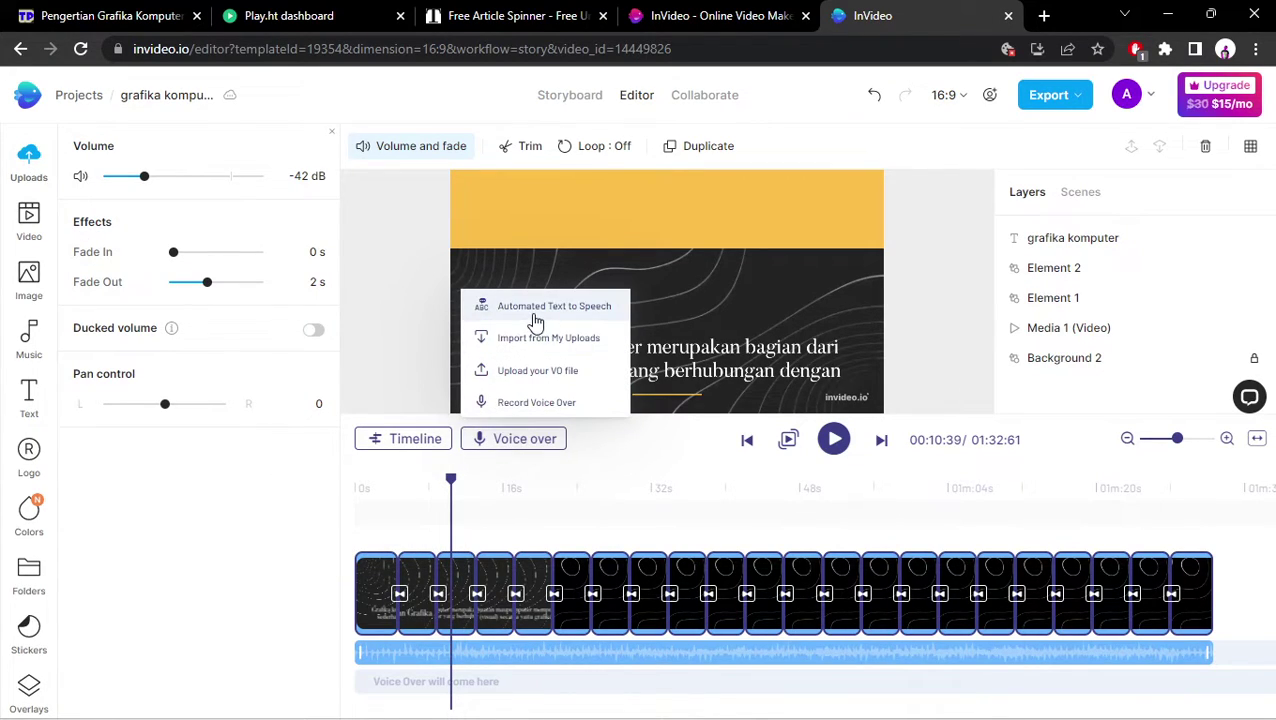
left_click(462, 575)
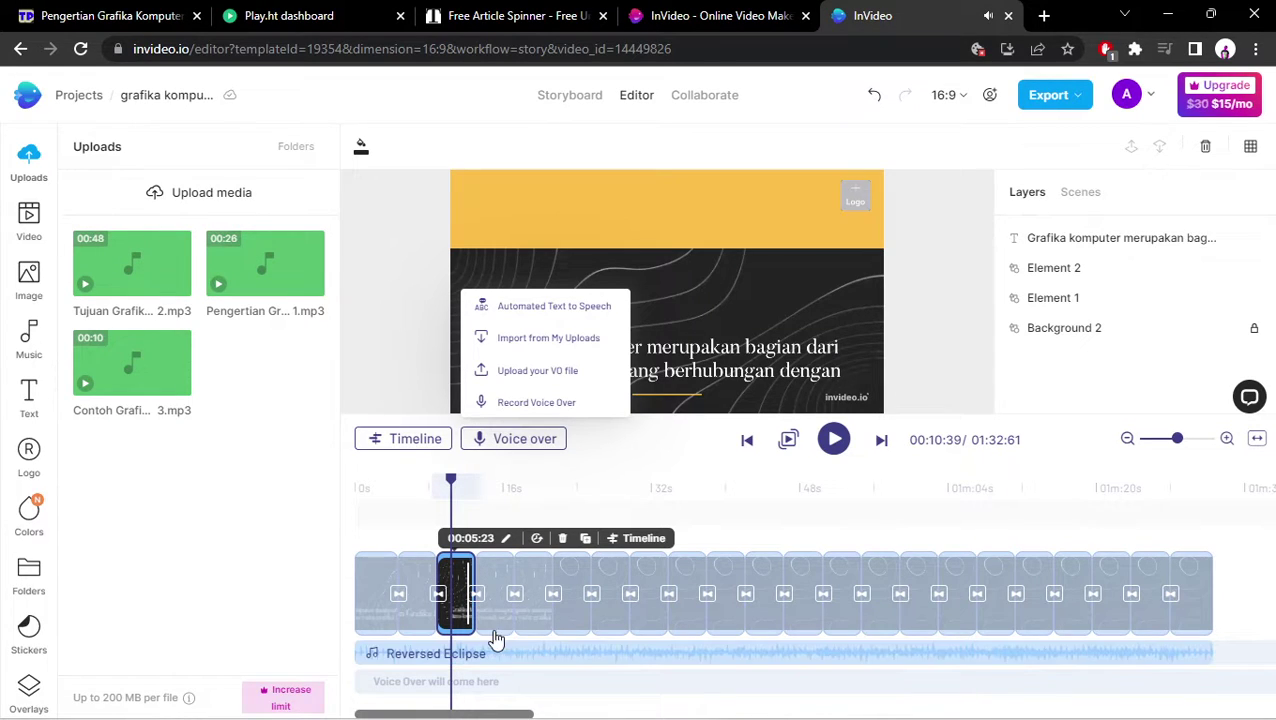
left_click_drag(459, 487, 370, 490)
key("space")
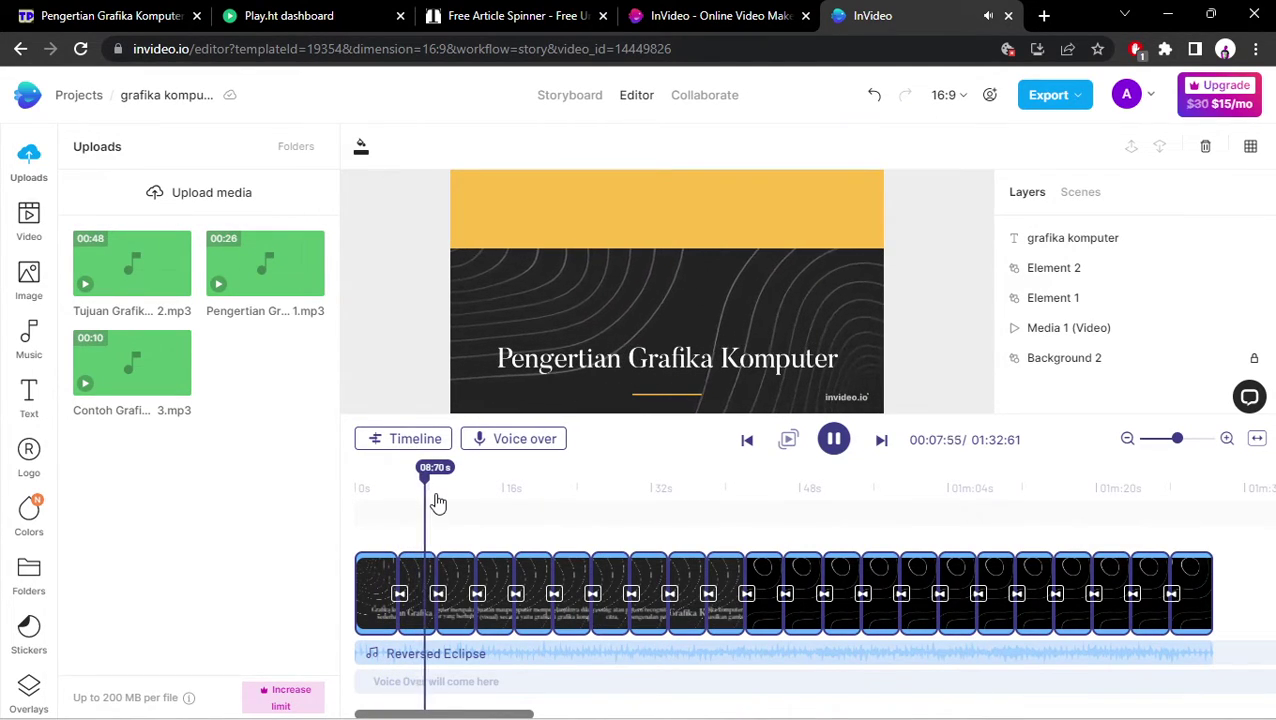
key("space")
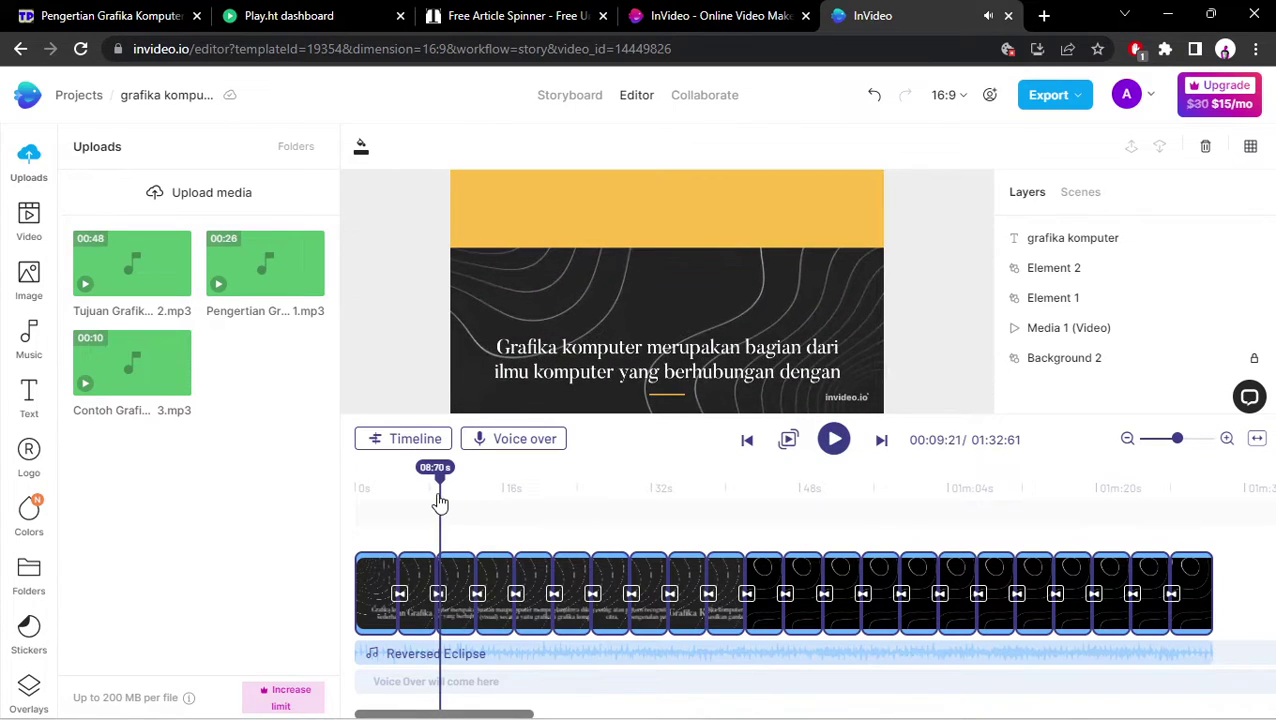
mouse_move(443, 497)
left_mouse_down()
mouse_move(409, 497)
mouse_move(432, 497)
left_mouse_up()
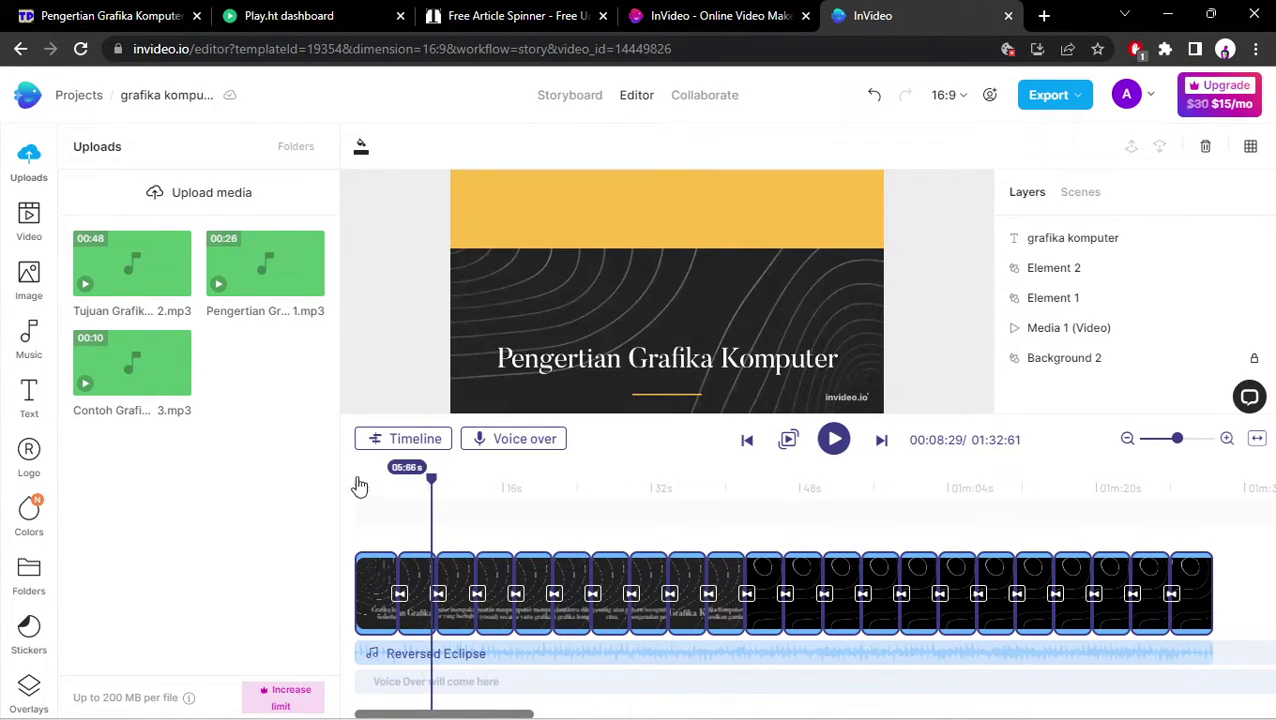
mouse_move(252, 265)
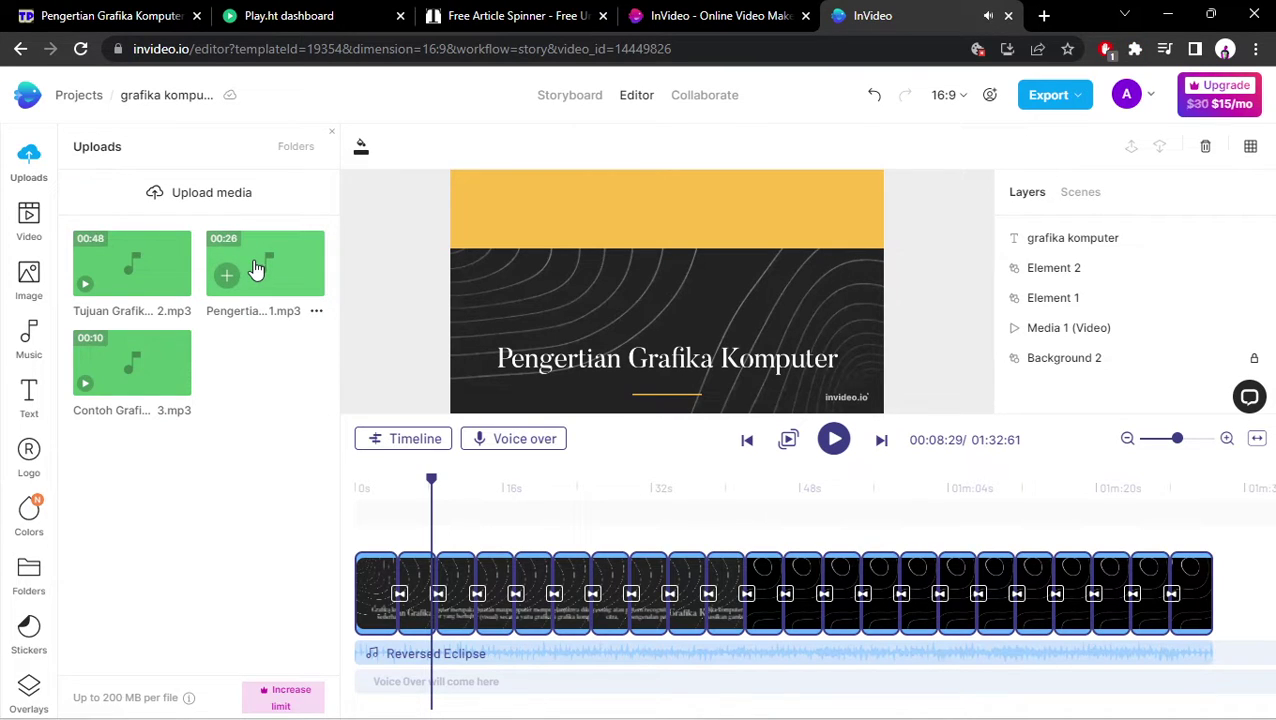
left_click(228, 277)
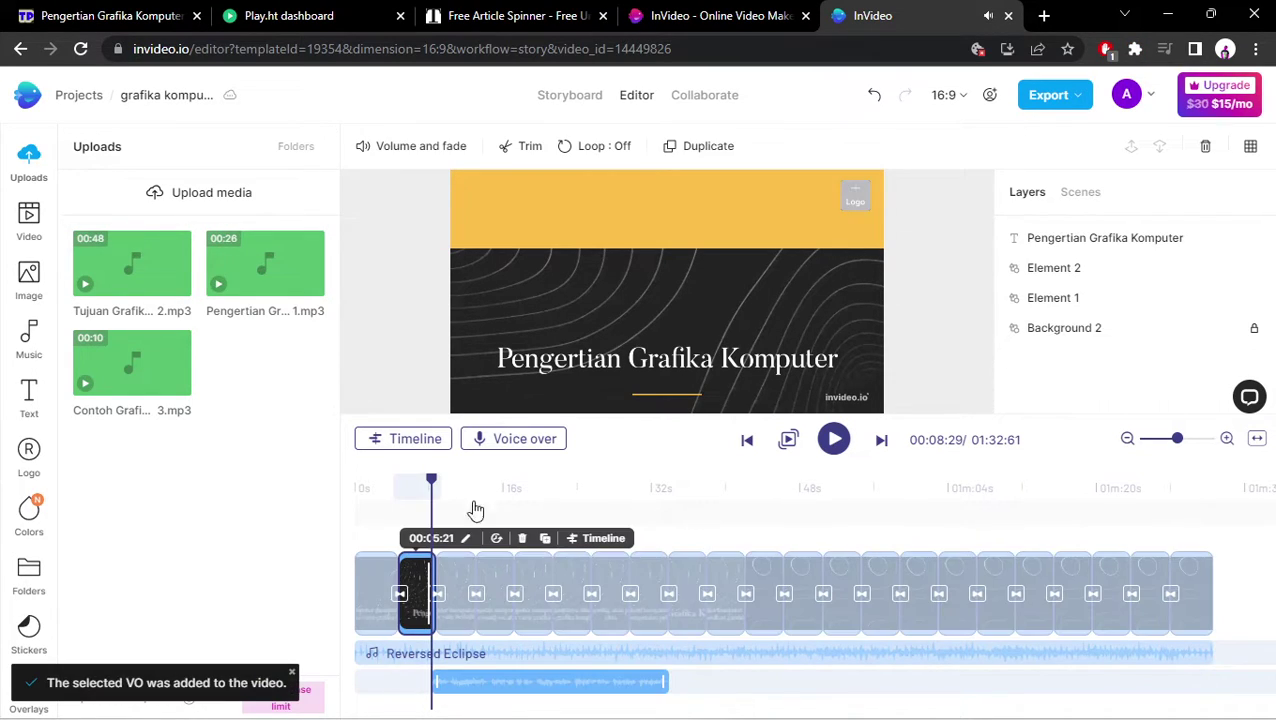
Briefly play the video around the start and near the end of the added voice-over to check its timing against the scenes.
key("space")
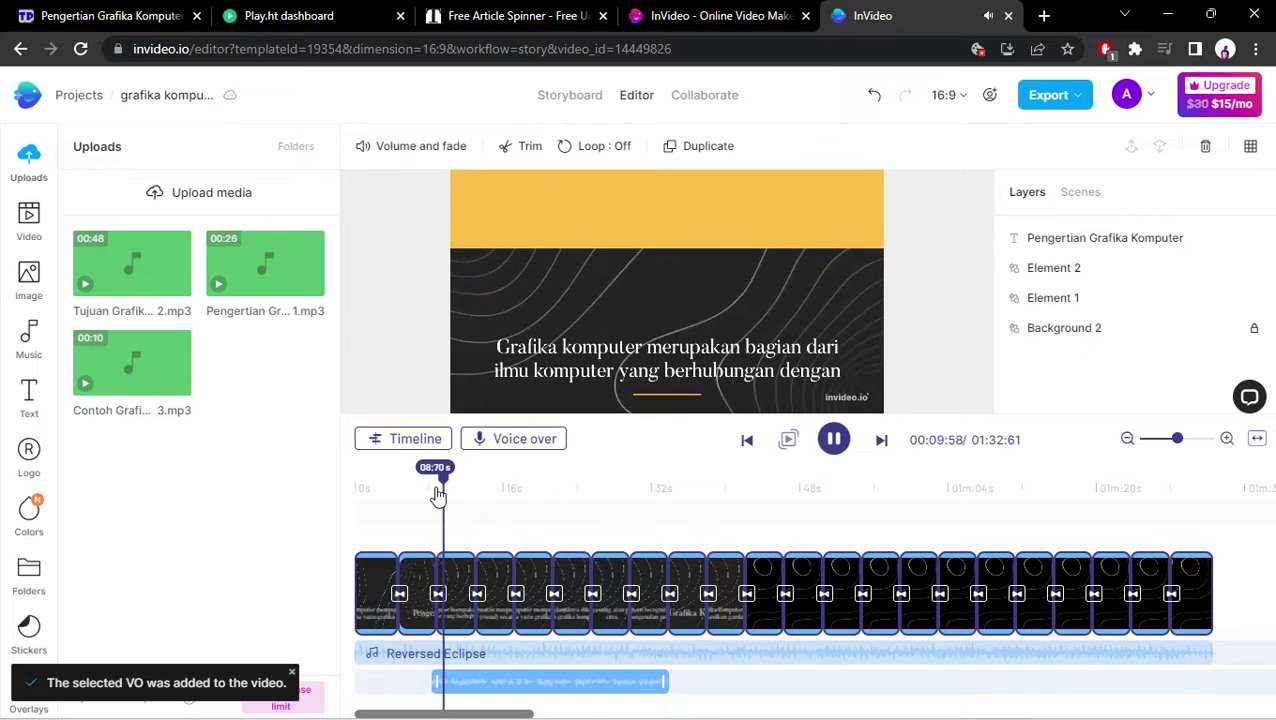
key("space")
left_click(424, 489)
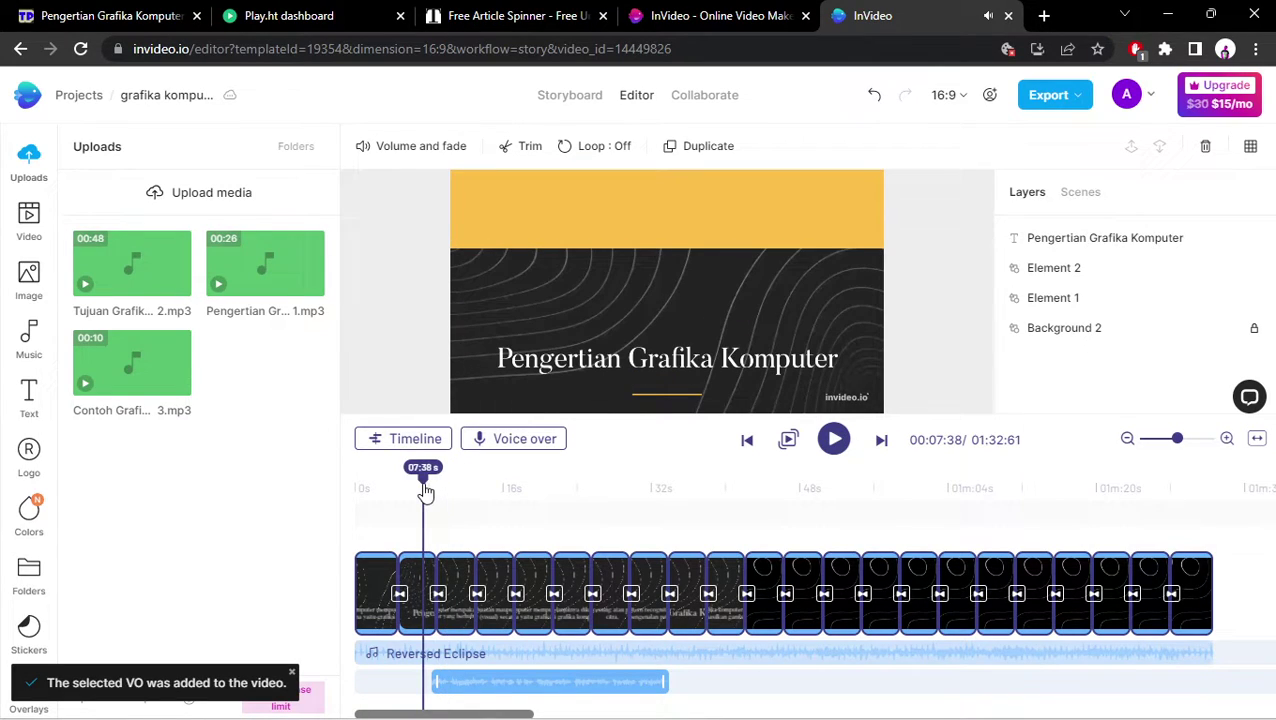
left_click(540, 685)
key("space")
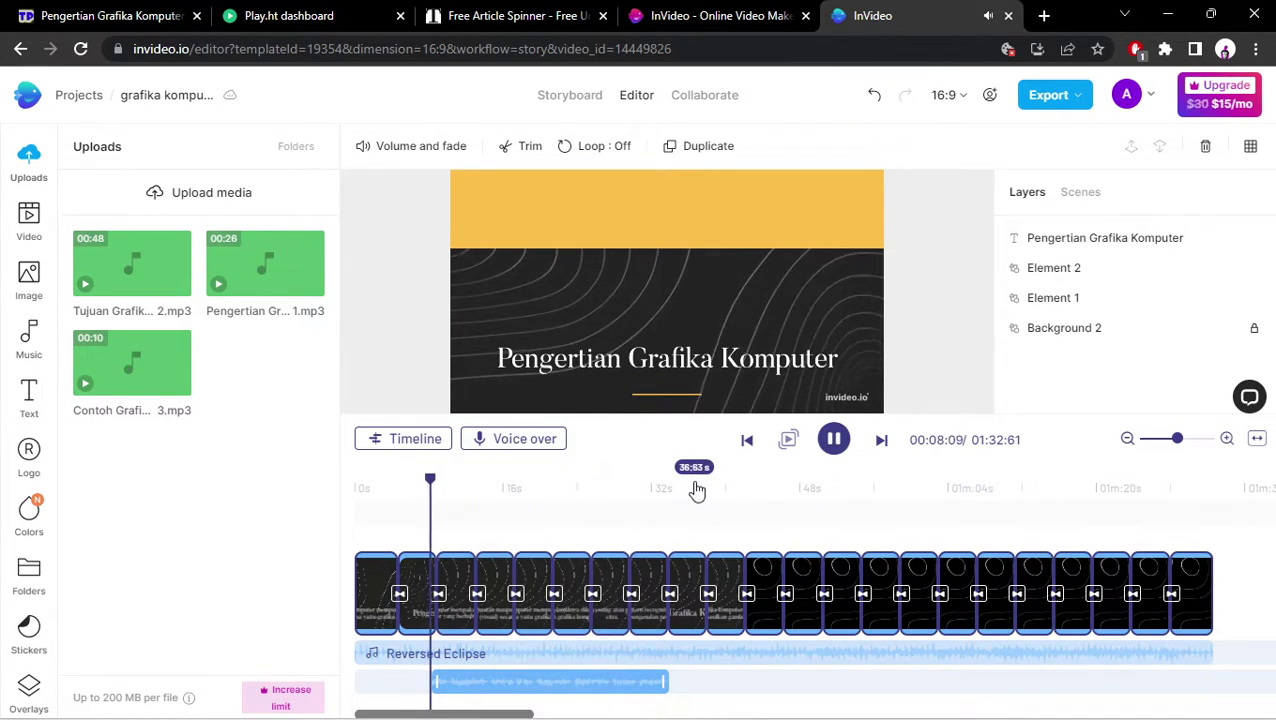
left_click(627, 488)
left_click(628, 490)
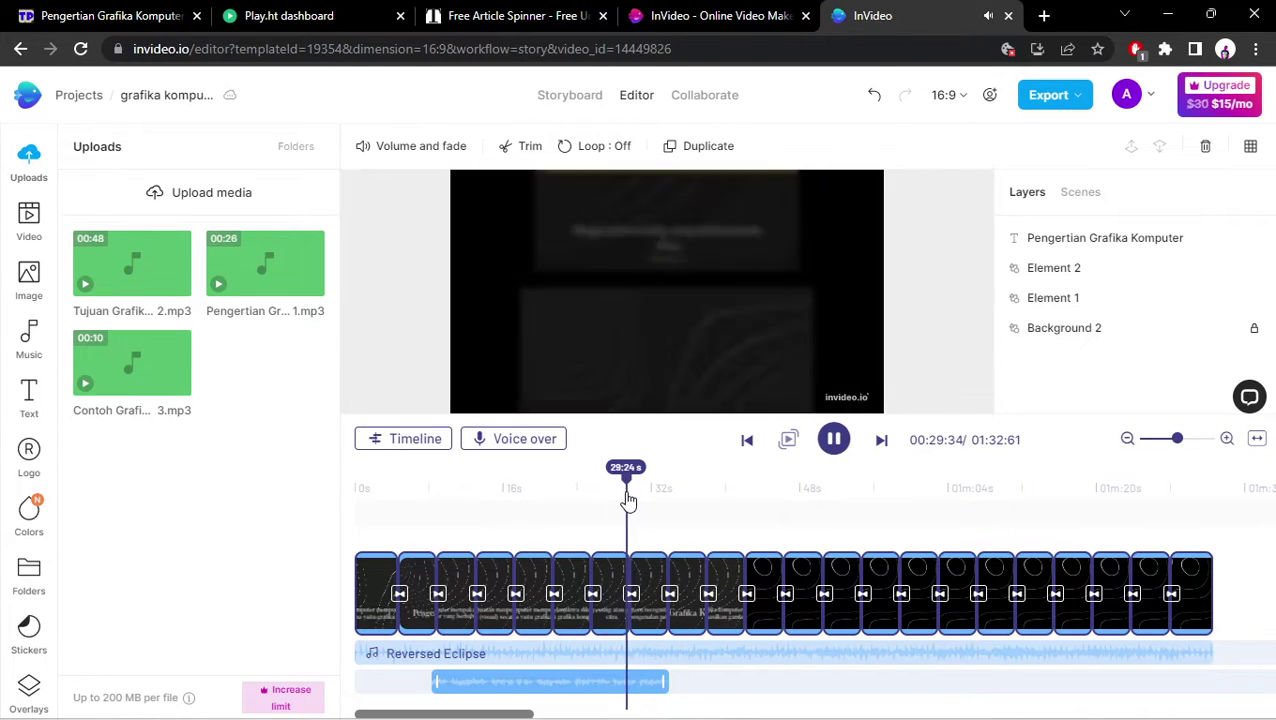
key("space")
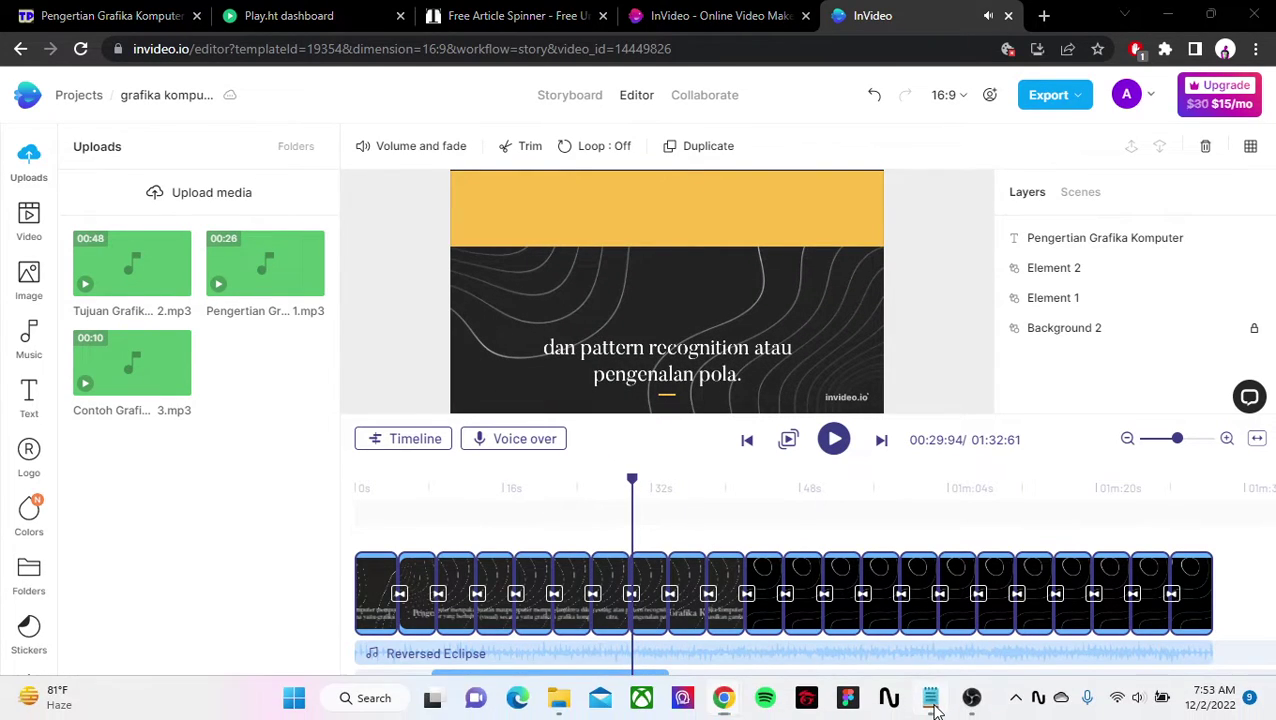
Compare the Pengertian section's last scene with text.txt in Notepad, and play the voice-over through to the Tujuan Grafika Komputer title scene.
left_click(930, 698)
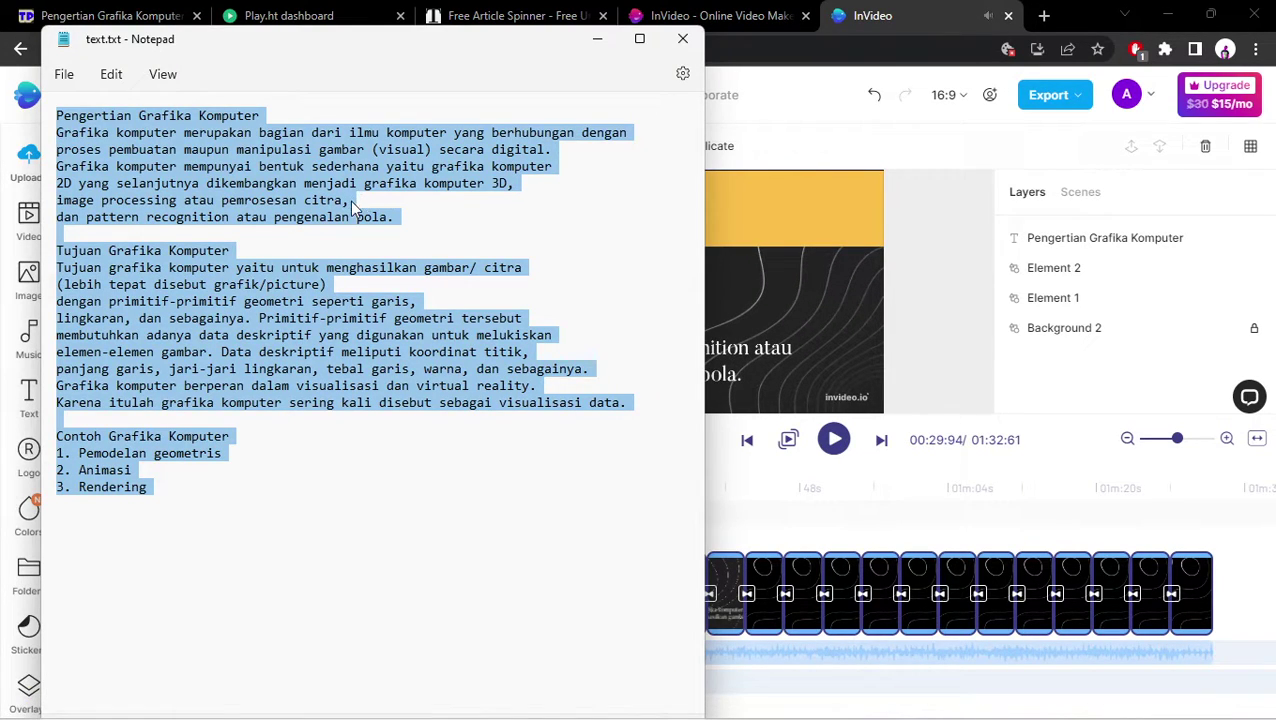
left_click(350, 200)
left_click(766, 507)
left_click(647, 503)
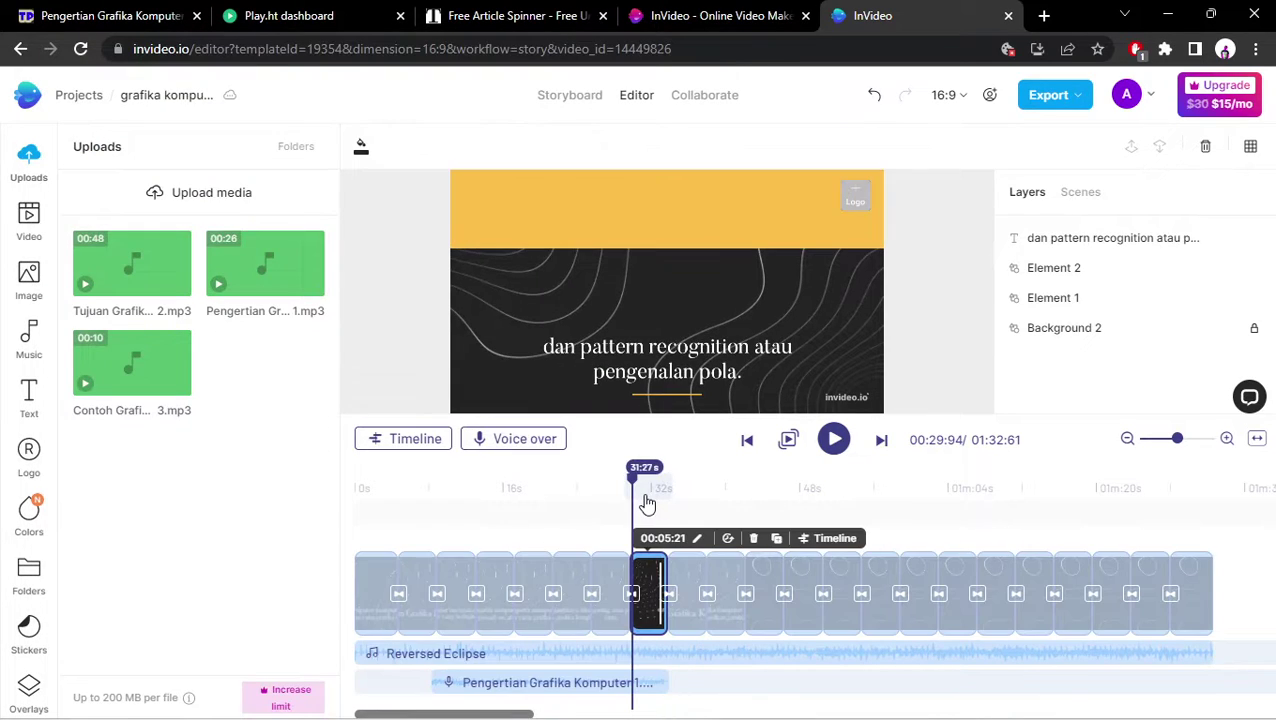
left_click_drag(636, 487, 678, 484)
key("space")
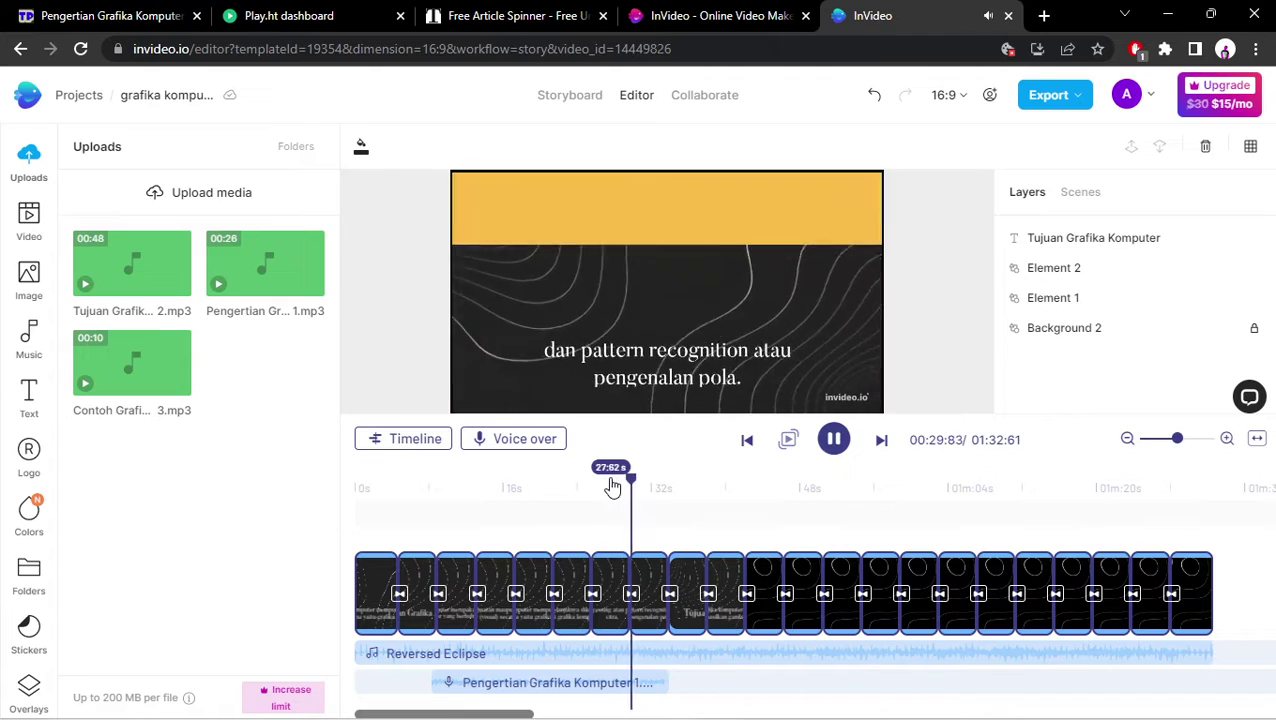
key("space")
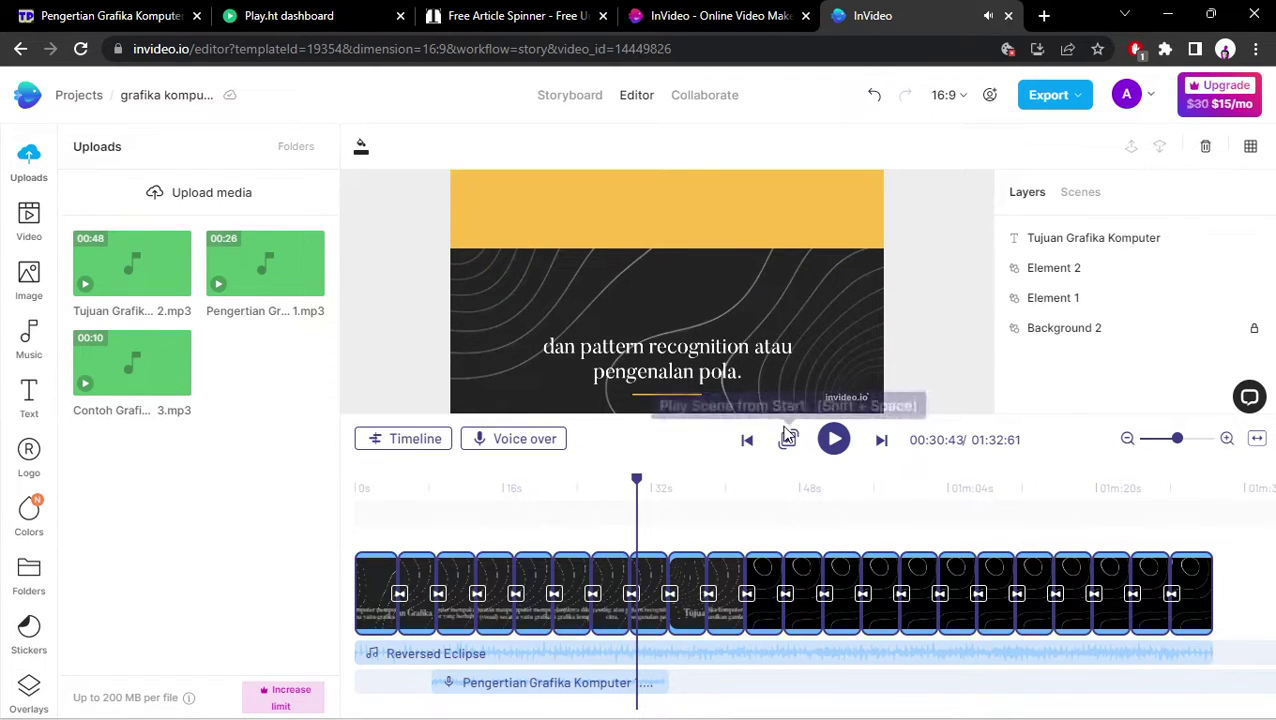
left_click(947, 703)
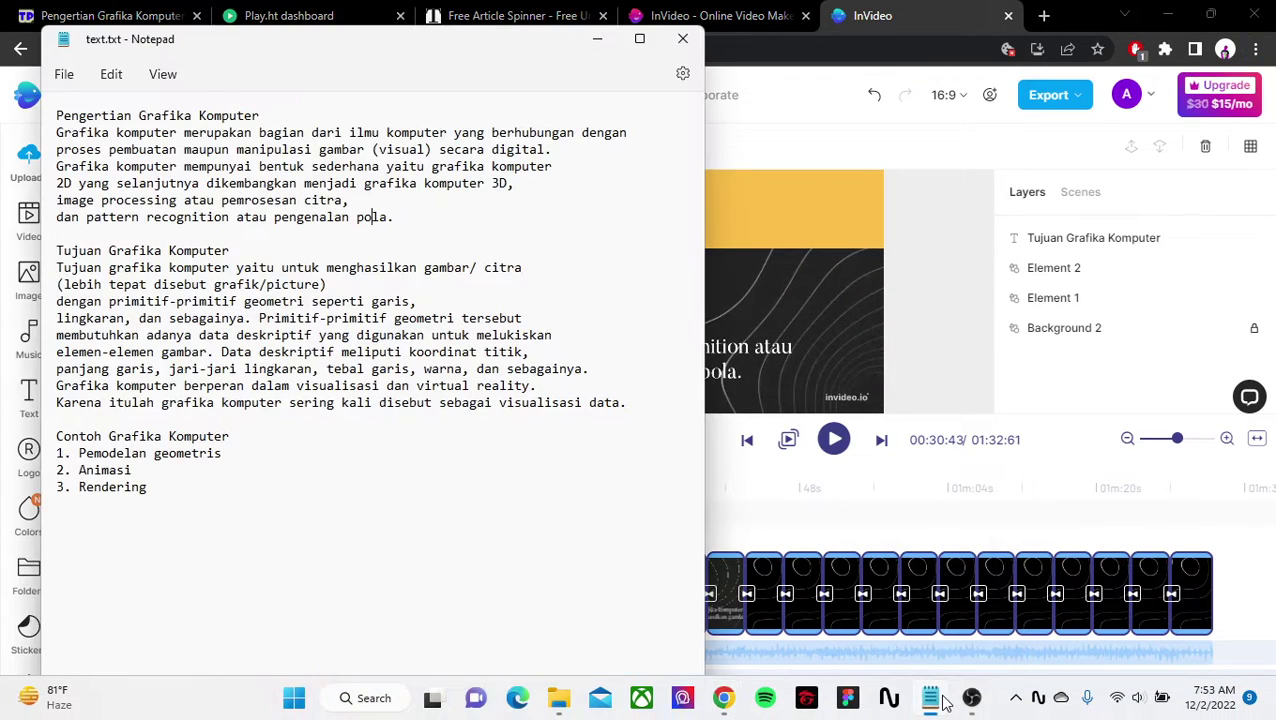
left_click(943, 702)
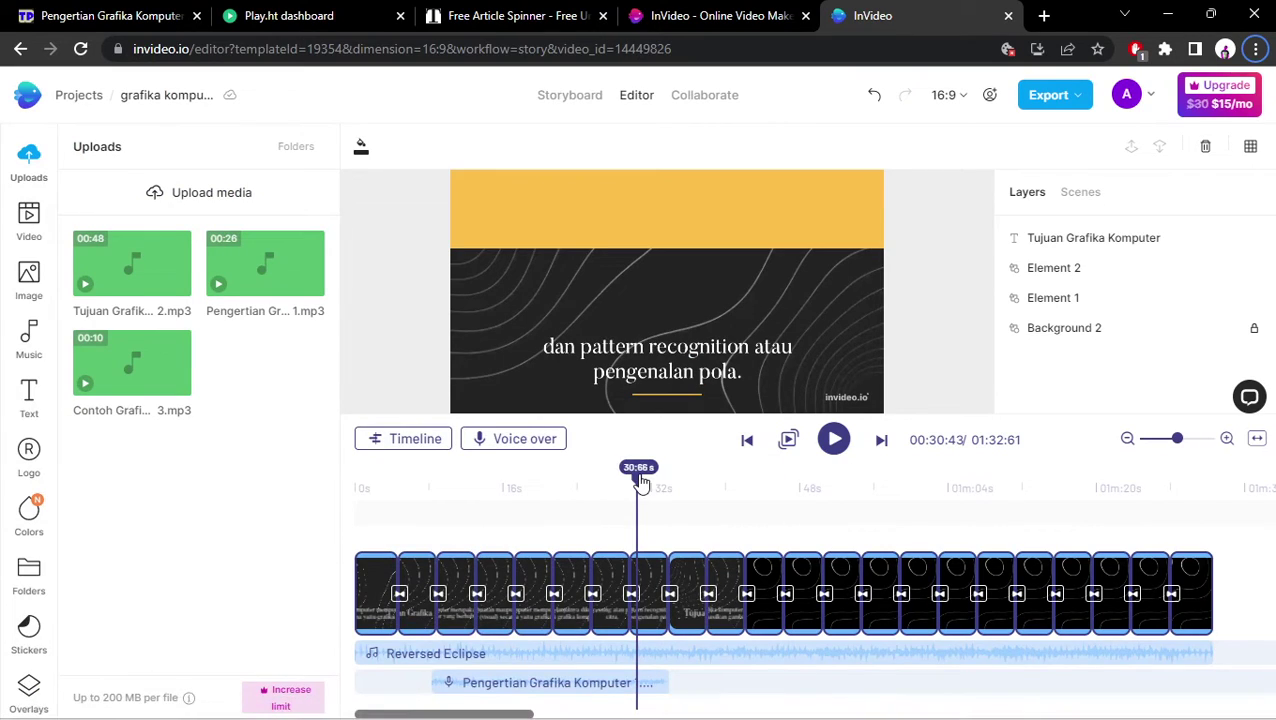
left_click_drag(637, 485, 443, 486)
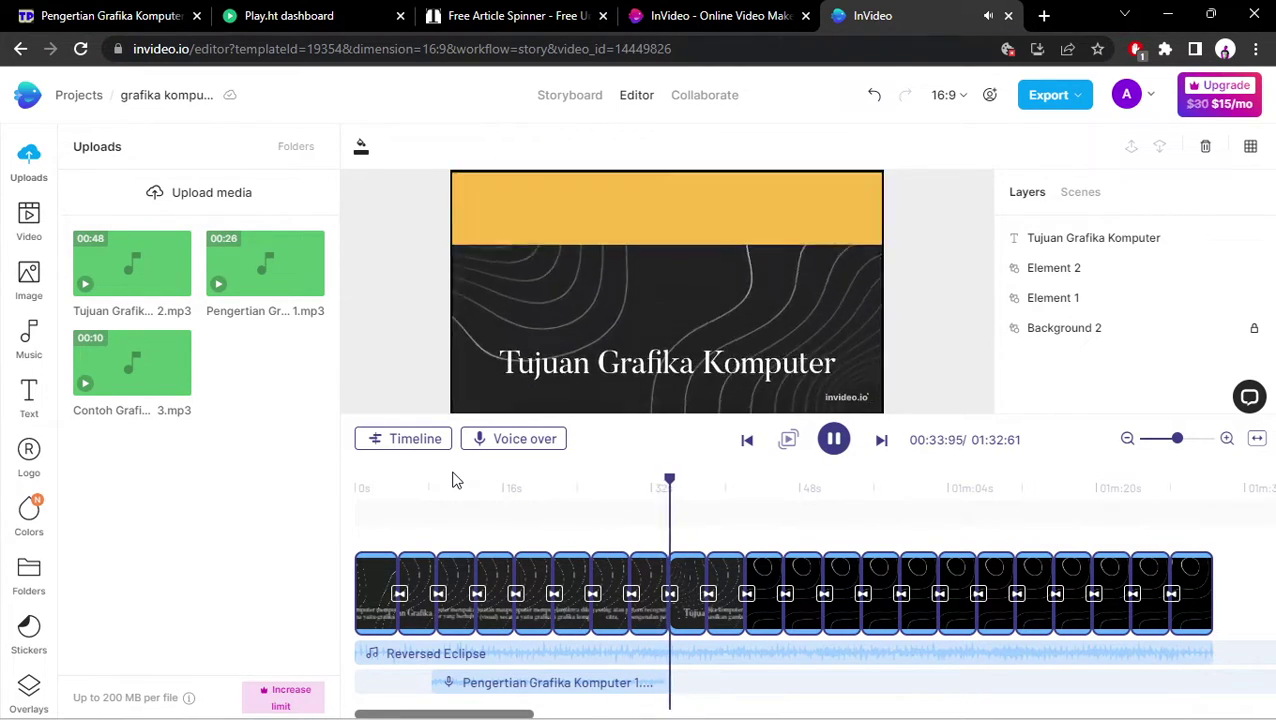
key("space")
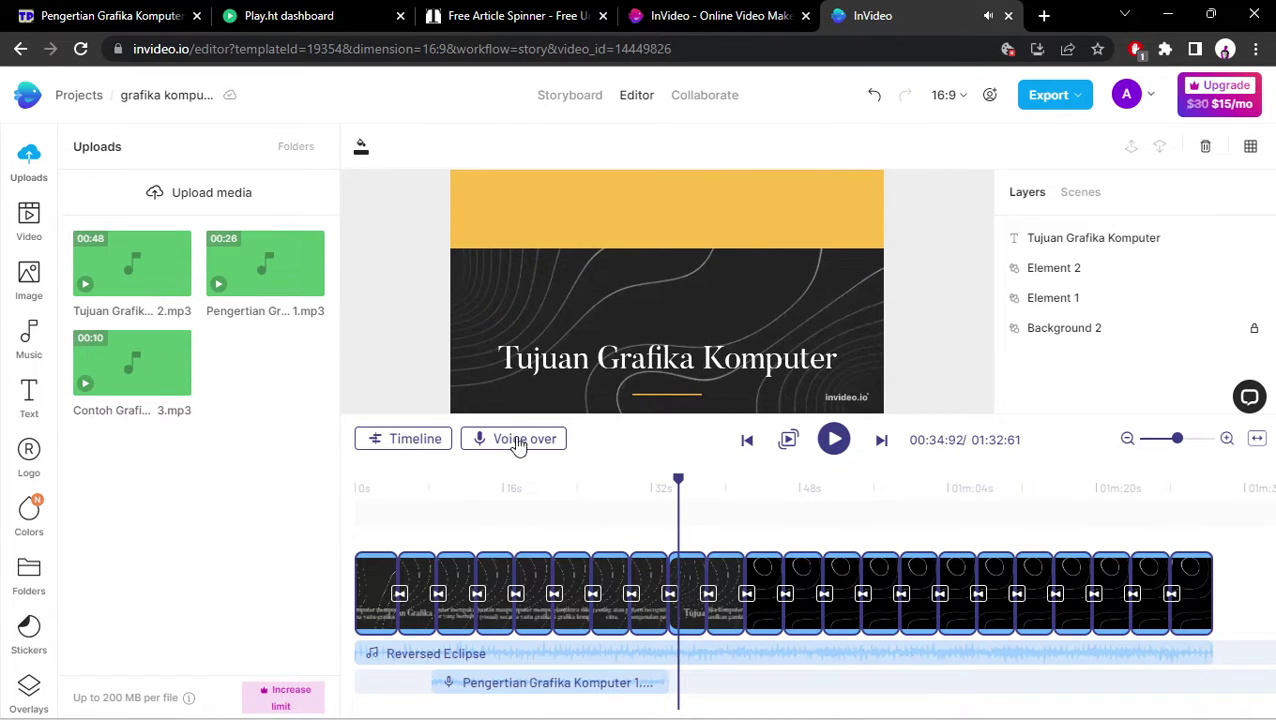
Inspect the Tujuan Grafika Komputer title scene on an enlarged timeline to find a starting point for the second voice-over.
mouse_move(135, 316)
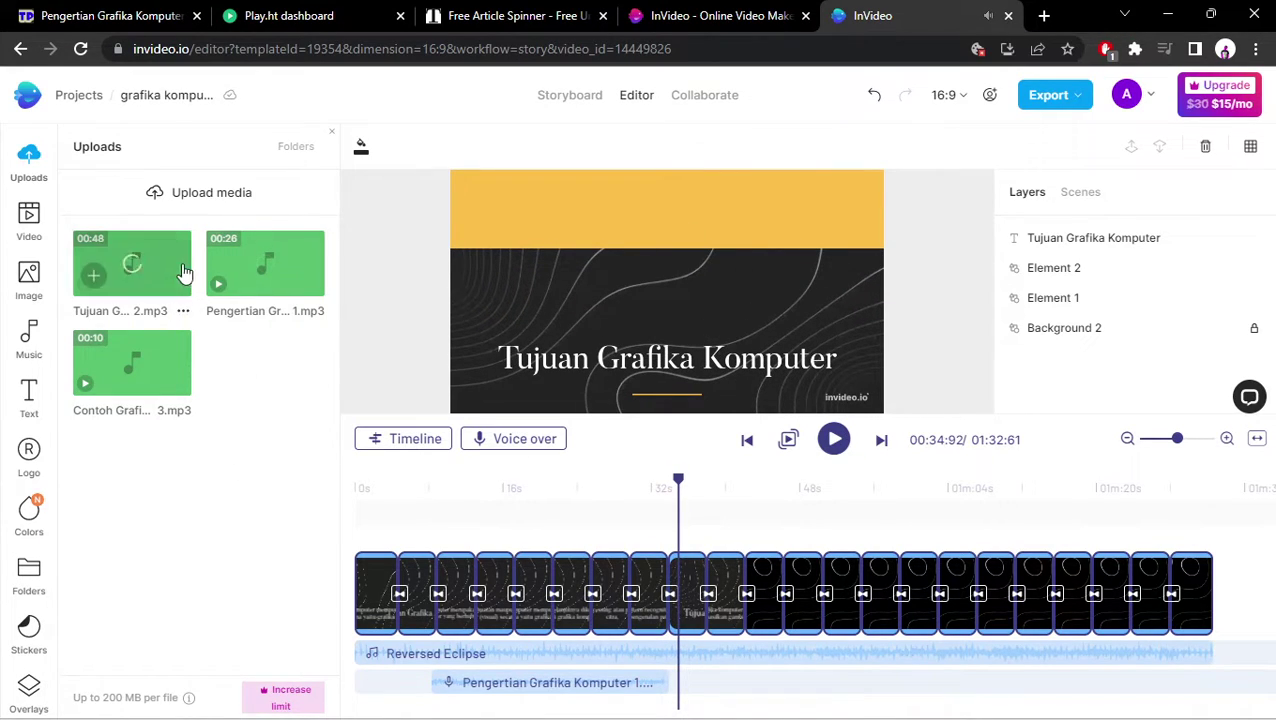
left_click(94, 371)
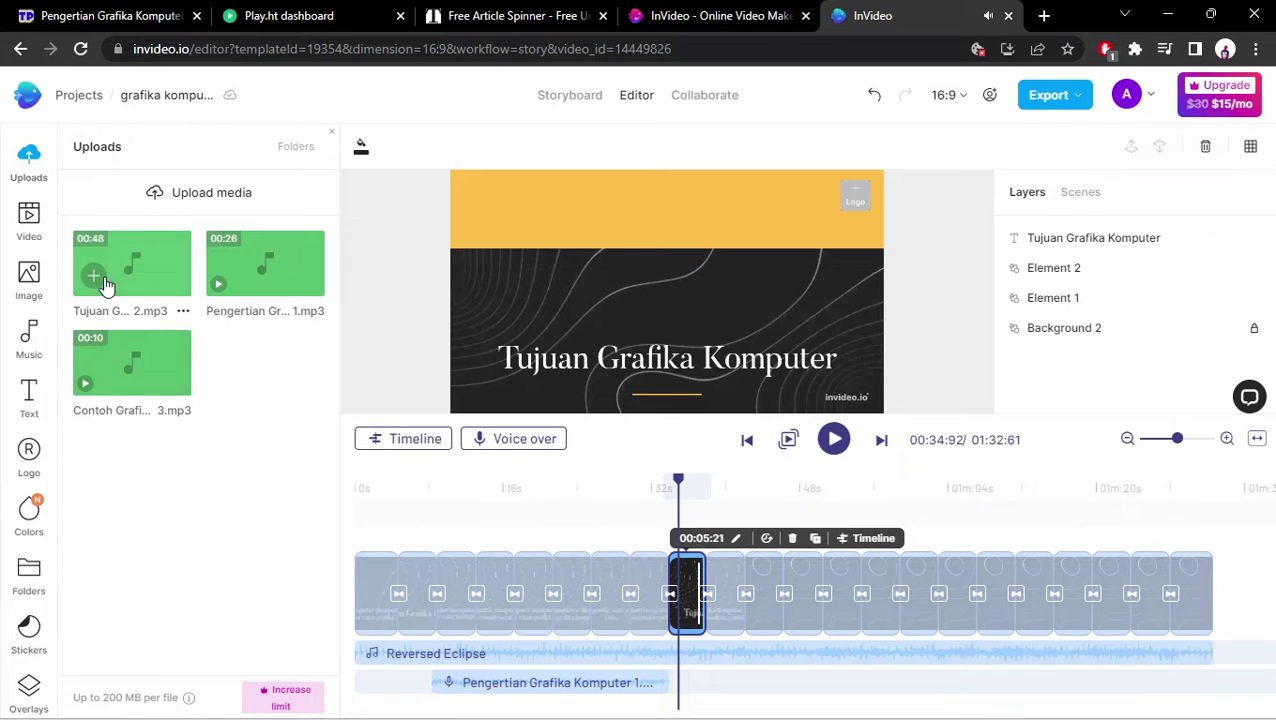
mouse_move(131, 374)
mouse_move(127, 287)
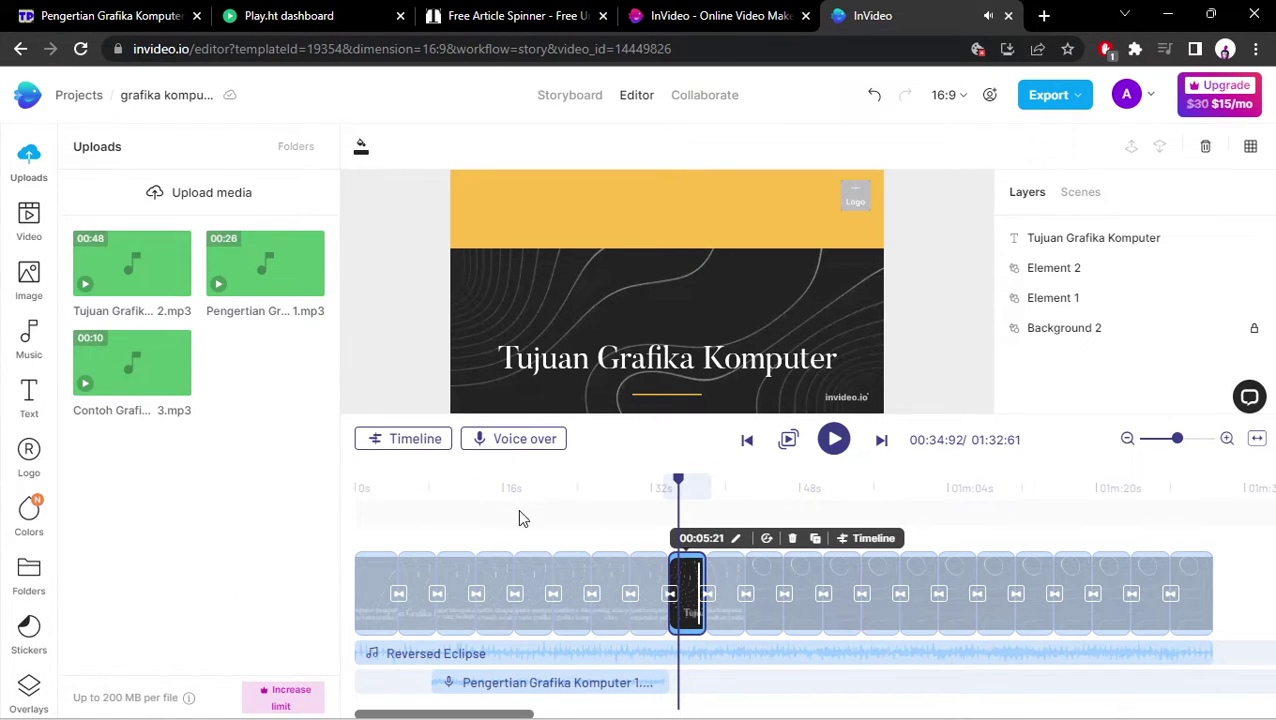
scroll(757, 683, "up", 5)
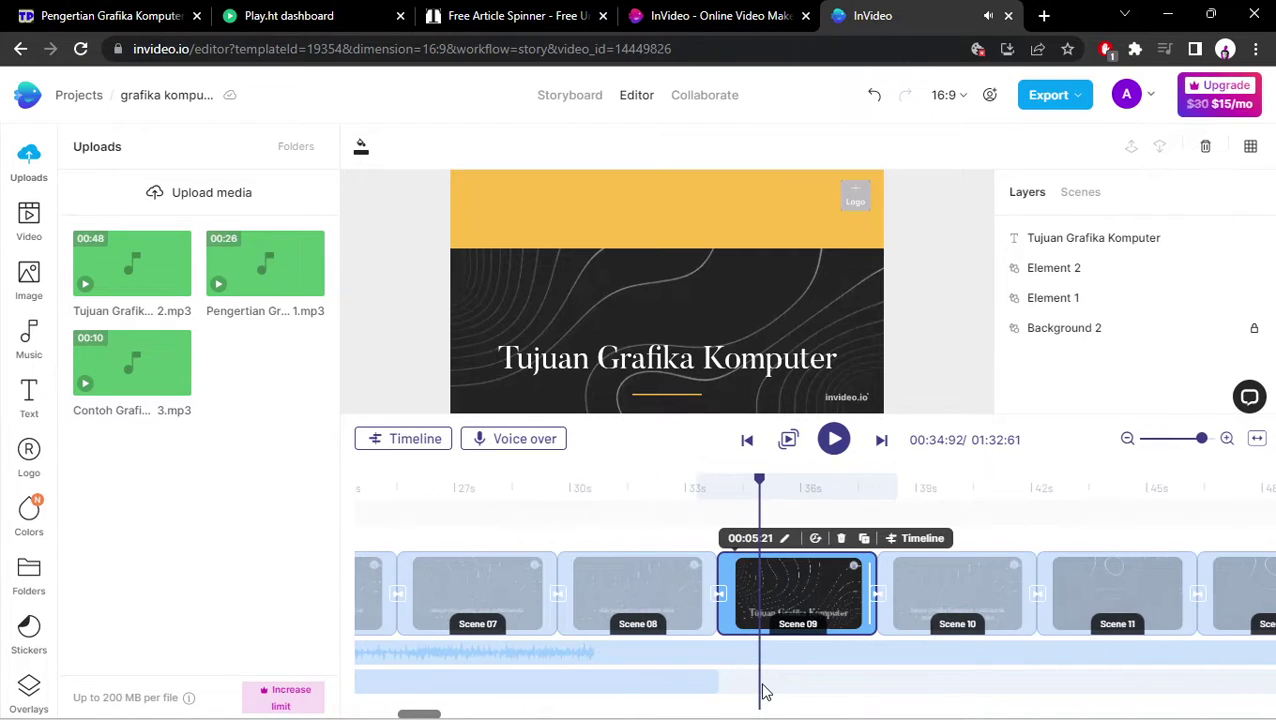
left_click_drag(763, 492, 805, 496)
mouse_move(858, 686)
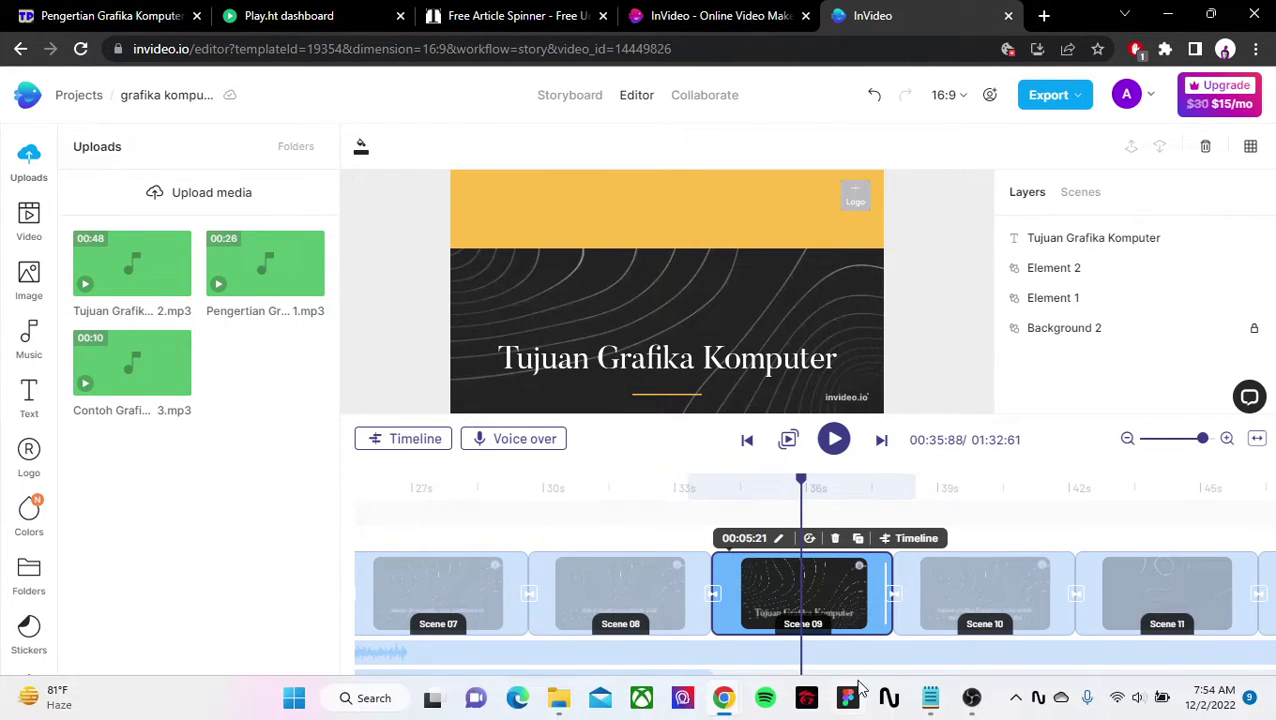
Read the Tujuan section in text.txt and scan its scenes on the timeline up to the Contoh Grafika Komputer scene.
left_click(930, 698)
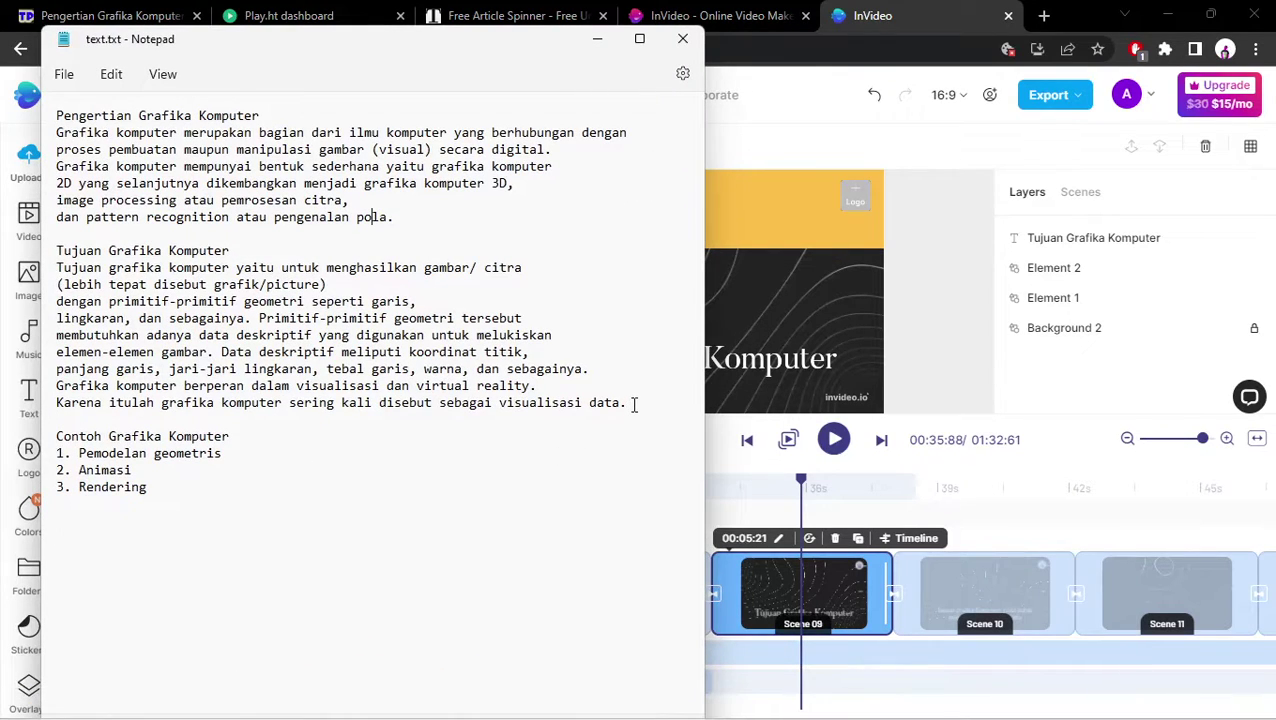
left_click_drag(876, 496, 1080, 497)
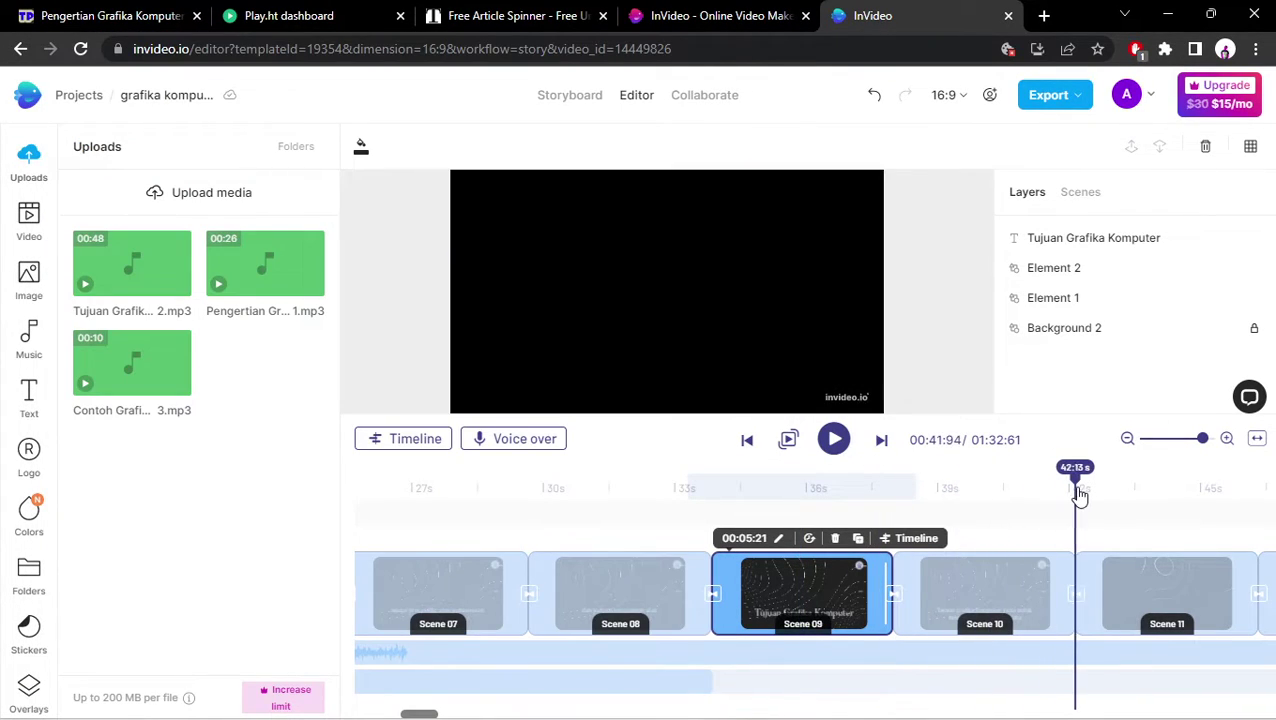
key("space")
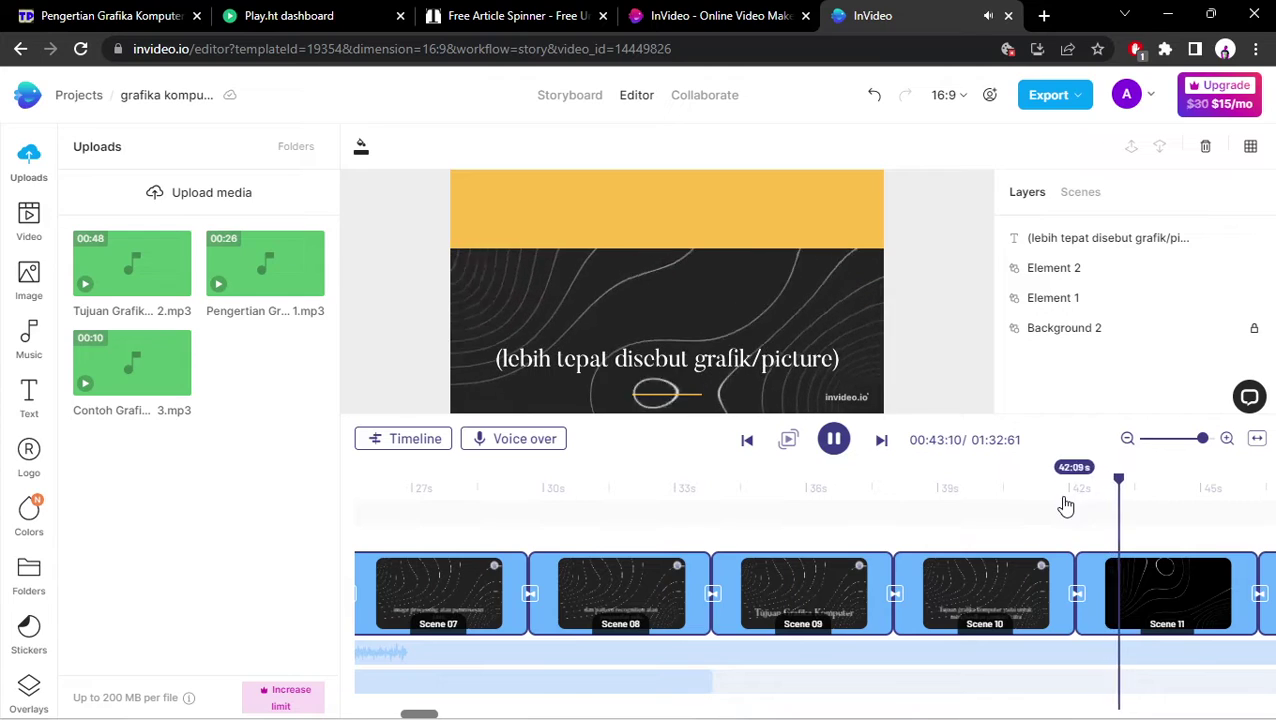
scroll(1050, 515, "down", 2)
left_click_drag(923, 501, 1148, 490)
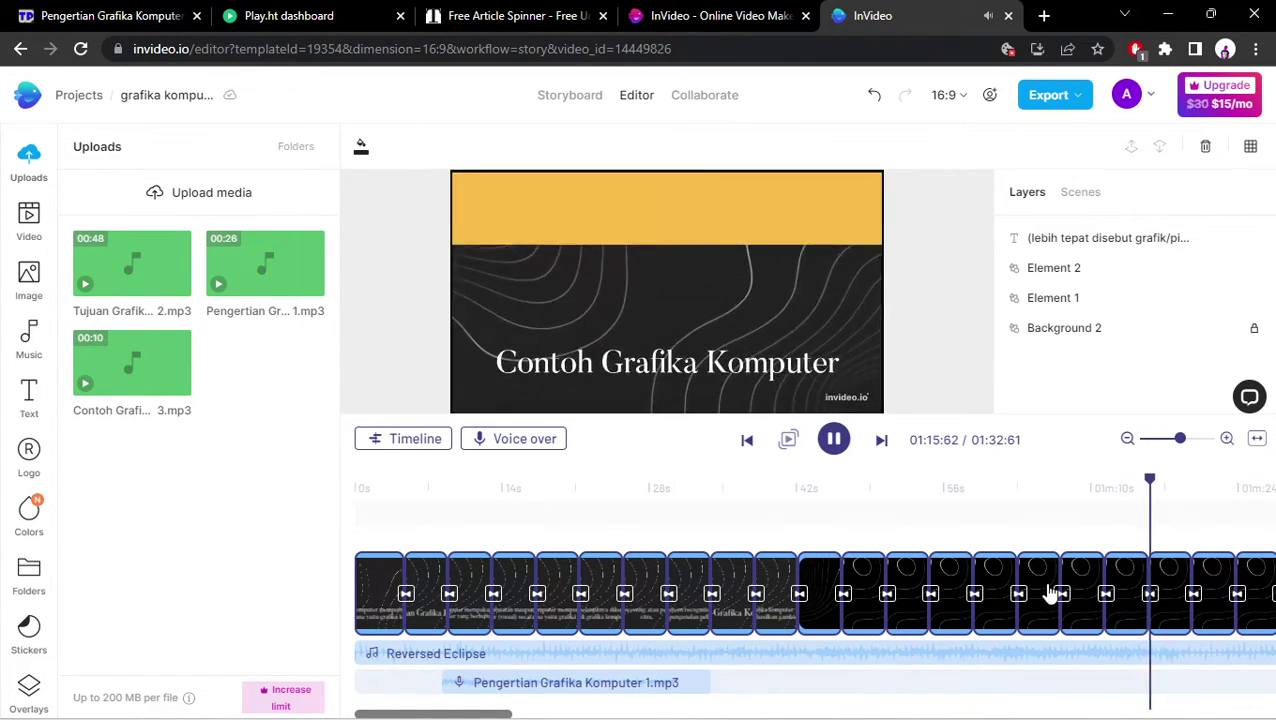
Add the 48-second Tujuan Grafika Komputer 2.mp3 voice-over at about 36.9 s, within the Tujuan Grafika Komputer title scene.
left_click_drag(1132, 492, 746, 490)
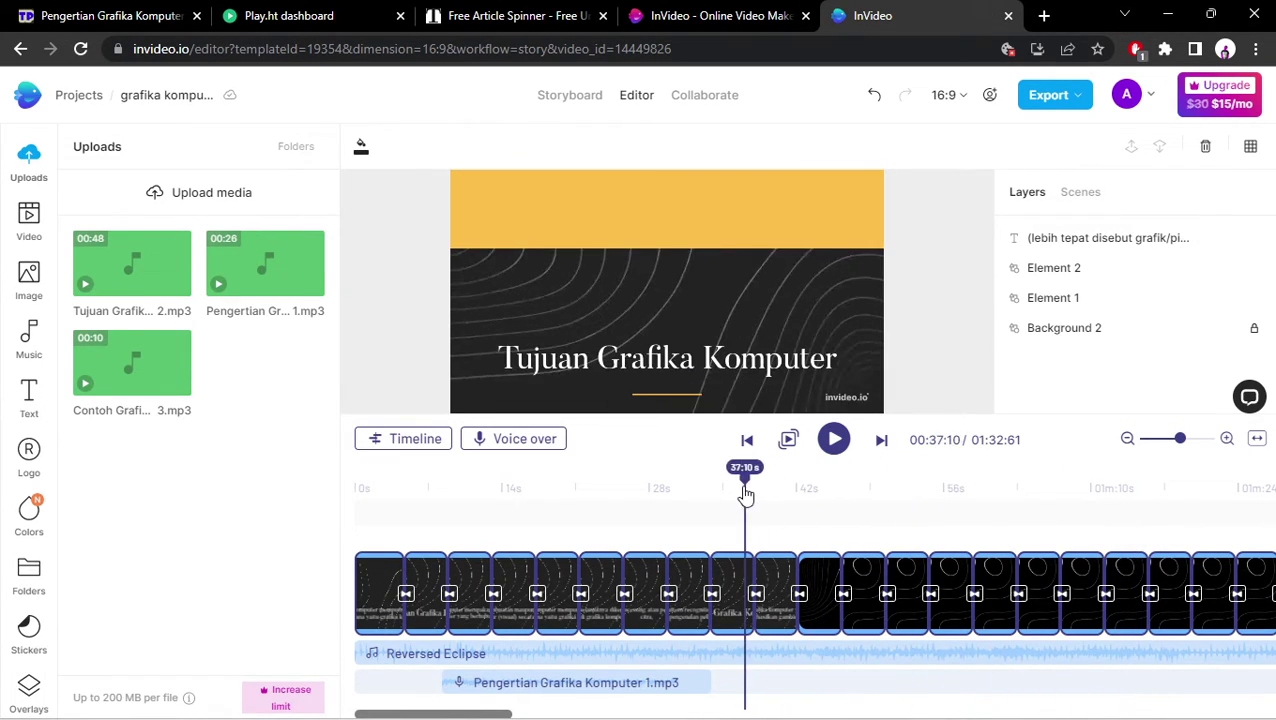
left_click_drag(120, 280, 349, 430)
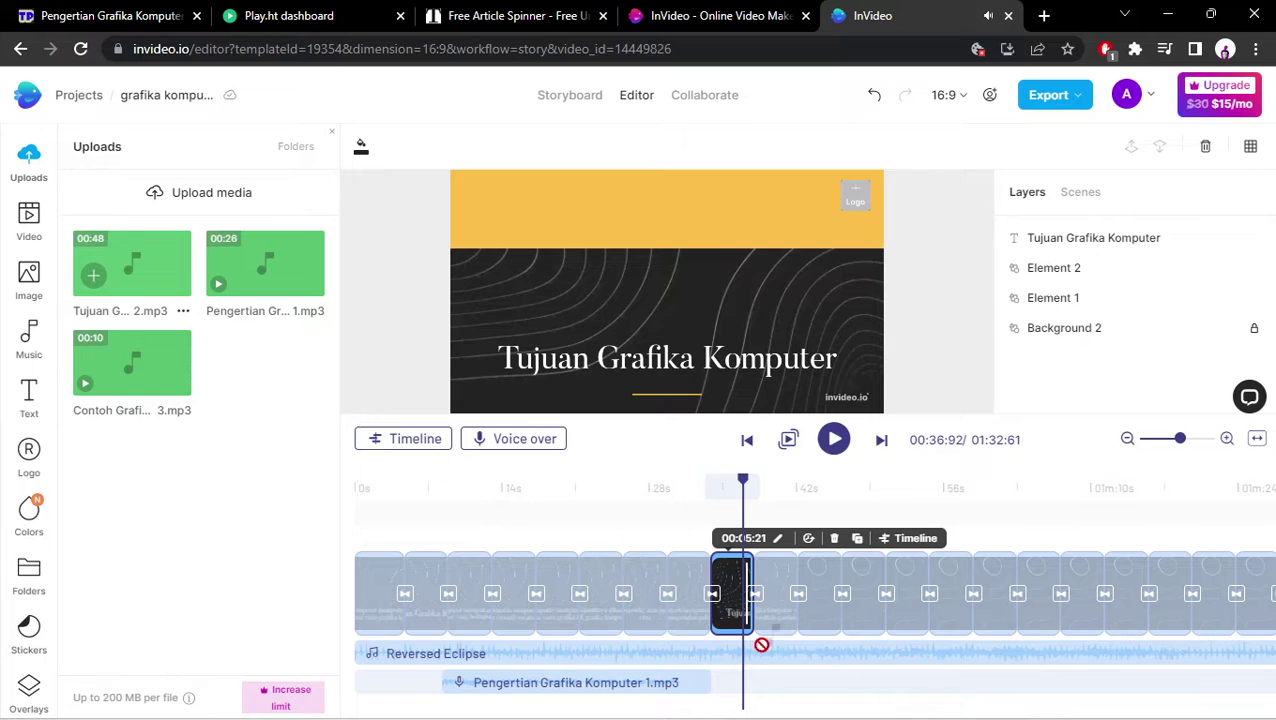
left_click_drag(775, 681, 447, 370)
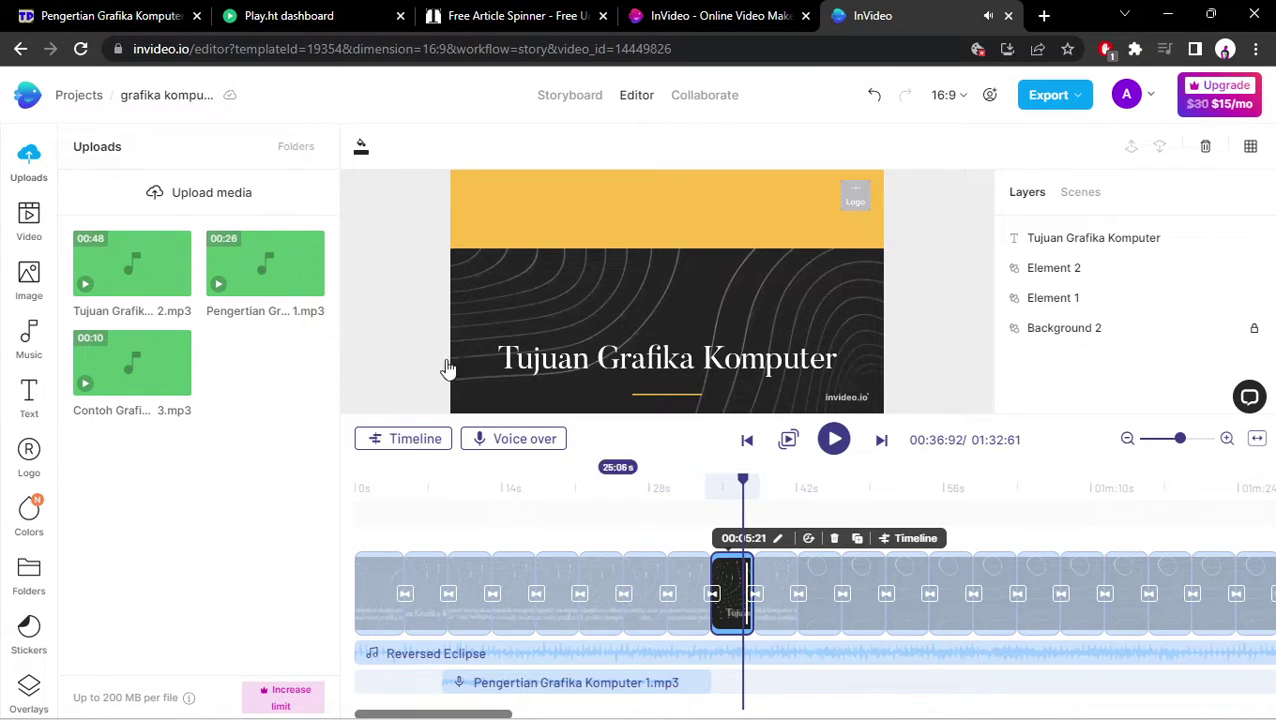
left_click(91, 278)
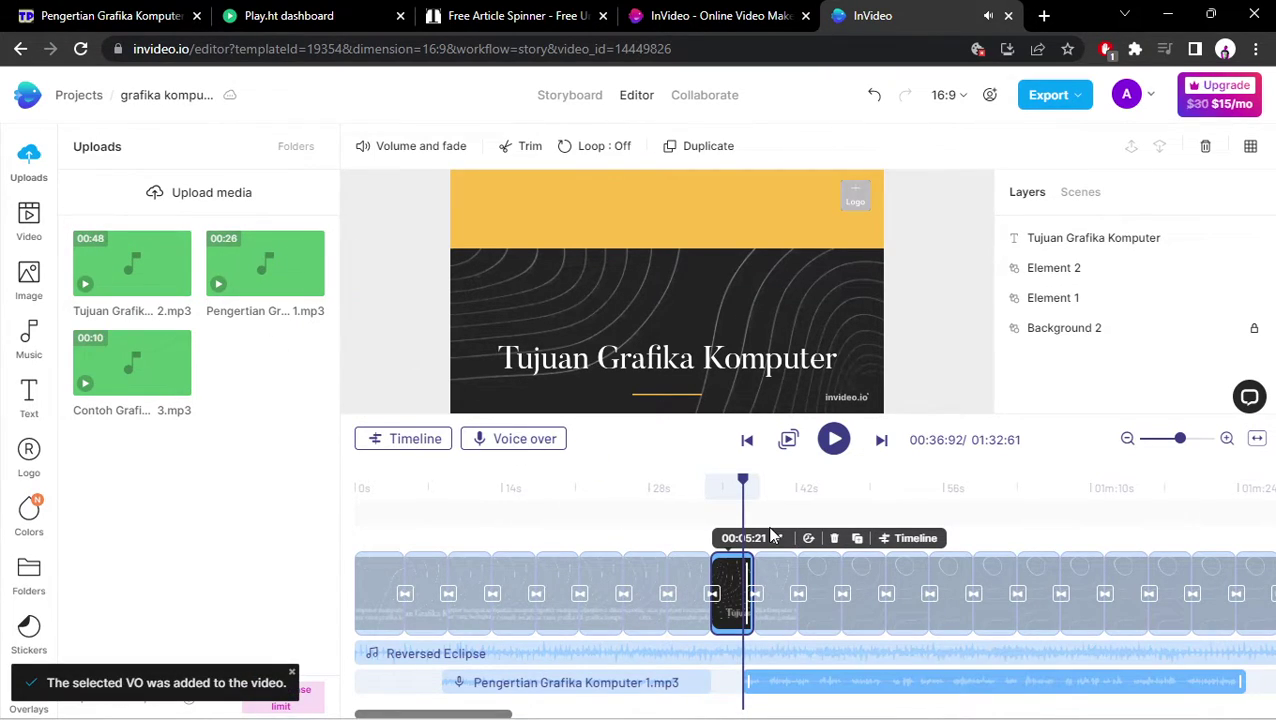
Check the Tujuan section's closing scene and shift the second voice-over earlier to start at about 33.5 s.
left_click_drag(944, 502, 1134, 507)
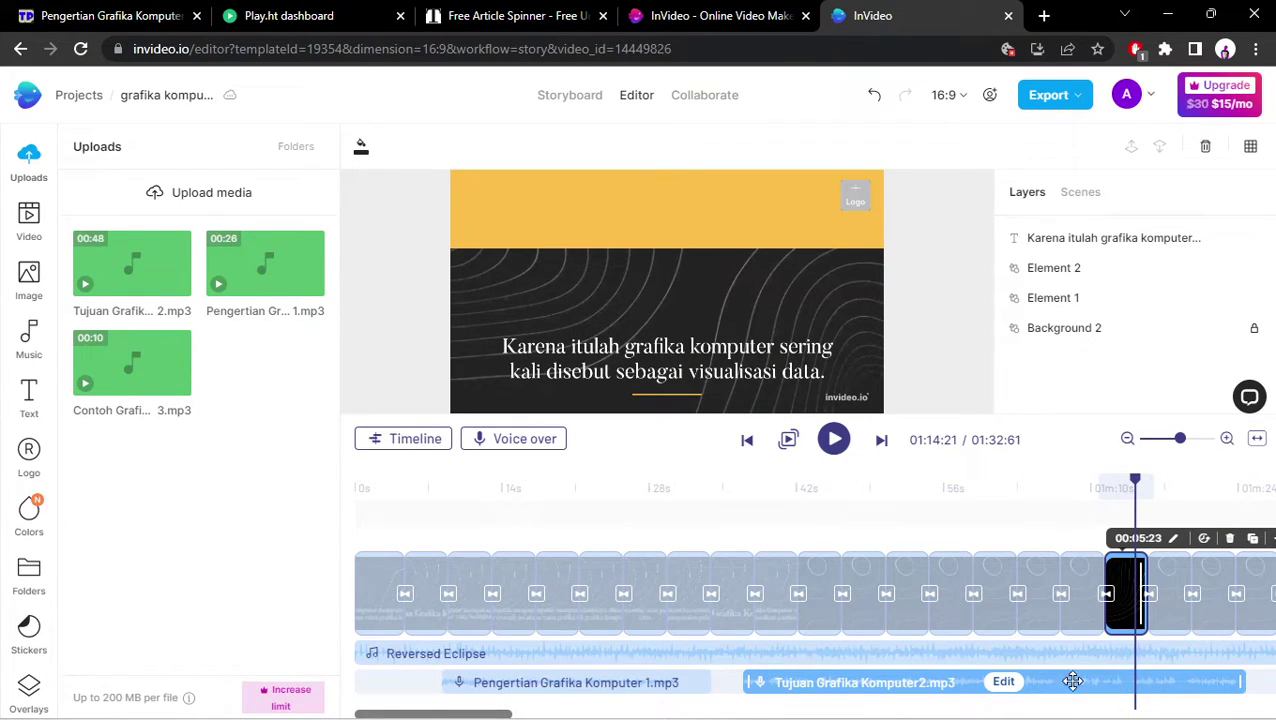
left_click_drag(1018, 681, 911, 683)
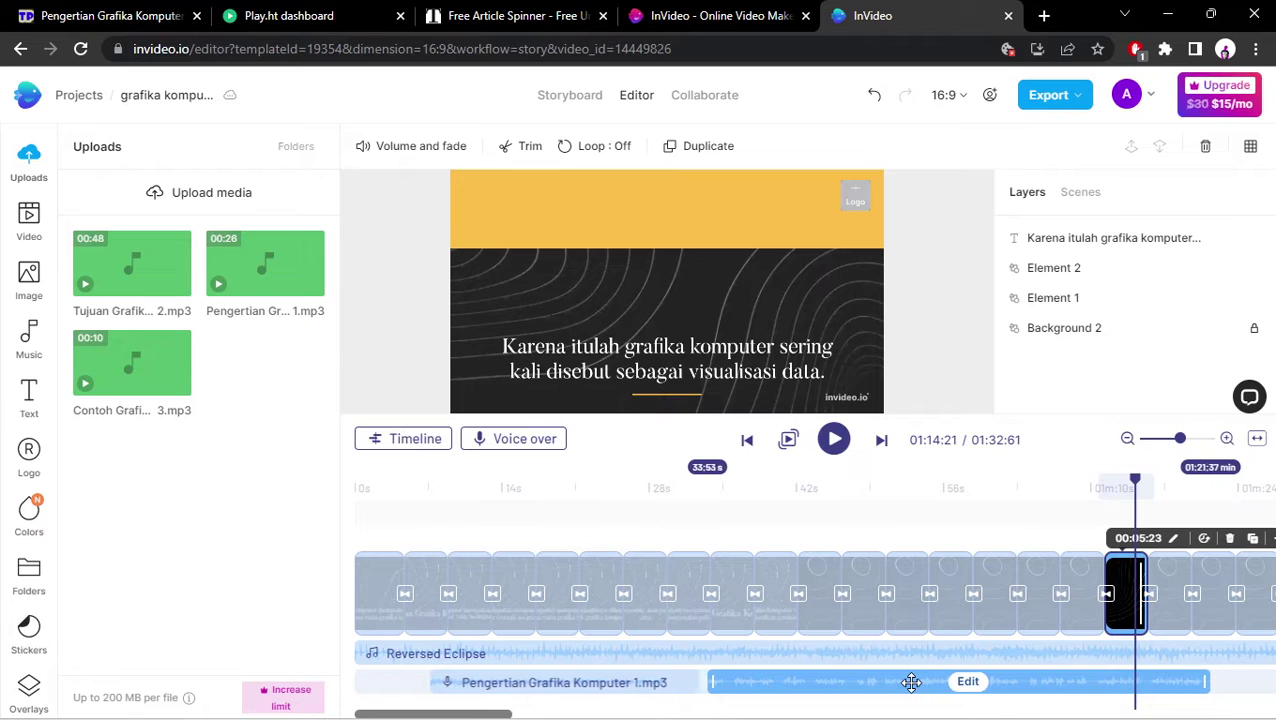
Undo the second voice-over's shift and placement, and re-add the 48-second Tujuan Grafika Komputer 2.mp3 where the first voice-over ends, at about 33.8 s.
key("ctrl+z")
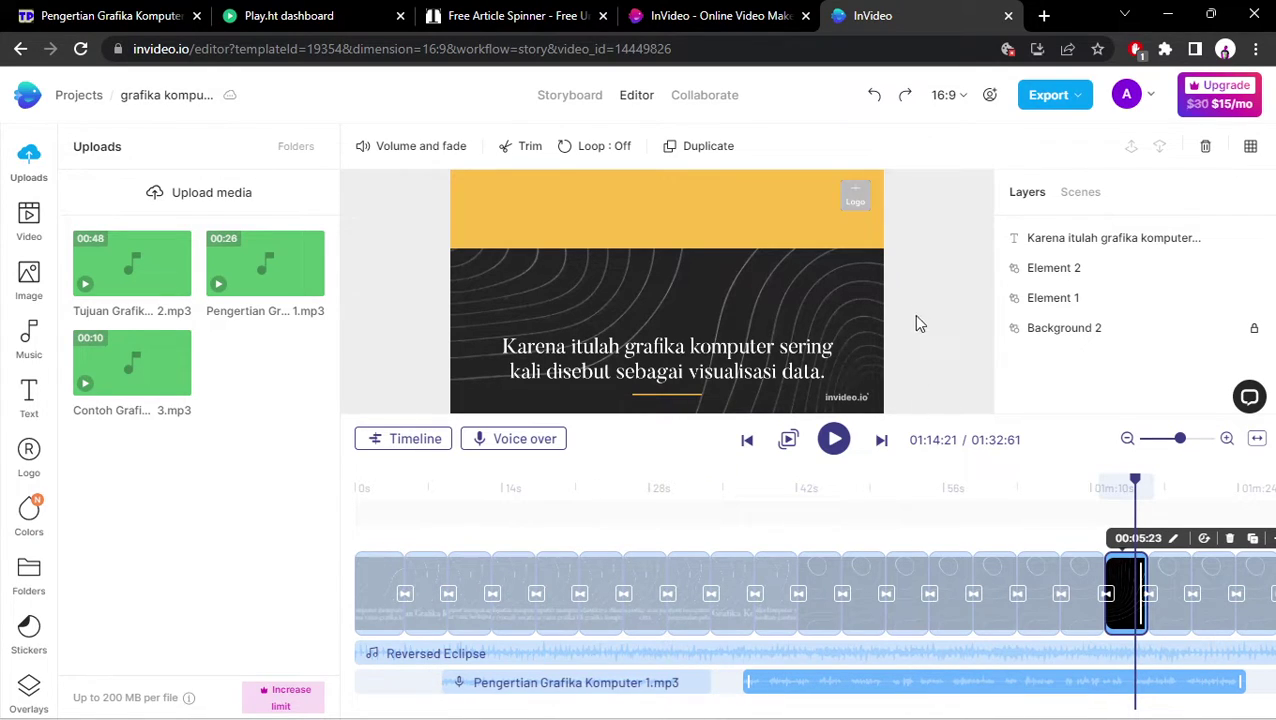
left_click(876, 95)
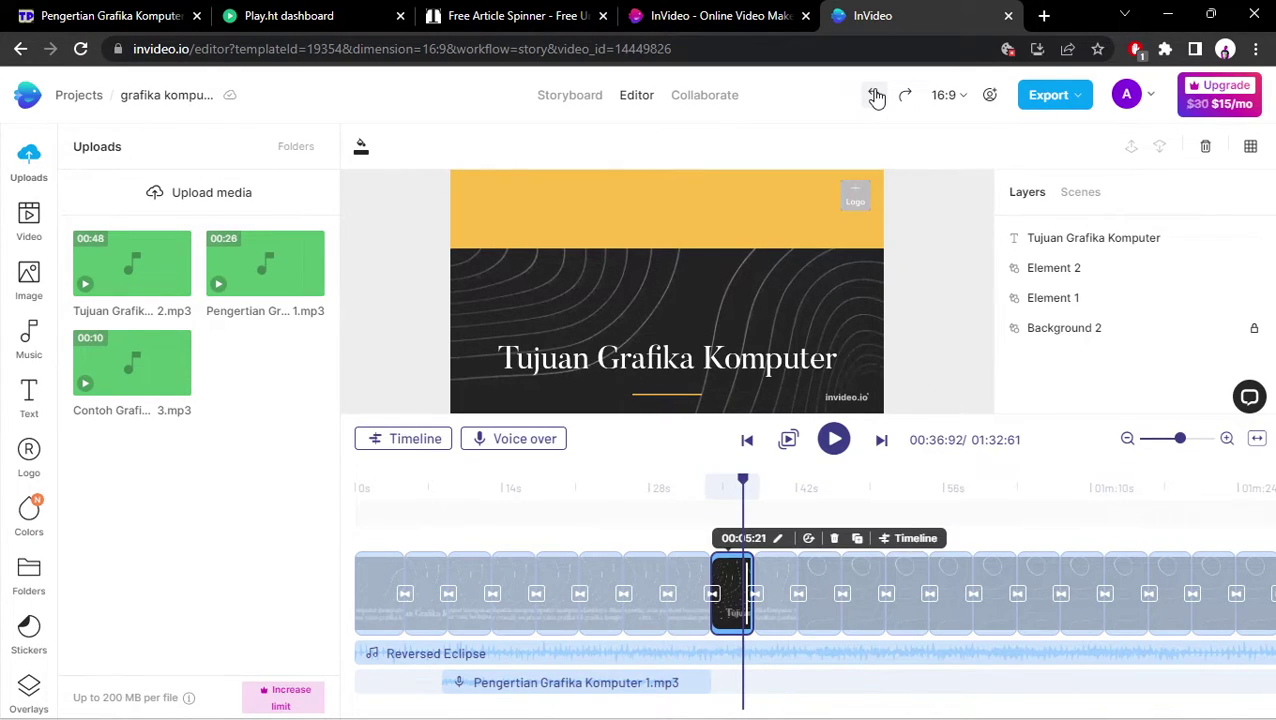
left_click(693, 494)
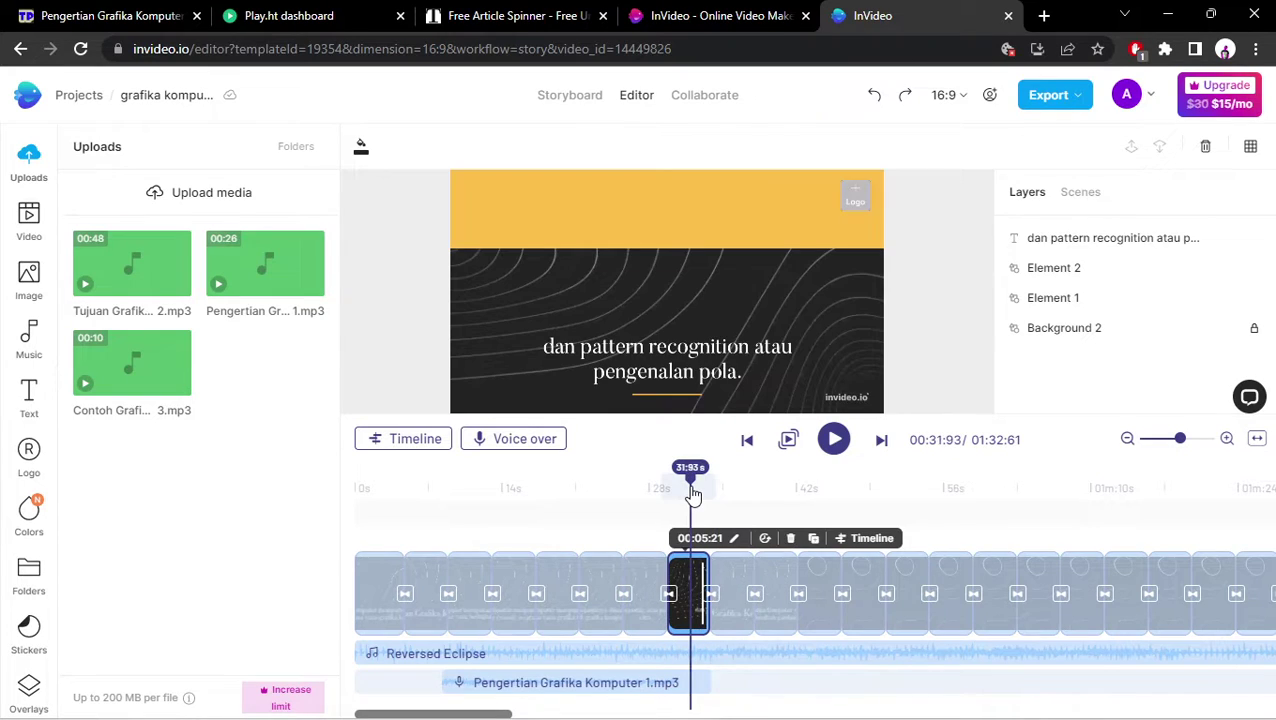
key("space")
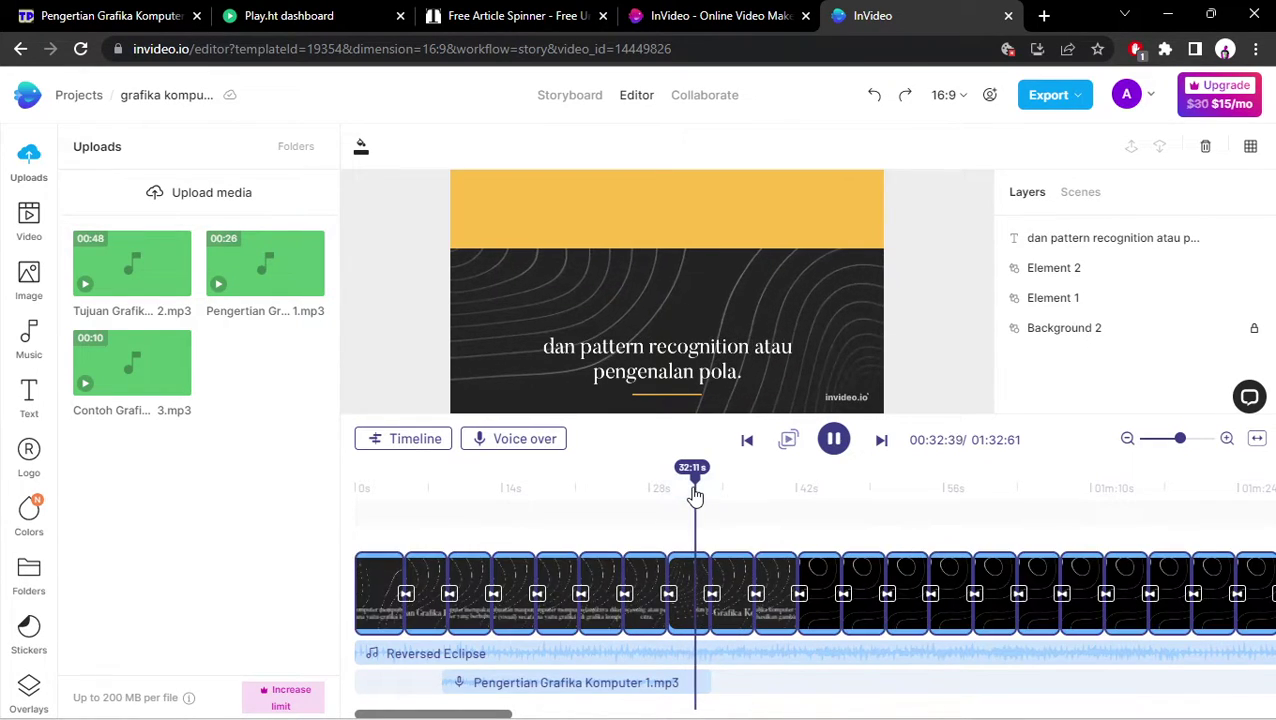
key("space")
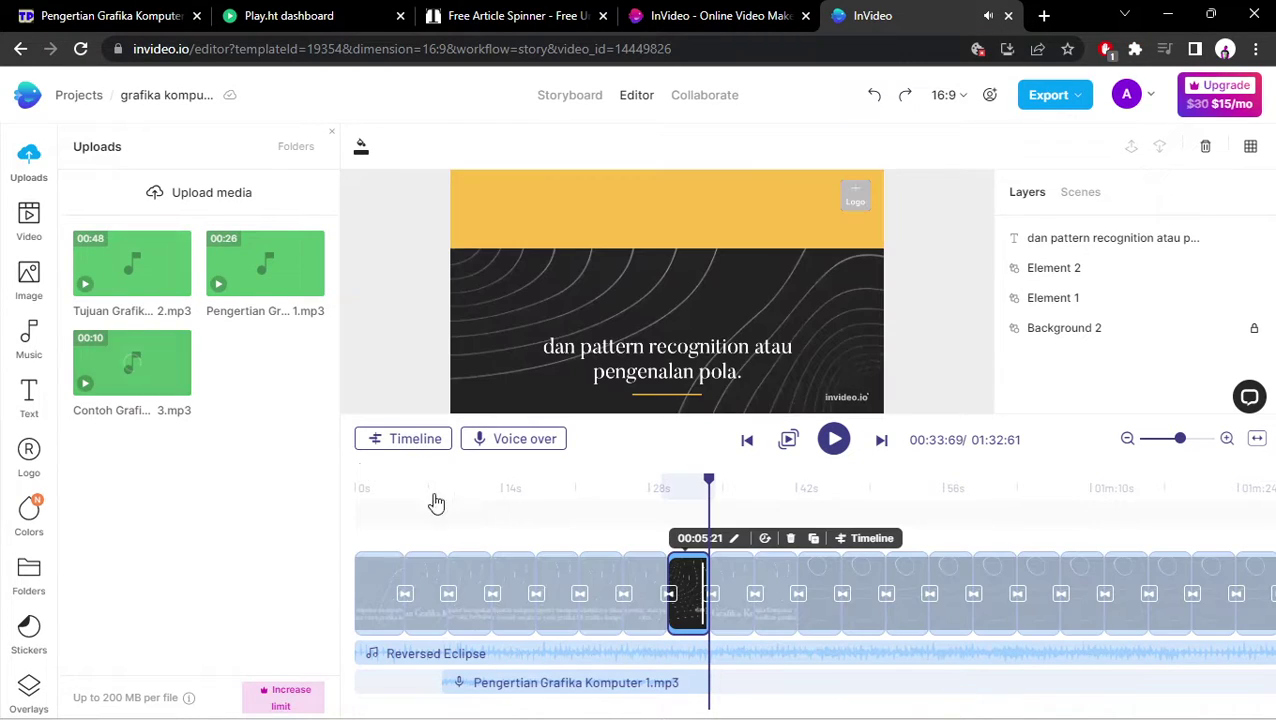
left_click(92, 278)
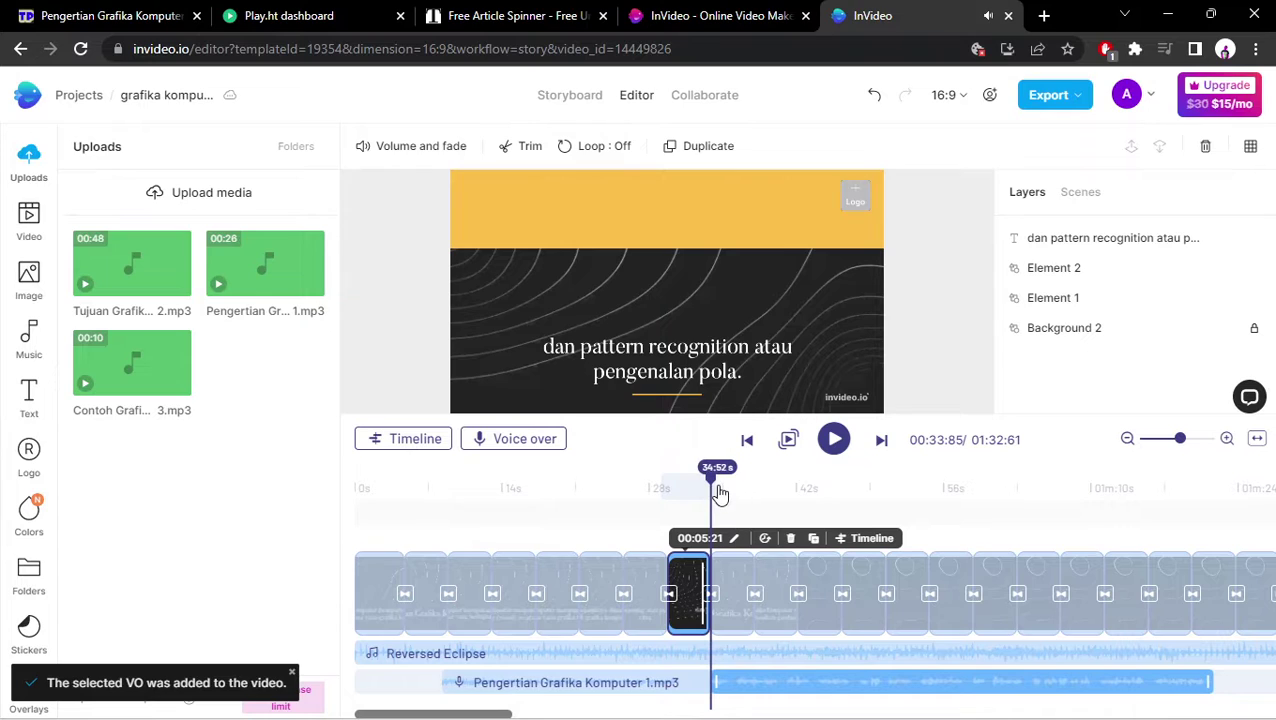
Play back the re-added second voice-over and spot-check it against the Tujuan section's scenes up to the visualisasi data scene.
key("space")
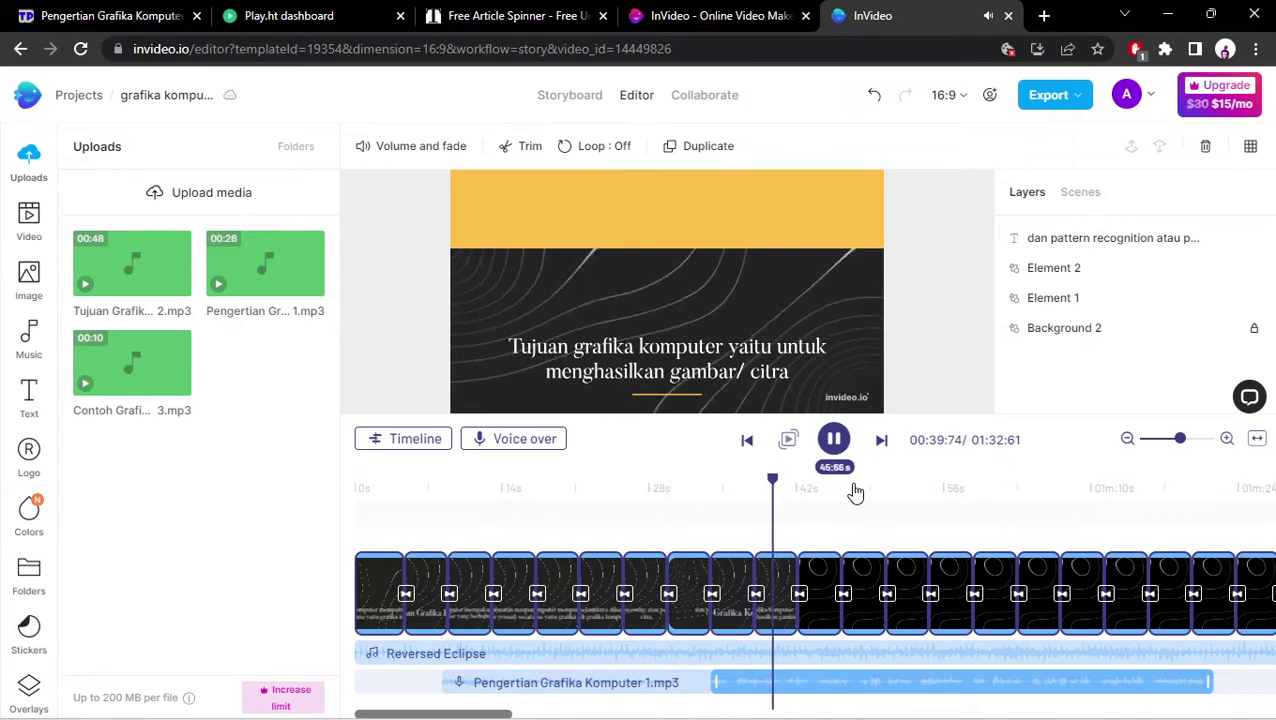
left_click(995, 495)
left_click_drag(1030, 497, 1093, 489)
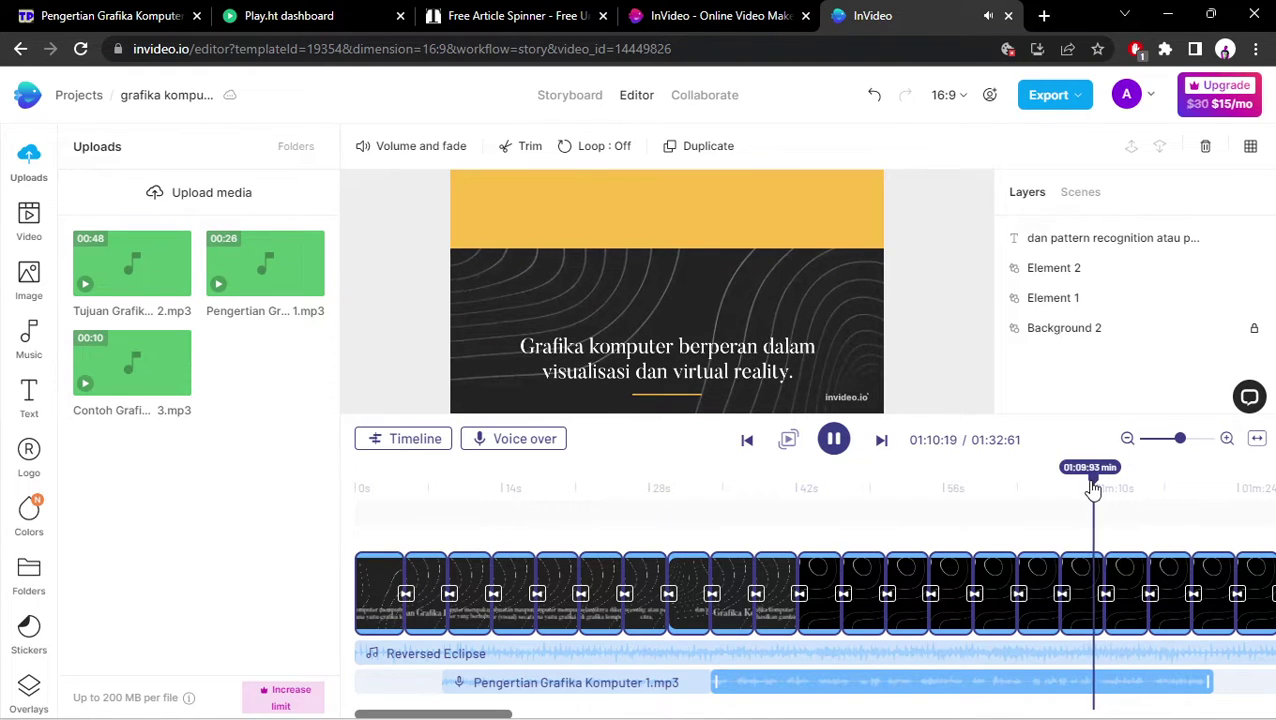
key("space")
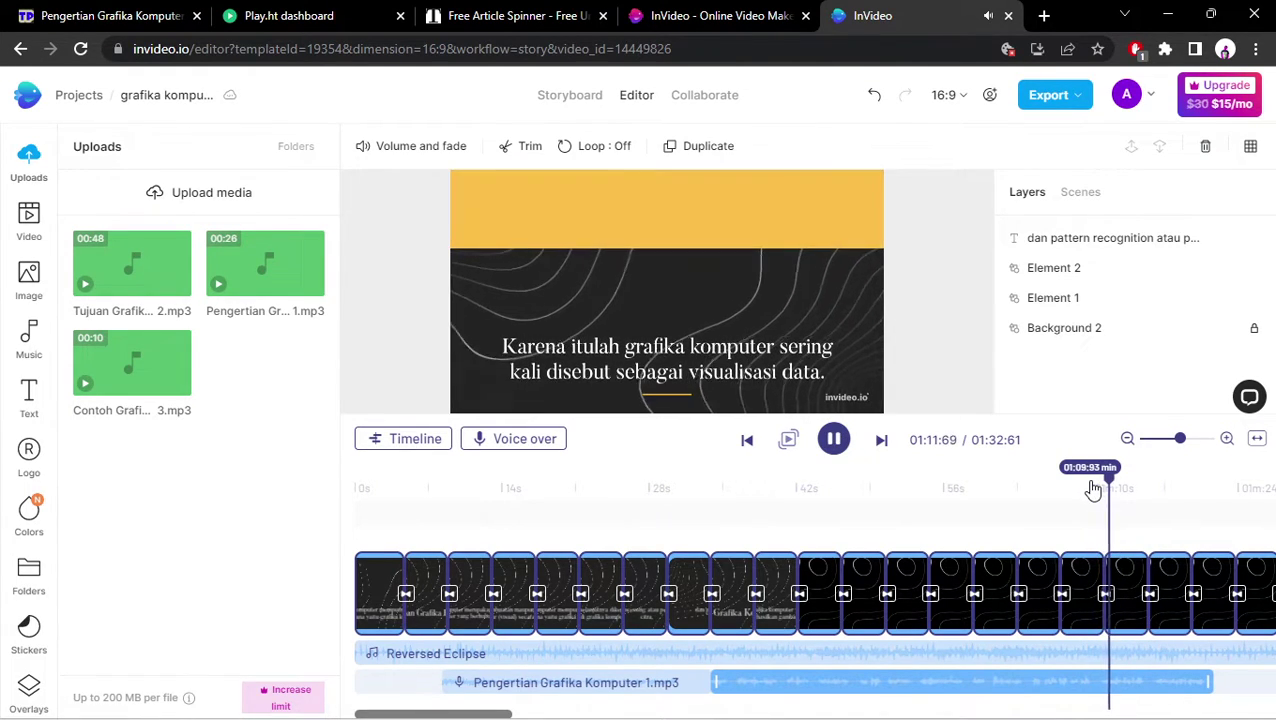
left_click_drag(1093, 489, 1043, 489)
key("space")
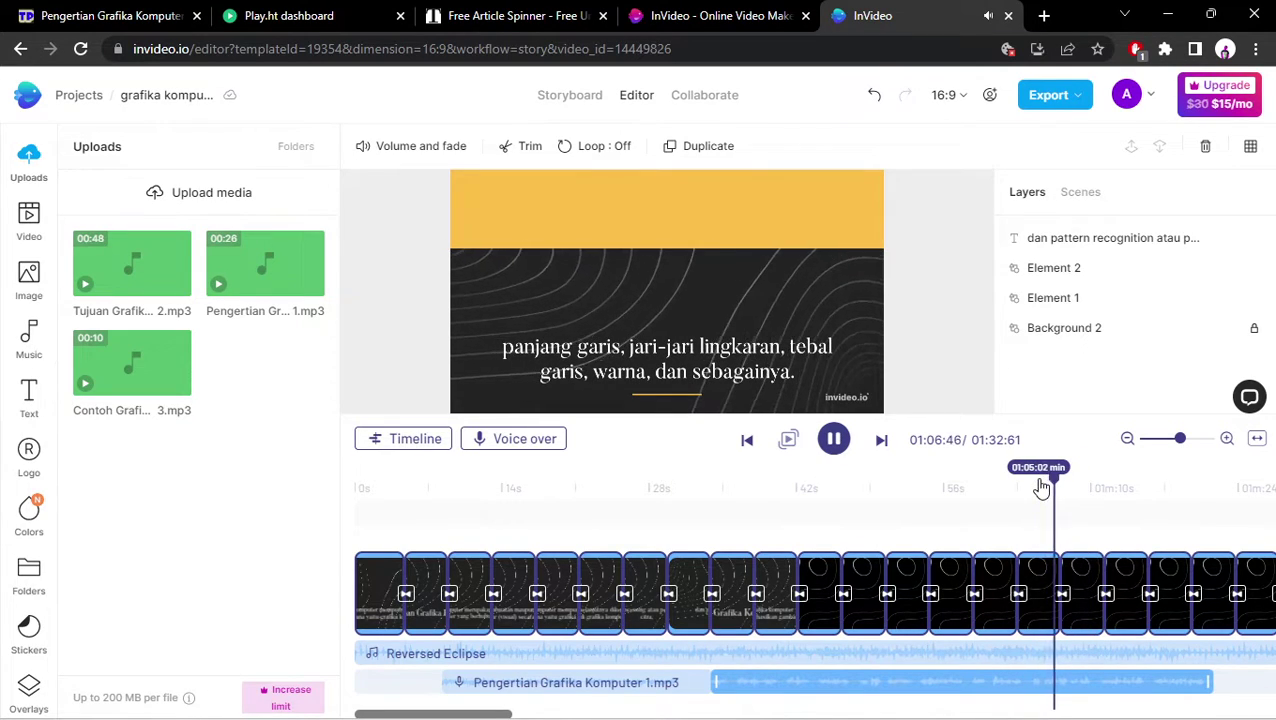
key("space")
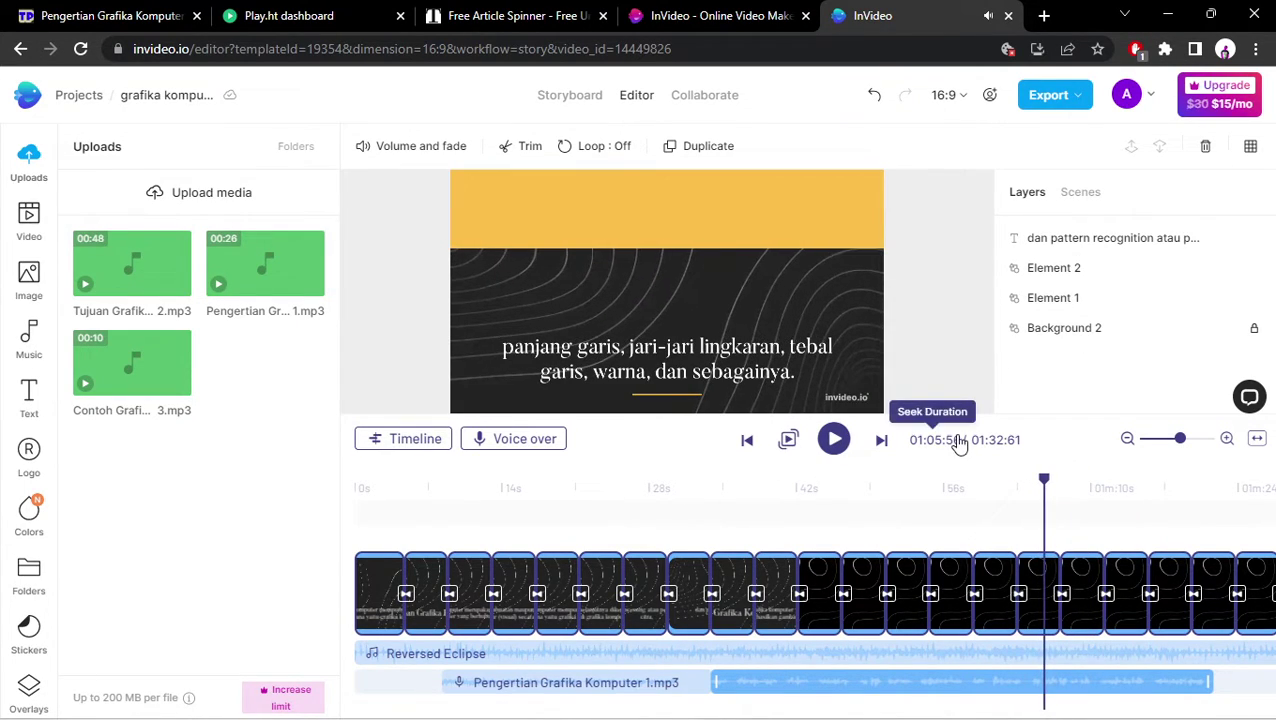
Reopen the project from the projects list and check the second voice-over's alignment up to the Contoh Grafika Komputer title scene.
left_click(80, 96)
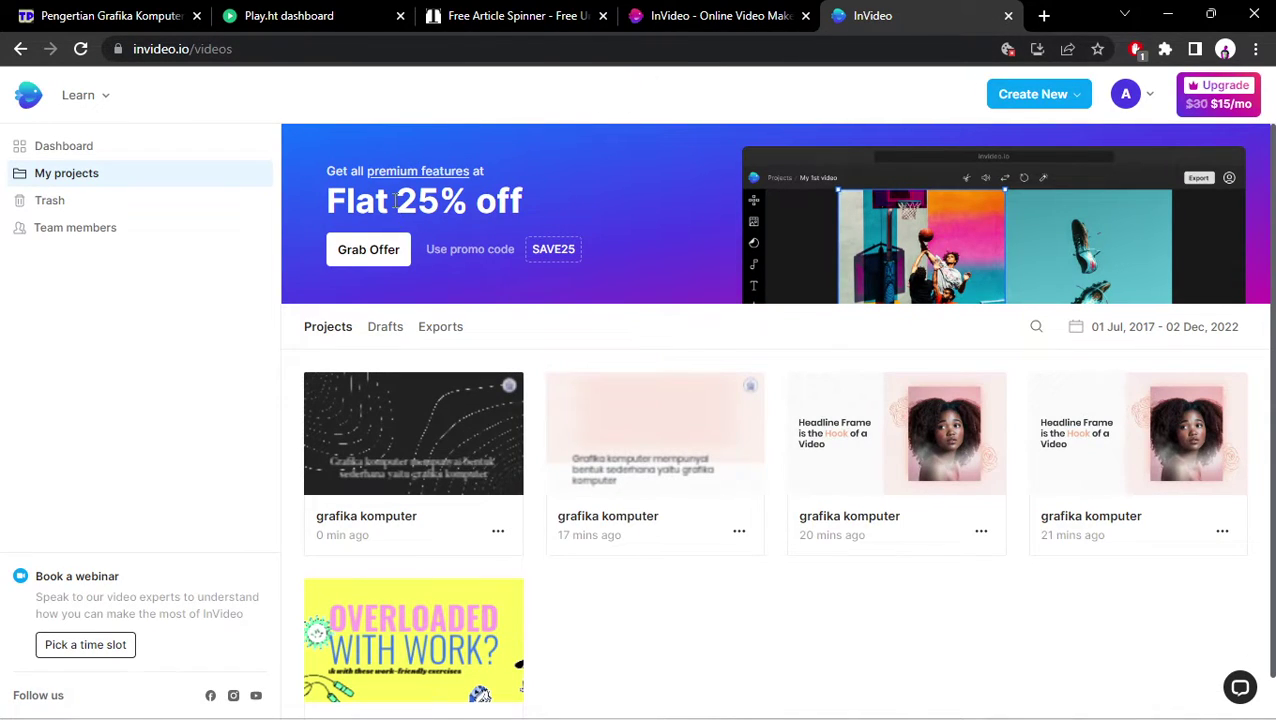
key("alt+Left")
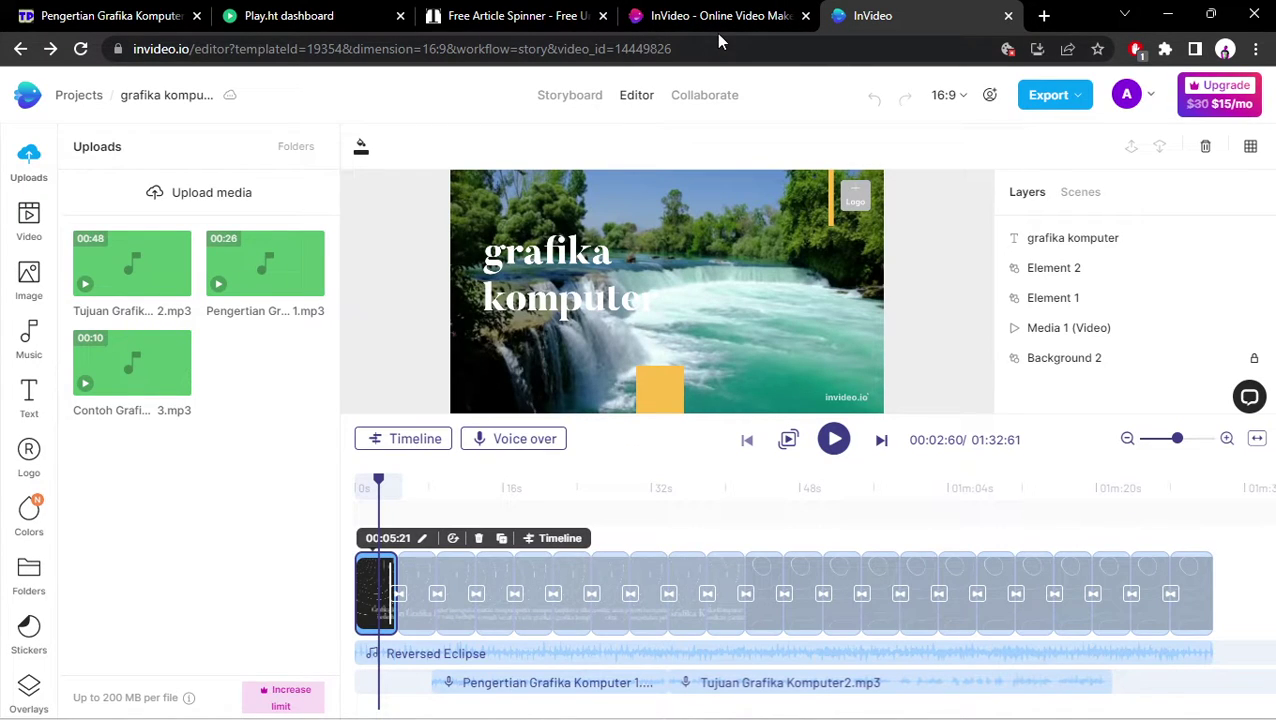
left_click(816, 565)
key("space")
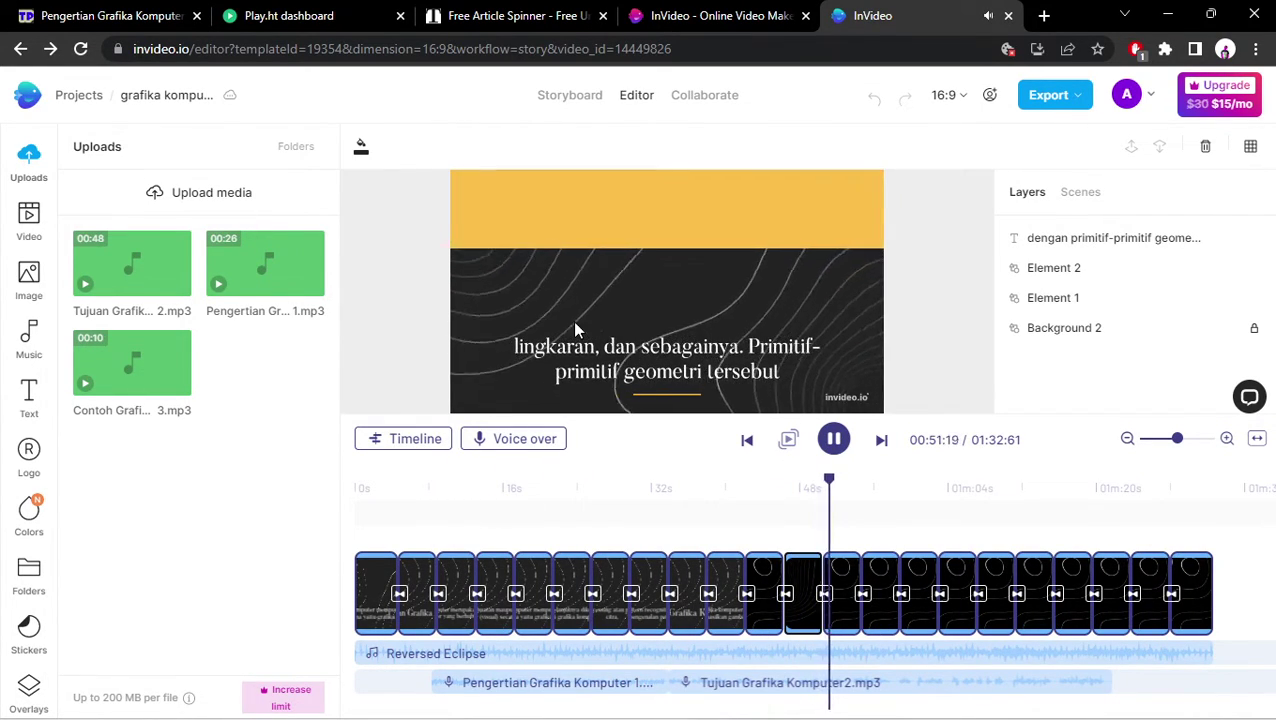
left_click(903, 492)
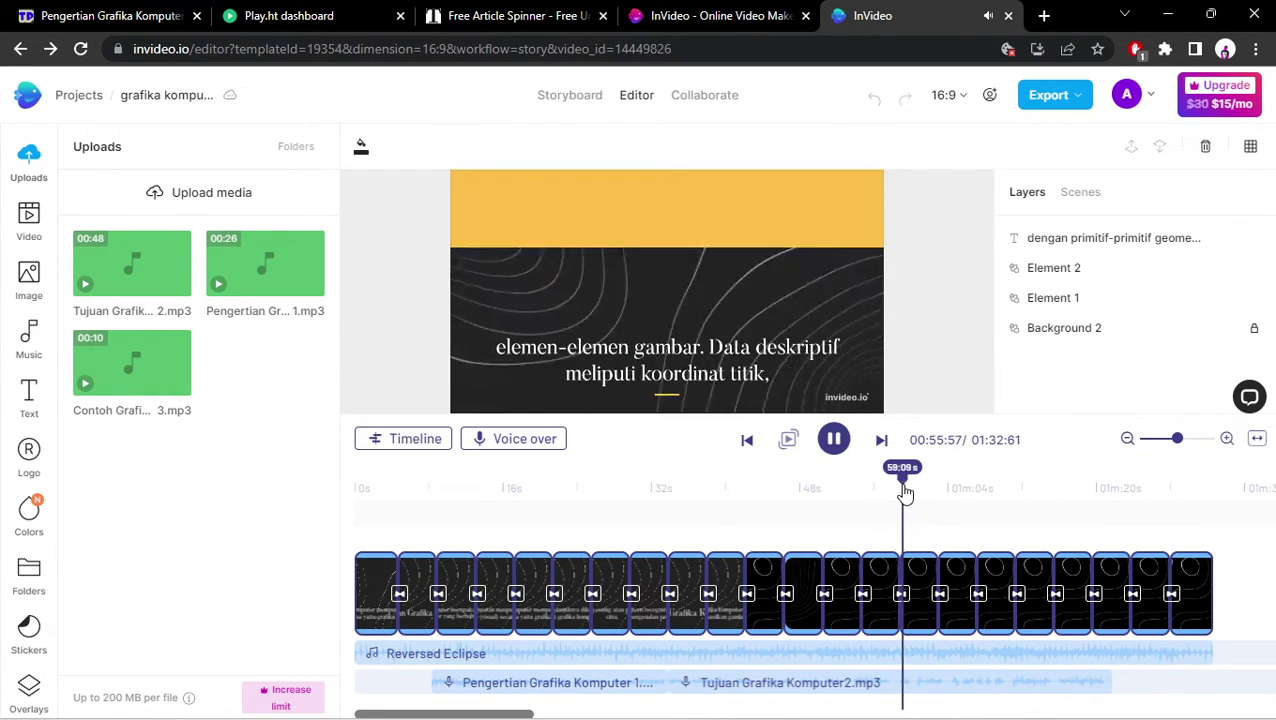
left_click(955, 490)
left_click(1002, 489)
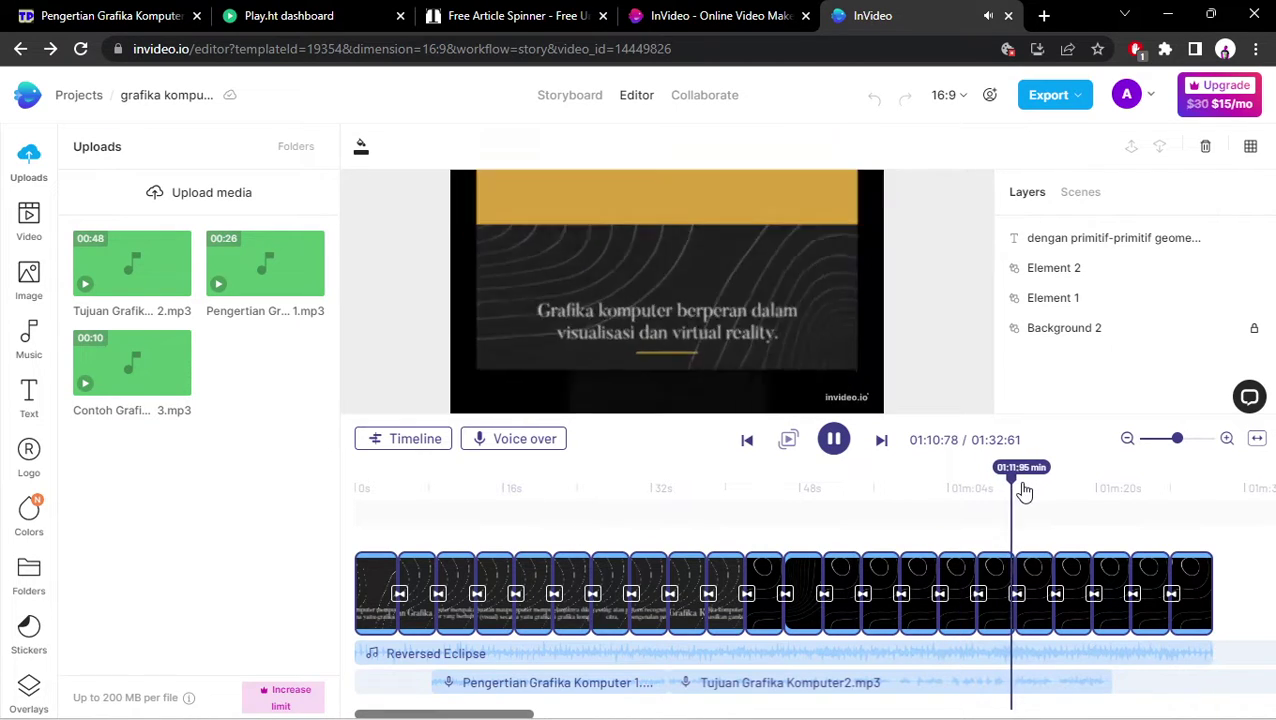
left_click(1040, 491)
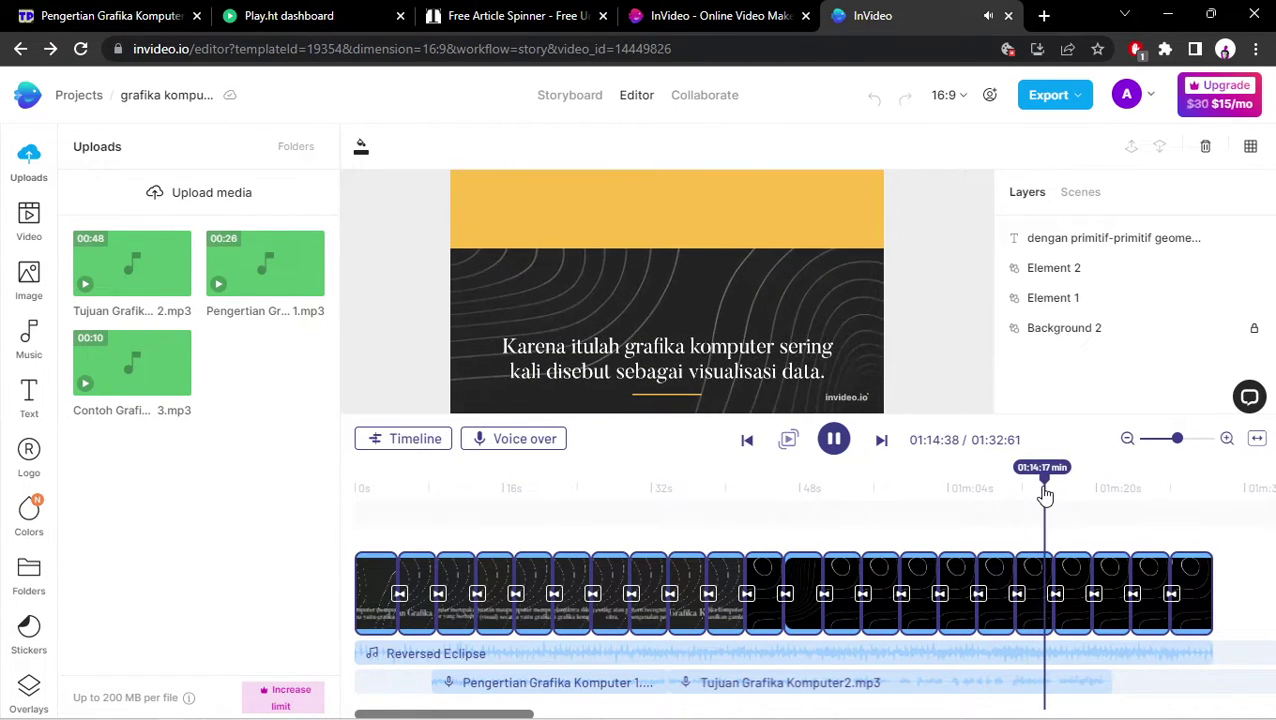
key("space")
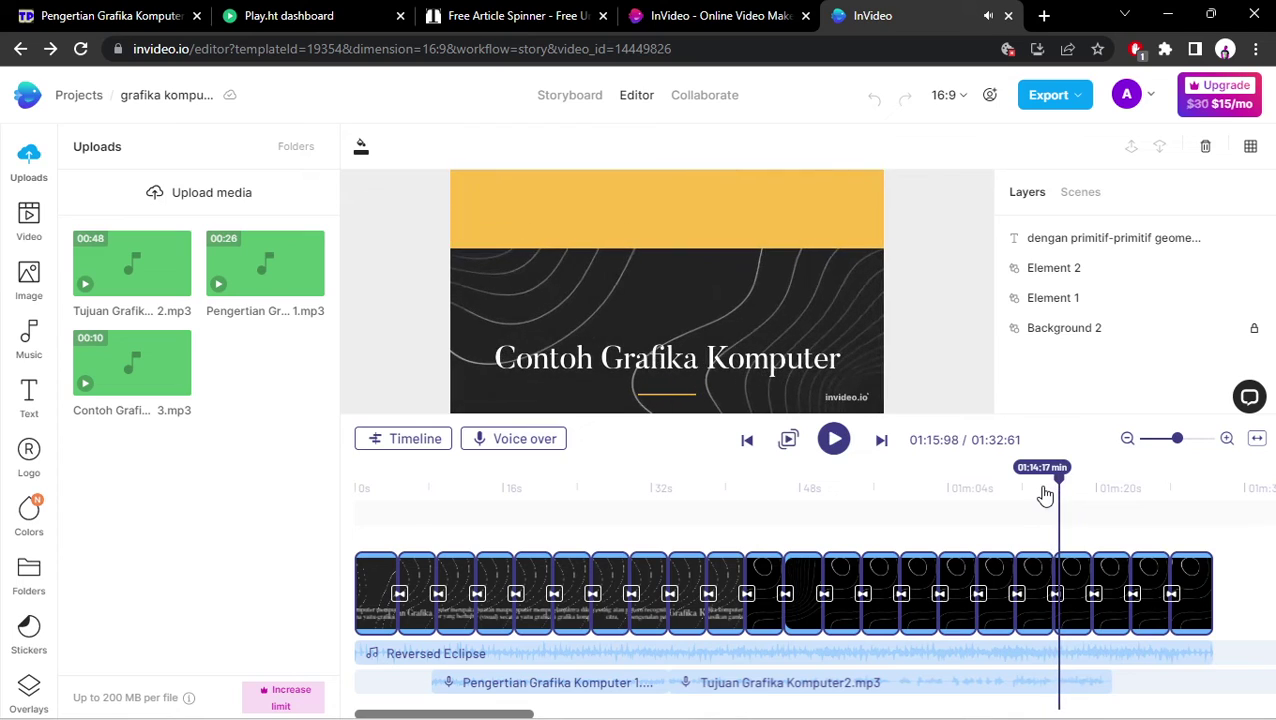
left_click(1040, 585)
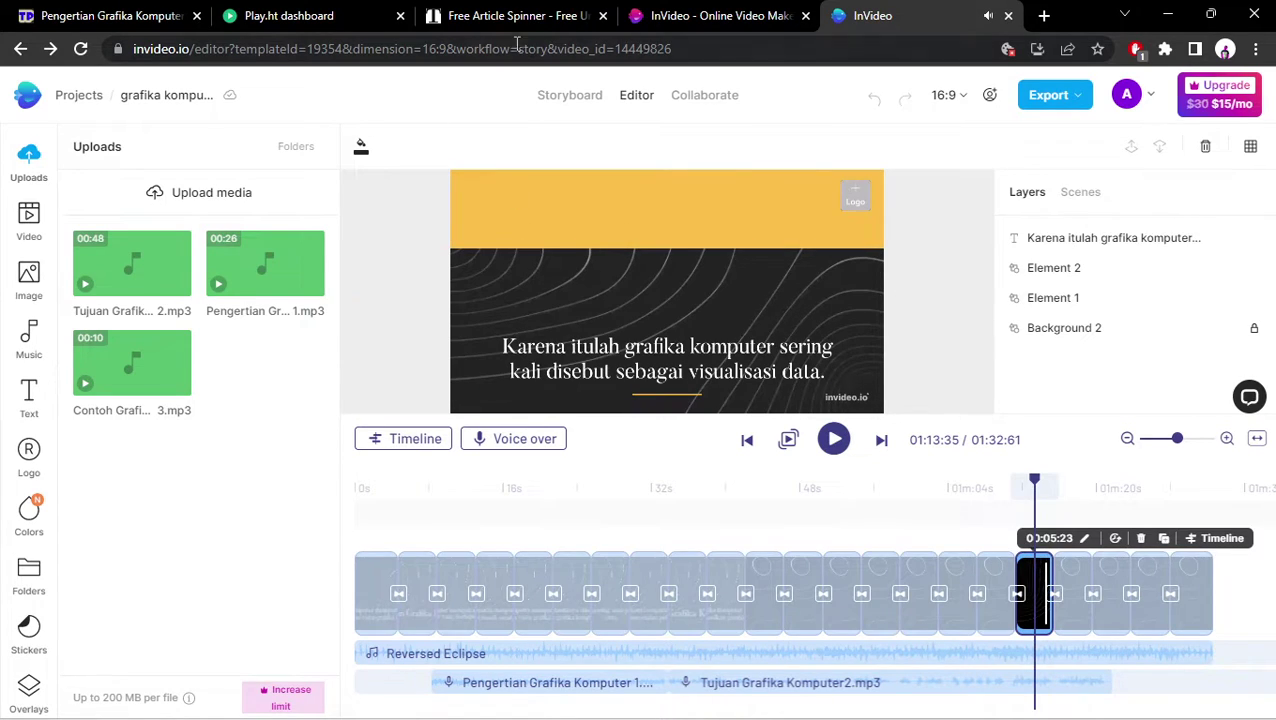
left_click(589, 105)
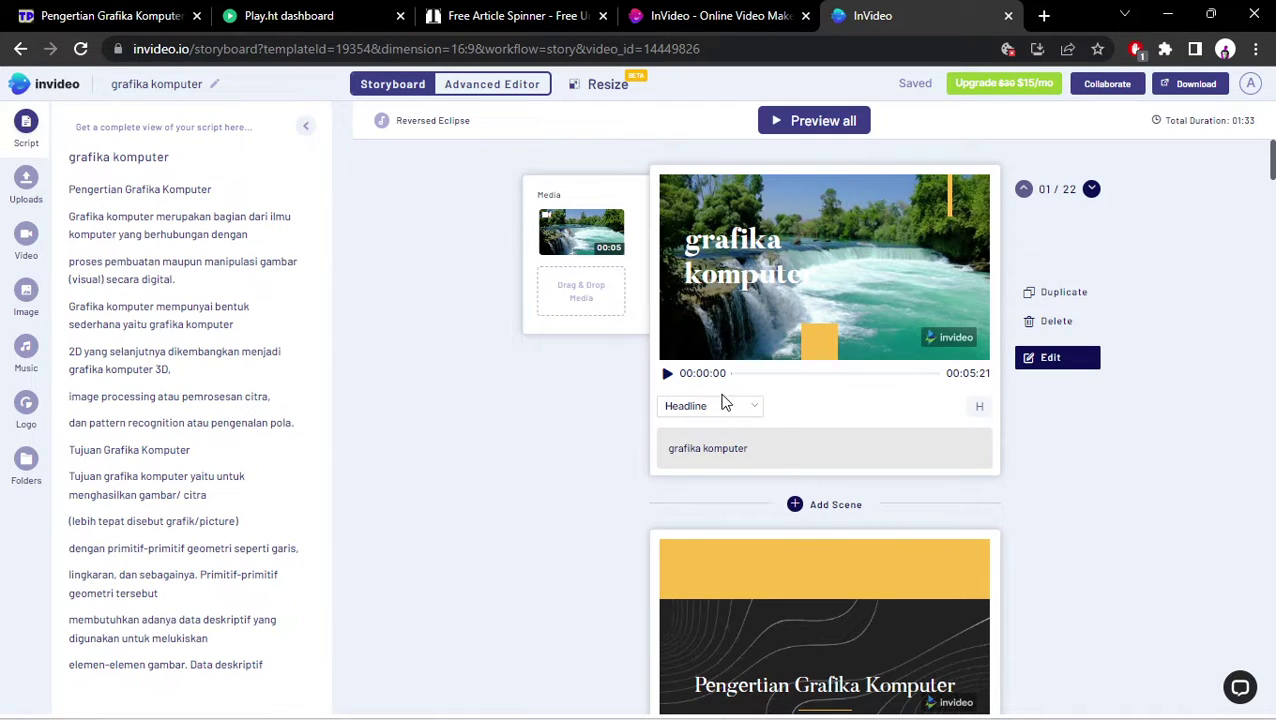
scroll(726, 401, "down", 3)
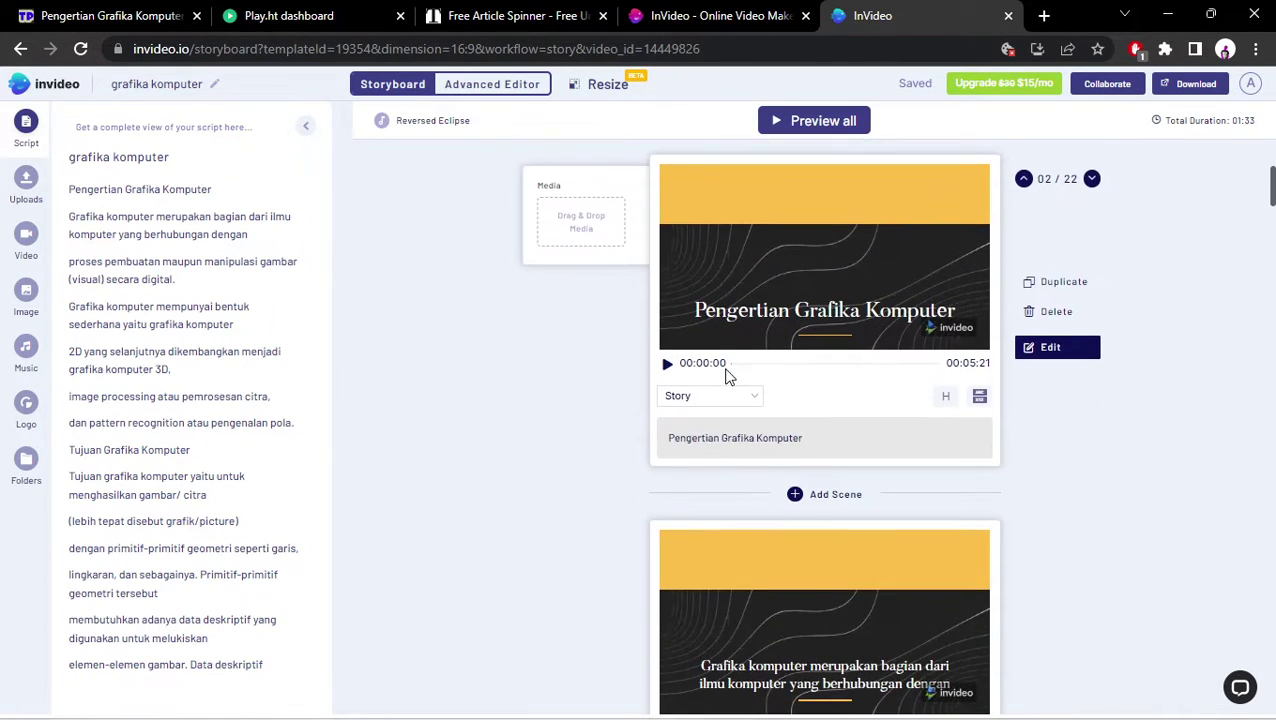
left_click(712, 396)
left_click(695, 420)
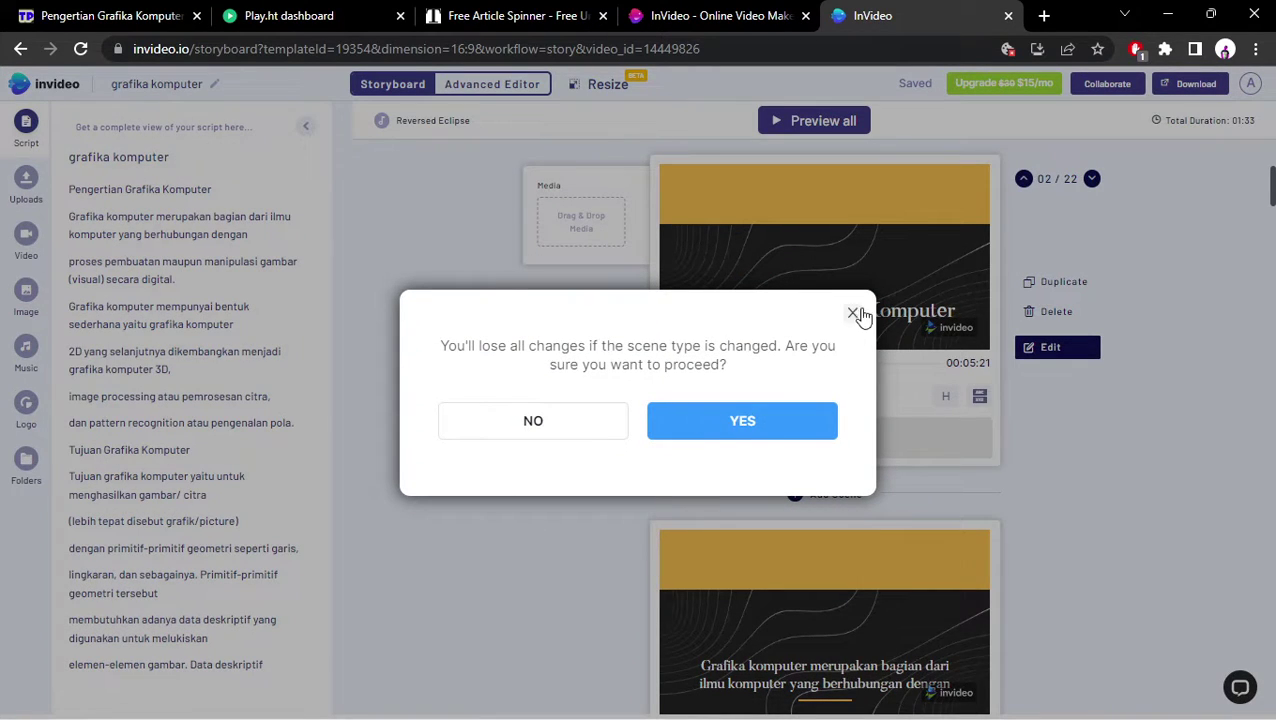
left_click(855, 312)
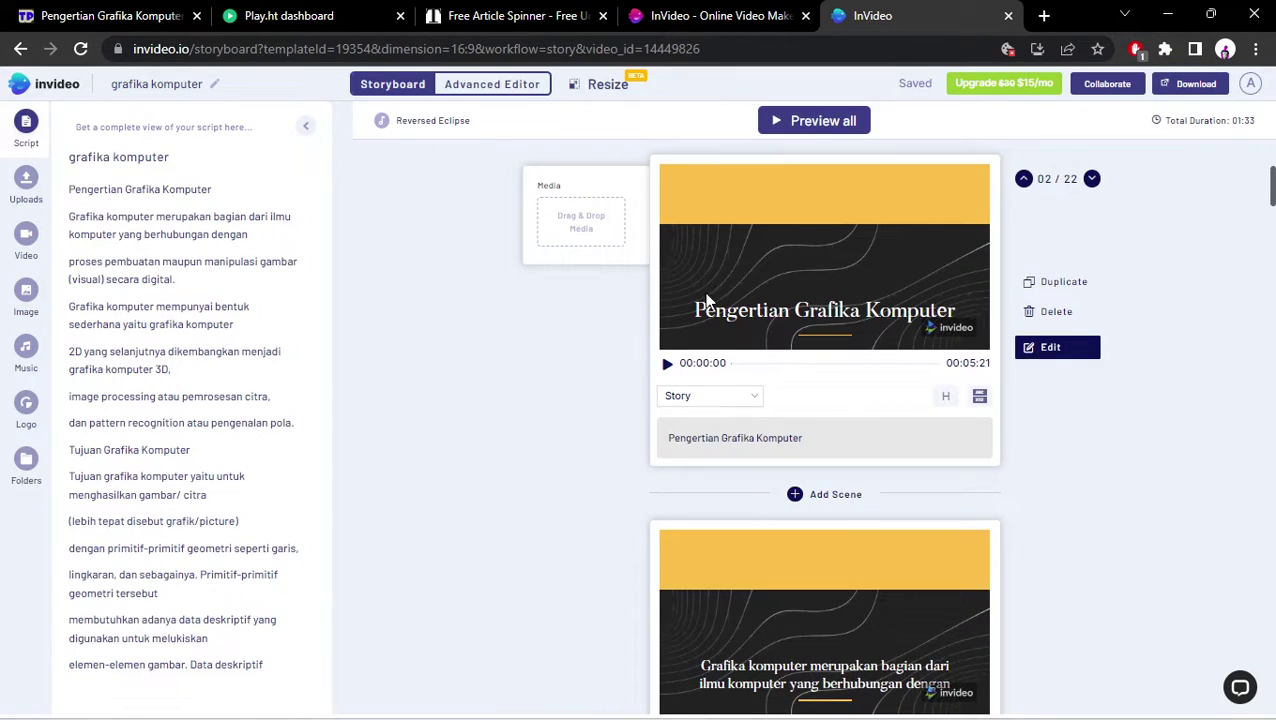
left_click(669, 364)
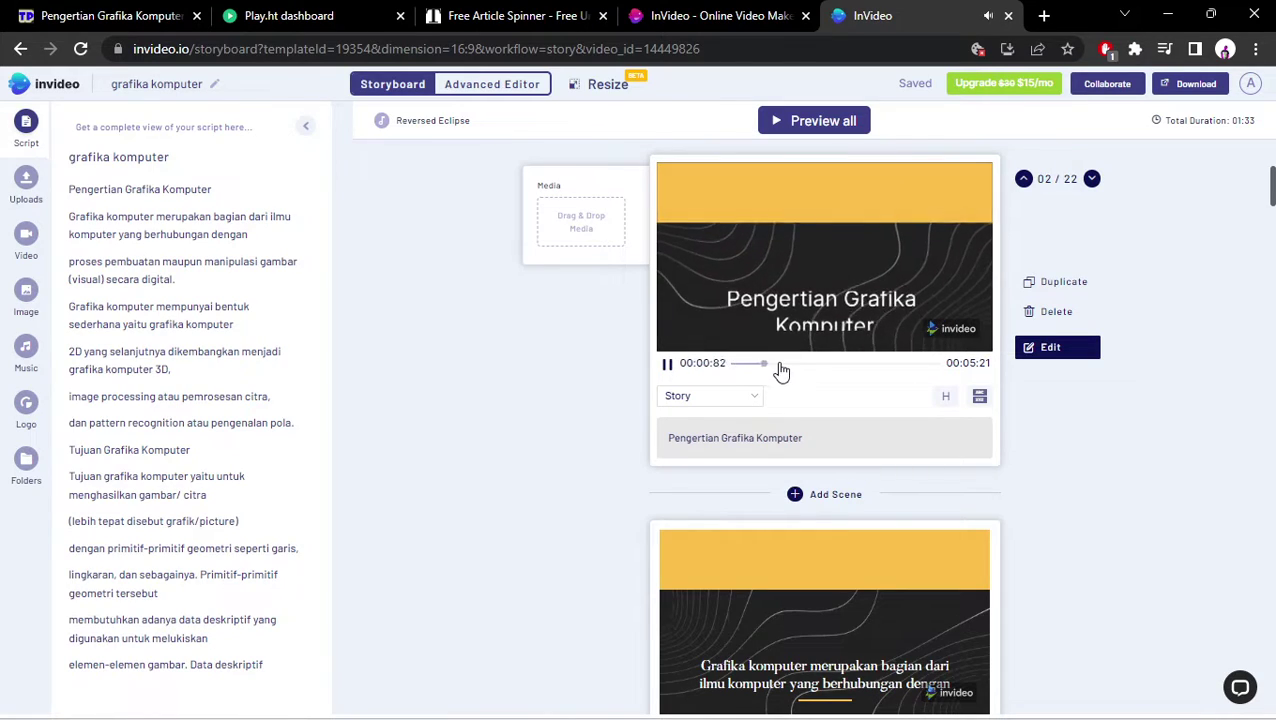
left_click(478, 89)
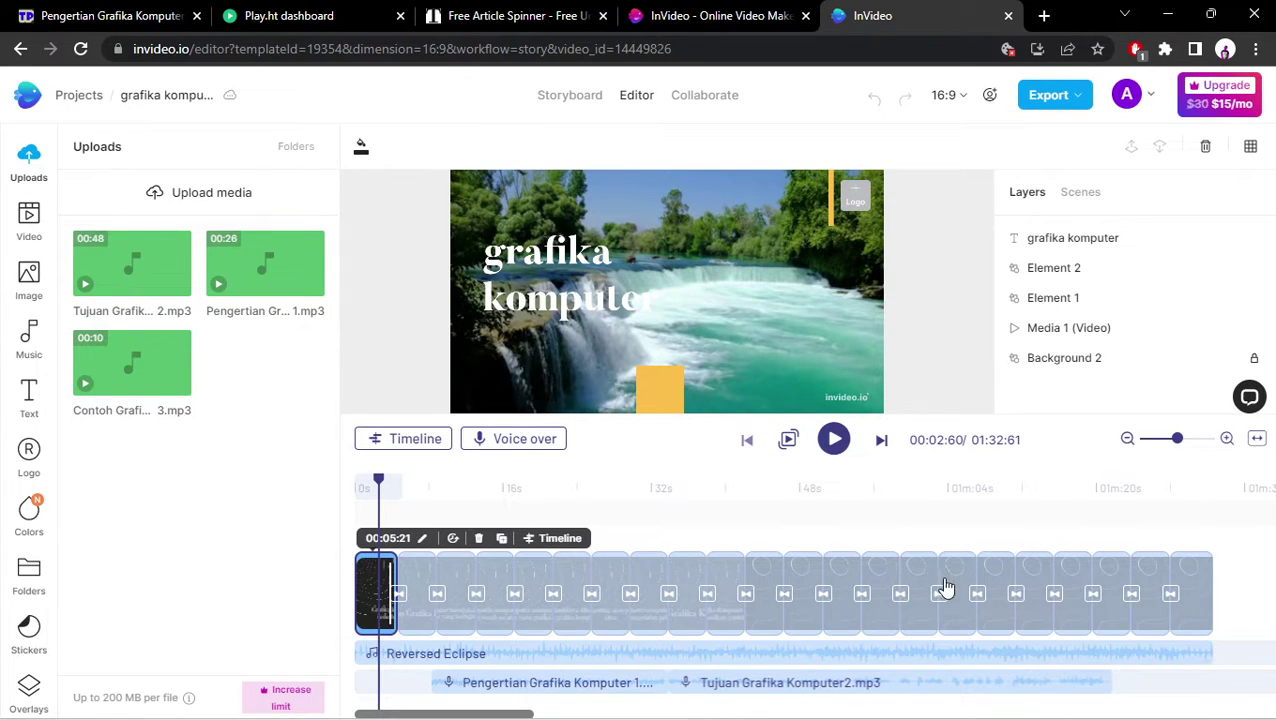
Open the "Karena itulah grafika komputer sering kali disebut sebagai visualisasi data." scene's own timeline and extend its duration to 11.15 s to cover the remaining voice-over.
left_click(946, 588)
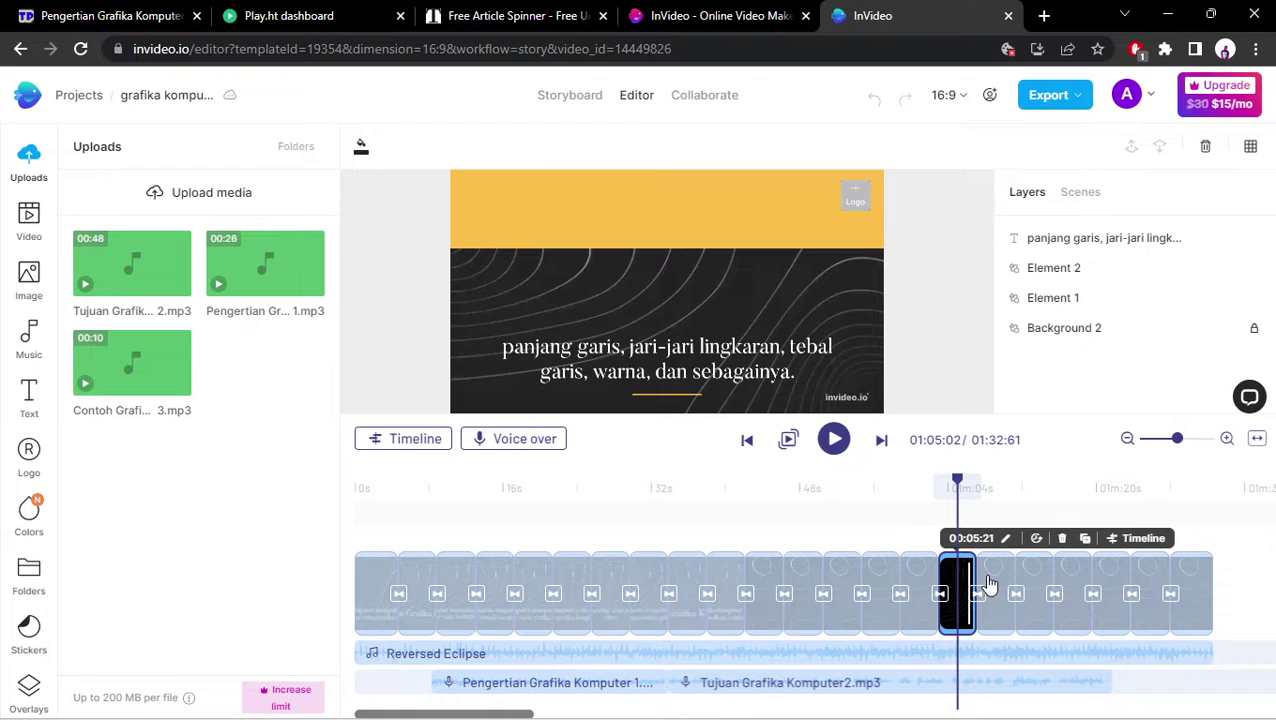
left_click(991, 583)
left_click(1034, 565)
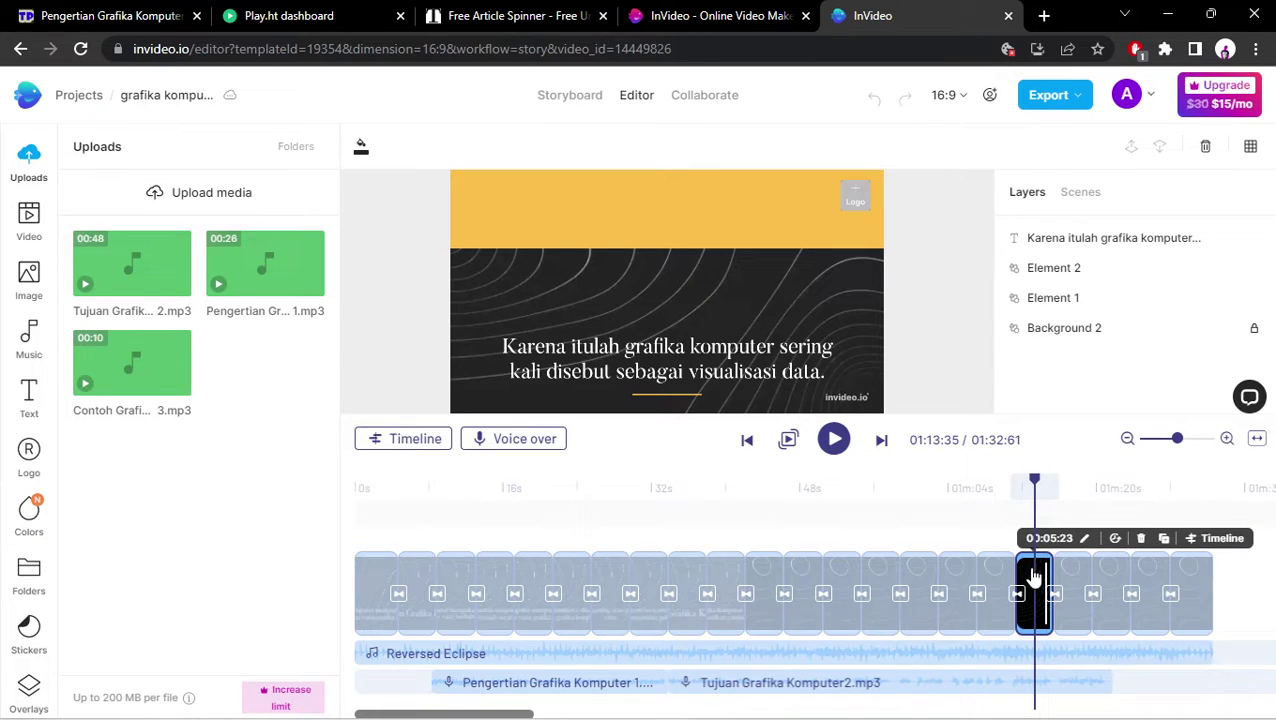
double_click(1034, 578)
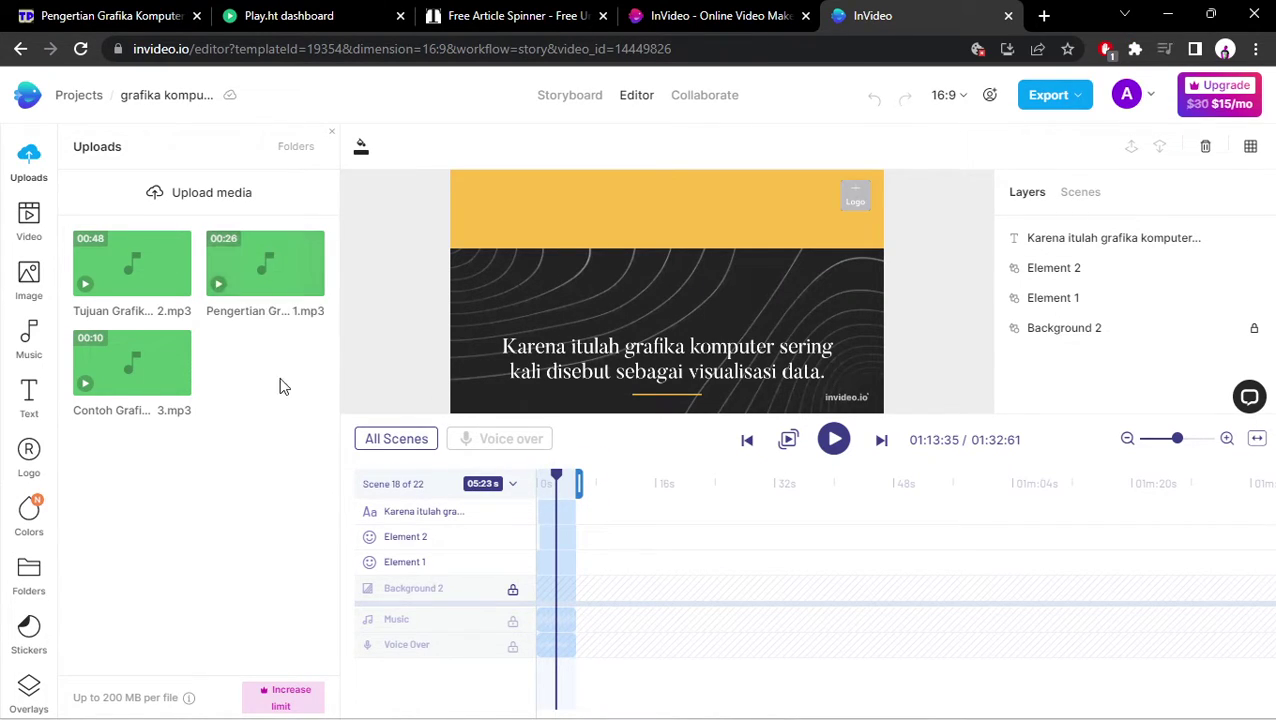
left_click(680, 484)
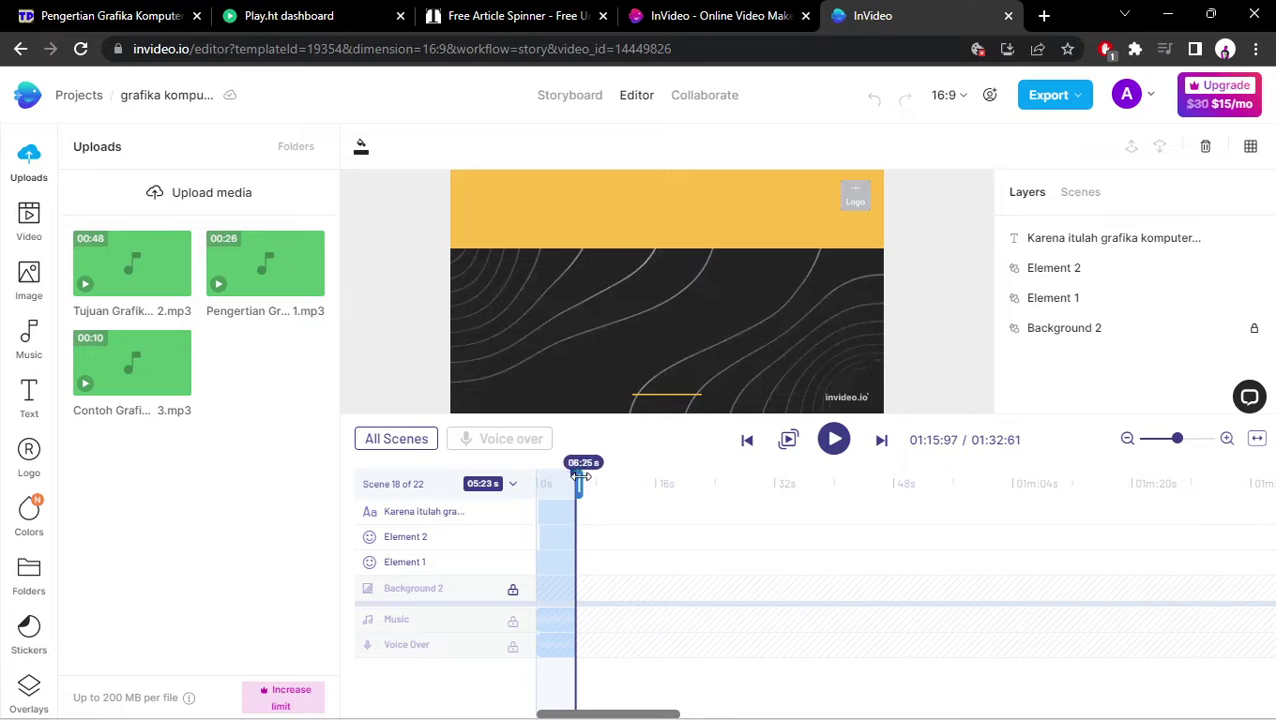
left_click_drag(580, 478, 652, 483)
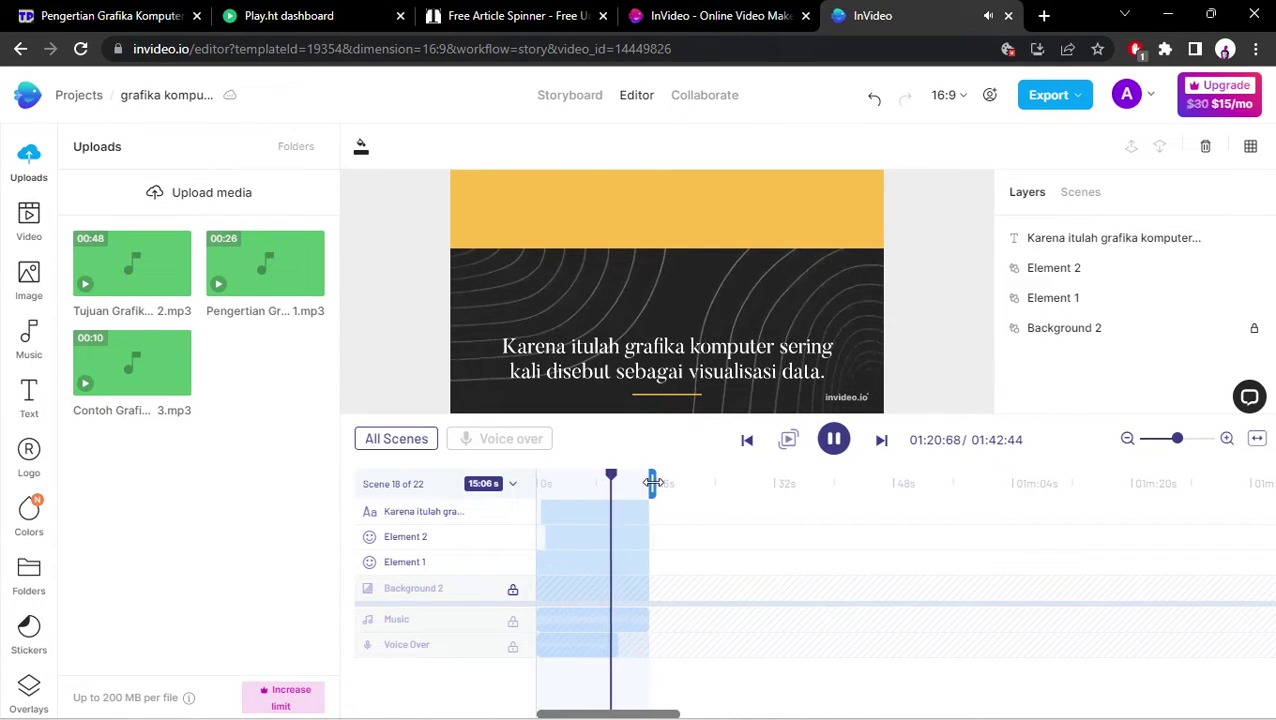
key("space")
left_click_drag(649, 482, 623, 482)
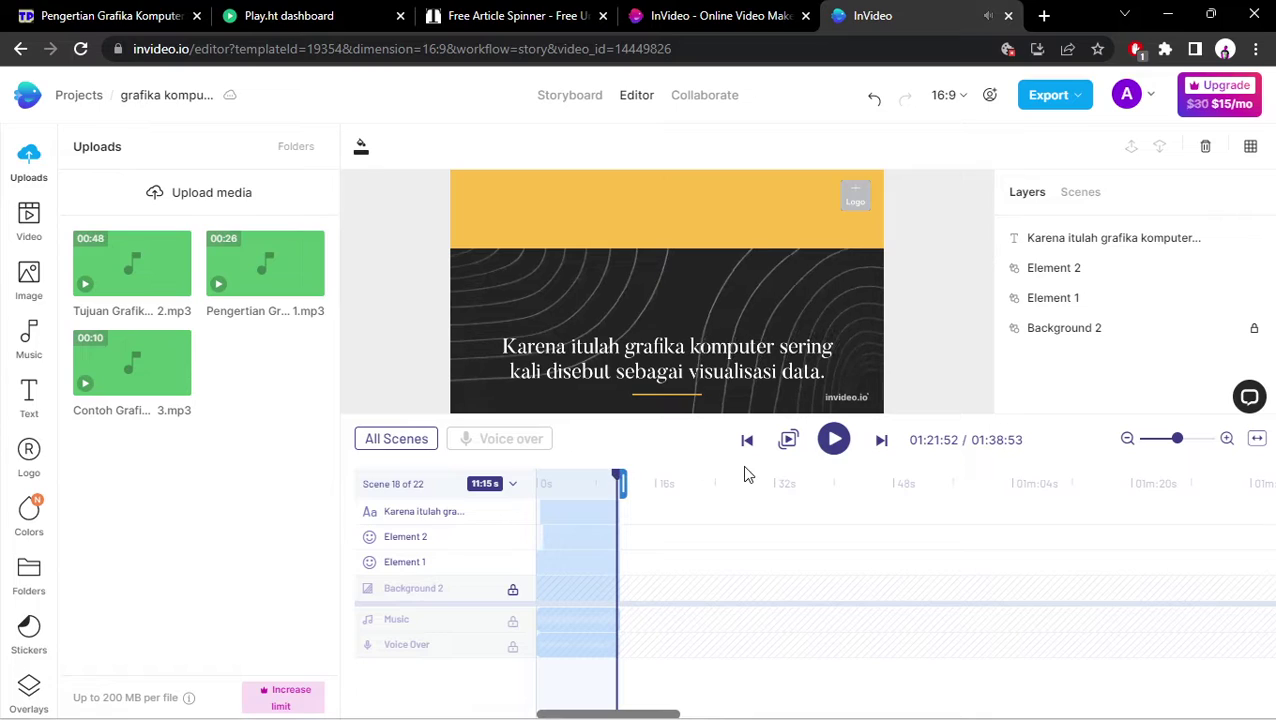
Select the extended scene's text layer and replay the scene from its start to check it against the voice-over.
left_click(1055, 250)
left_click(1080, 192)
left_click(1028, 194)
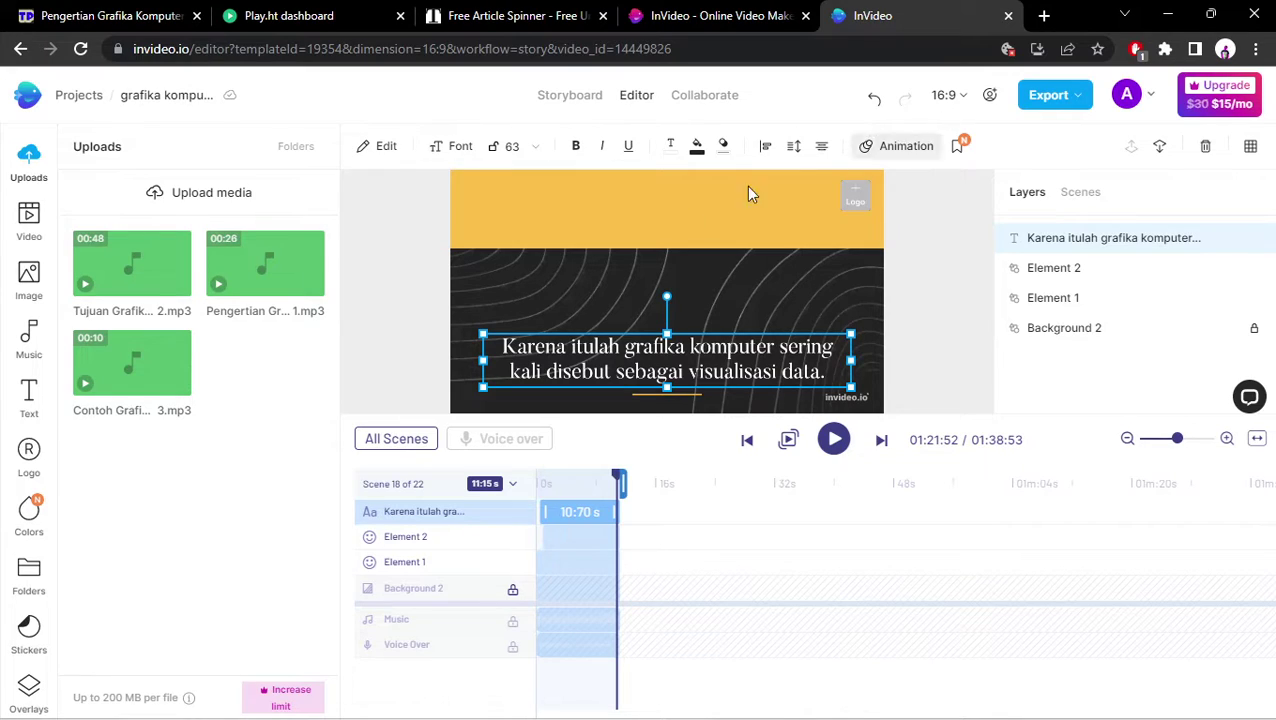
mouse_move(145, 398)
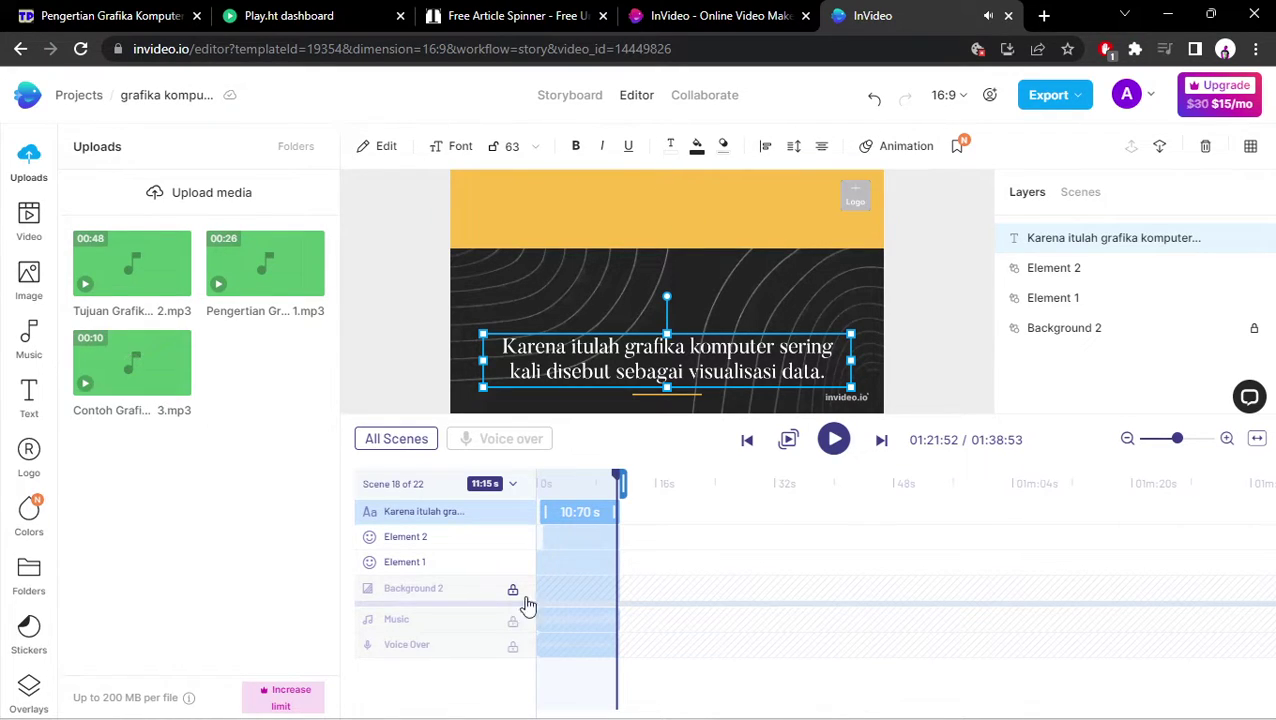
left_click(537, 487)
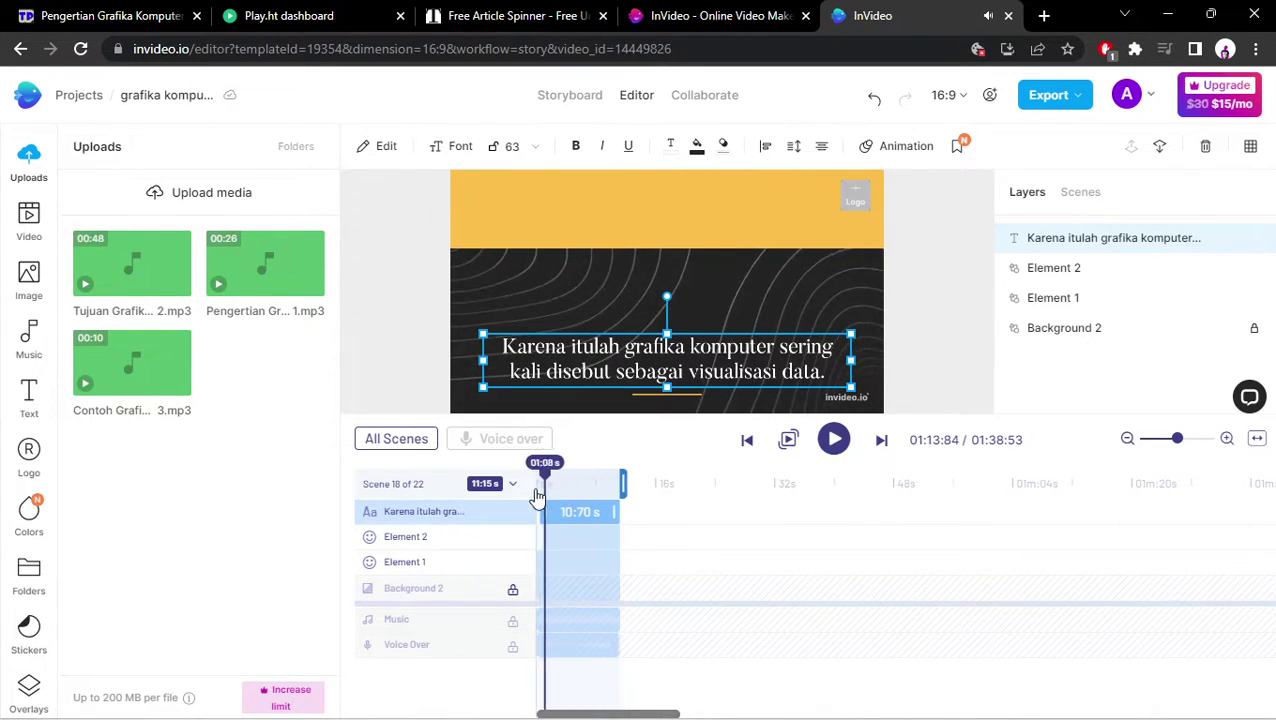
key("space")
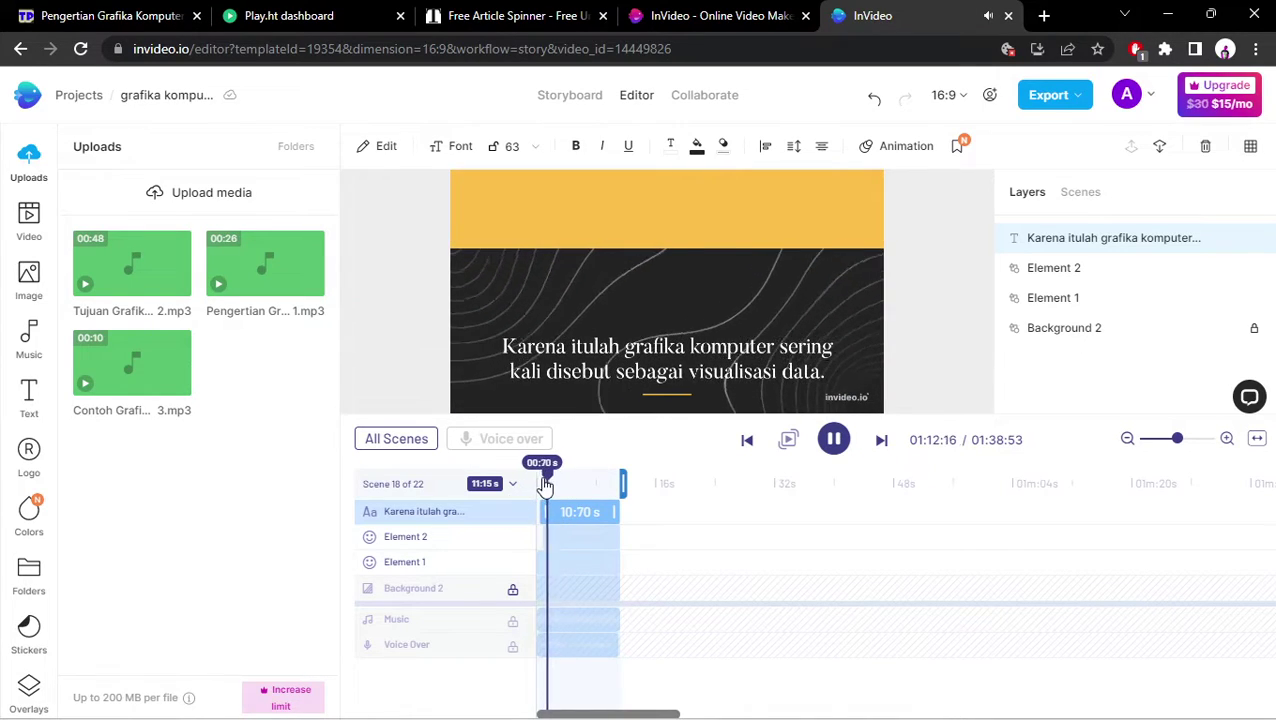
Stop the replay and switch the single-scene timeline to scene 22 of 22.
key("space")
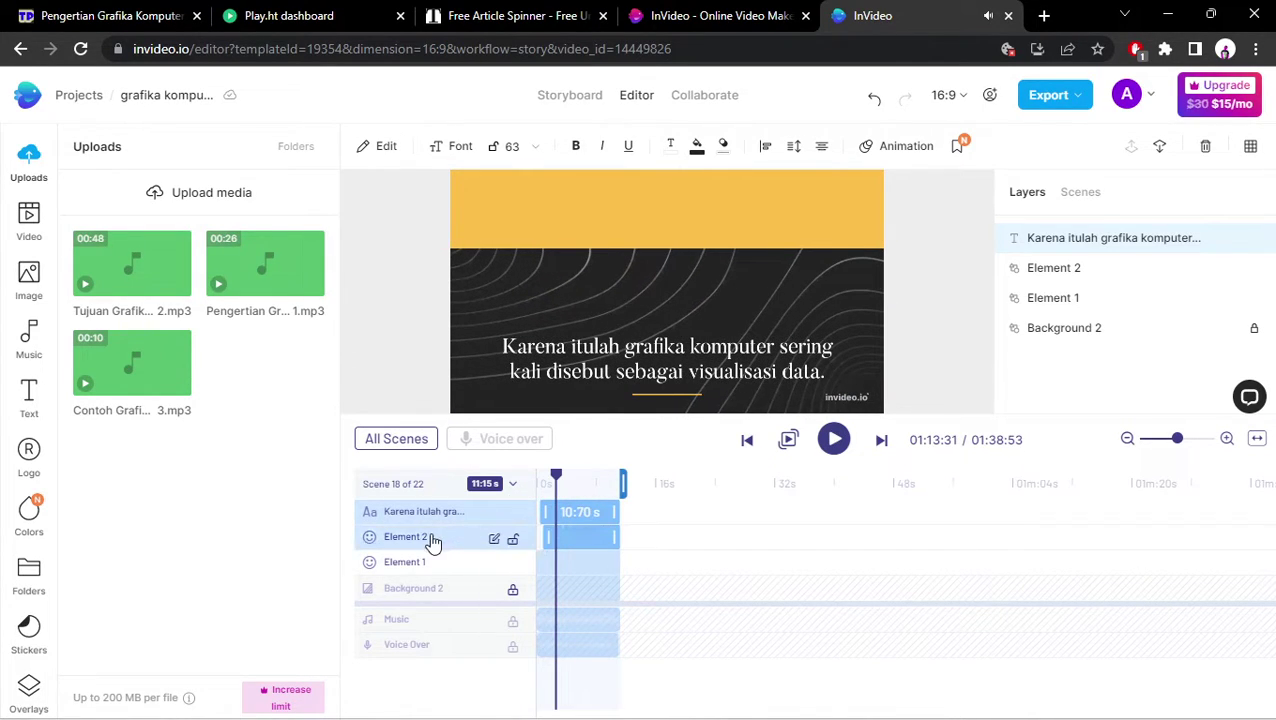
left_click(411, 488)
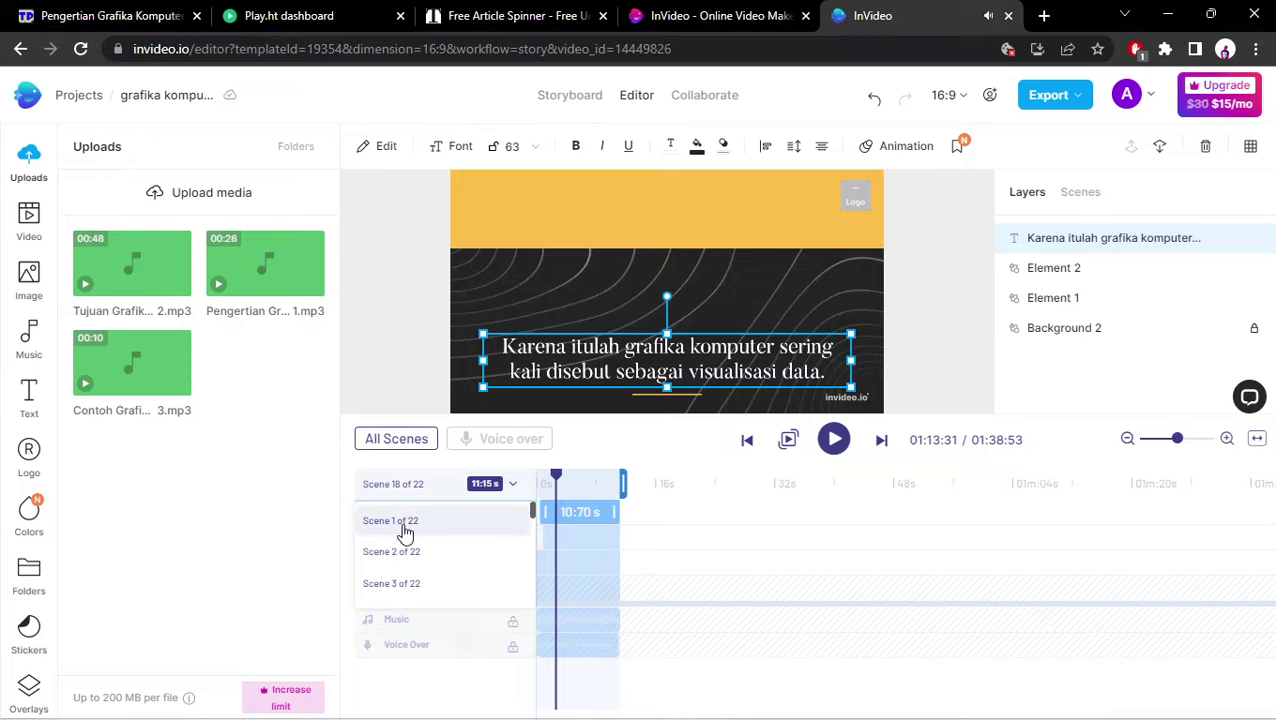
left_click(400, 522)
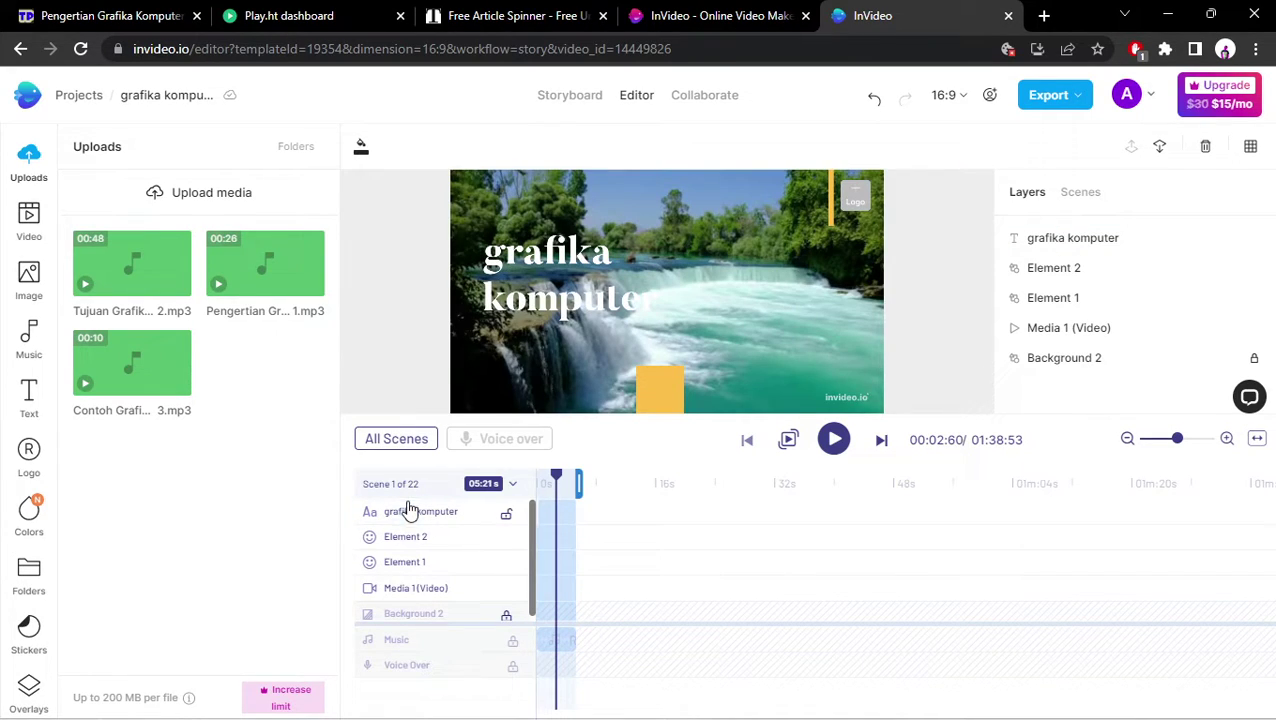
left_click(408, 488)
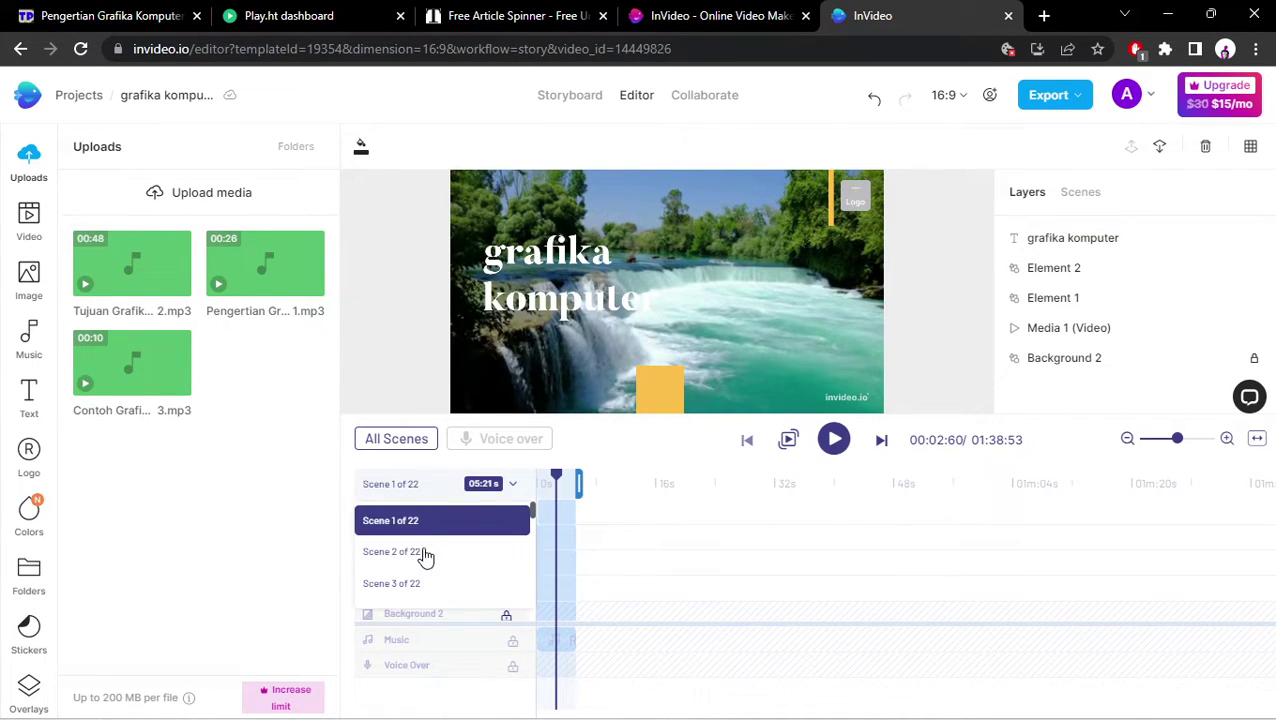
left_click(498, 487)
left_click(498, 487)
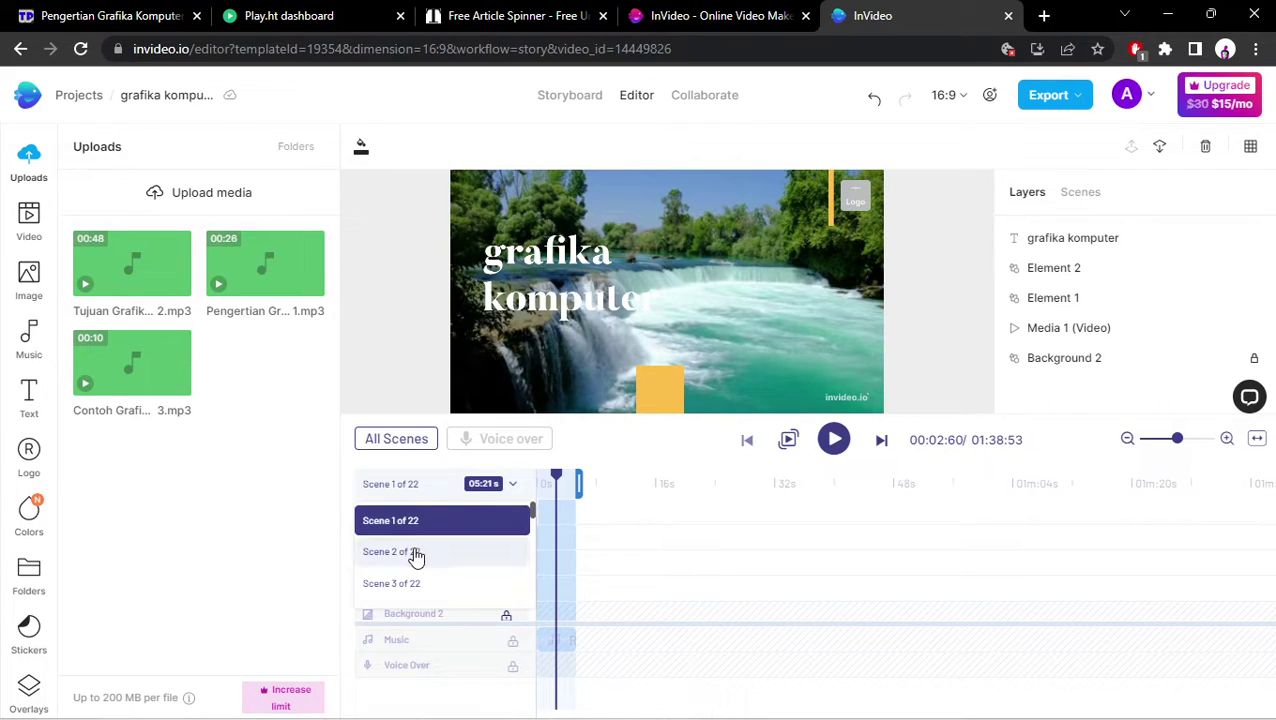
scroll(418, 560, "down", 6)
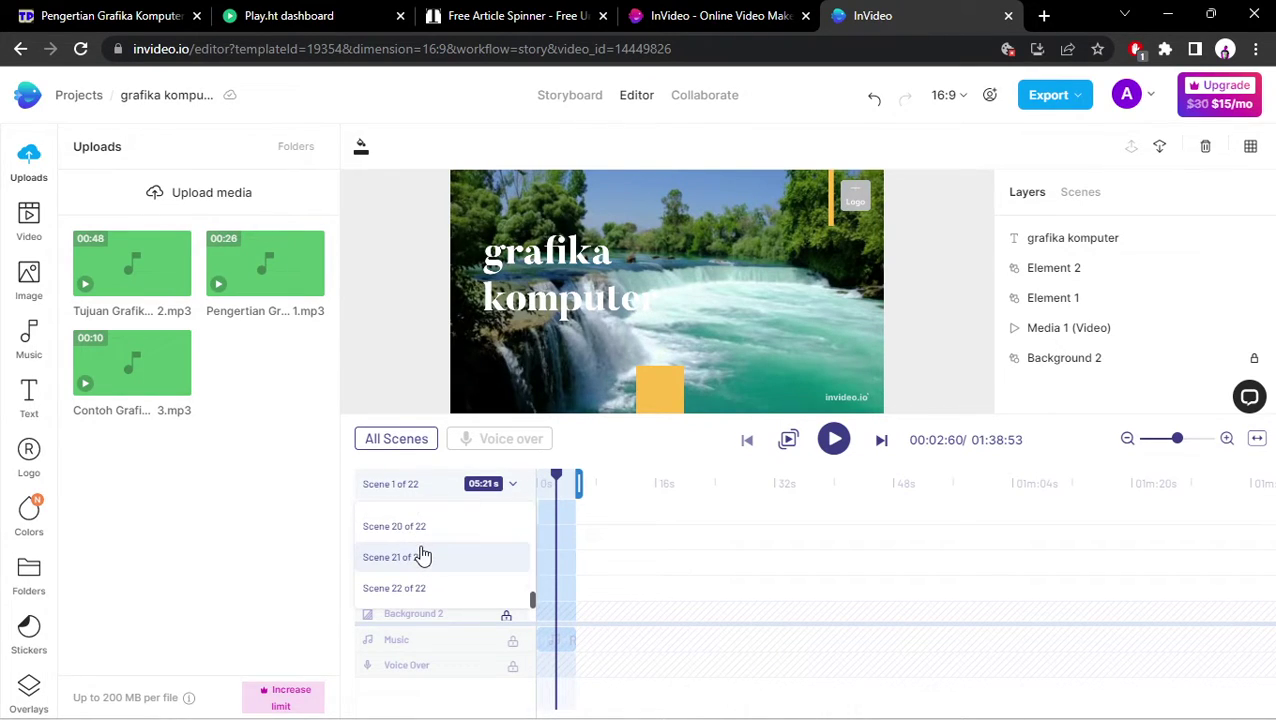
left_click(421, 588)
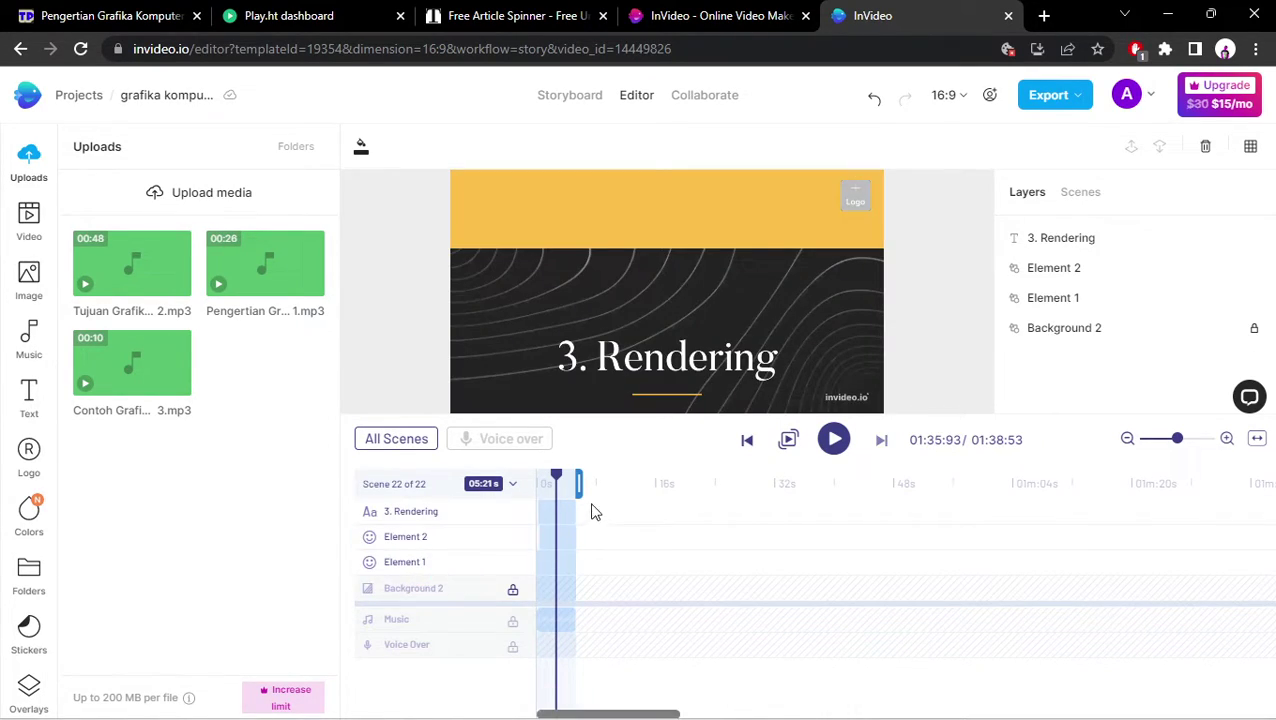
Replay the "3. Rendering" scene from its start, and return to the full project timeline by way of the storyboard.
key("space")
left_click_drag(567, 470, 543, 487)
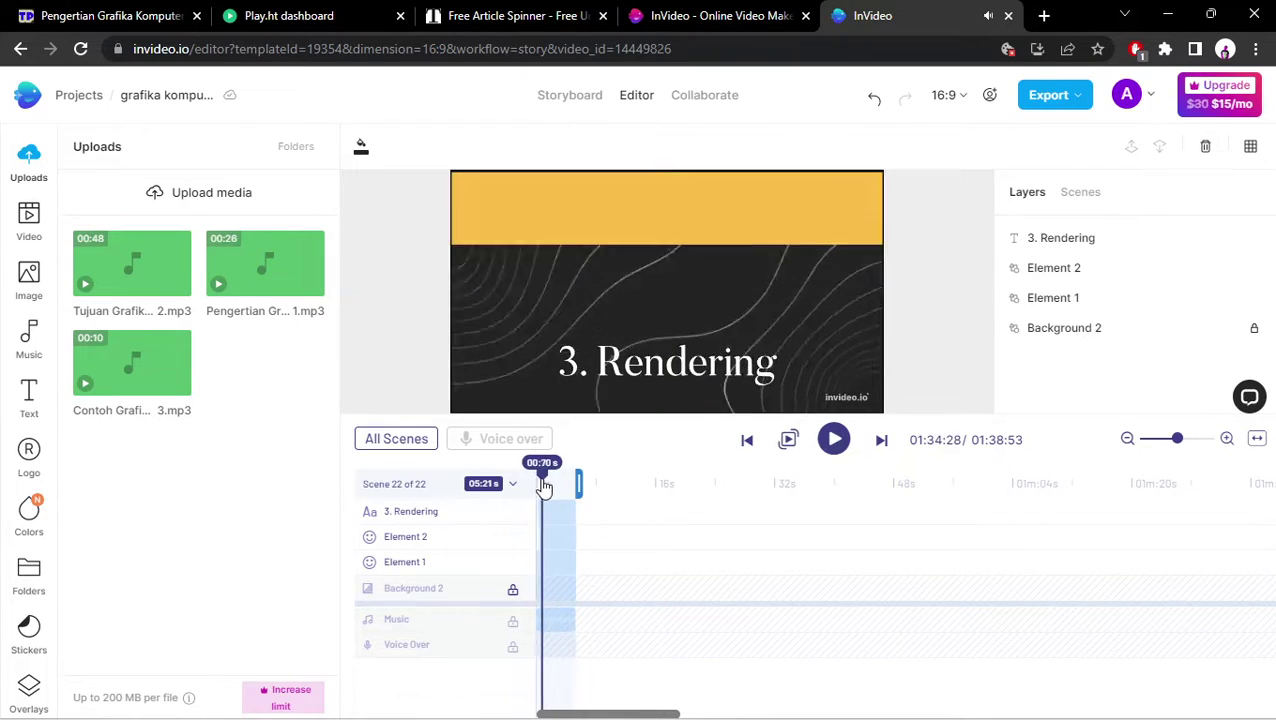
left_click(430, 537)
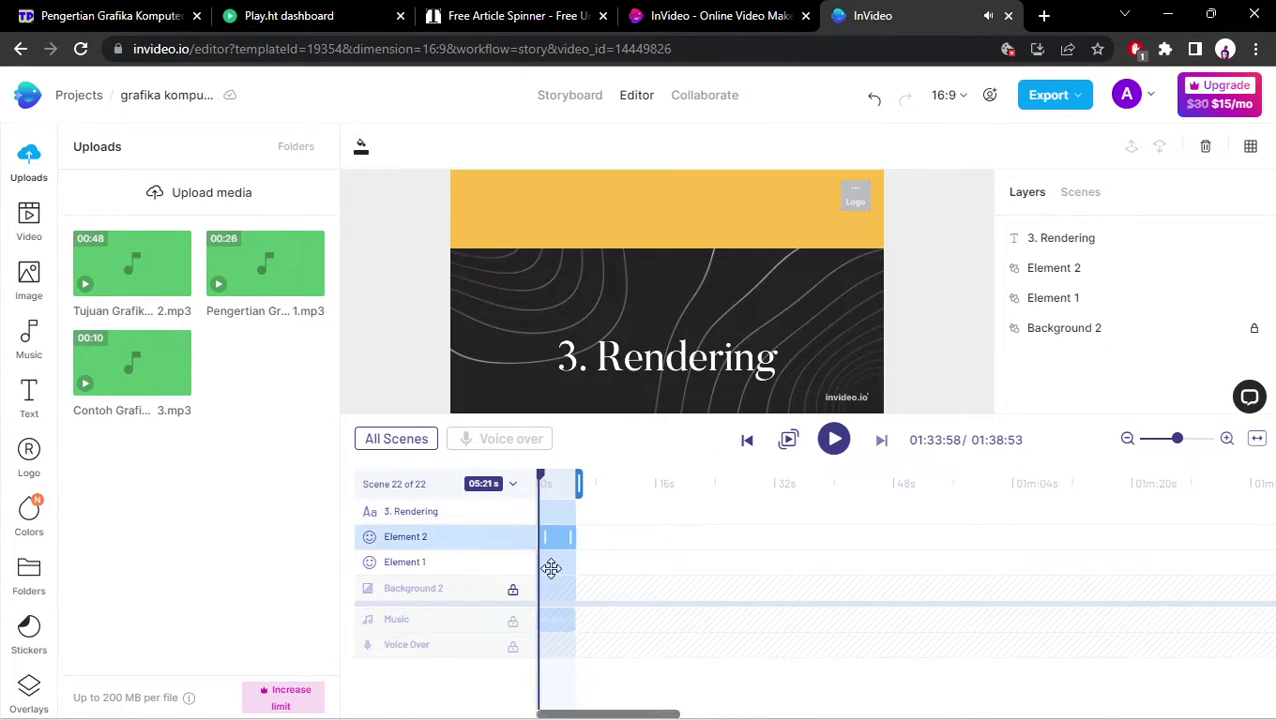
left_click_drag(551, 568, 544, 618)
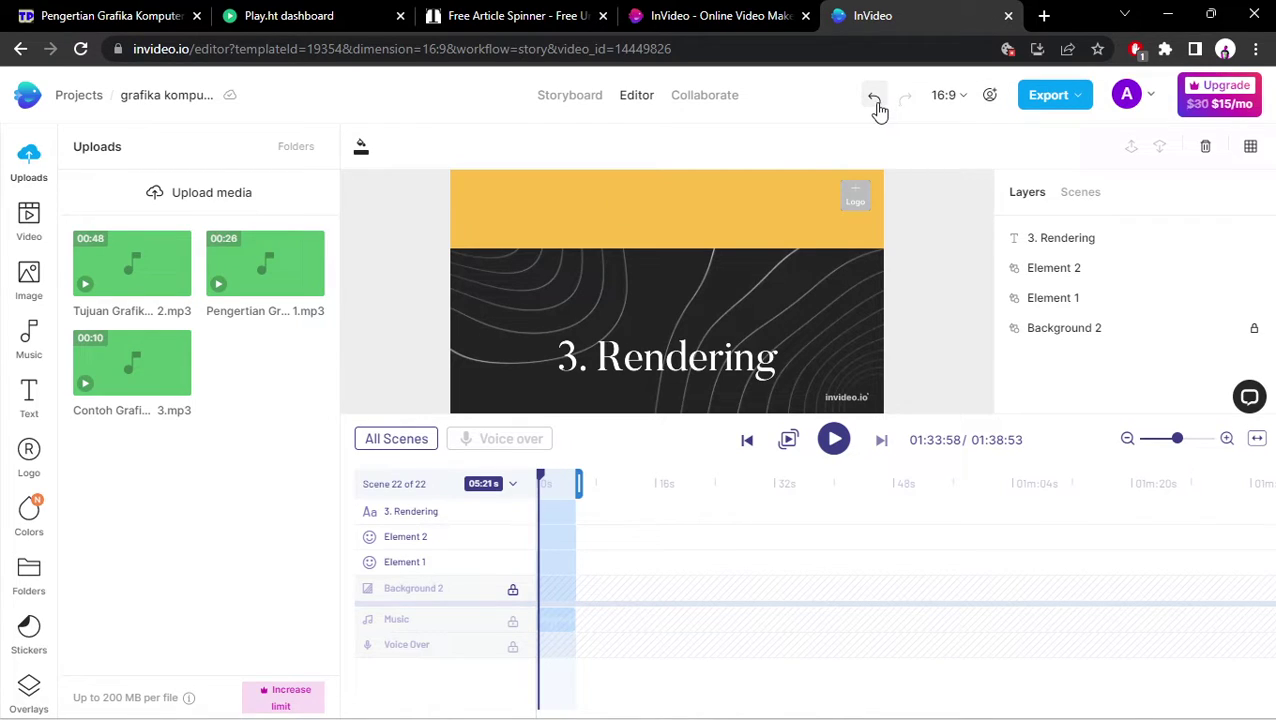
left_click(603, 102)
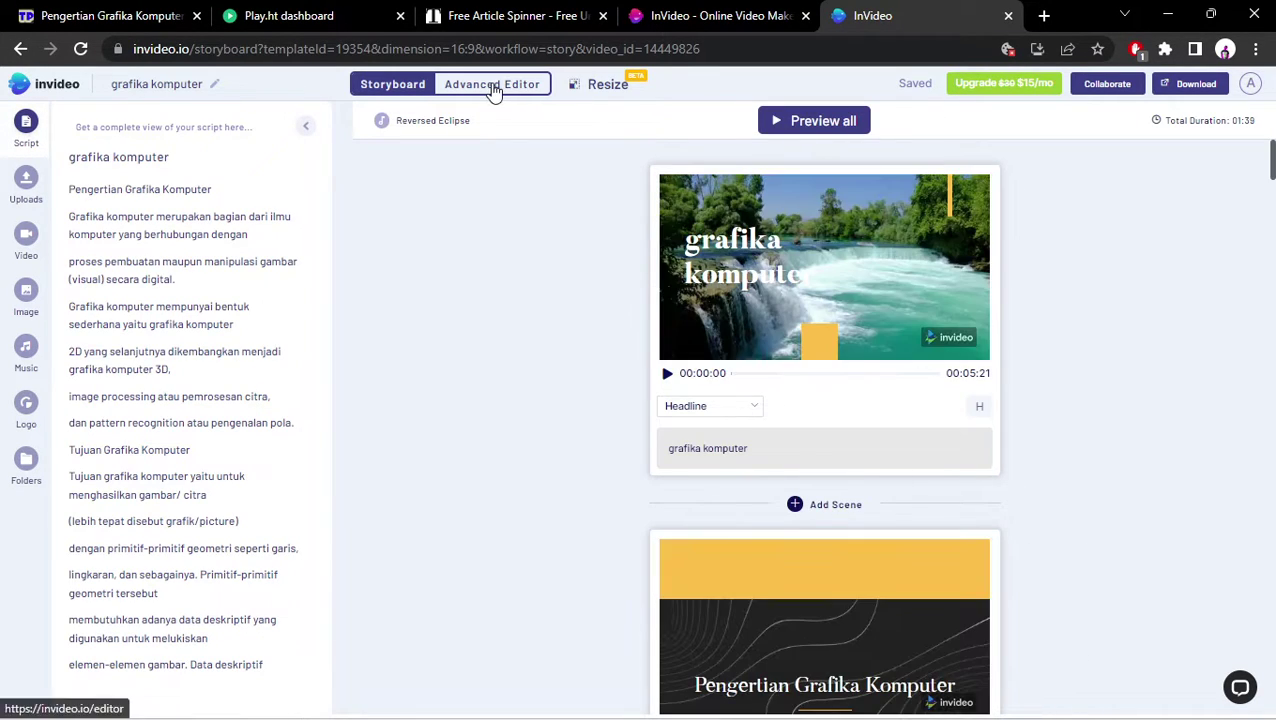
left_click(494, 88)
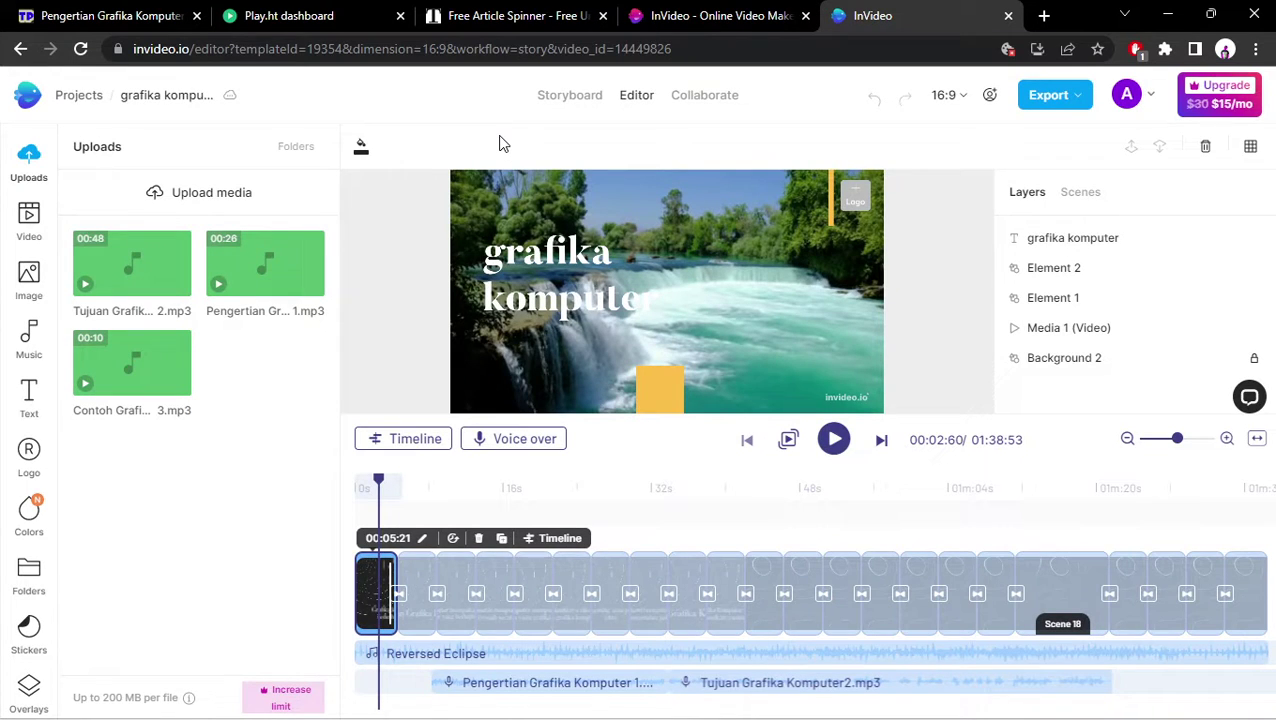
Play to the end of the second voice-over and add the 10-second Contoh Grafika voice-over at 01:21:98, on the Contoh Grafika Komputer title scene.
left_click(930, 487)
key("space")
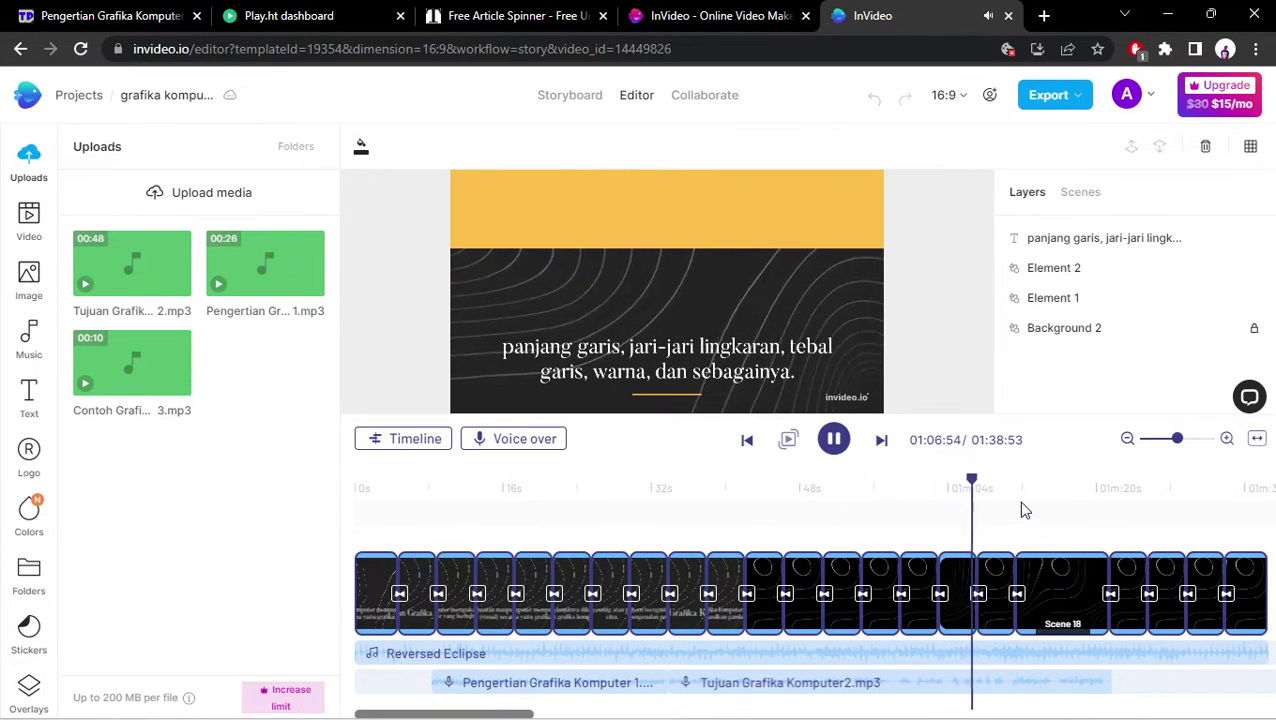
left_click_drag(997, 490, 1100, 495)
key("space")
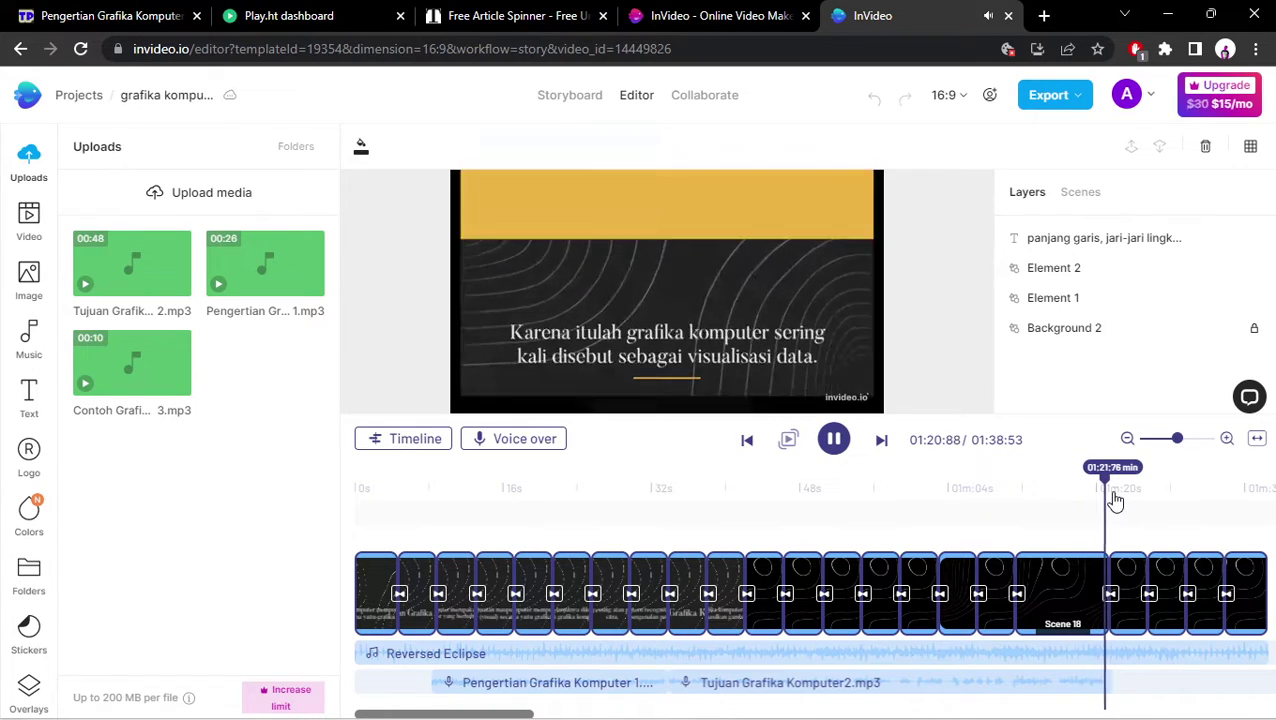
key("space")
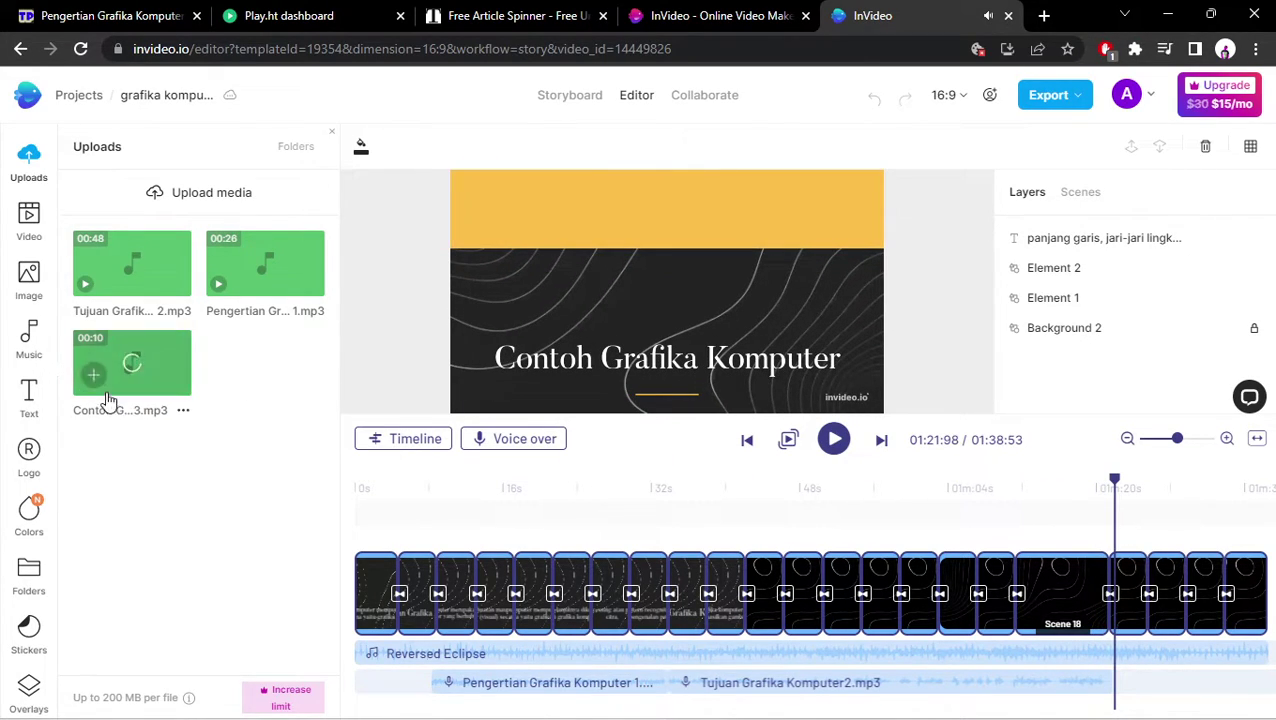
left_click(96, 380)
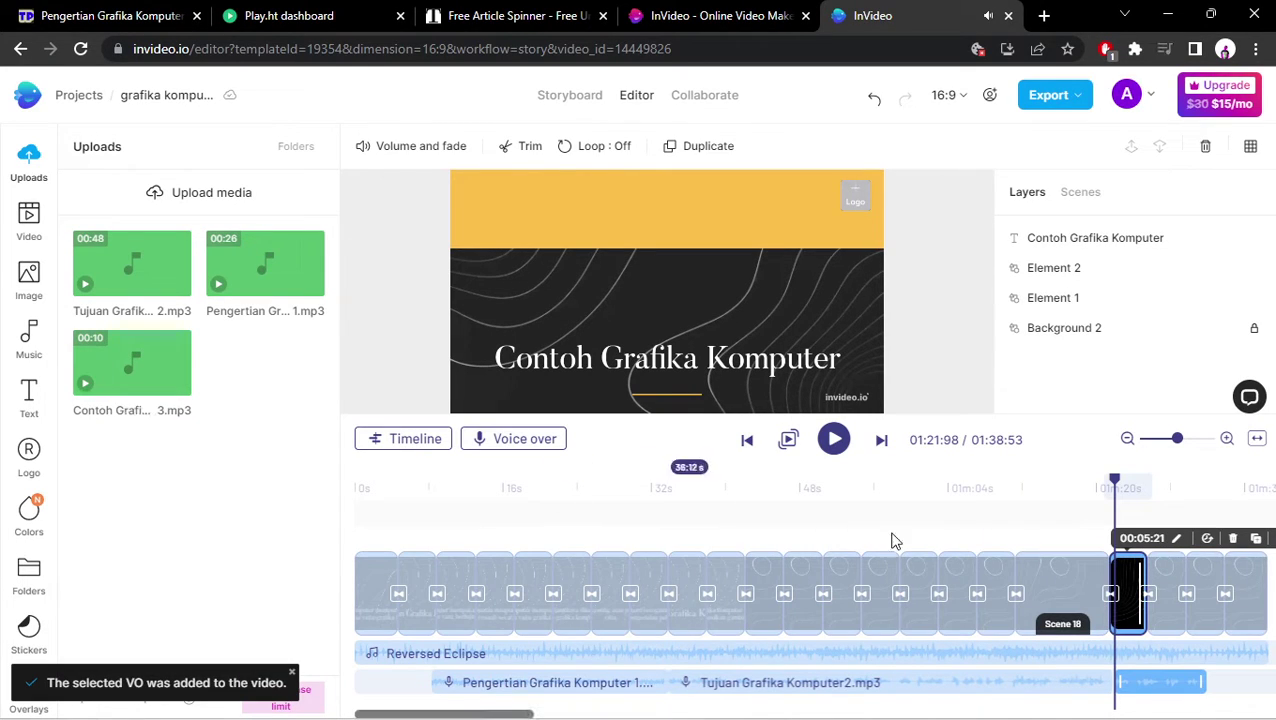
Play back the third voice-over from just before the Contoh Grafika Komputer scene through to the "3. Rendering" scene.
left_click(1094, 492)
key("space")
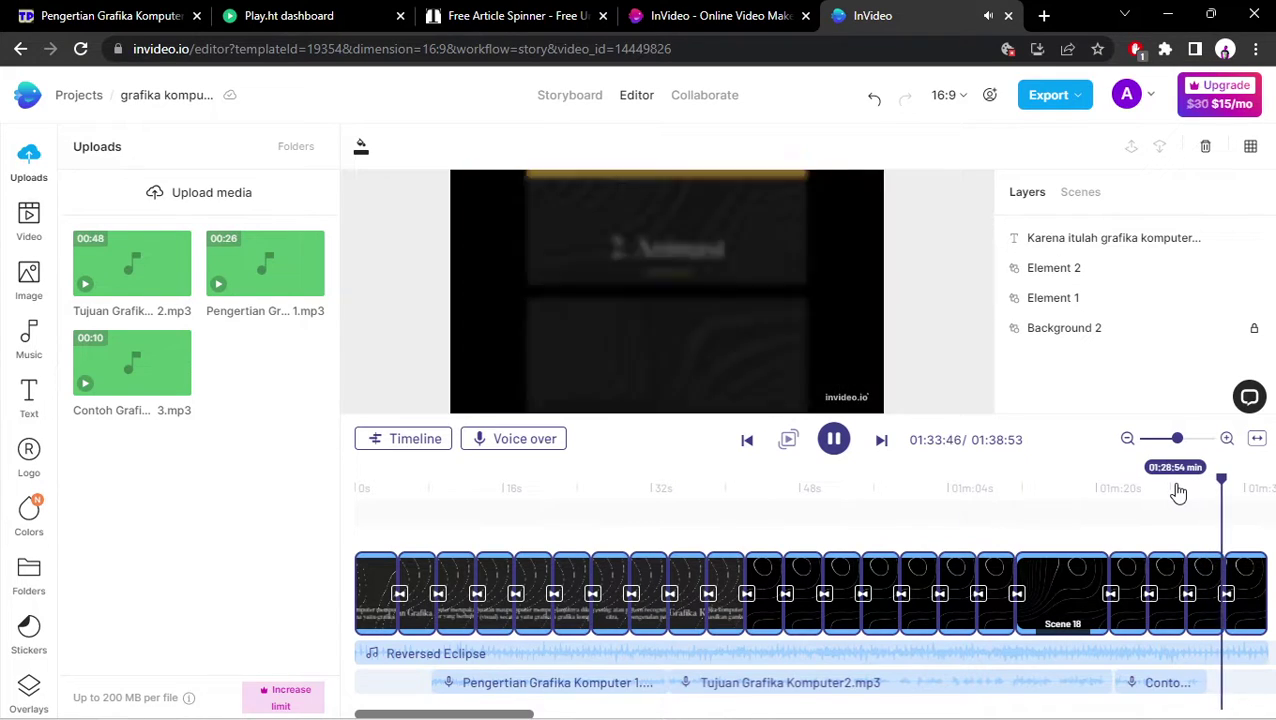
key("space")
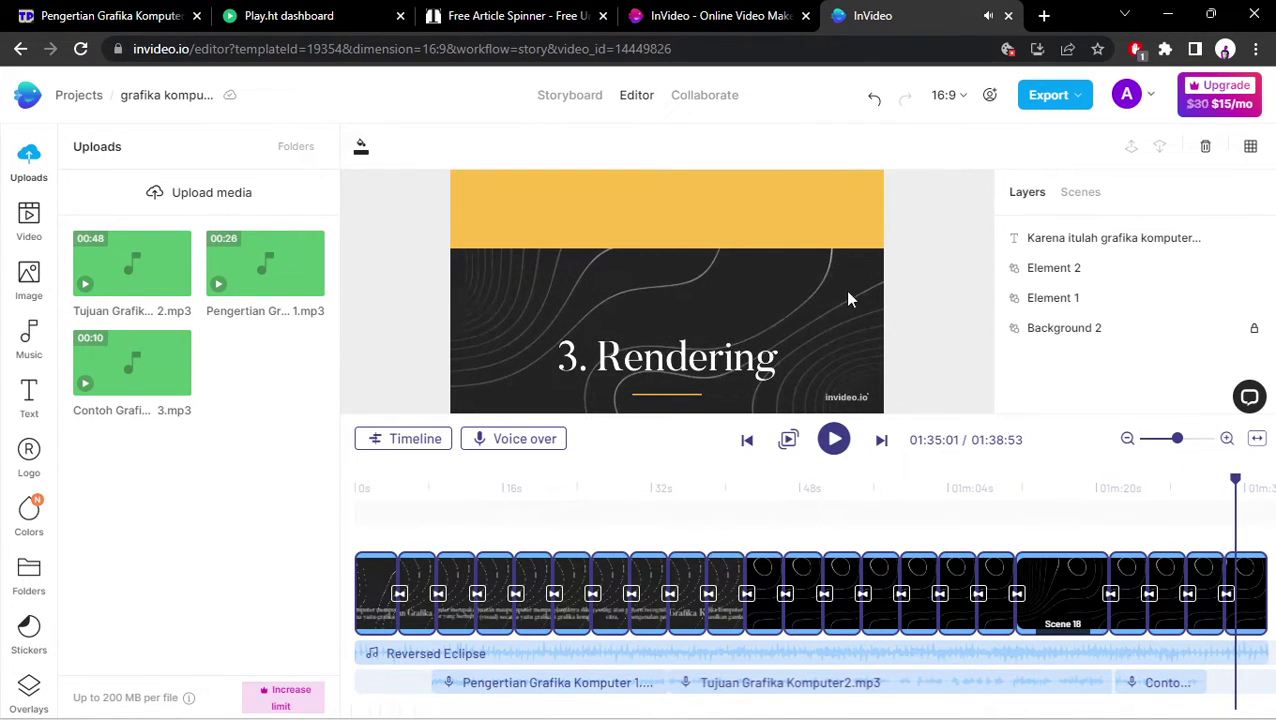
In the storyboard, search the stock images for "camera" and add the lens photo with blue light streaks to the Pengertian Grafika Komputer scene.
left_click(570, 97)
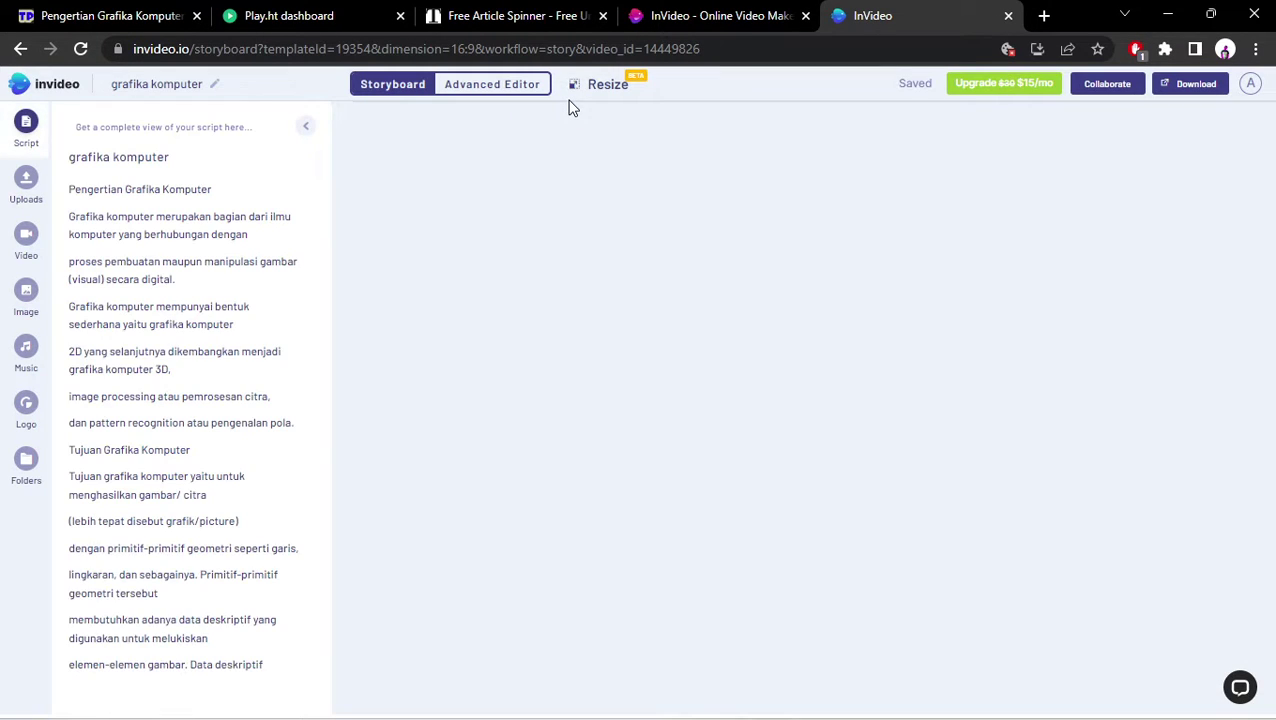
scroll(507, 399, "down", 10)
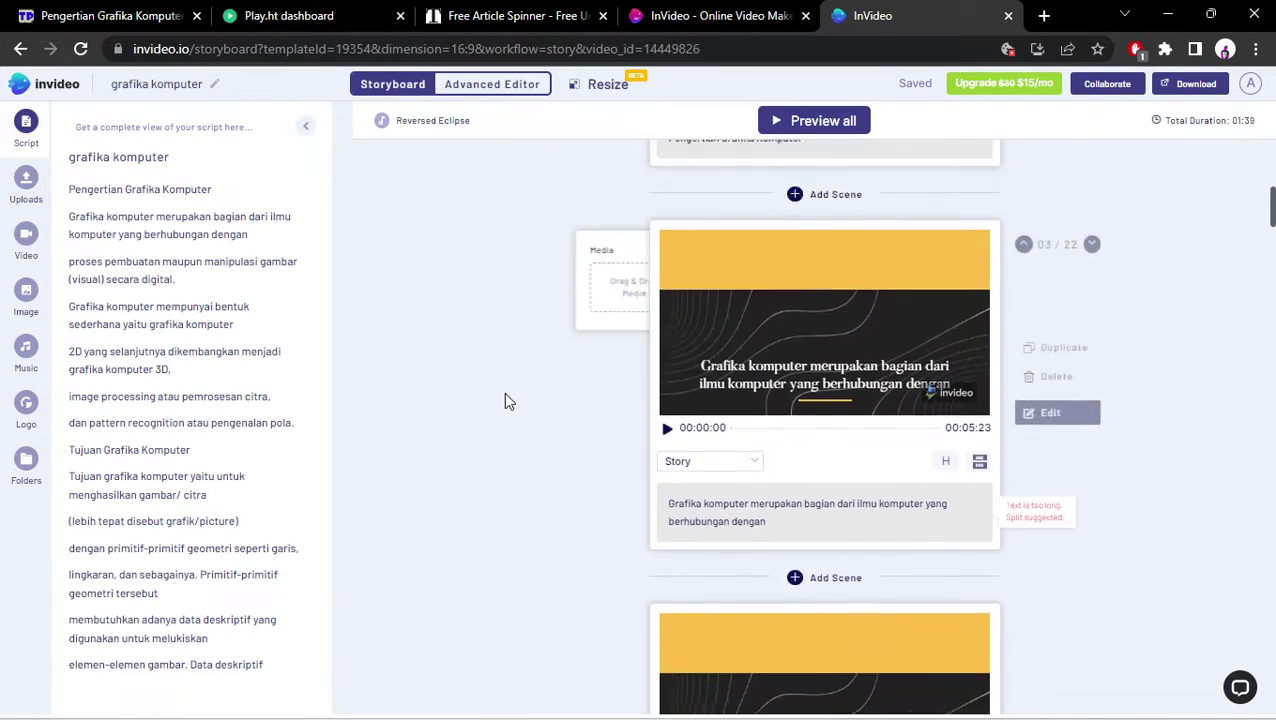
scroll(566, 323, "up", 10)
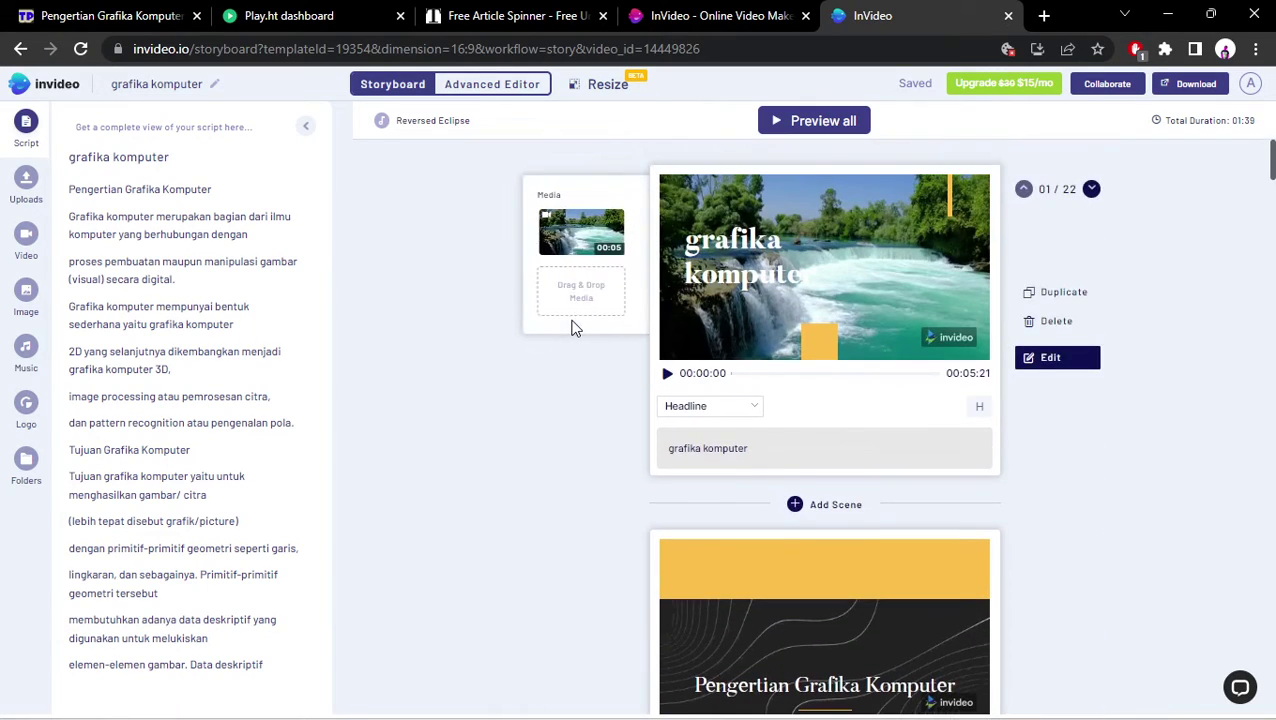
scroll(600, 310, "down", 6)
scroll(600, 235, "up", 2)
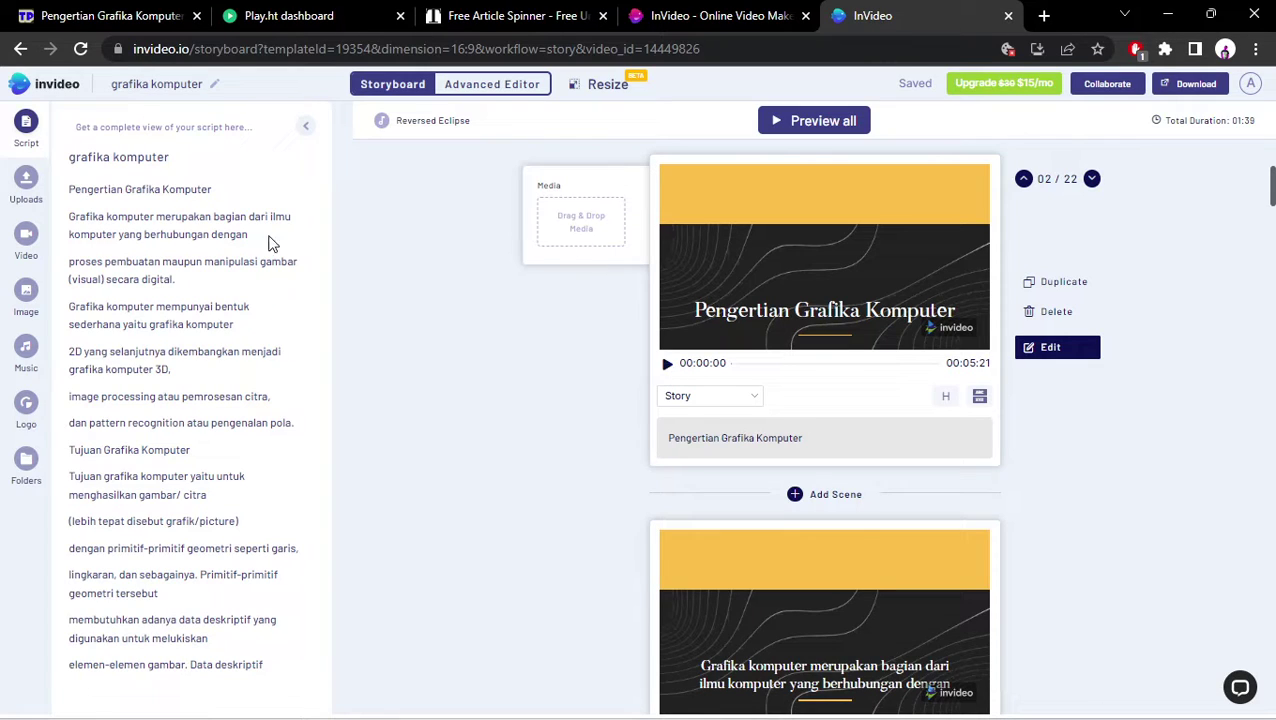
left_click(26, 290)
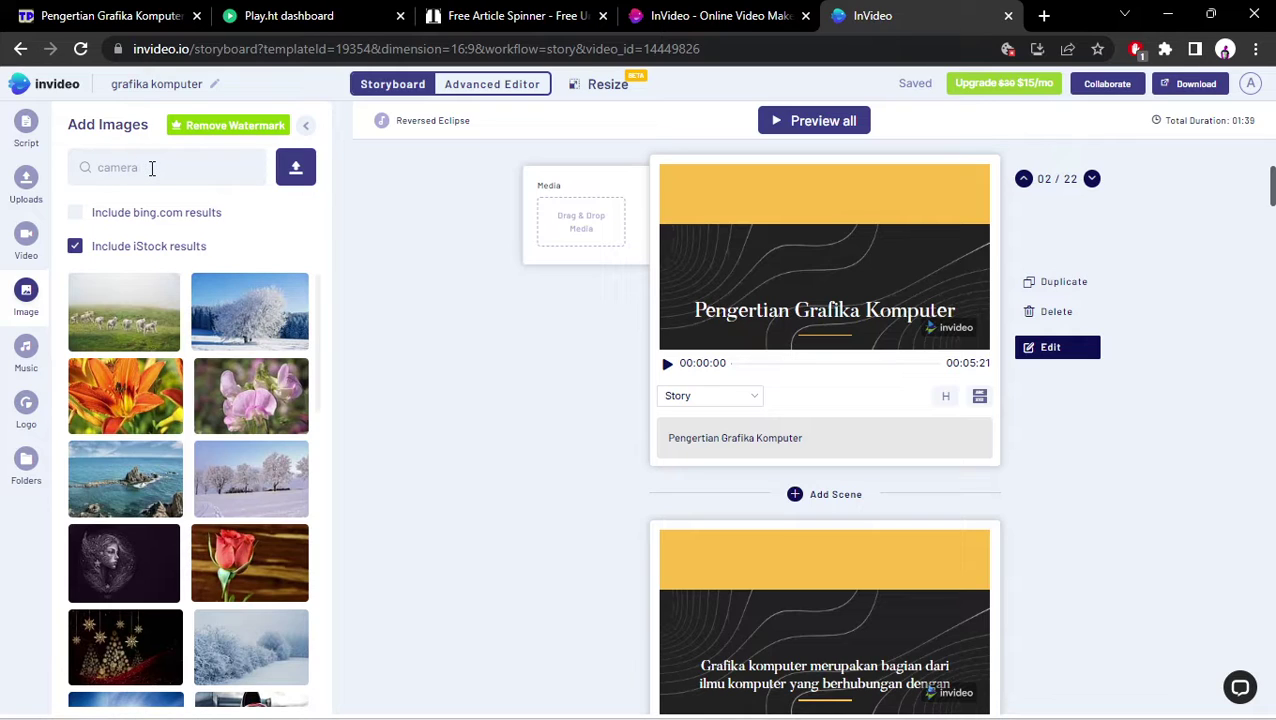
left_click(295, 170)
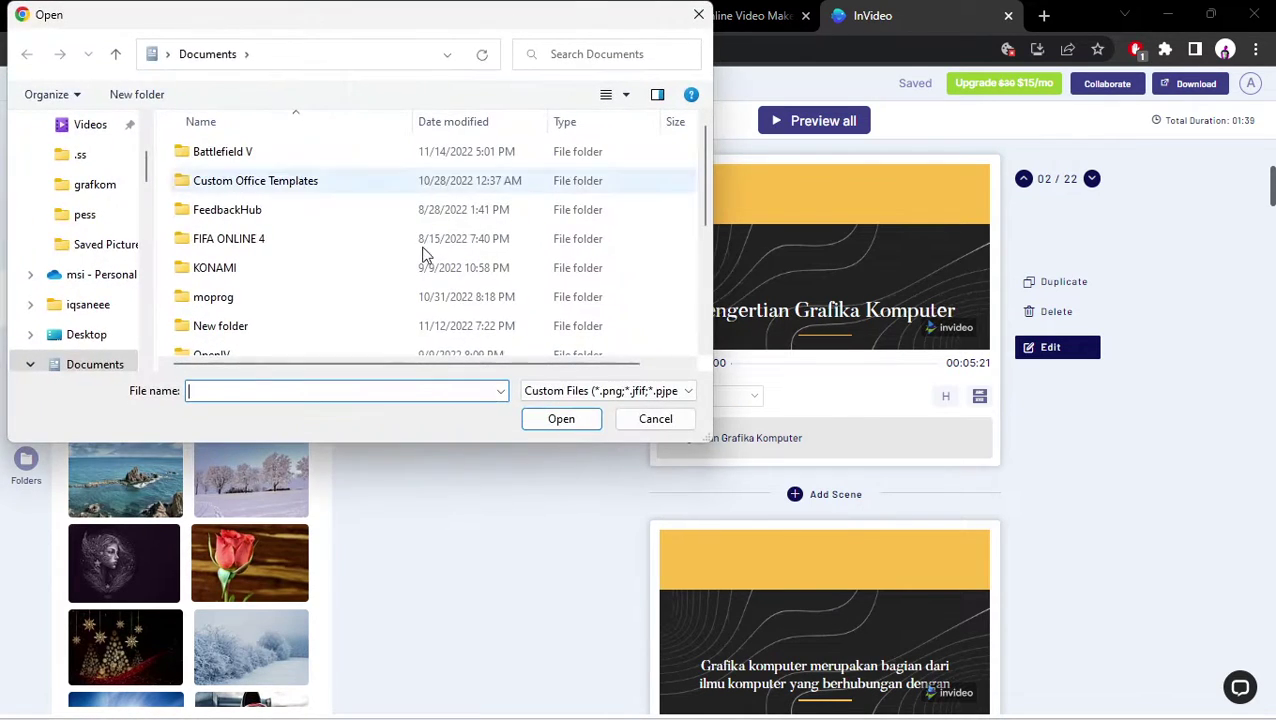
left_click(700, 15)
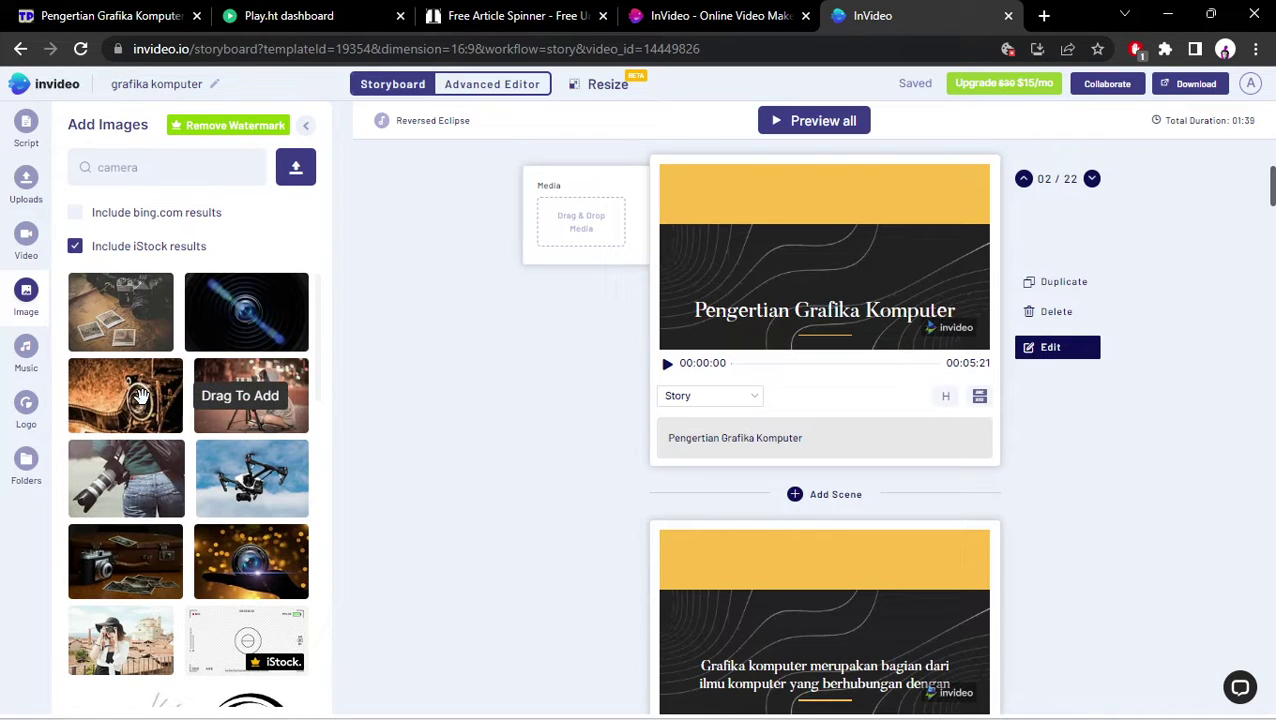
left_click_drag(248, 311, 566, 228)
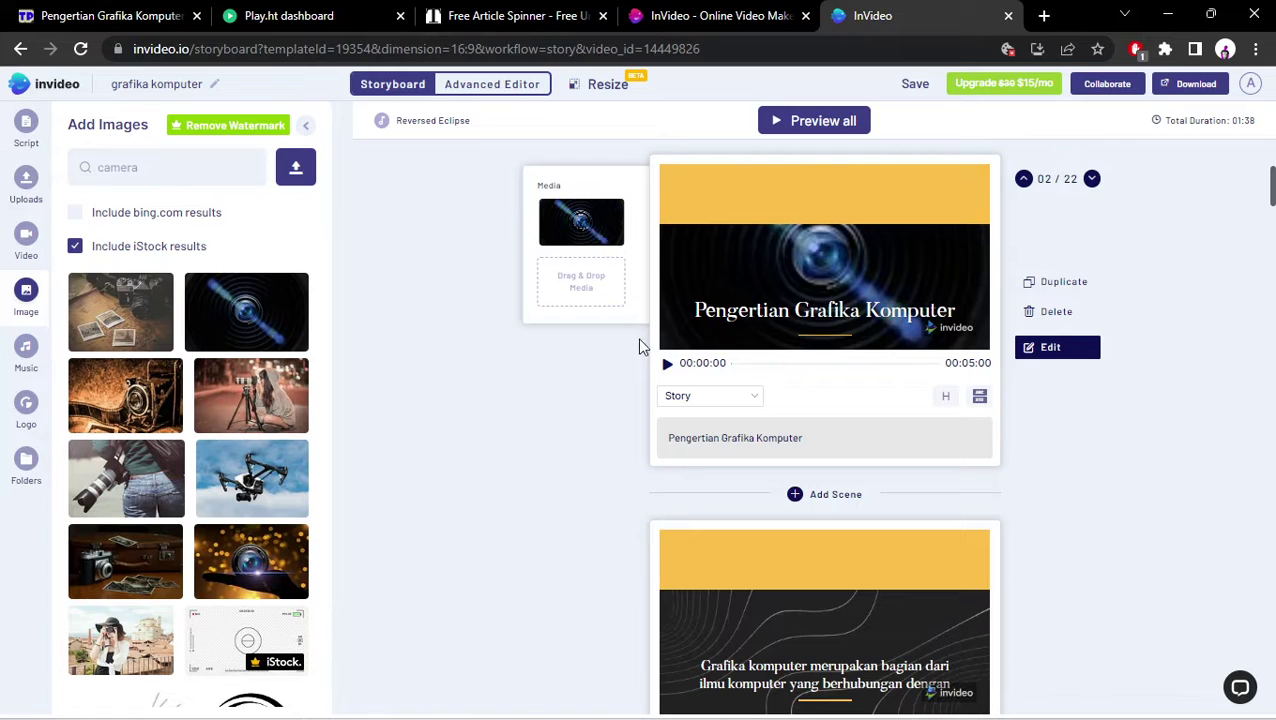
Include bing.com results in the camera image search and add the photo of a lens against golden bokeh lights to scene 3.
scroll(683, 366, "down", 3)
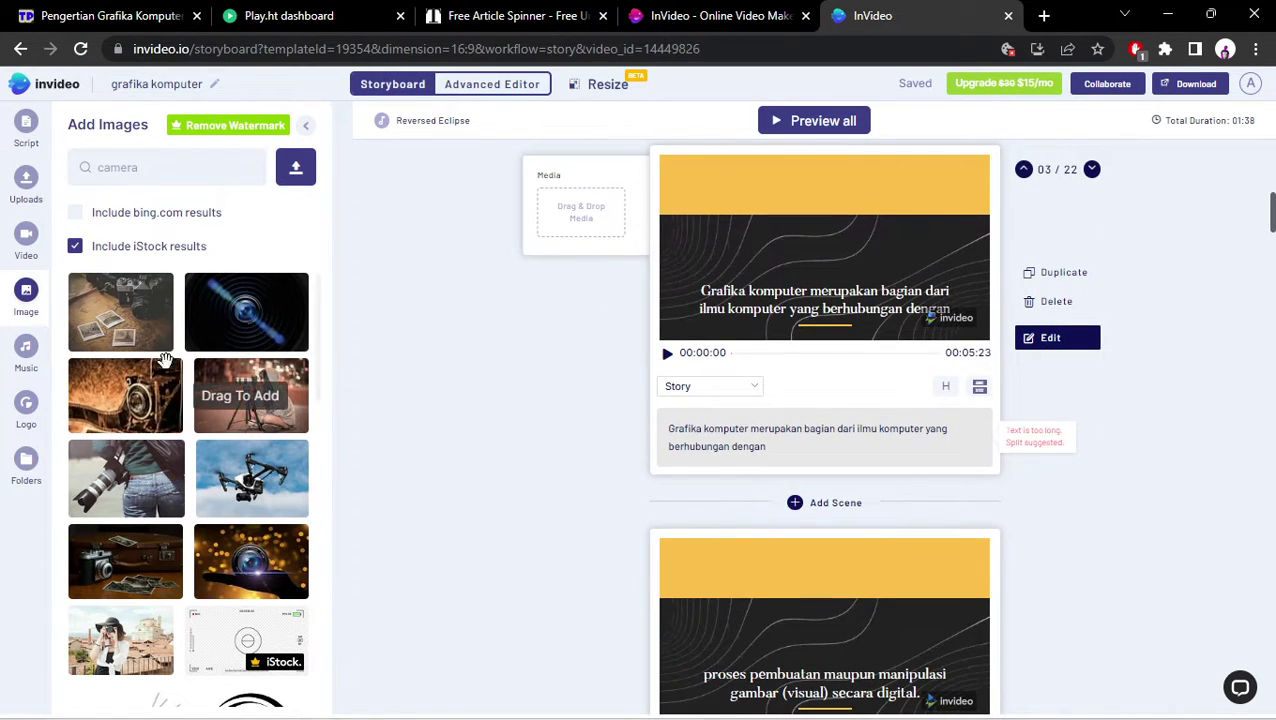
scroll(180, 400, "down", 3)
scroll(180, 400, "up", 3)
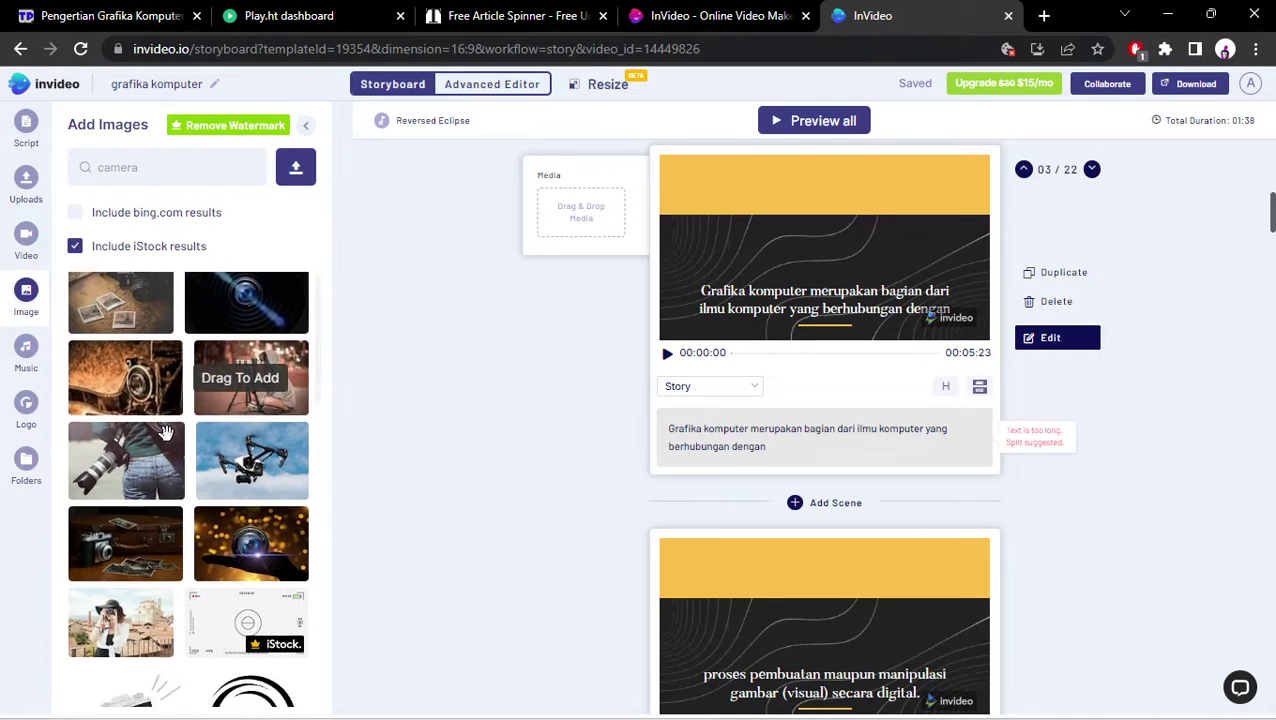
scroll(150, 400, "down", 5)
scroll(152, 400, "up", 5)
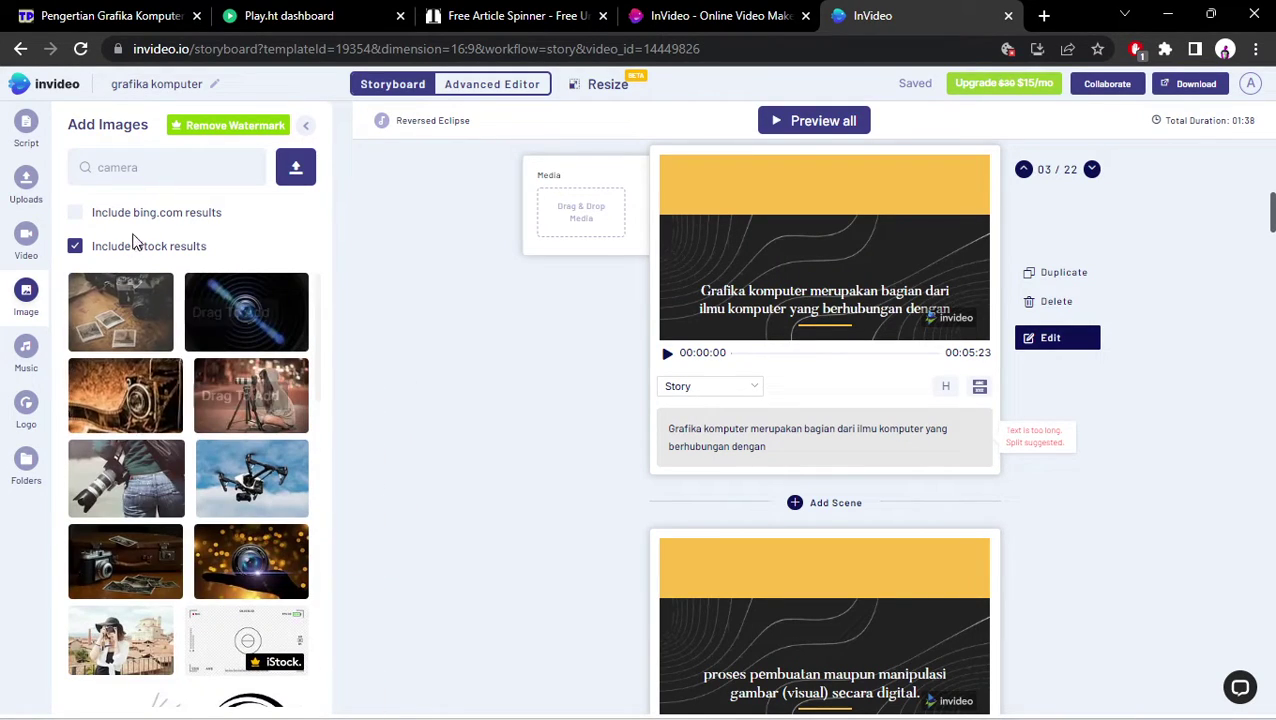
left_click(148, 168)
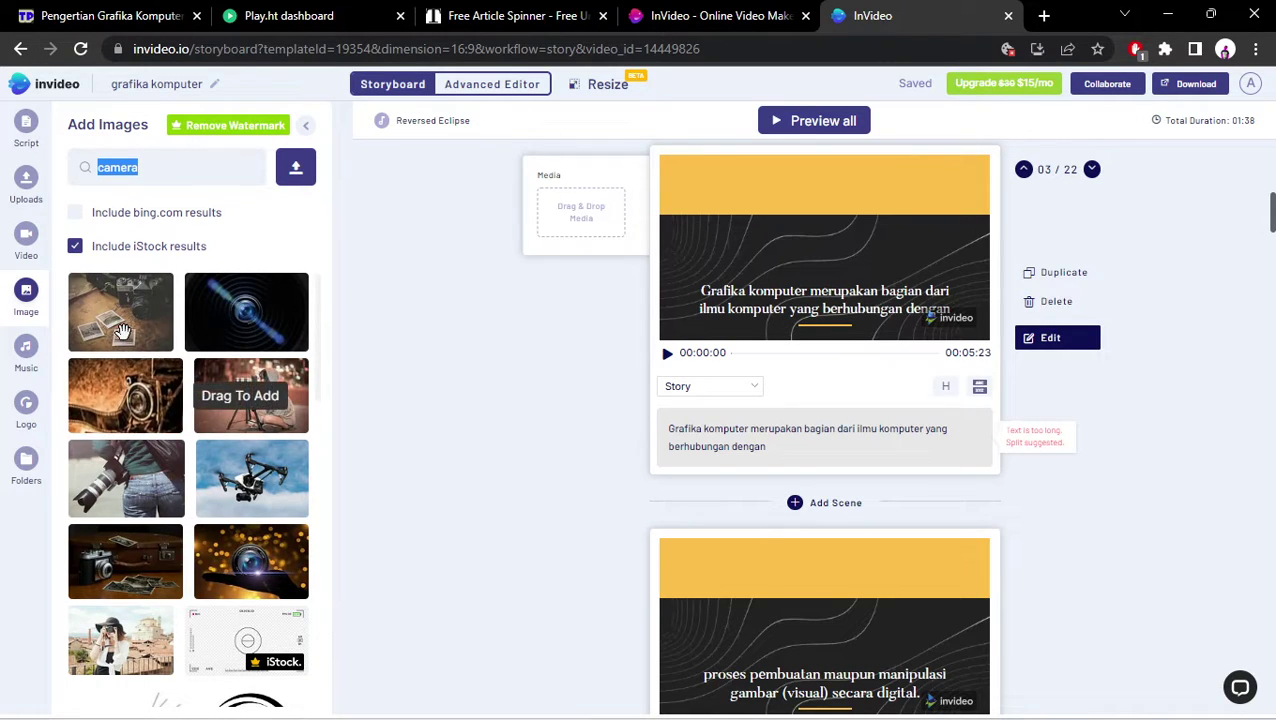
left_click(109, 218)
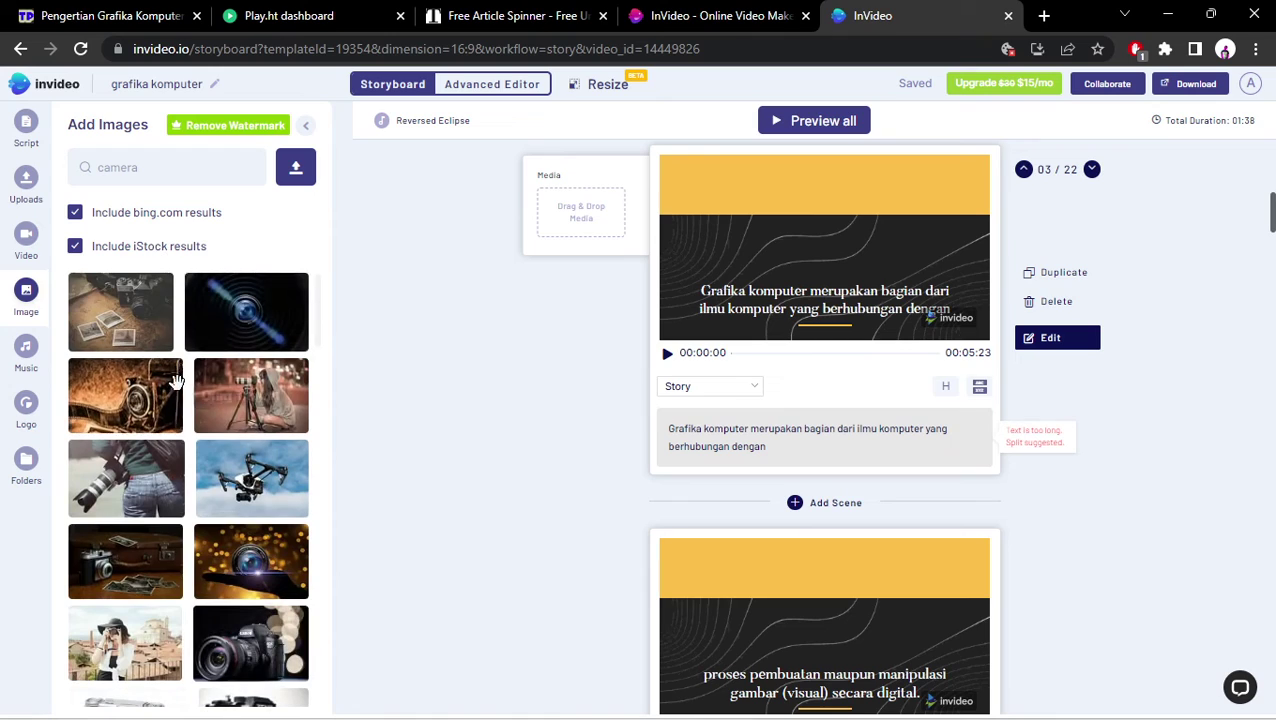
scroll(175, 380, "down", 3)
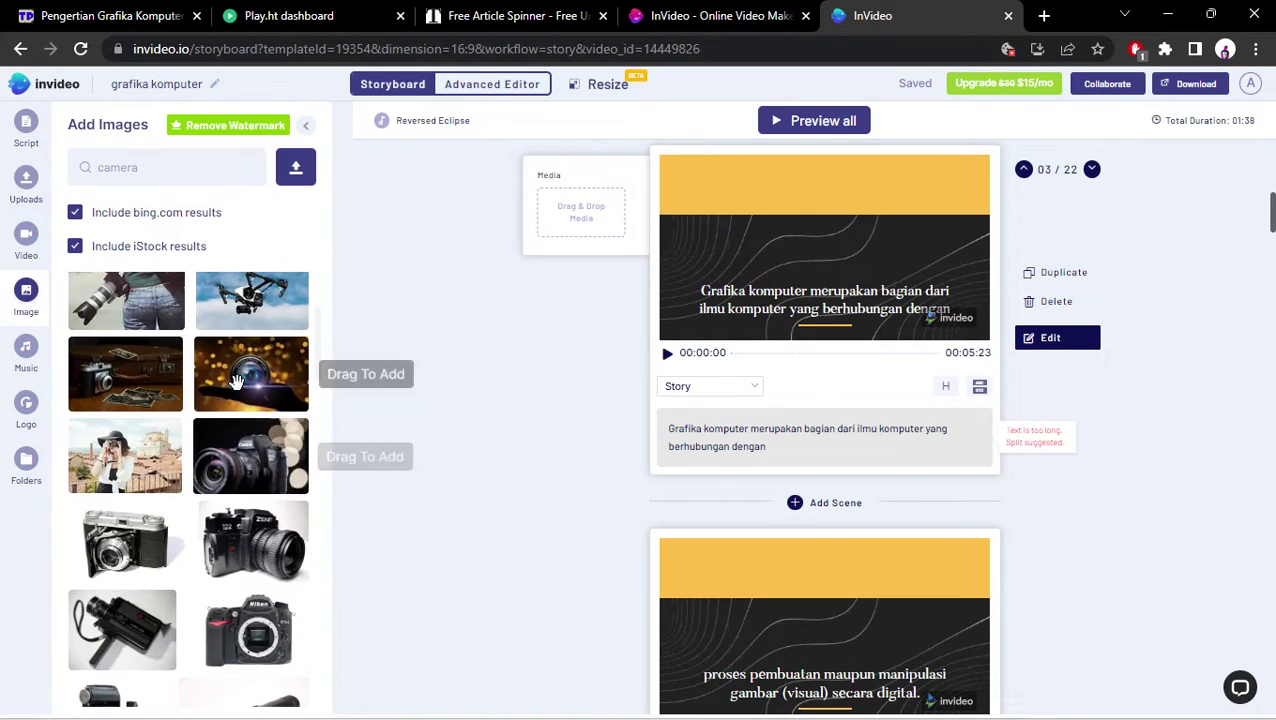
left_click_drag(236, 381, 566, 226)
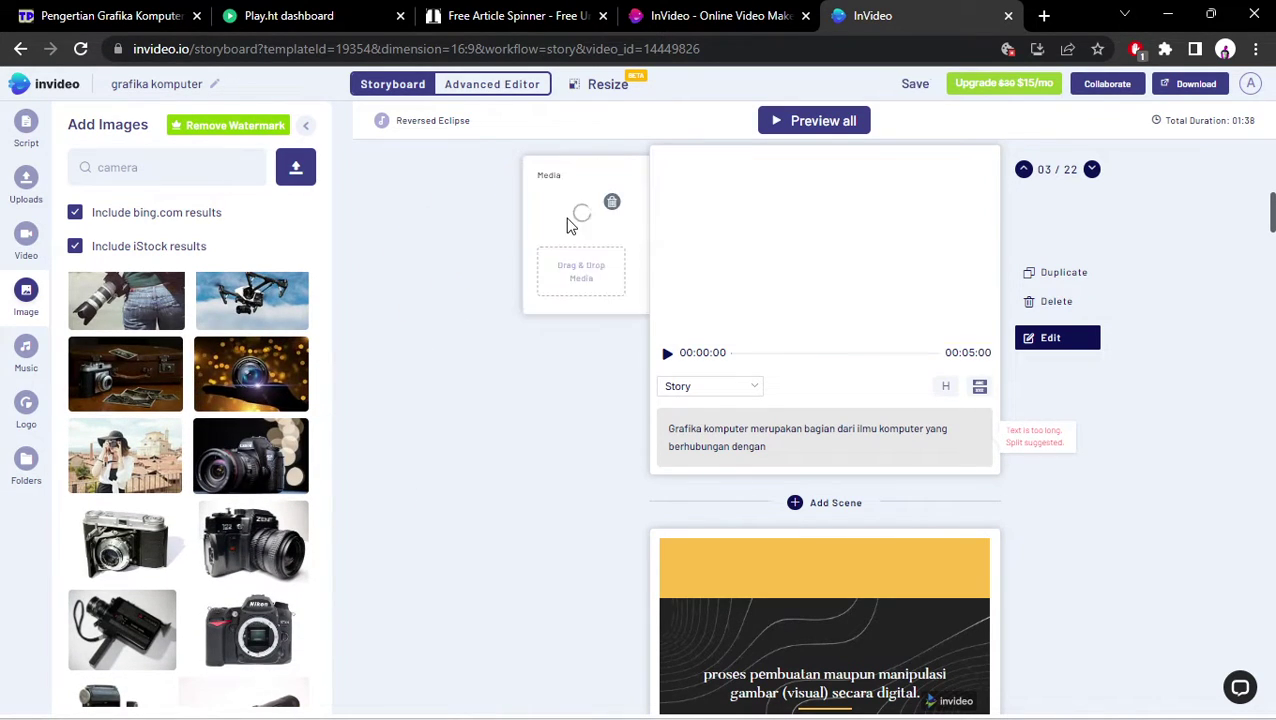
Search the stock images for "roll film" and add the antique folding camera photo on black to scene 4.
scroll(621, 440, "down", 3)
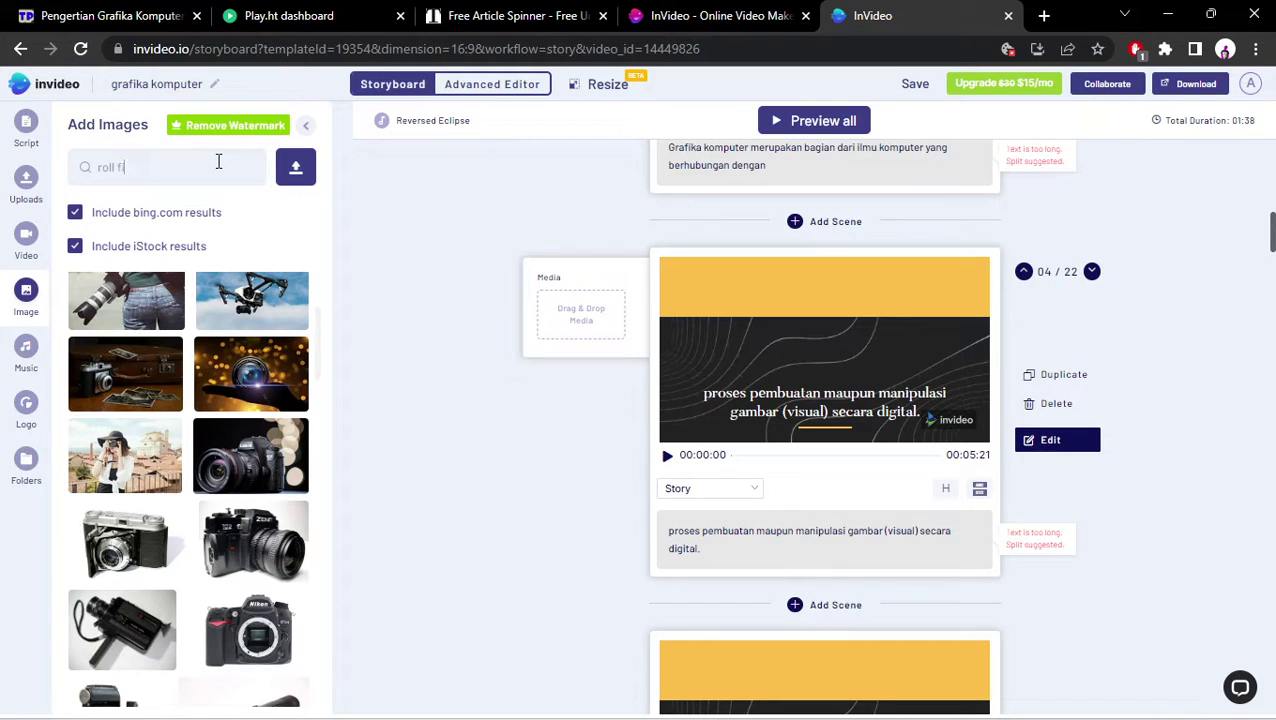
type("m")
key("Return")
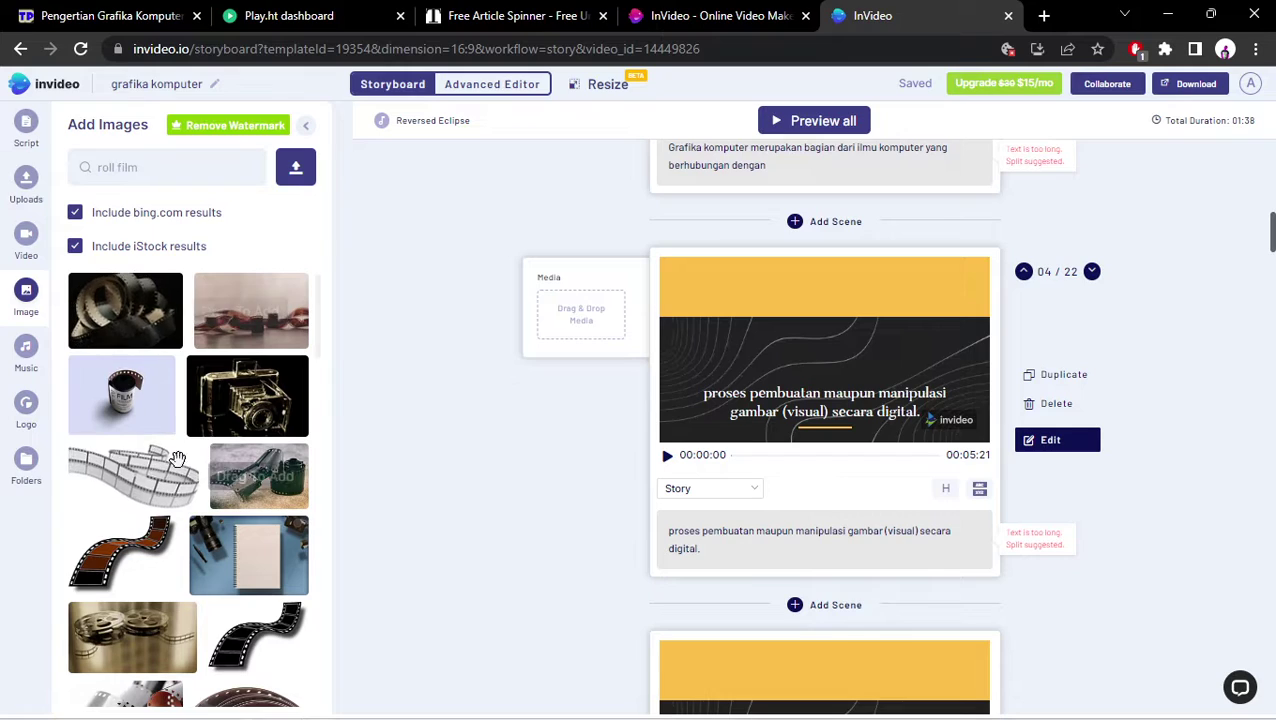
left_click_drag(247, 395, 578, 320)
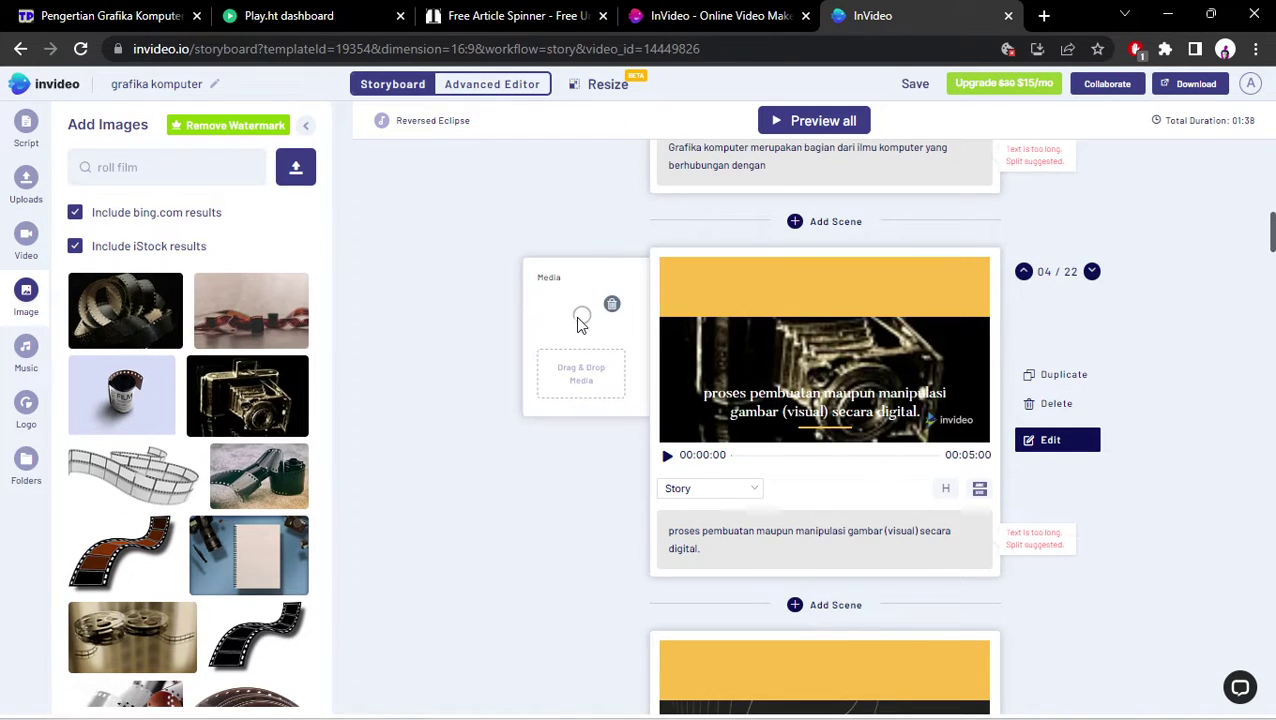
Add the photo of green-tinted film negative strips from the roll film results to scene 5.
scroll(455, 357, "down", 3)
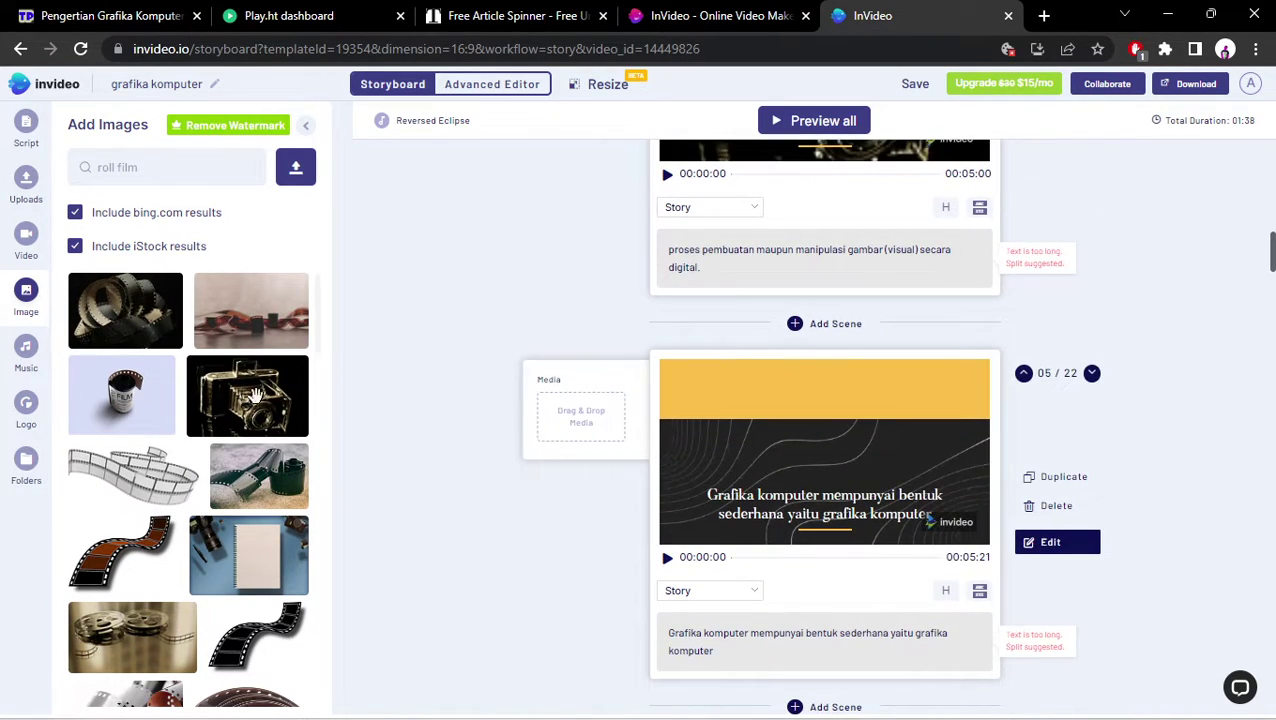
scroll(255, 395, "down", 6)
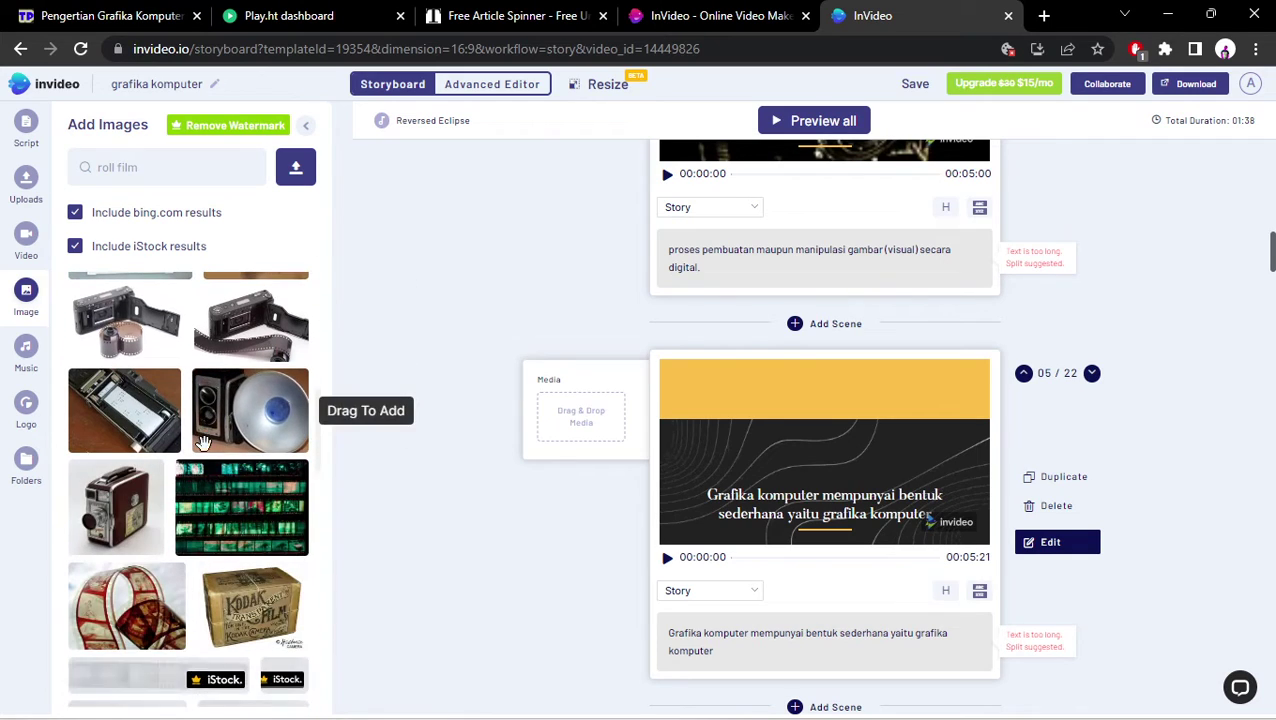
left_click_drag(241, 505, 561, 441)
Search the stock images for "film" and add the lit theatre curtain photo to scene 6.
scroll(423, 432, "down", 3)
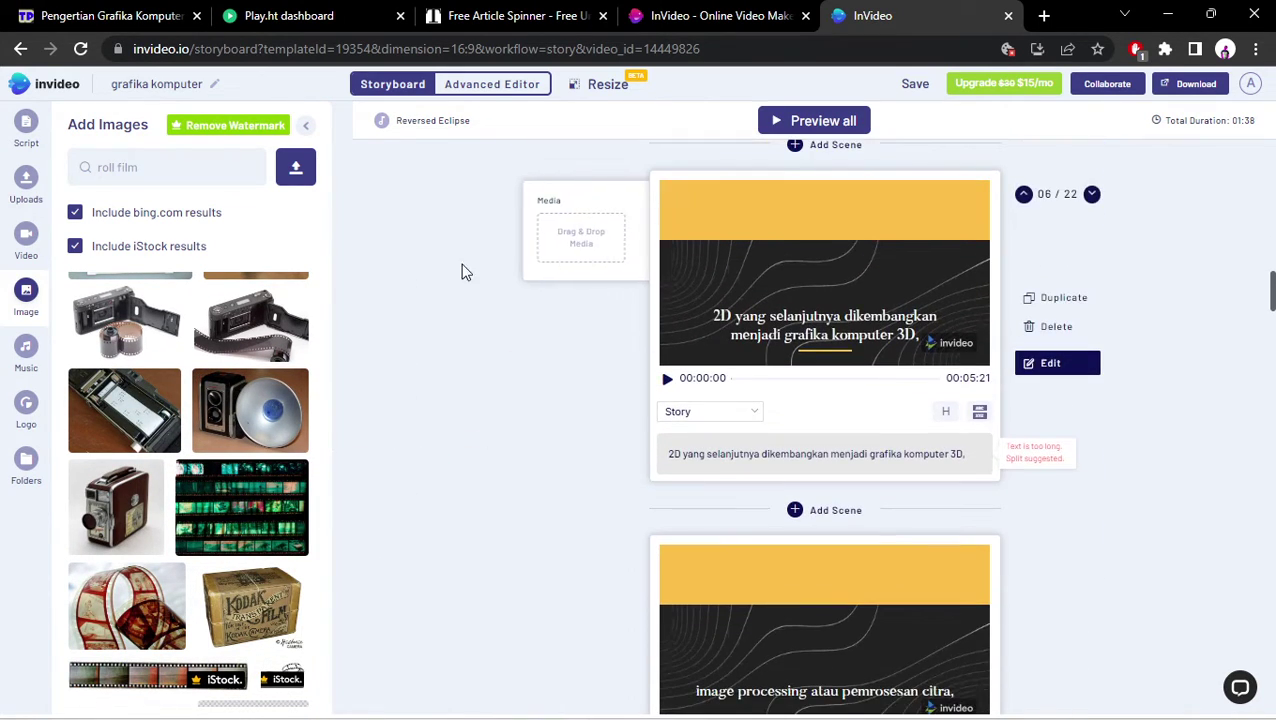
scroll(250, 455, "down", 5)
scroll(200, 400, "up", 6)
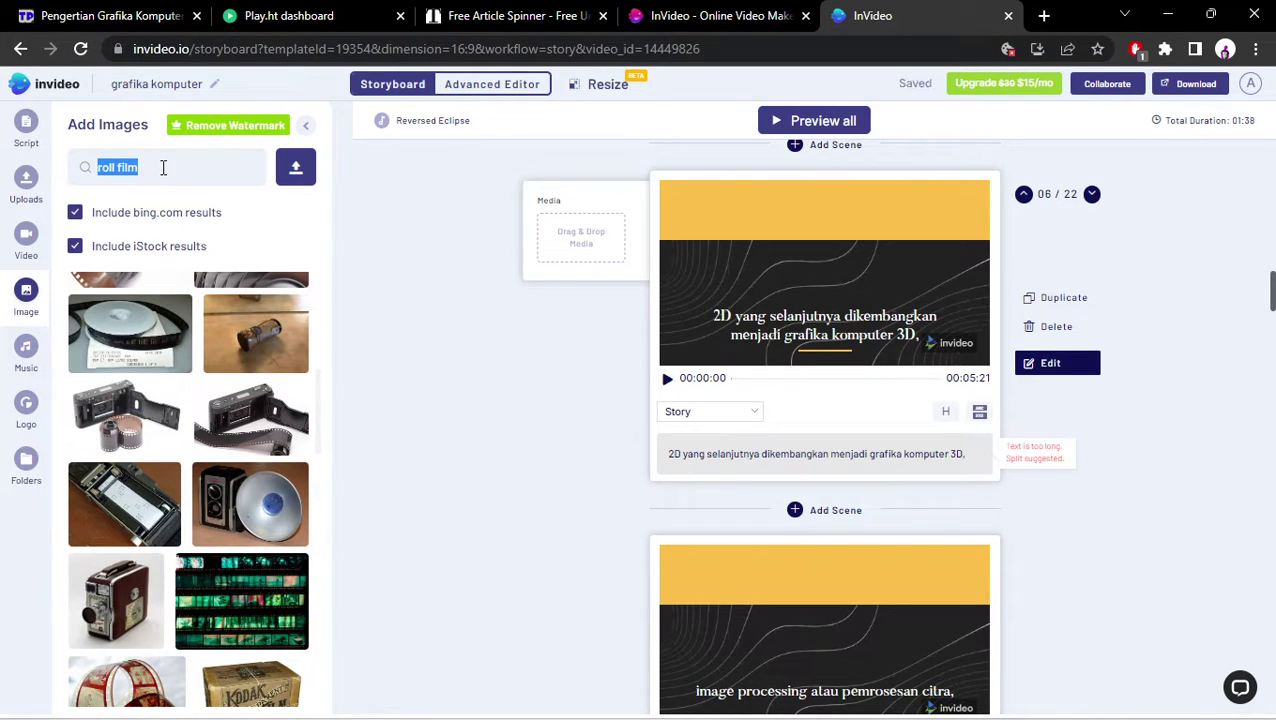
key("Return")
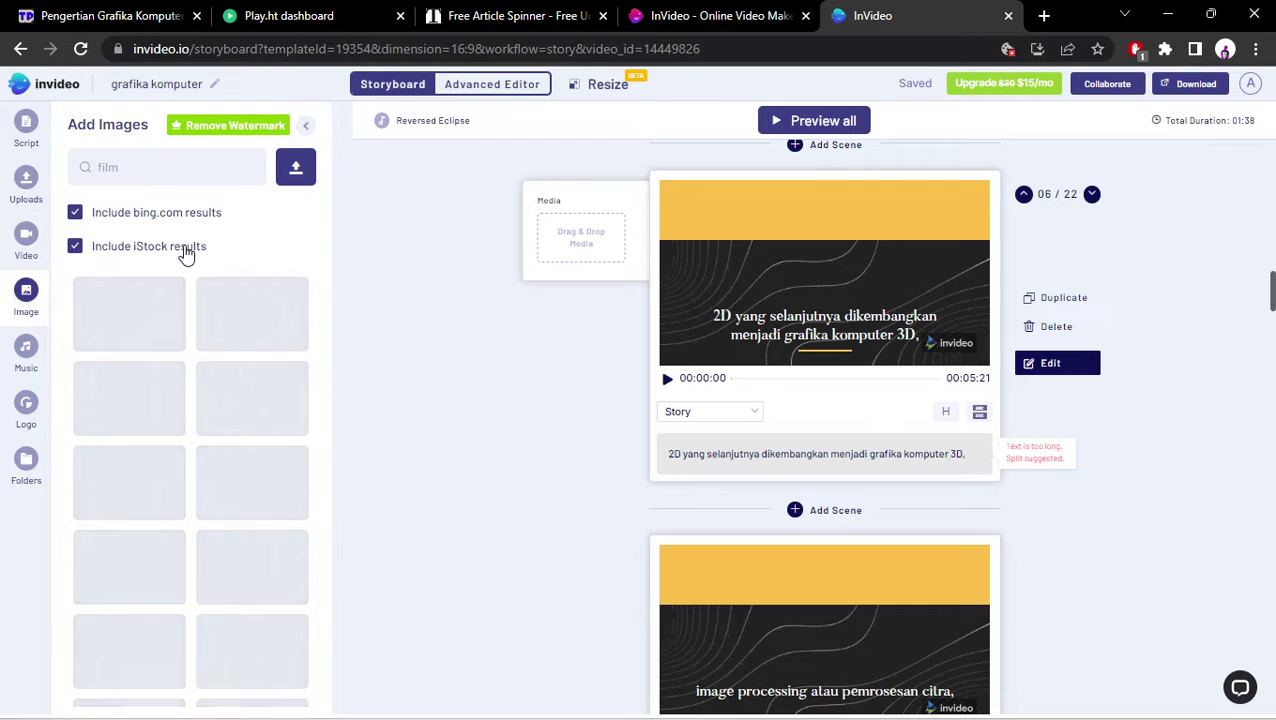
scroll(185, 320, "down", 2)
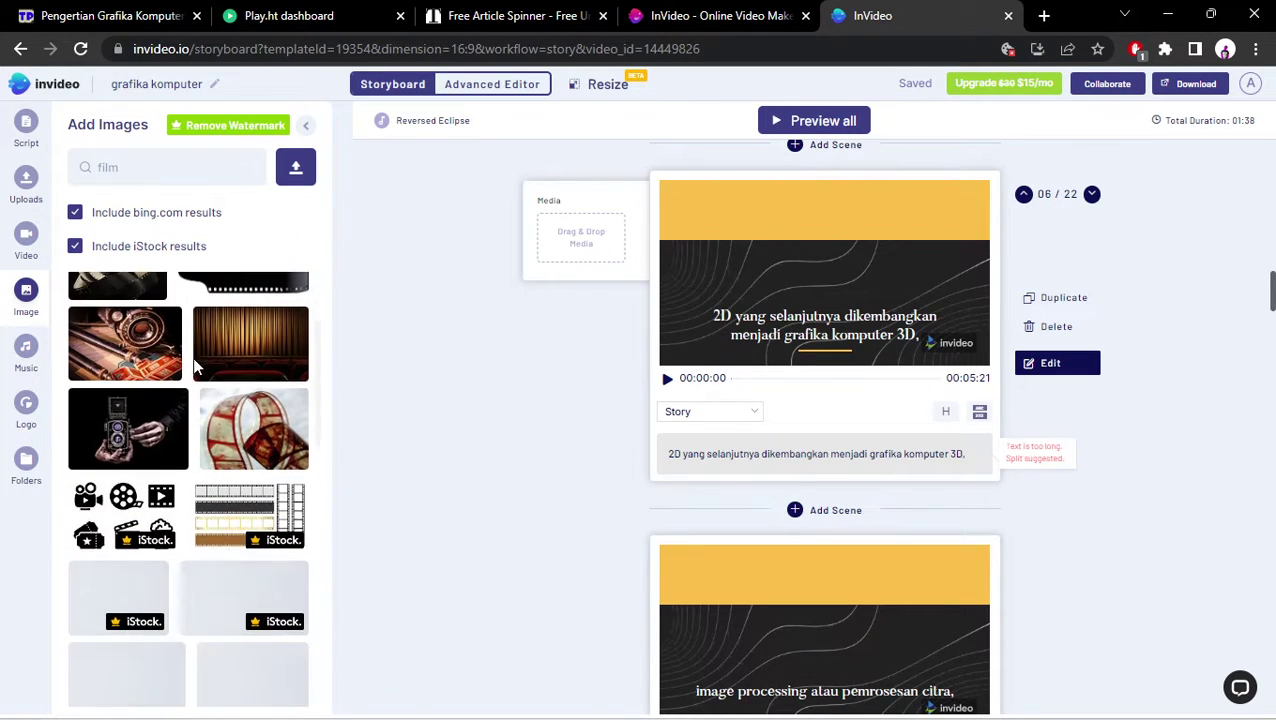
left_click_drag(250, 340, 623, 239)
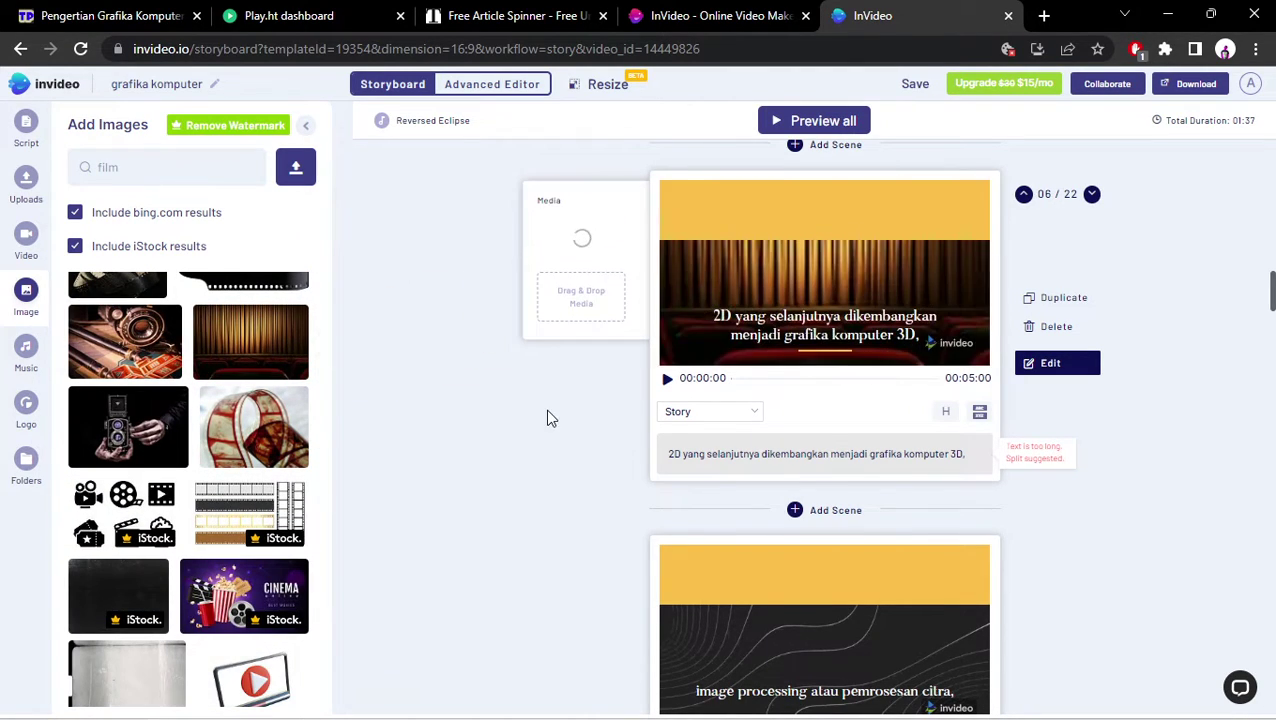
Reset the image results to the default stock images and add the dark purple woman's profile picture to scene 7.
scroll(600, 390, "down", 3)
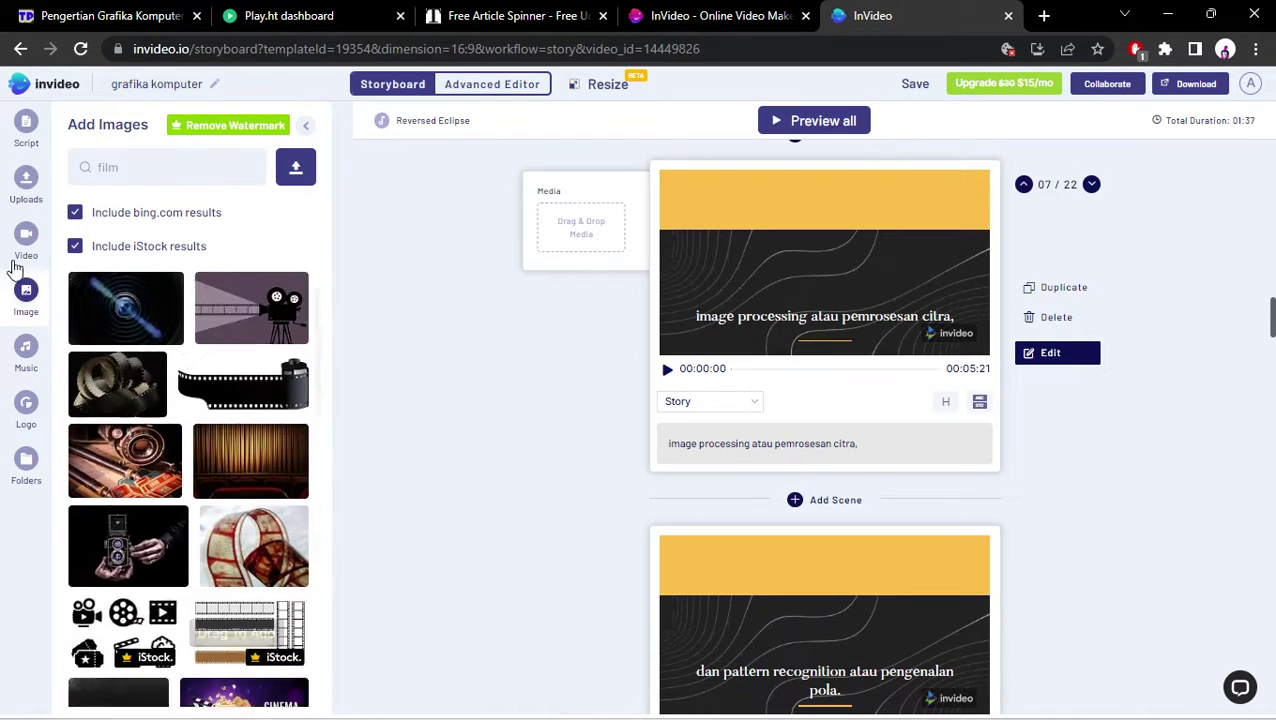
left_click(26, 236)
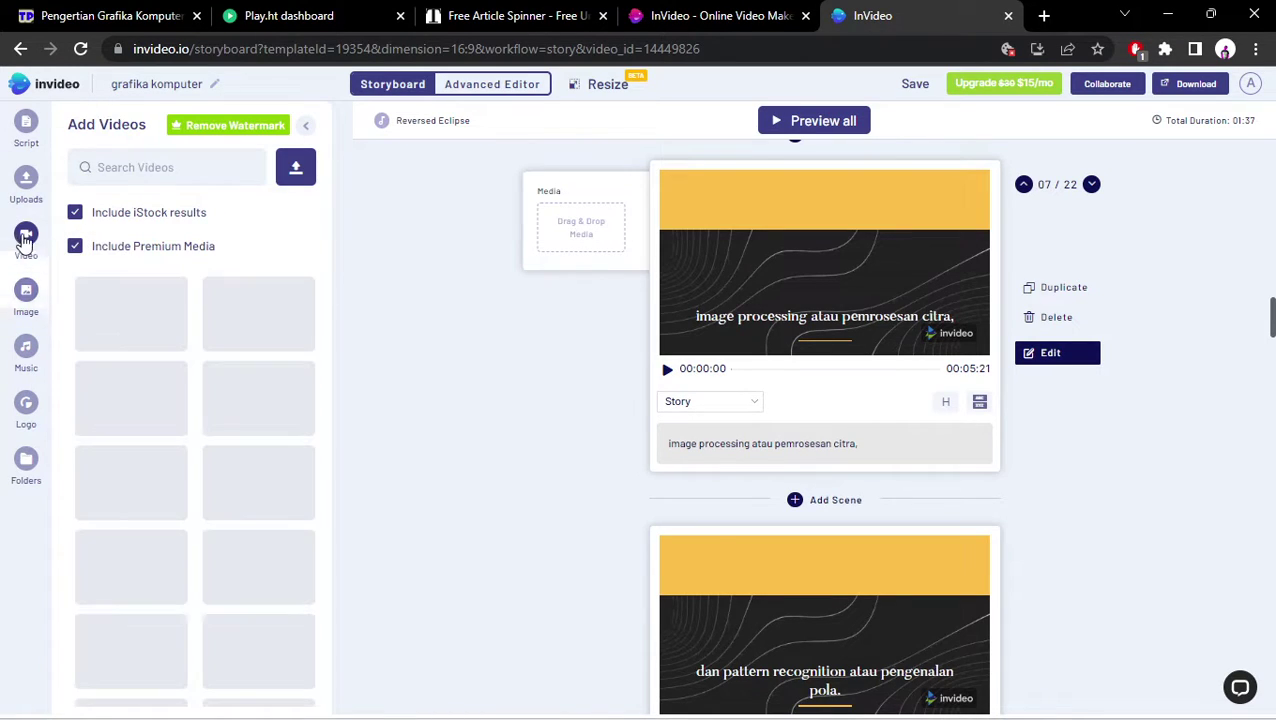
left_click(26, 291)
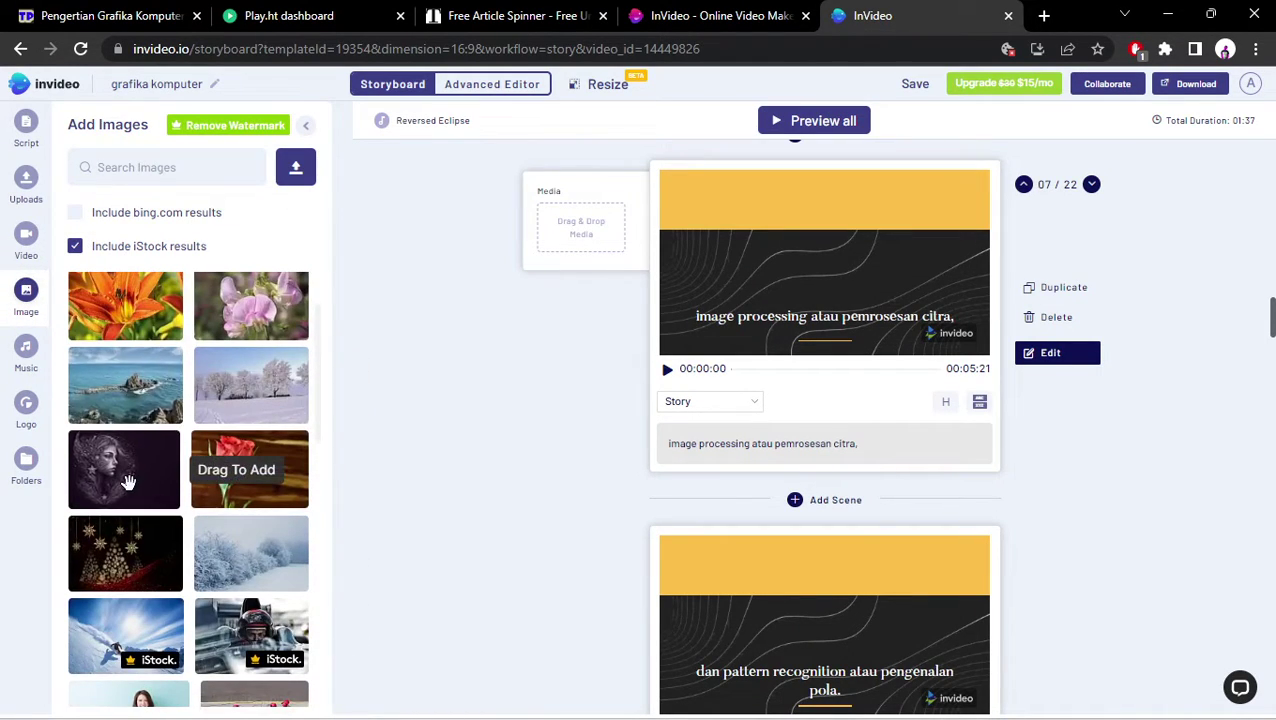
left_click_drag(128, 482, 591, 236)
Search the stock images for "video", adding the hands holding a game controller to scene 8 and the dark teal room to scene 9.
left_click(174, 167)
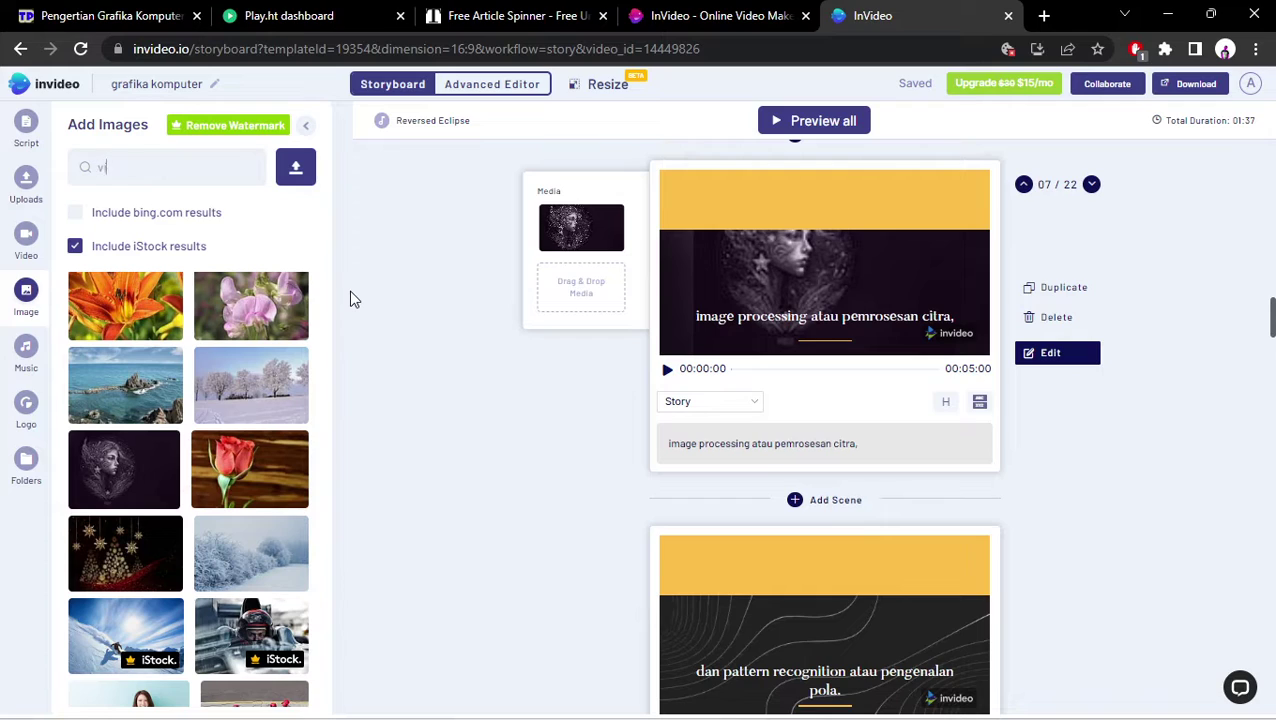
key("Return")
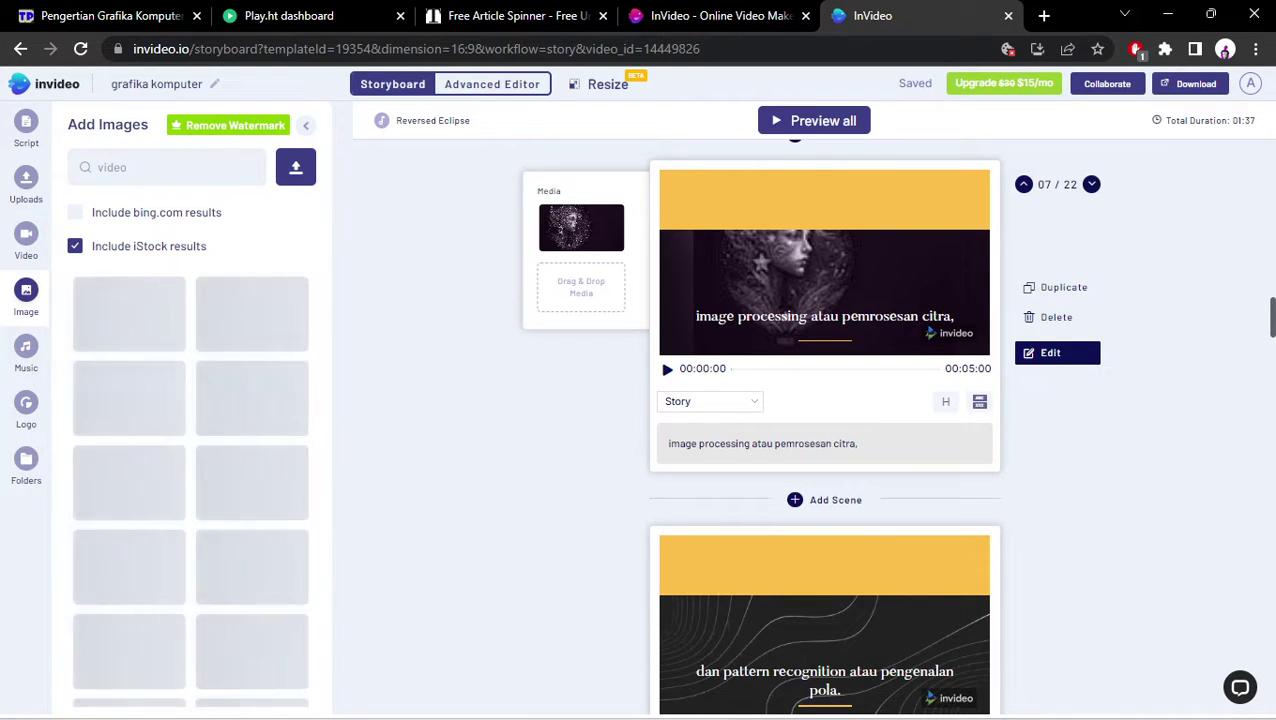
scroll(150, 420, "down", 3)
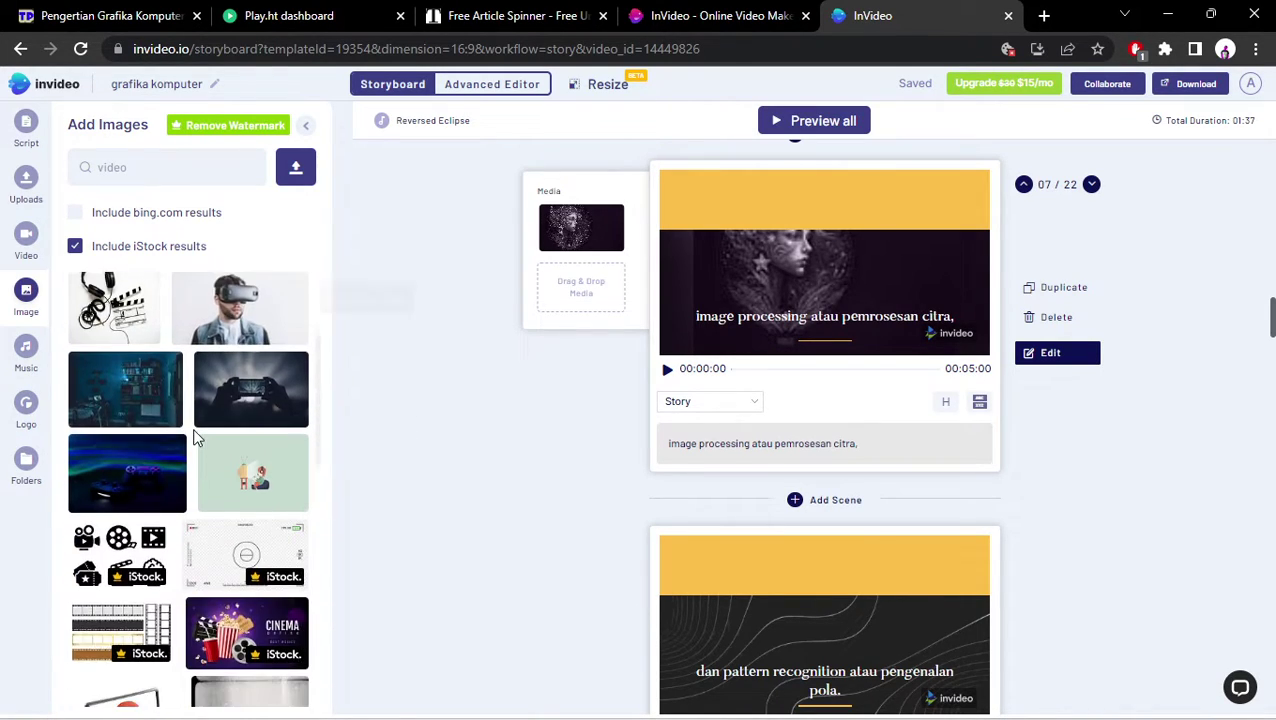
left_click_drag(235, 393, 493, 390)
scroll(493, 390, "down", 3)
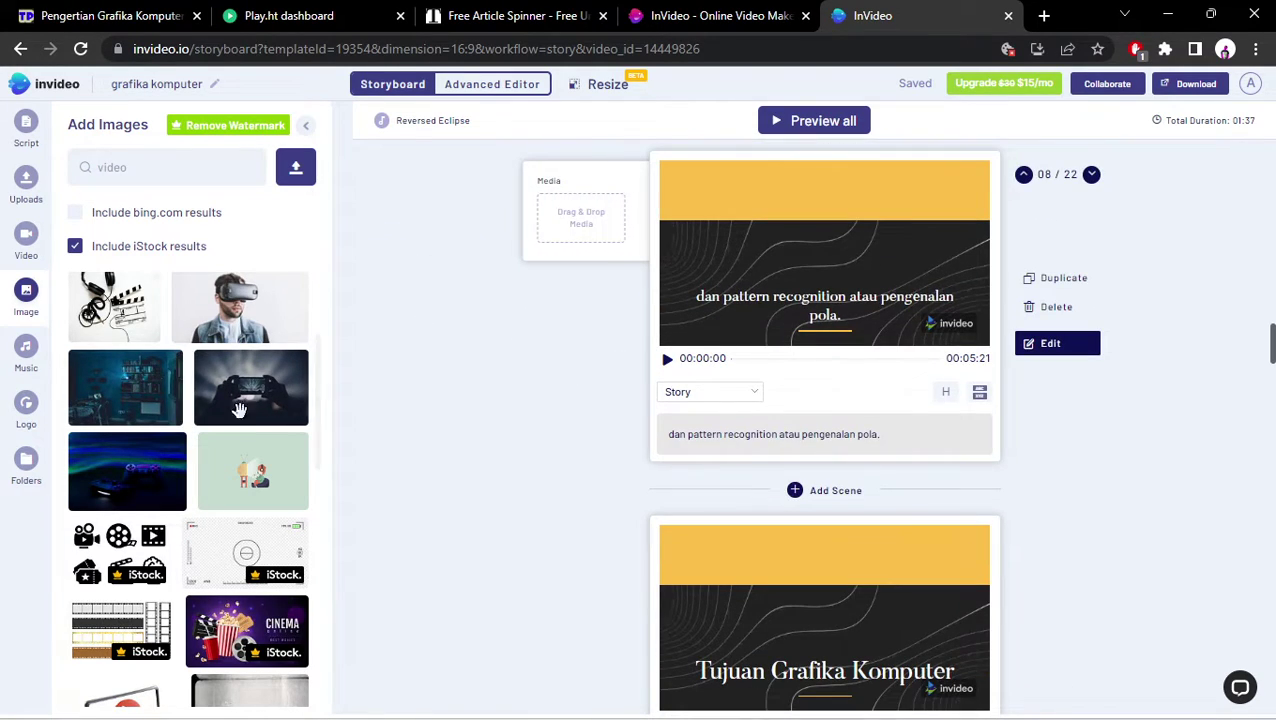
left_click_drag(239, 409, 561, 234)
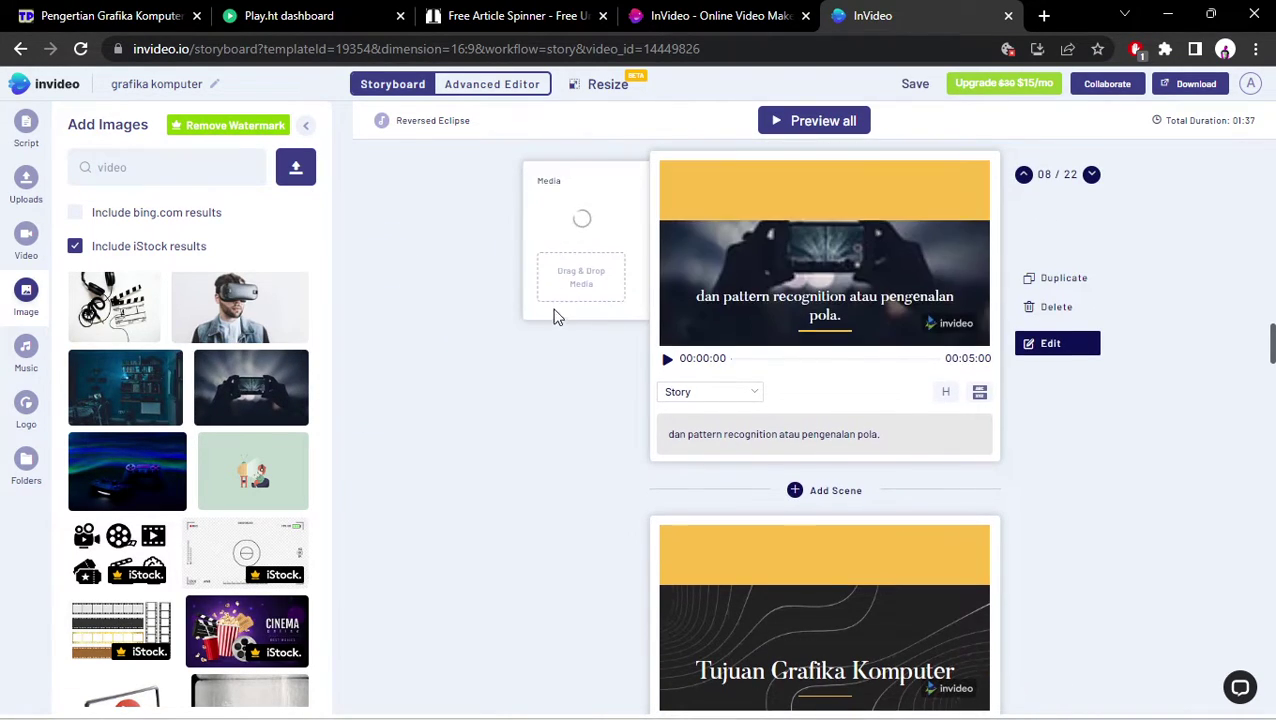
scroll(557, 317, "down", 3)
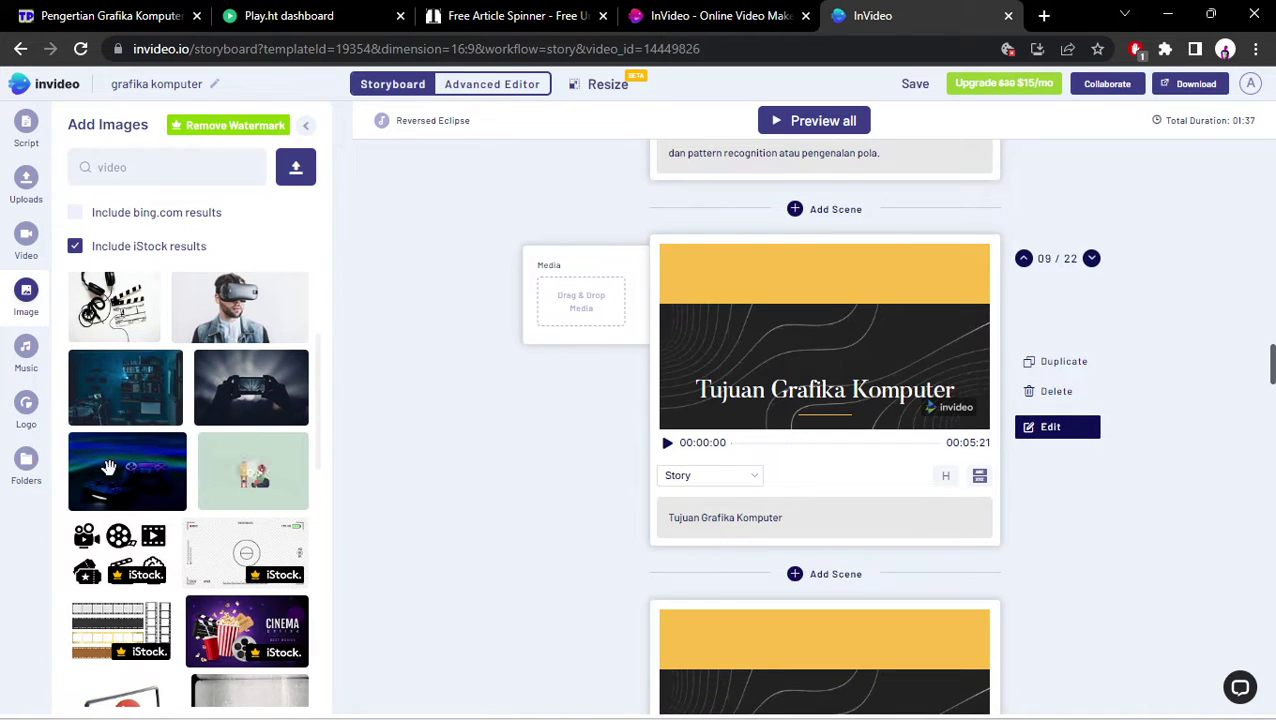
left_click_drag(245, 388, 572, 317)
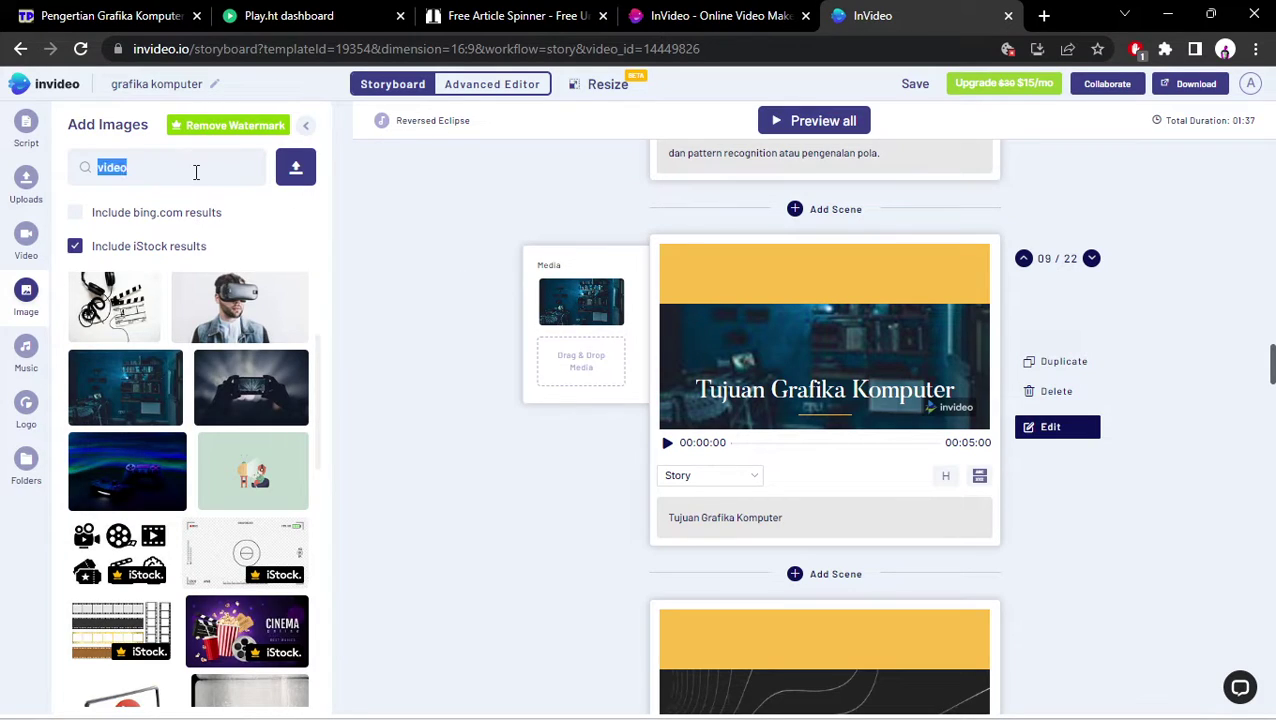
Search the stock images for "retro" and add the neon pink-and-blue game console photo to scene 10.
key("Return")
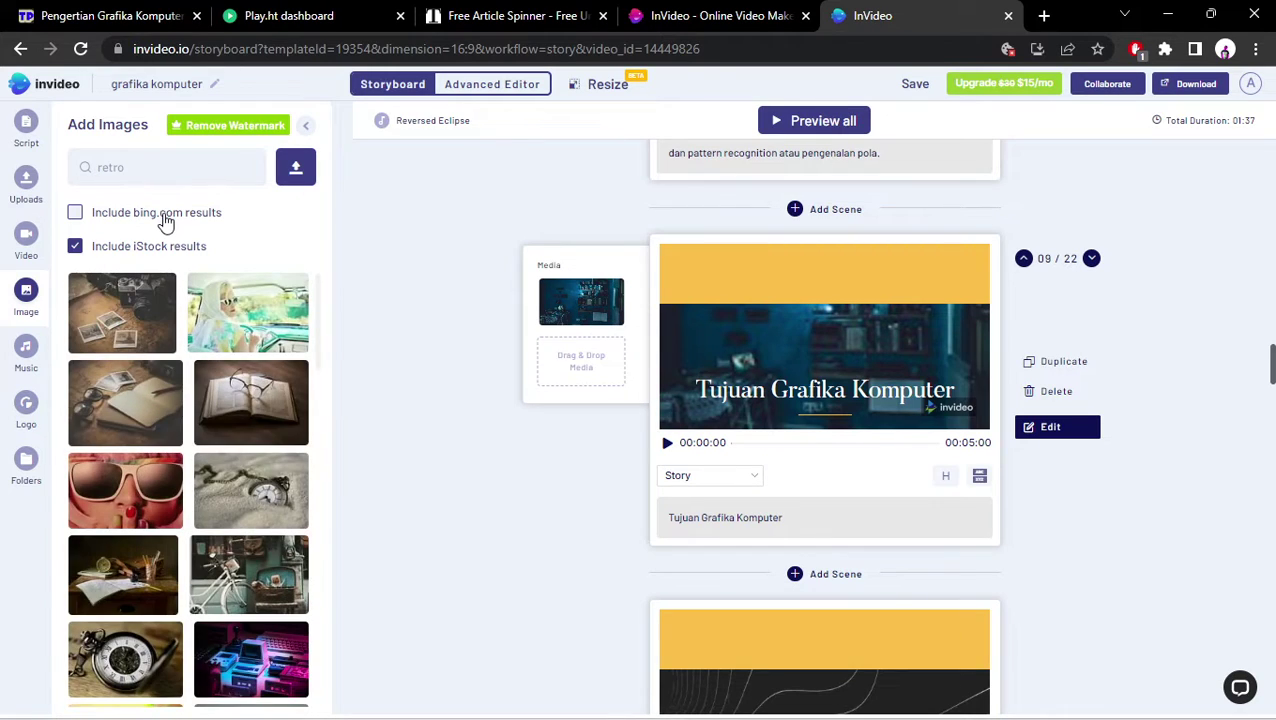
scroll(497, 397, "down", 2)
scroll(497, 397, "down", 2)
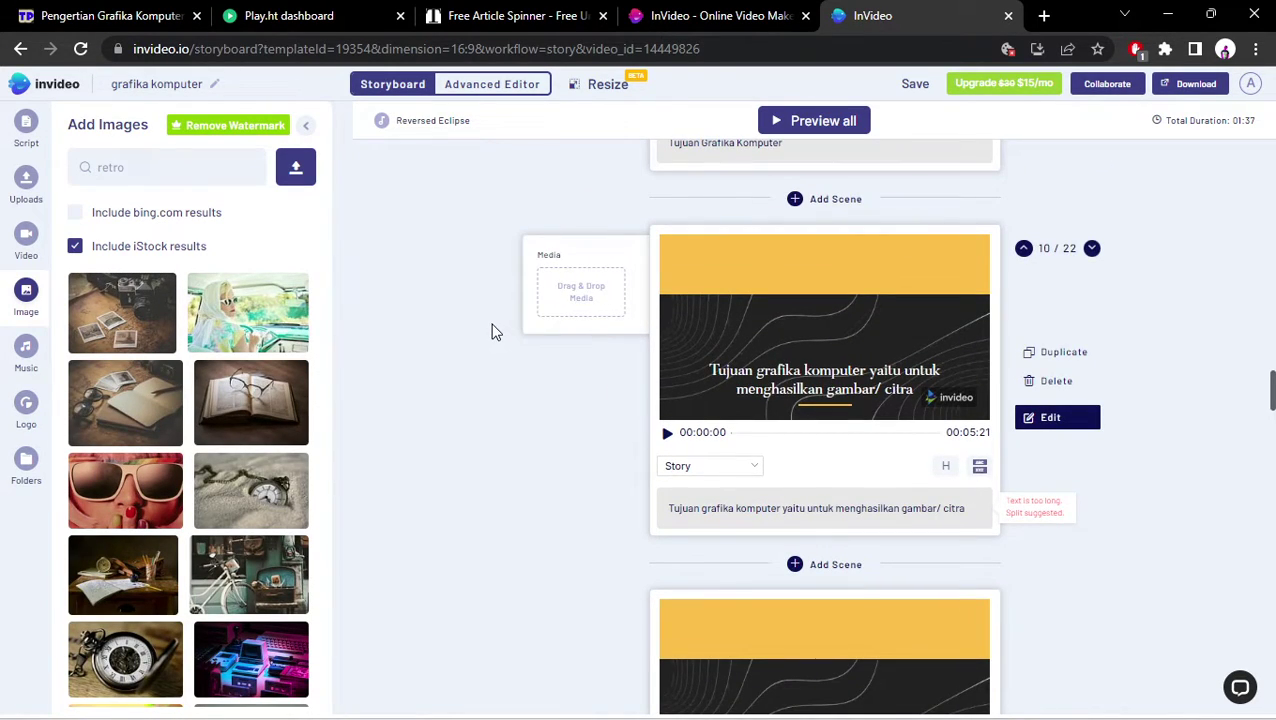
scroll(245, 500, "down", 1)
left_click_drag(251, 566, 578, 287)
Add the retro photo of an old camera with instant prints on a wooden table to scene 11.
scroll(520, 425, "down", 5)
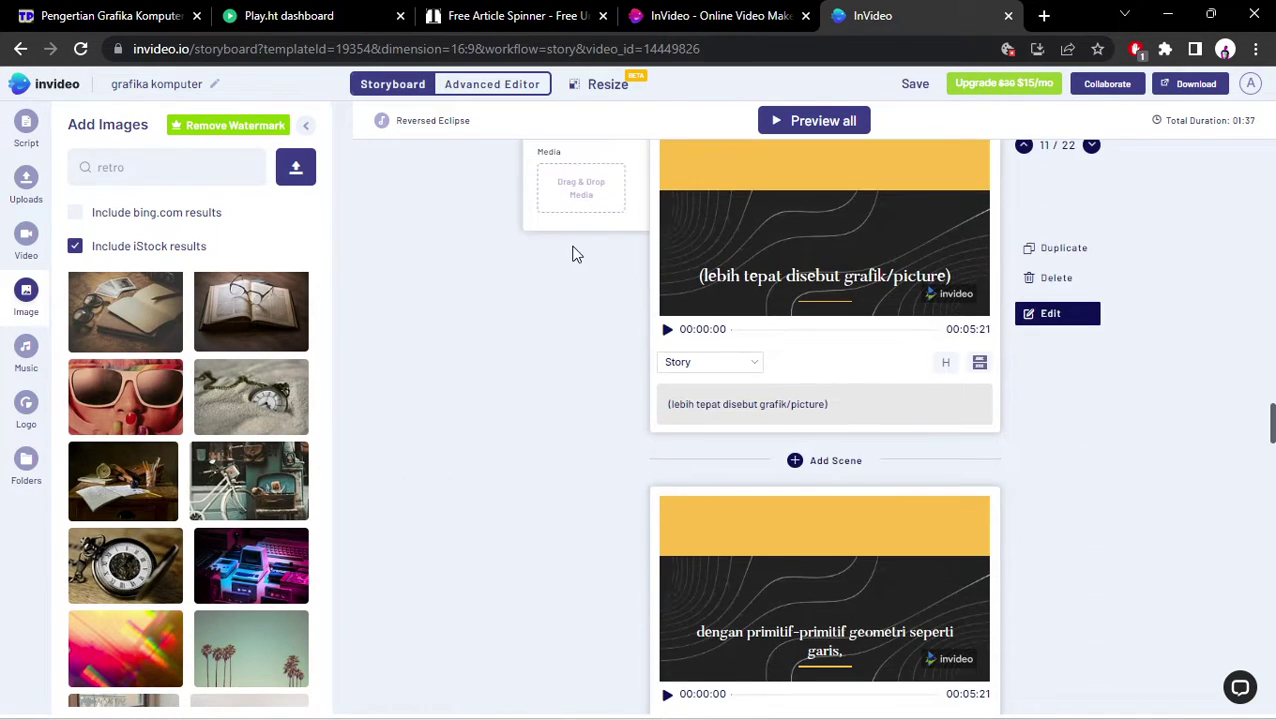
scroll(142, 447, "down", 4)
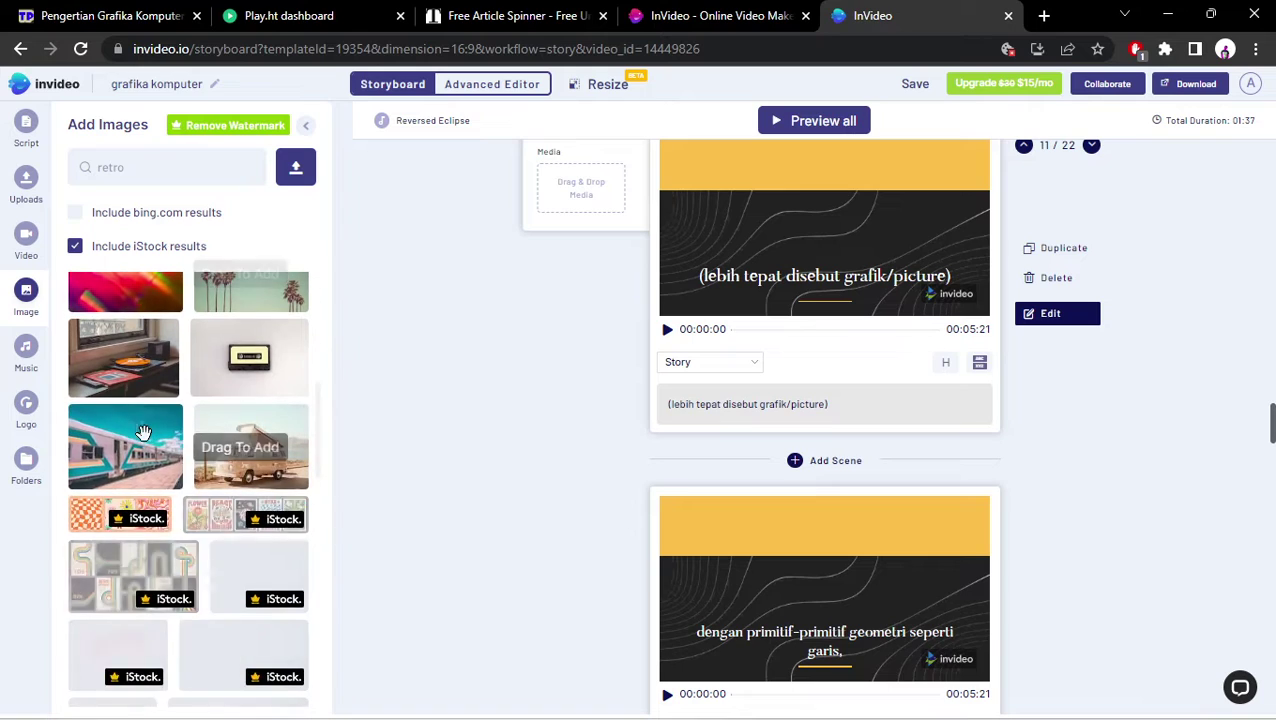
scroll(138, 402, "up", 5)
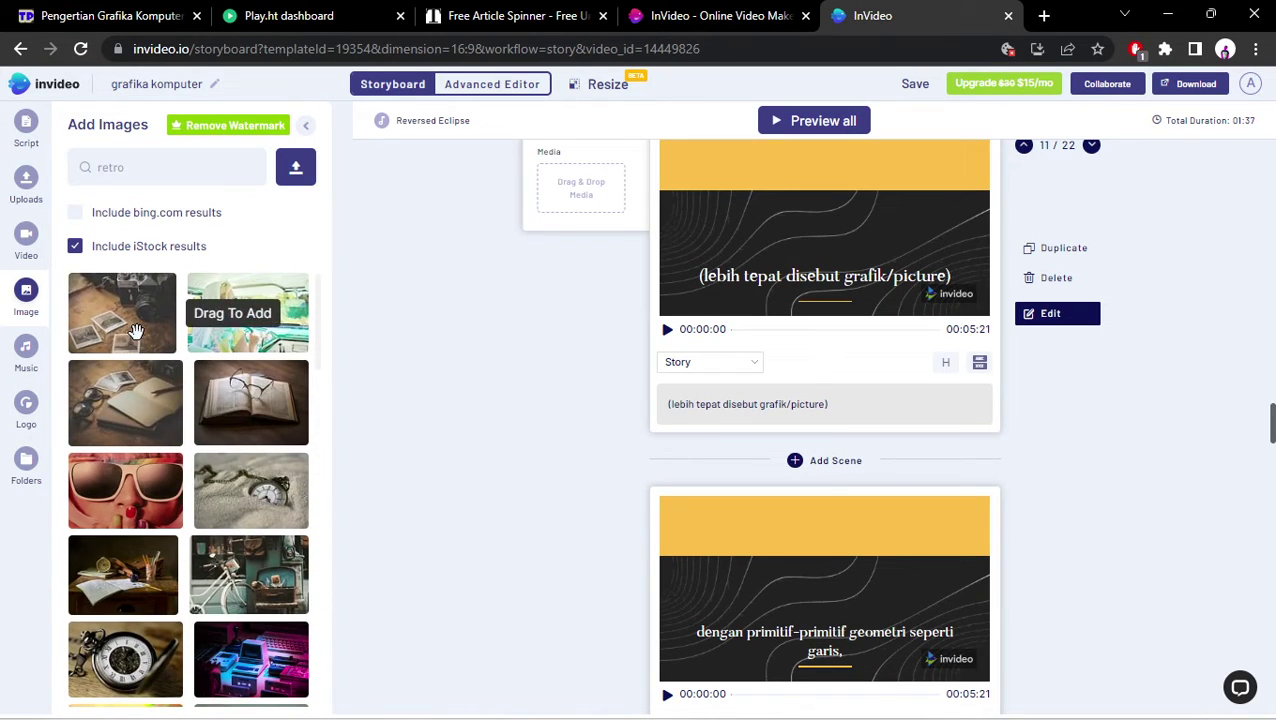
left_click_drag(120, 315, 589, 213)
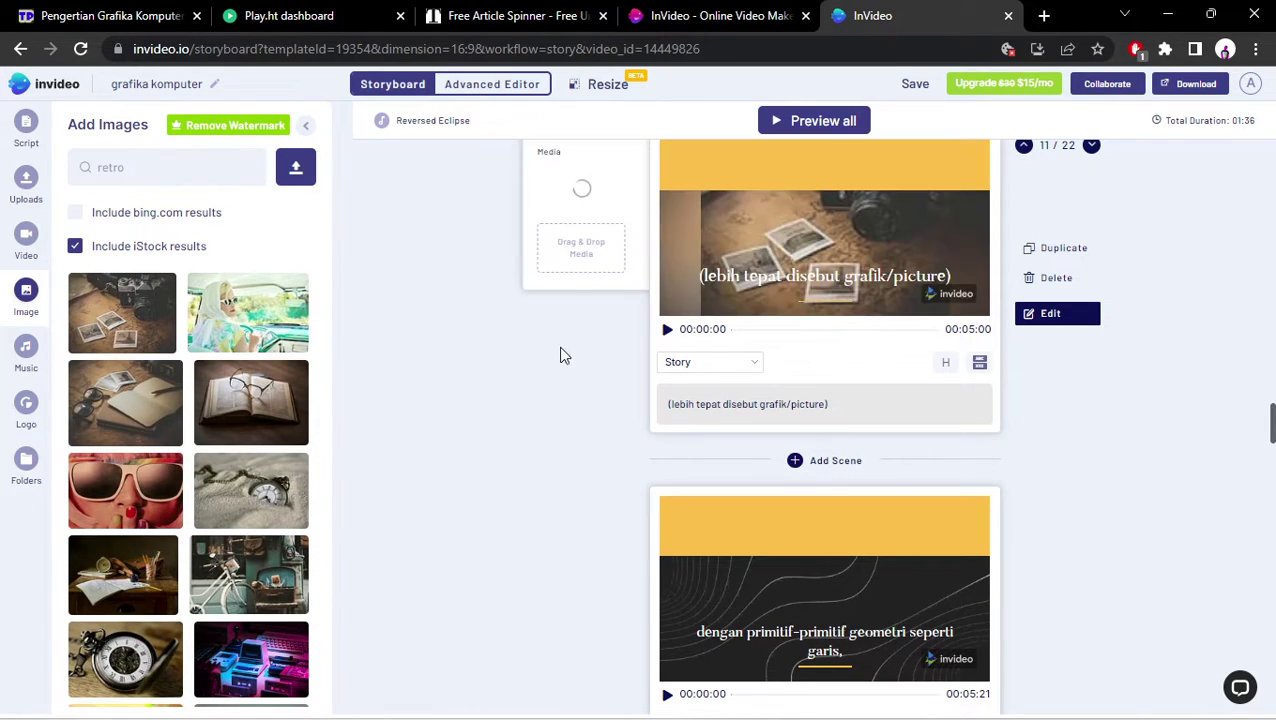
scroll(545, 400, "down", 5)
scroll(545, 420, "down", 15)
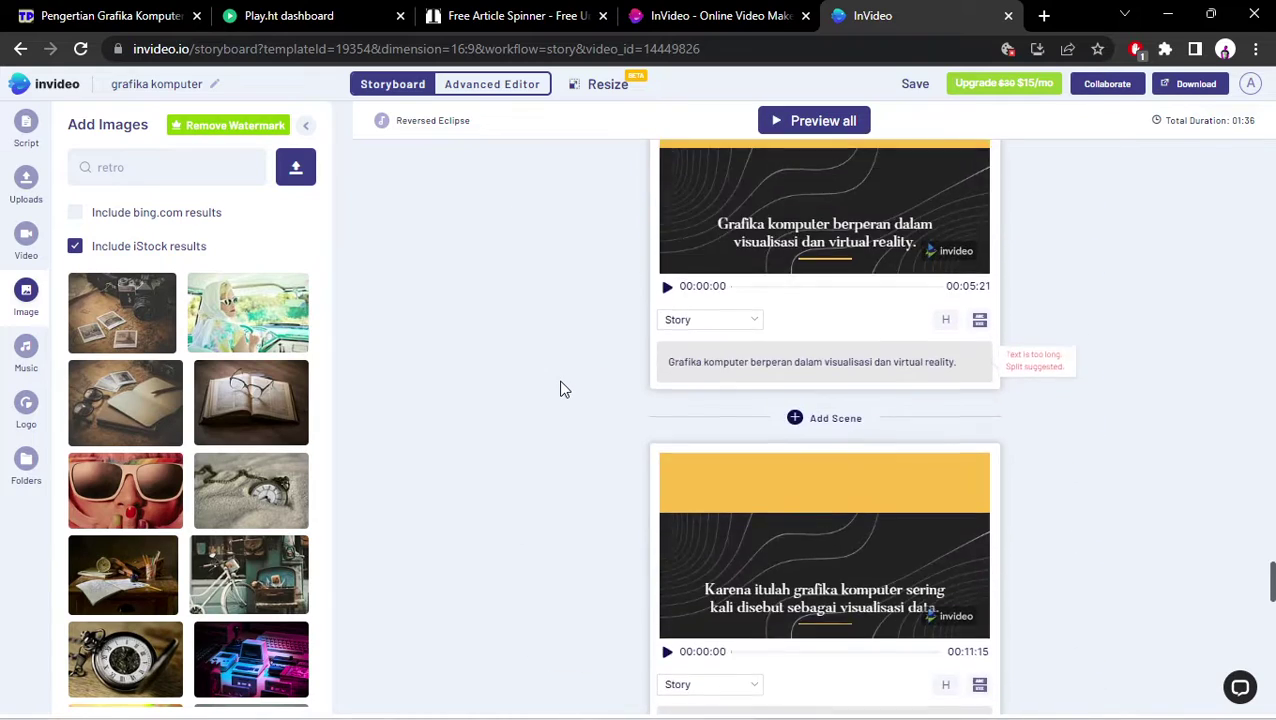
scroll(563, 392, "up", 15)
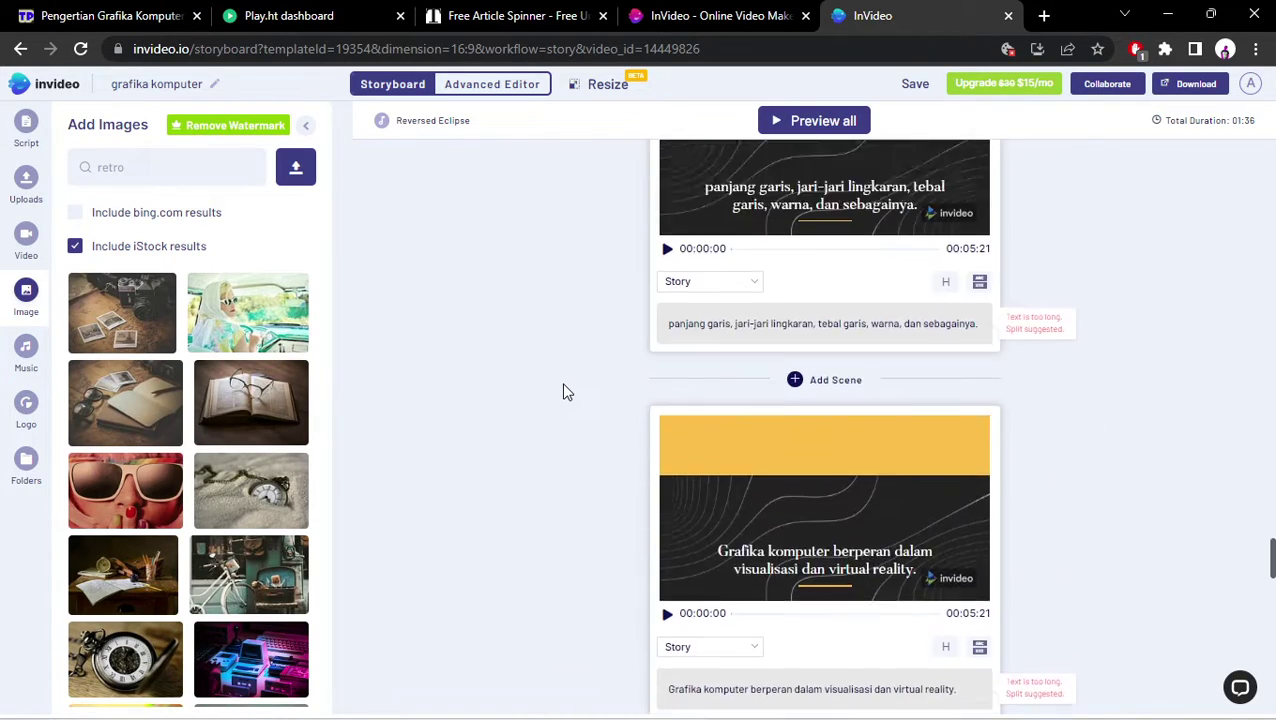
scroll(561, 382, "up", 10)
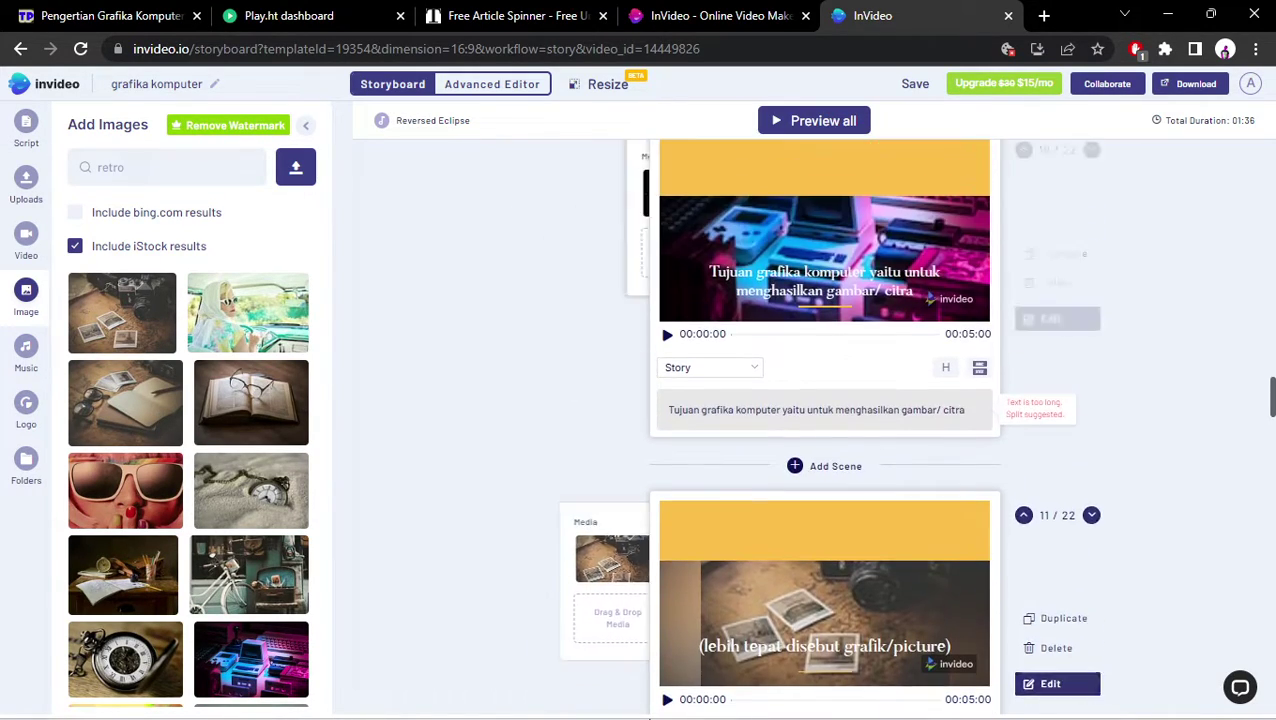
mouse_move(808, 688)
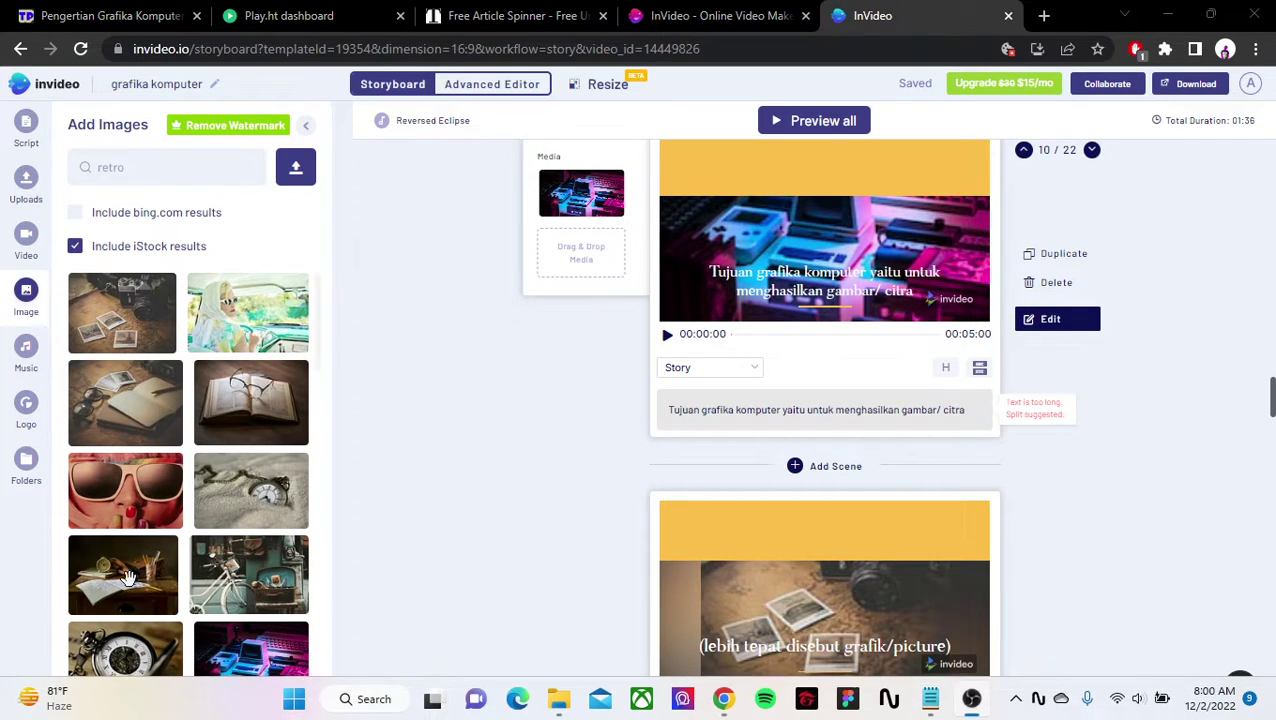
Clear the image search text and add the photo of glasses on an open book to scene 12.
scroll(250, 400, "down", 1)
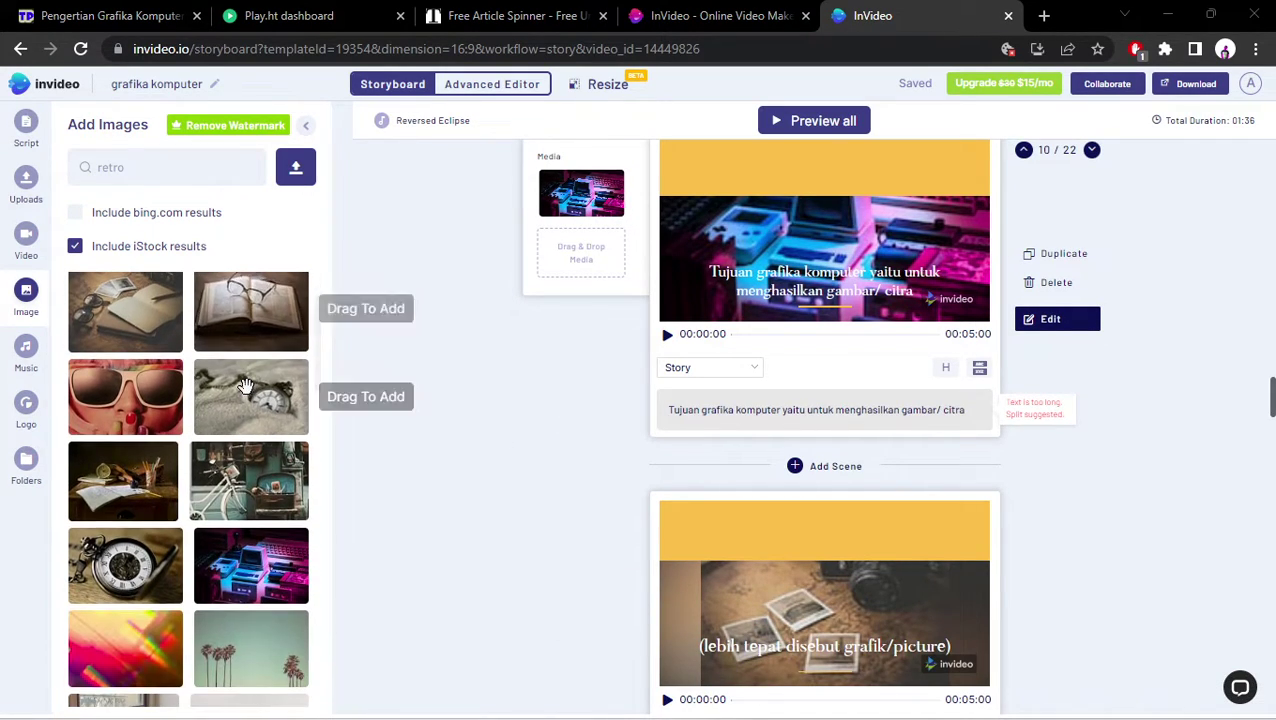
triple_click(189, 167)
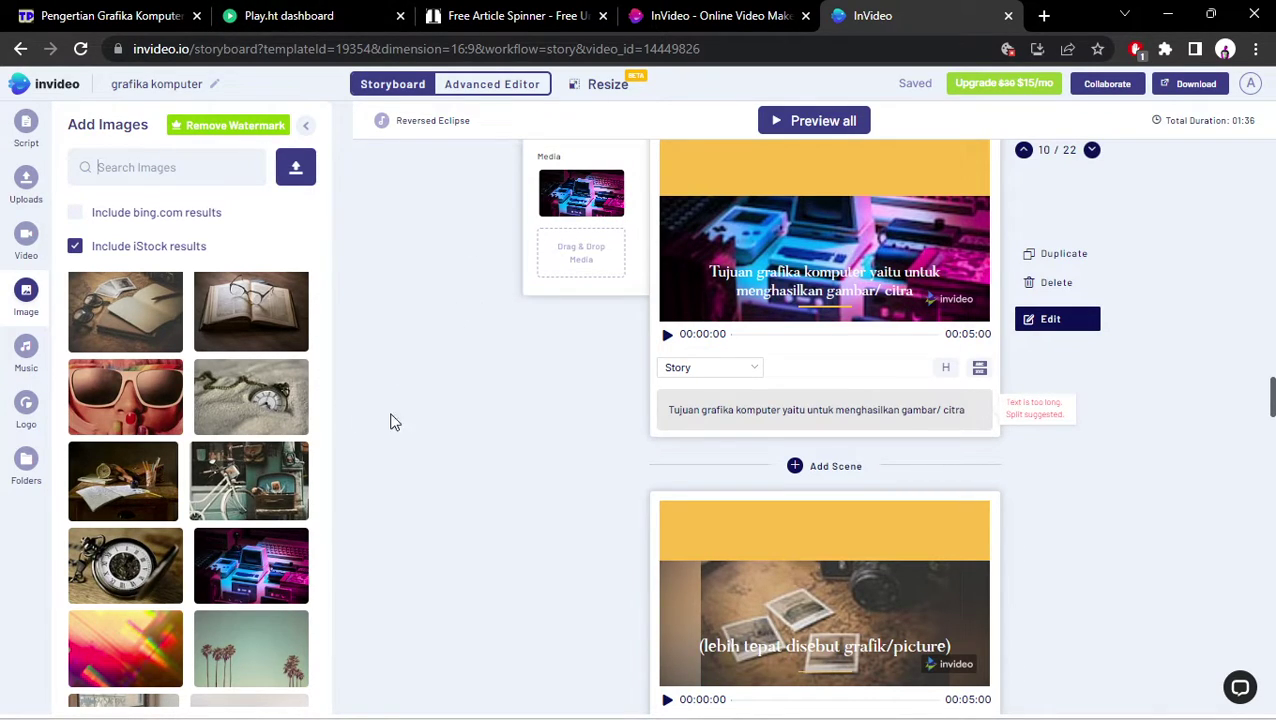
scroll(570, 340, "down", 3)
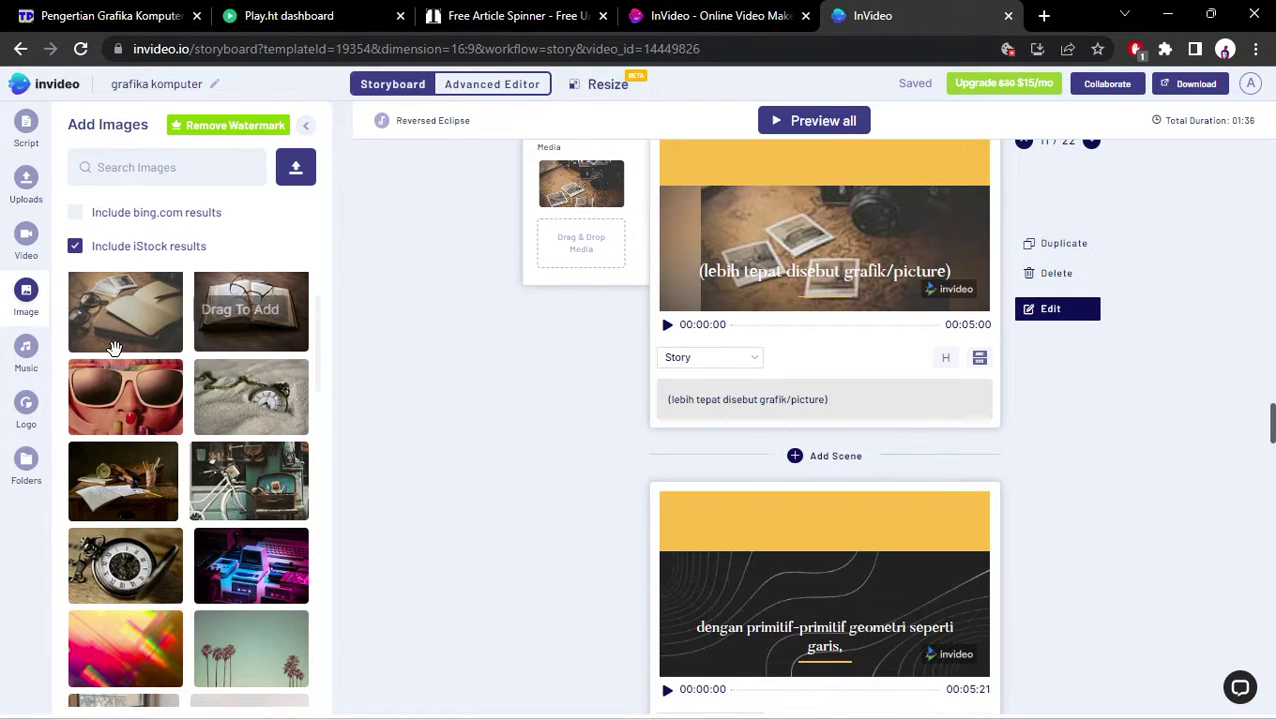
scroll(532, 409, "down", 3)
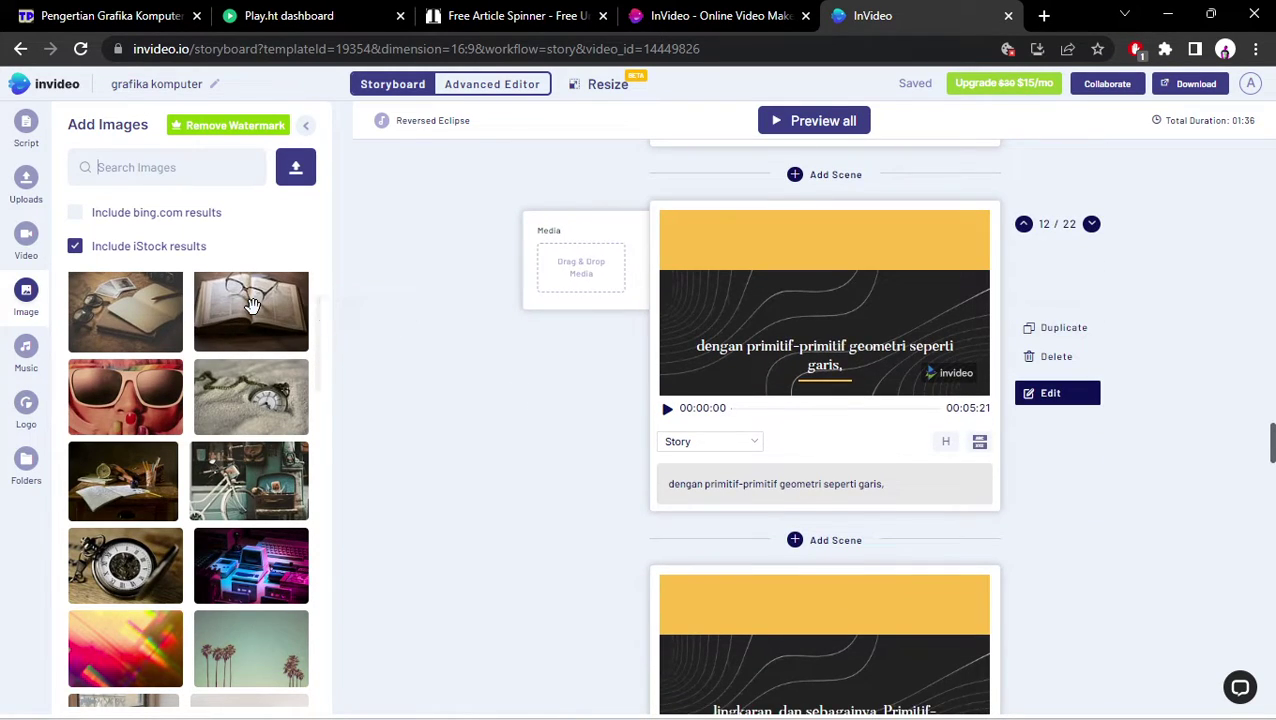
left_click_drag(252, 305, 581, 265)
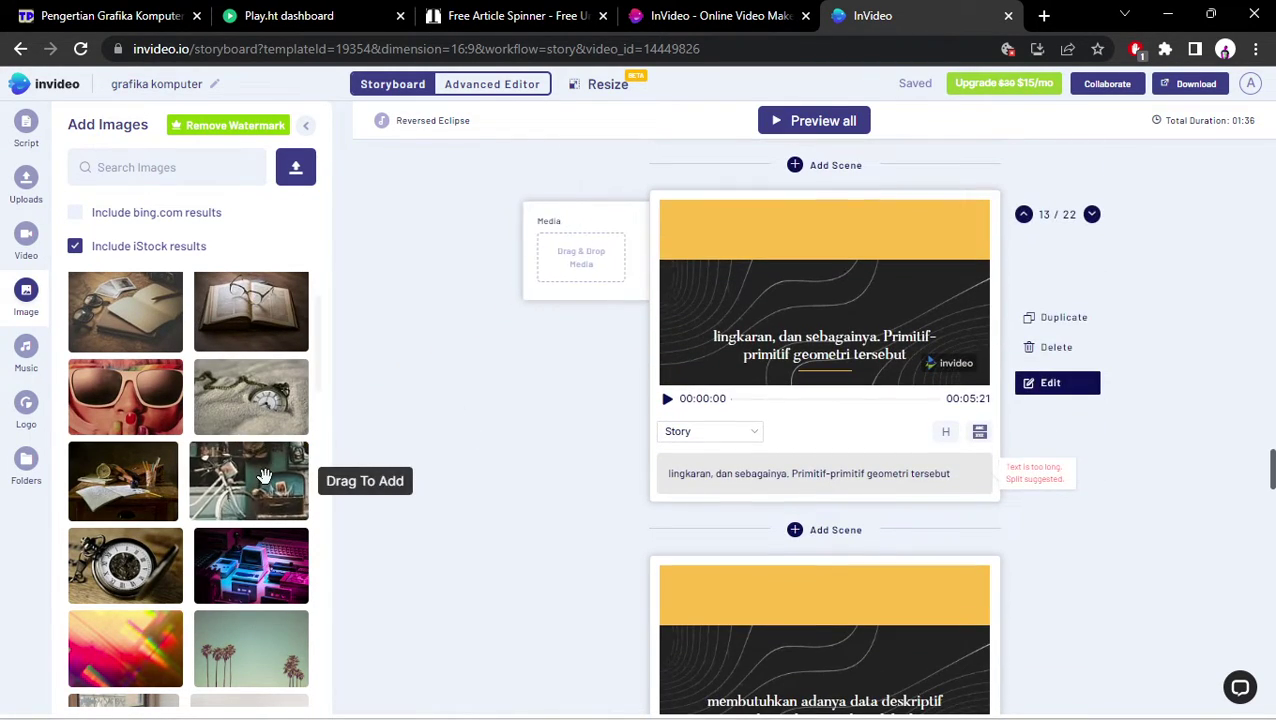
Add the retro desk photo with the open book and pencils to scene 13 and the red sunglasses photo to scene 14.
left_click_drag(130, 480, 612, 266)
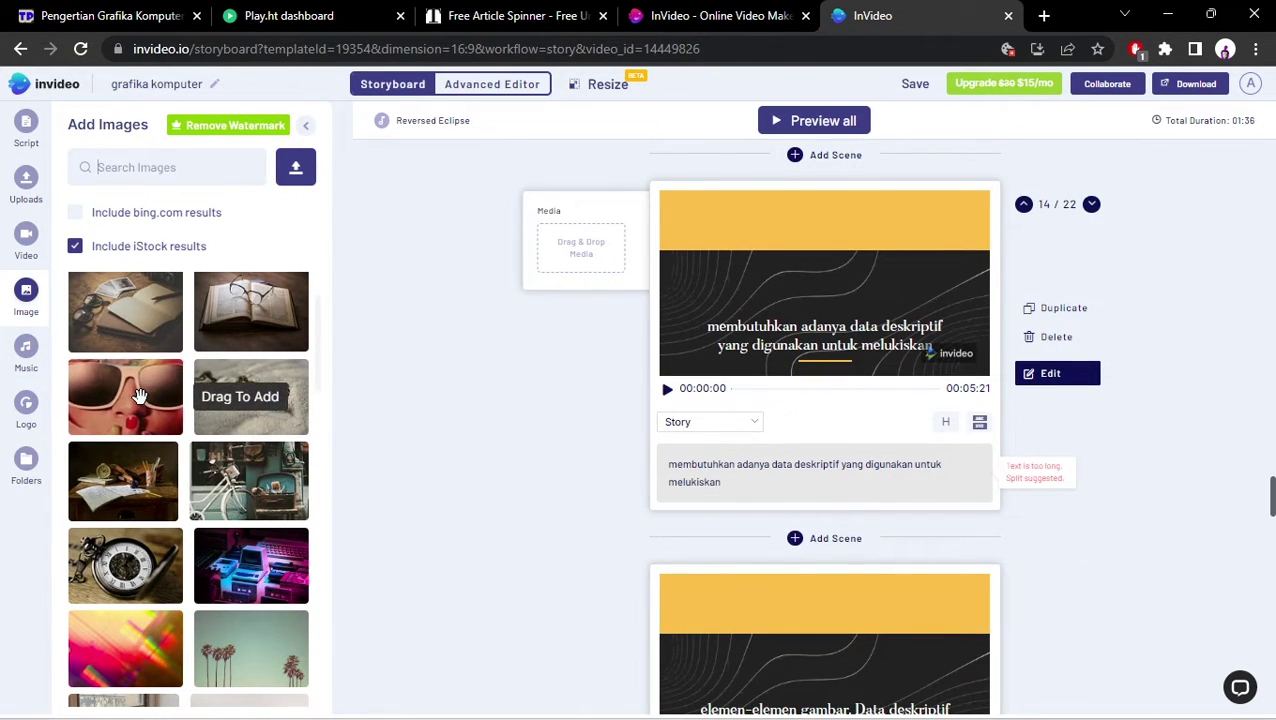
left_click_drag(140, 396, 605, 242)
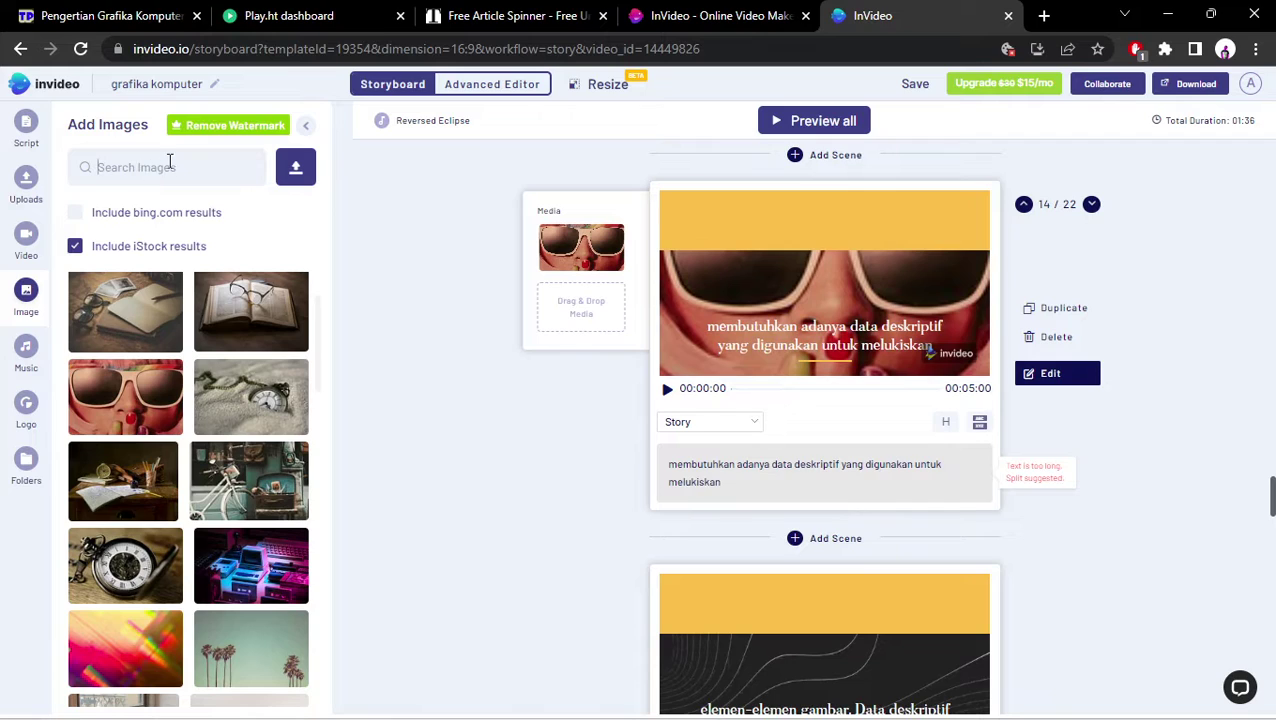
Include bing.com results in the stock images and add retro photos to scenes 15 and 16.
left_click(137, 215)
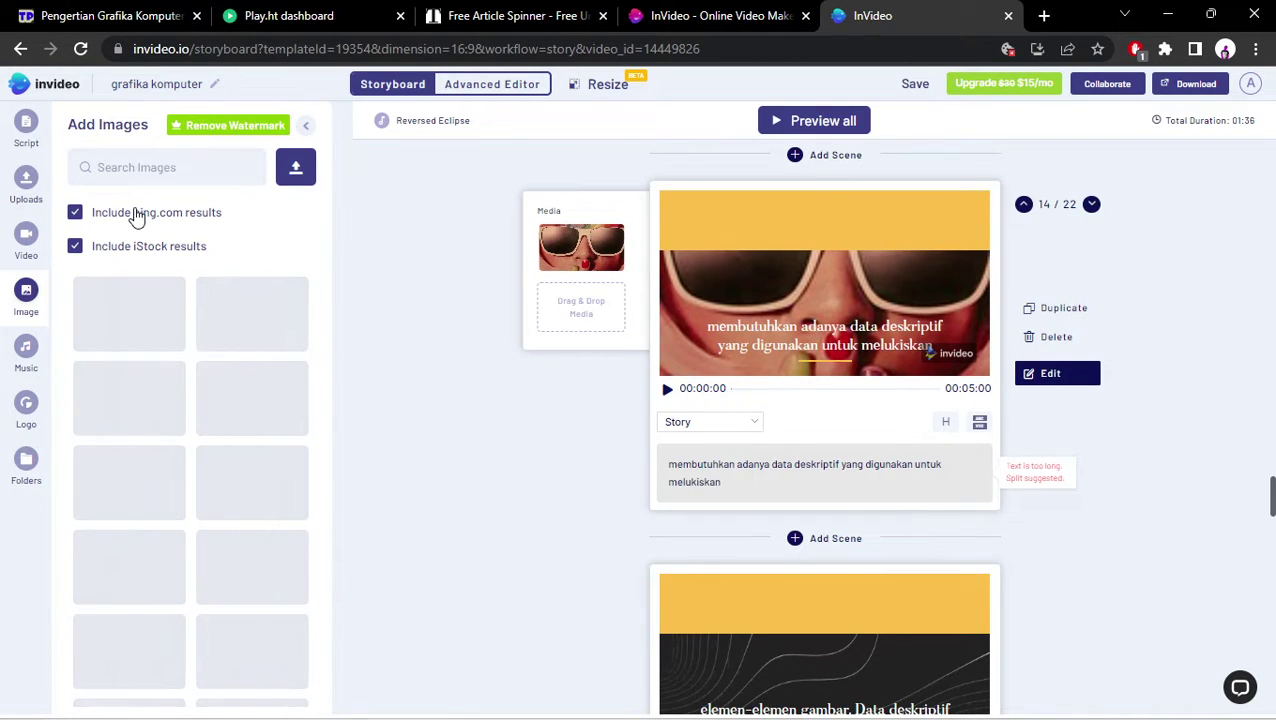
scroll(168, 350, "down", 10)
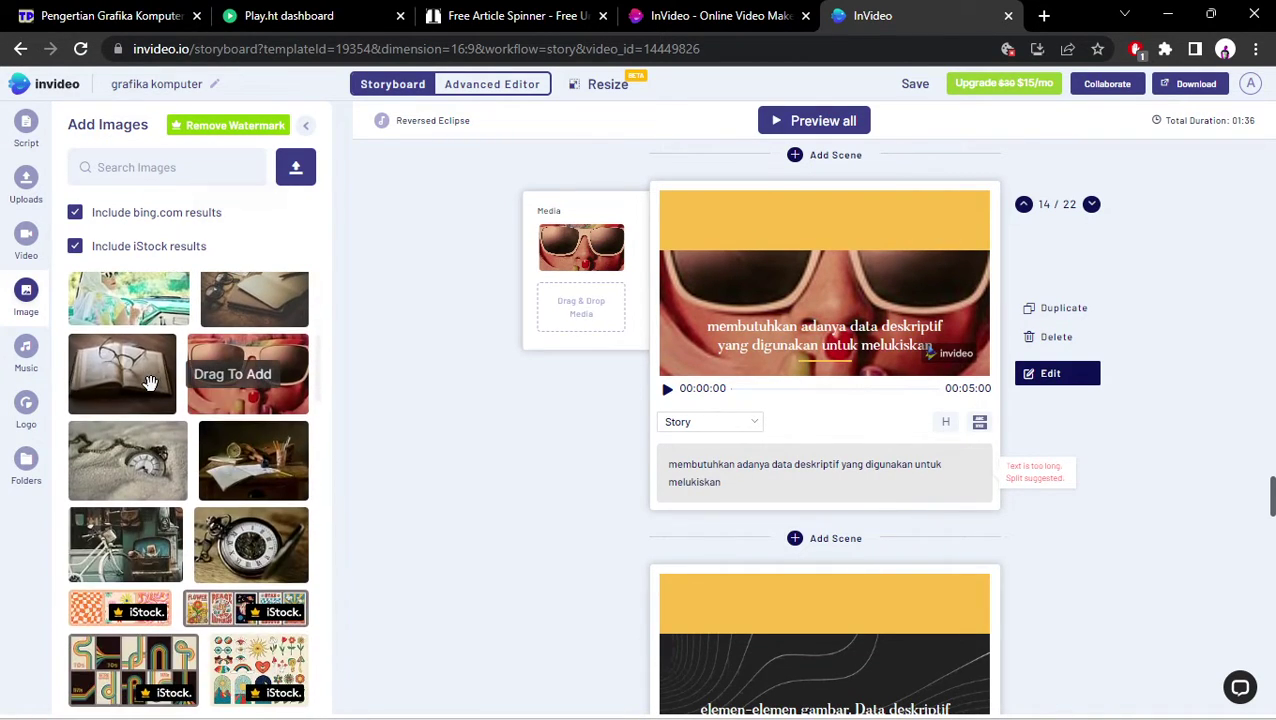
scroll(145, 410, "down", 2)
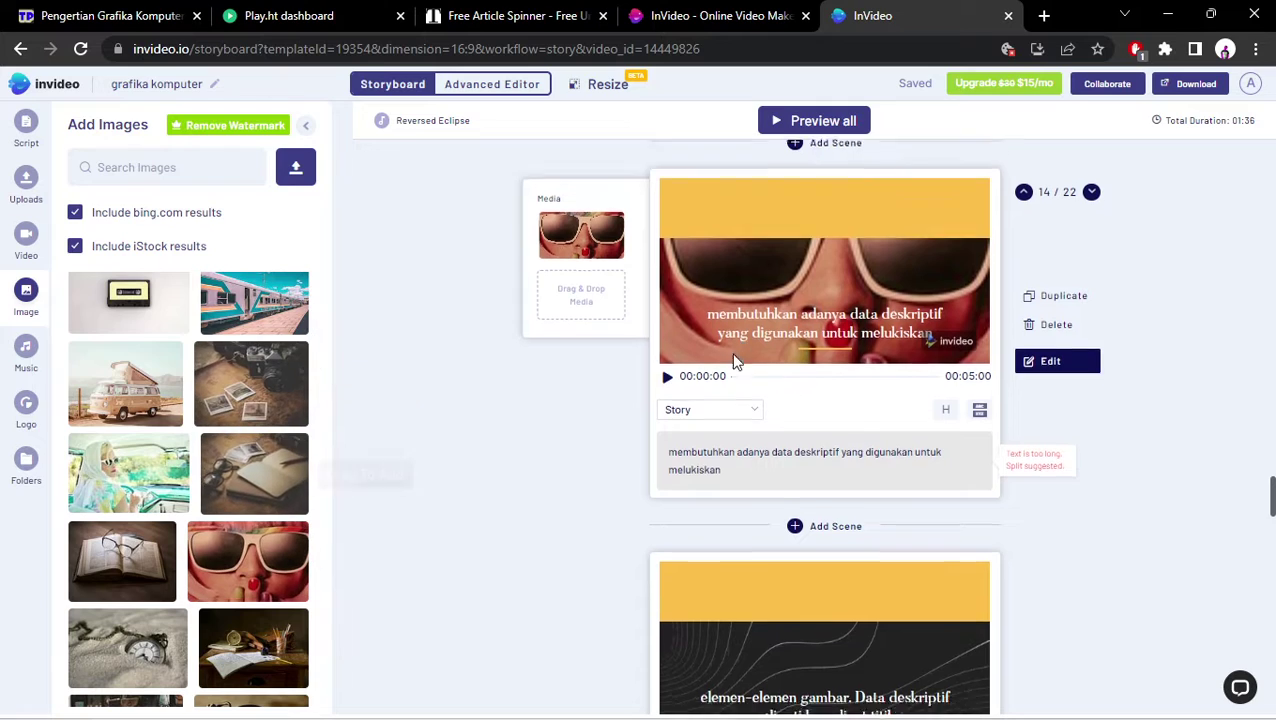
scroll(342, 376, "down", 2)
left_click_drag(270, 364, 620, 260)
scroll(632, 325, "down", 2)
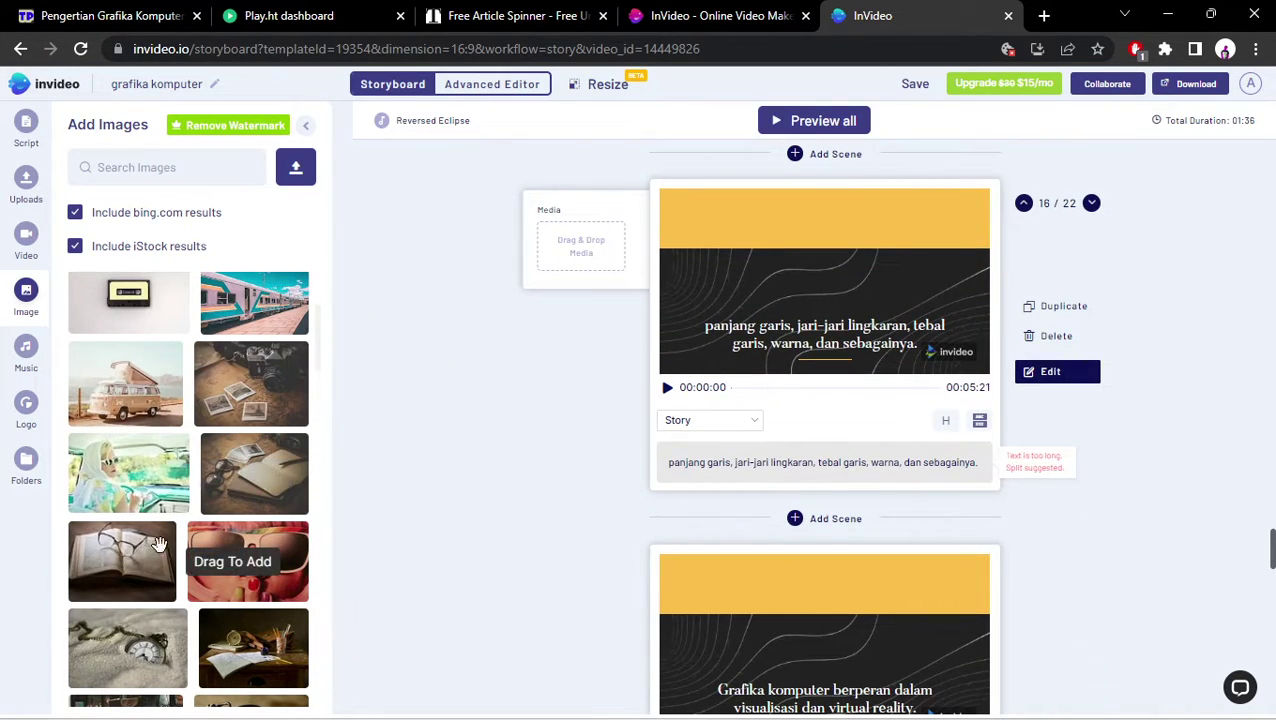
left_click_drag(143, 481, 612, 245)
Add the retro photo of an old camera with instant prints to scenes 17 and 18.
scroll(591, 282, "down", 4)
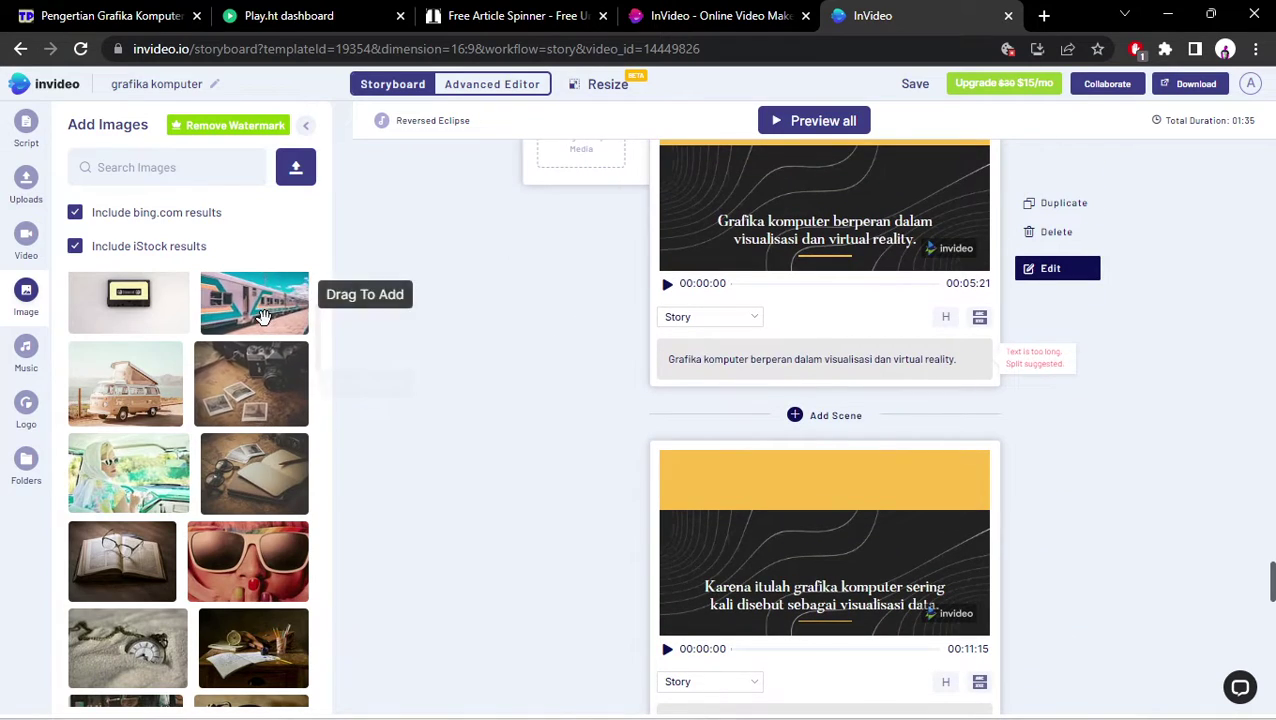
left_click_drag(254, 303, 582, 172)
scroll(584, 270, "up", 2)
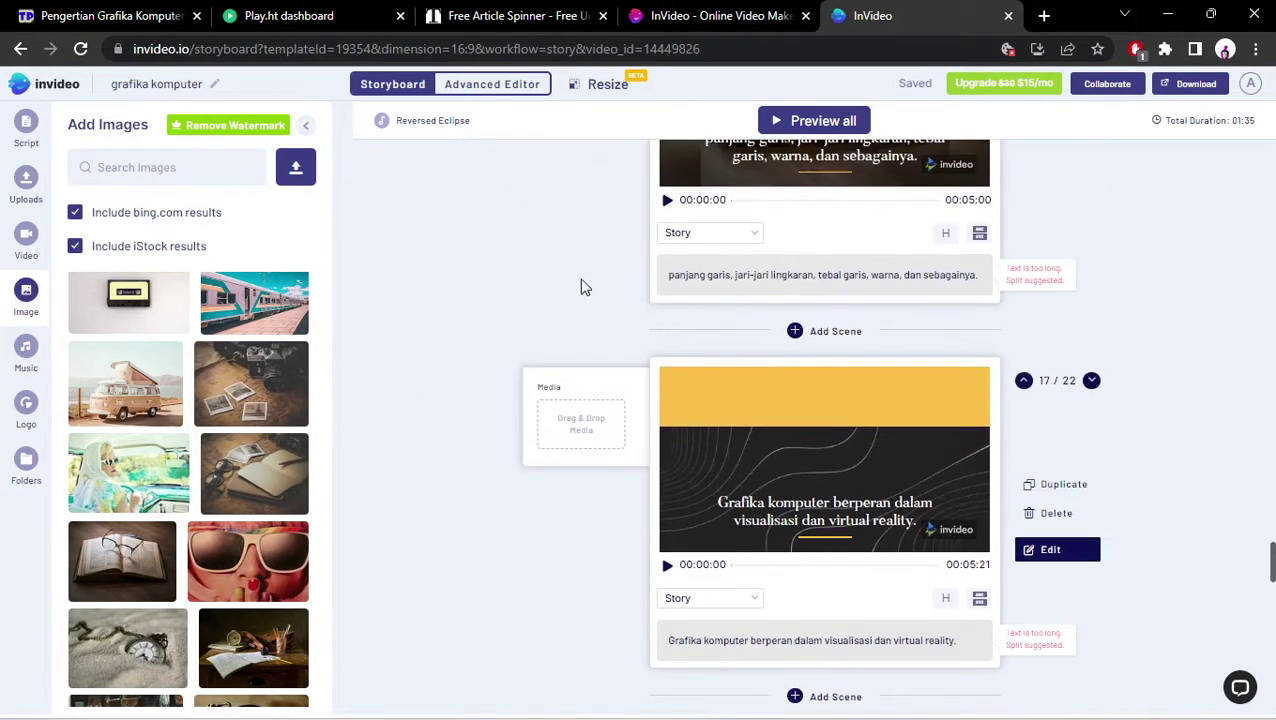
scroll(584, 285, "down", 1)
left_click_drag(245, 365, 613, 318)
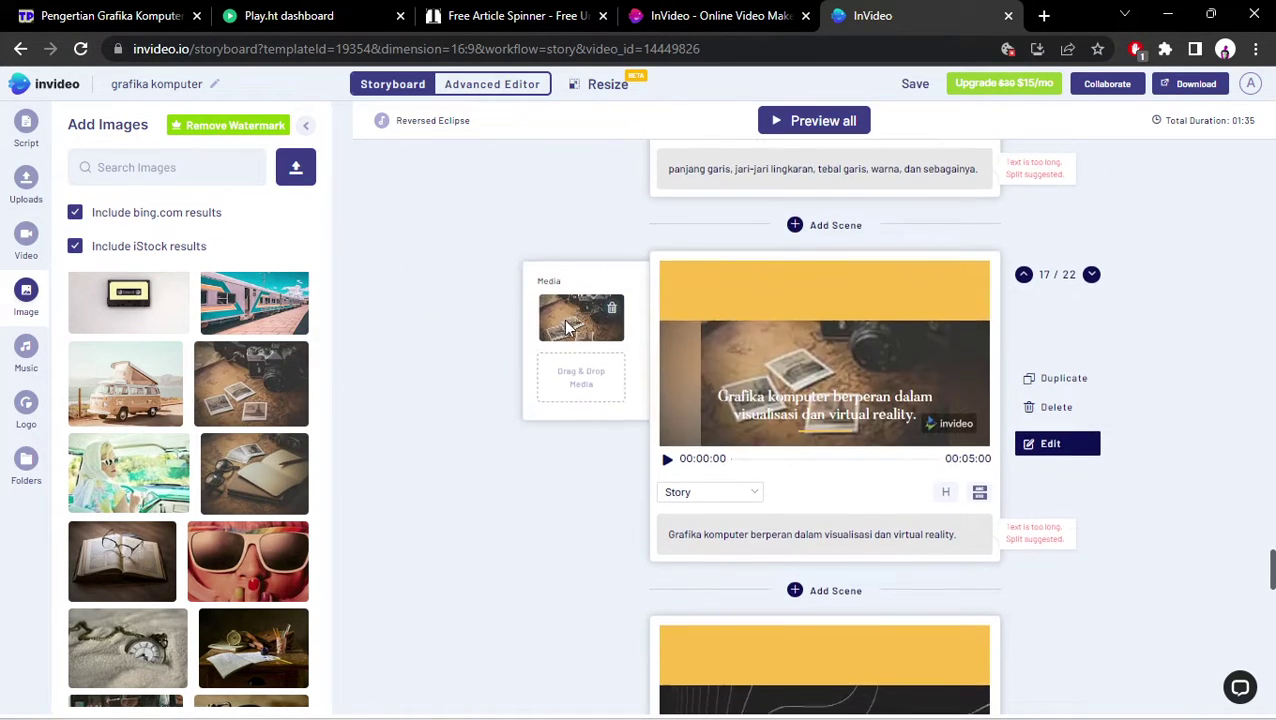
scroll(493, 364, "down", 3)
scroll(452, 296, "down", 2)
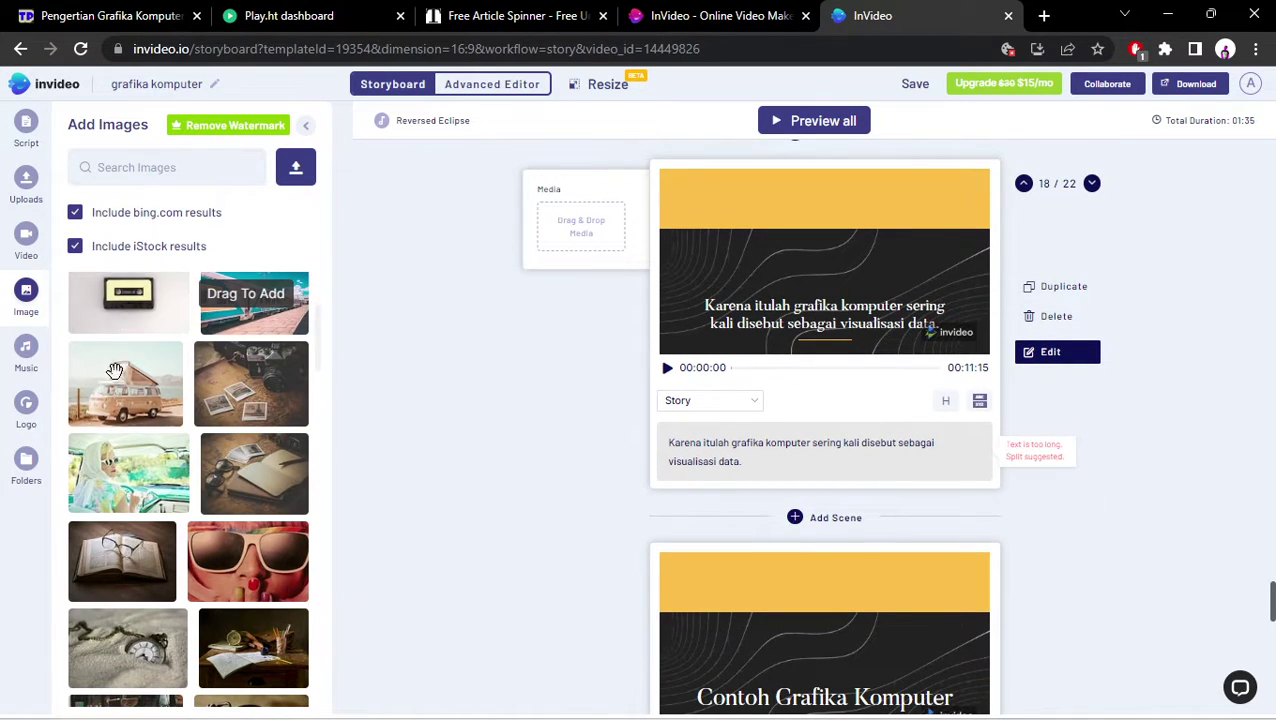
left_click_drag(251, 383, 581, 226)
Add the turquoise train photo to scene 19 and the vintage camper van photo to scene 20.
scroll(566, 276, "down", 4)
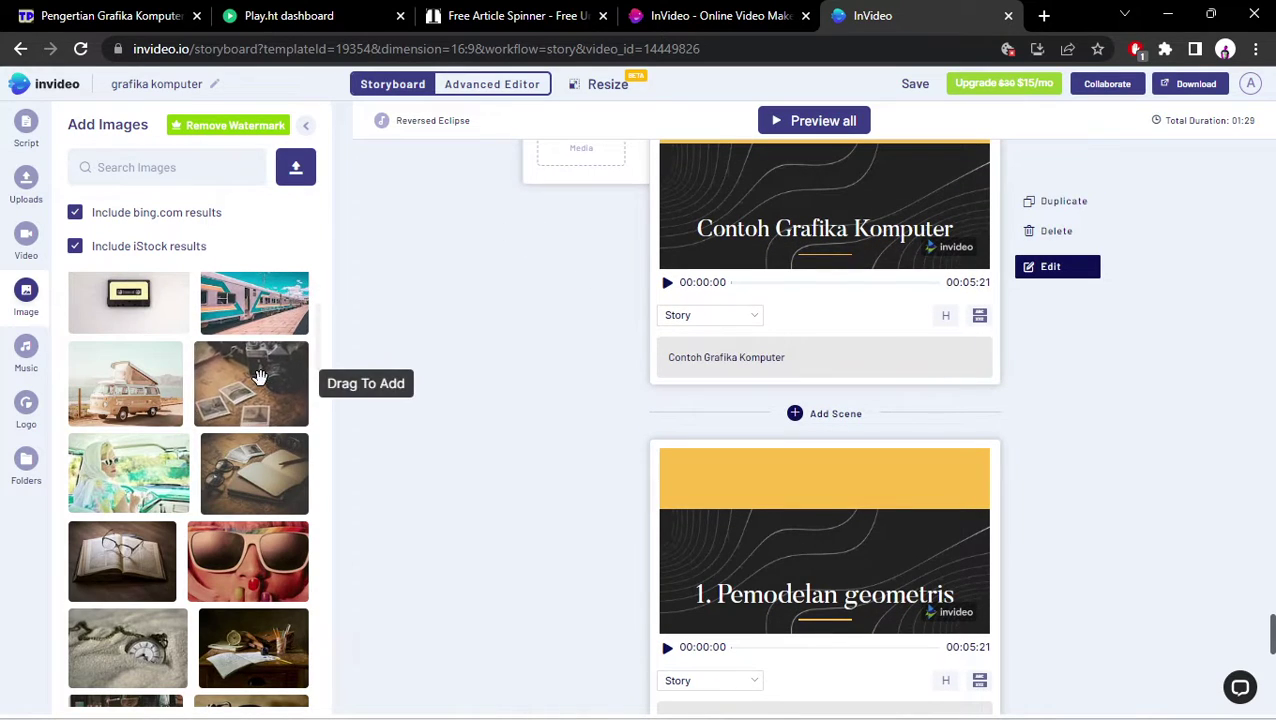
left_click_drag(245, 315, 570, 245)
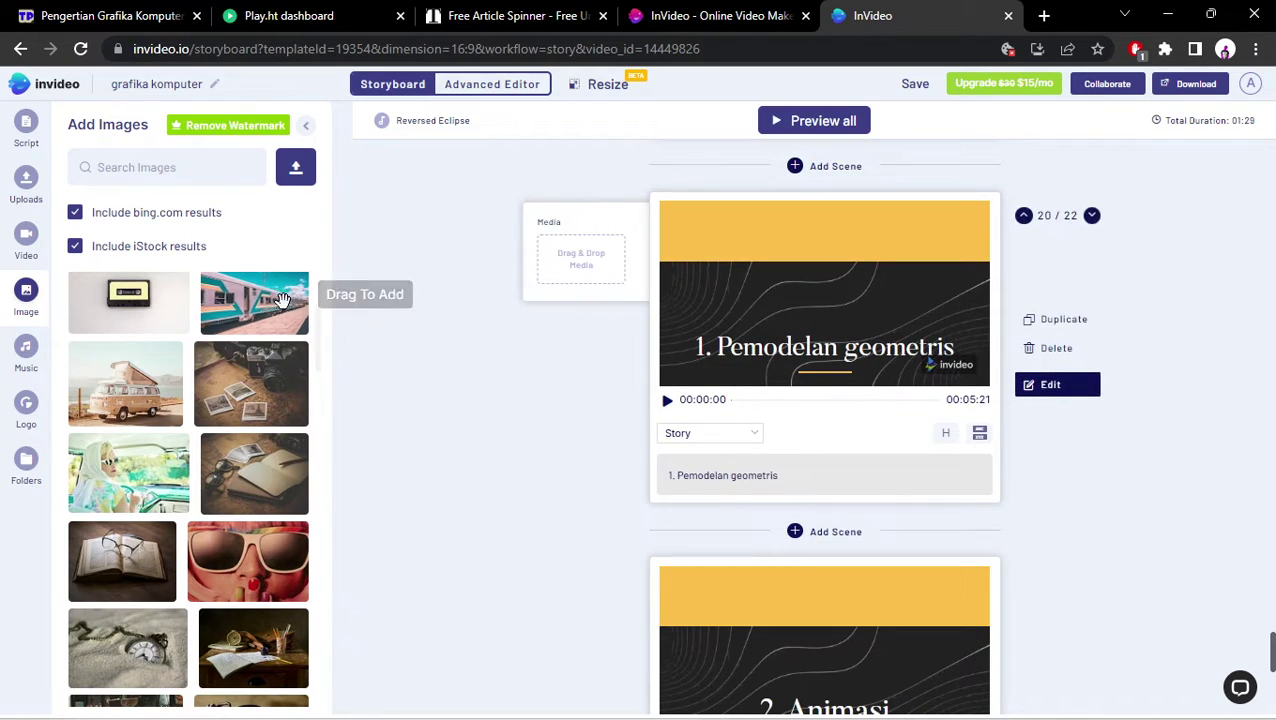
left_click_drag(148, 403, 581, 258)
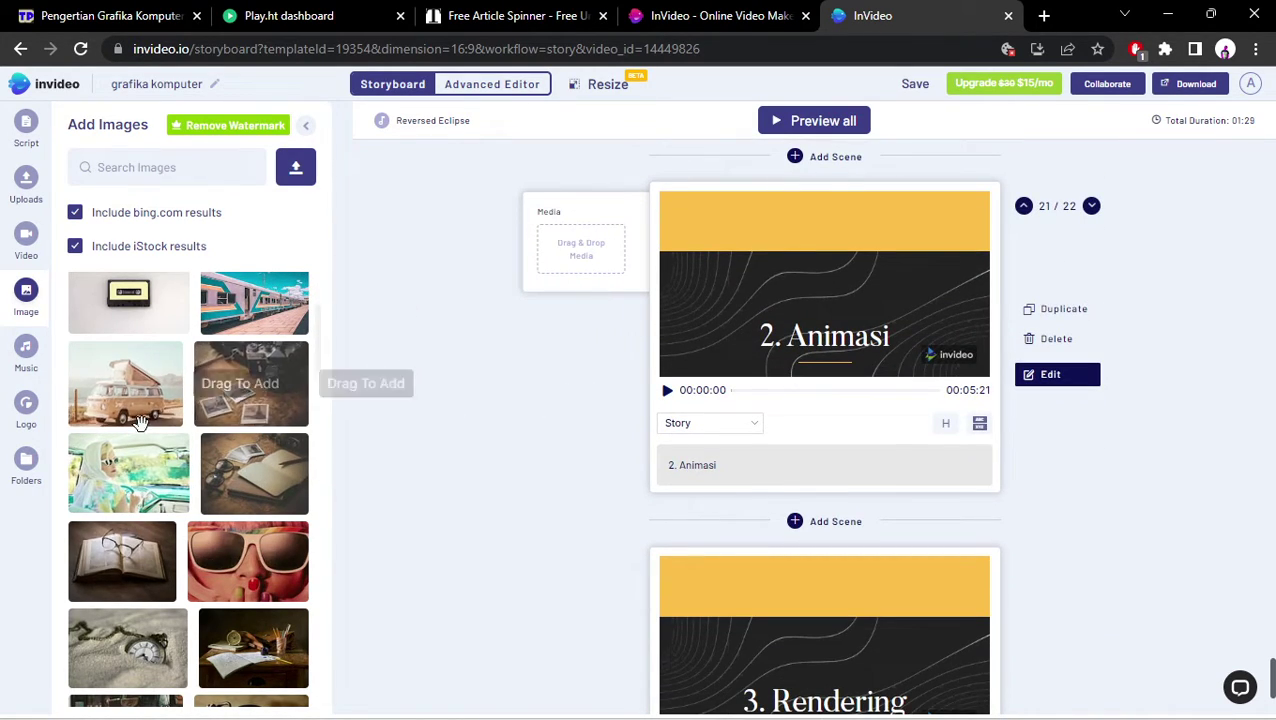
Add retro photos to scenes 21 and 22, using the cassette tape for scene 22, and play scene 22.
left_click_drag(170, 298, 598, 268)
left_click_drag(150, 307, 600, 412)
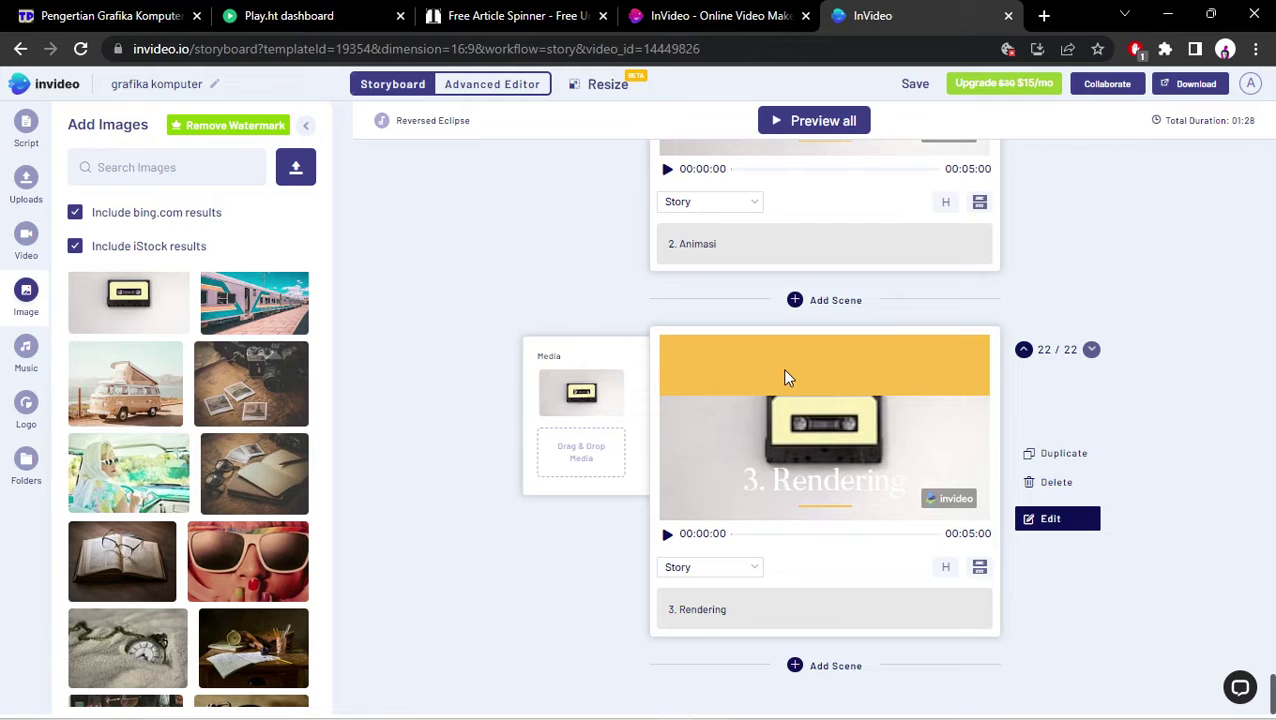
left_click(667, 537)
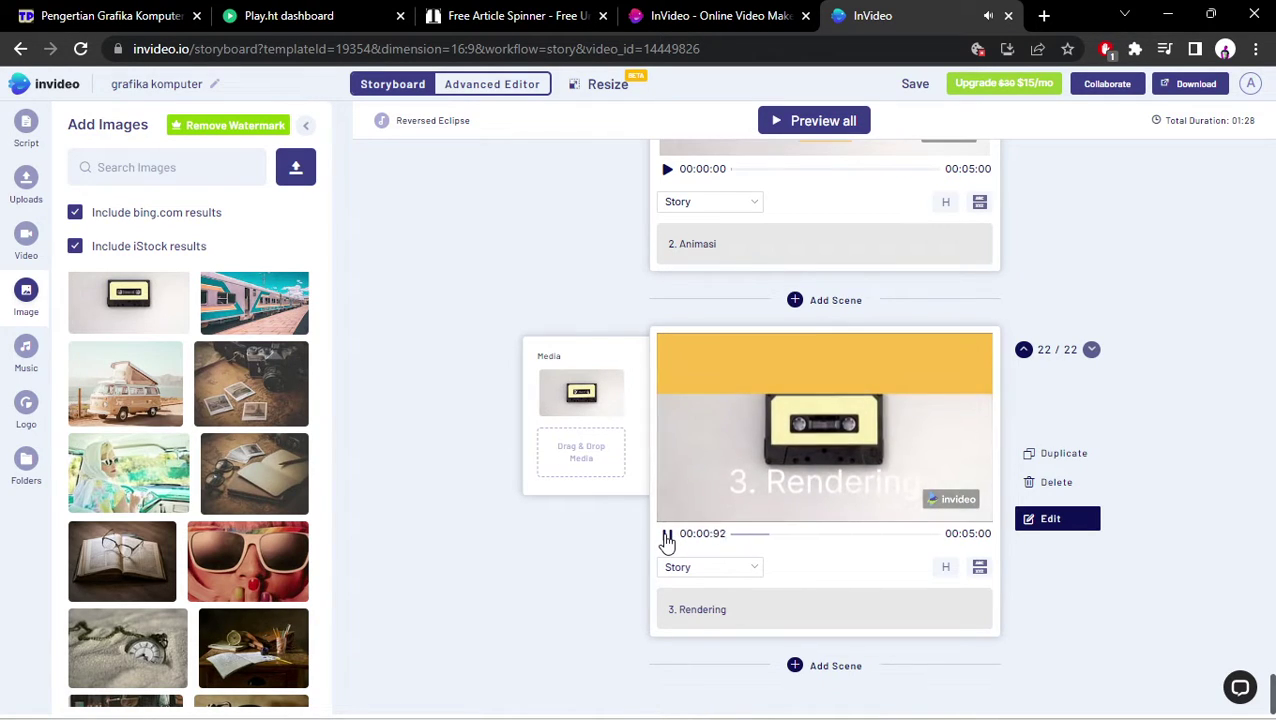
scroll(638, 320, "up", 5)
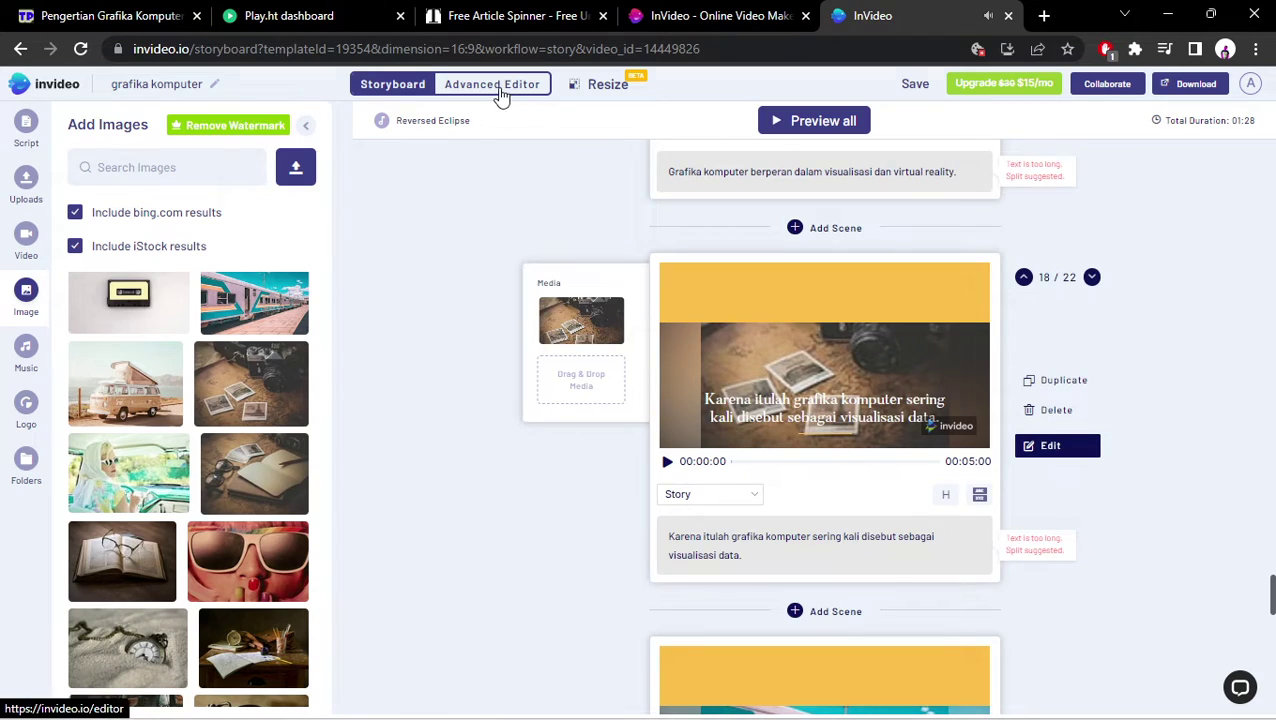
Switch the project to the advanced editor and preview the Rock music track "Impenetrable Barrier".
left_click(498, 88)
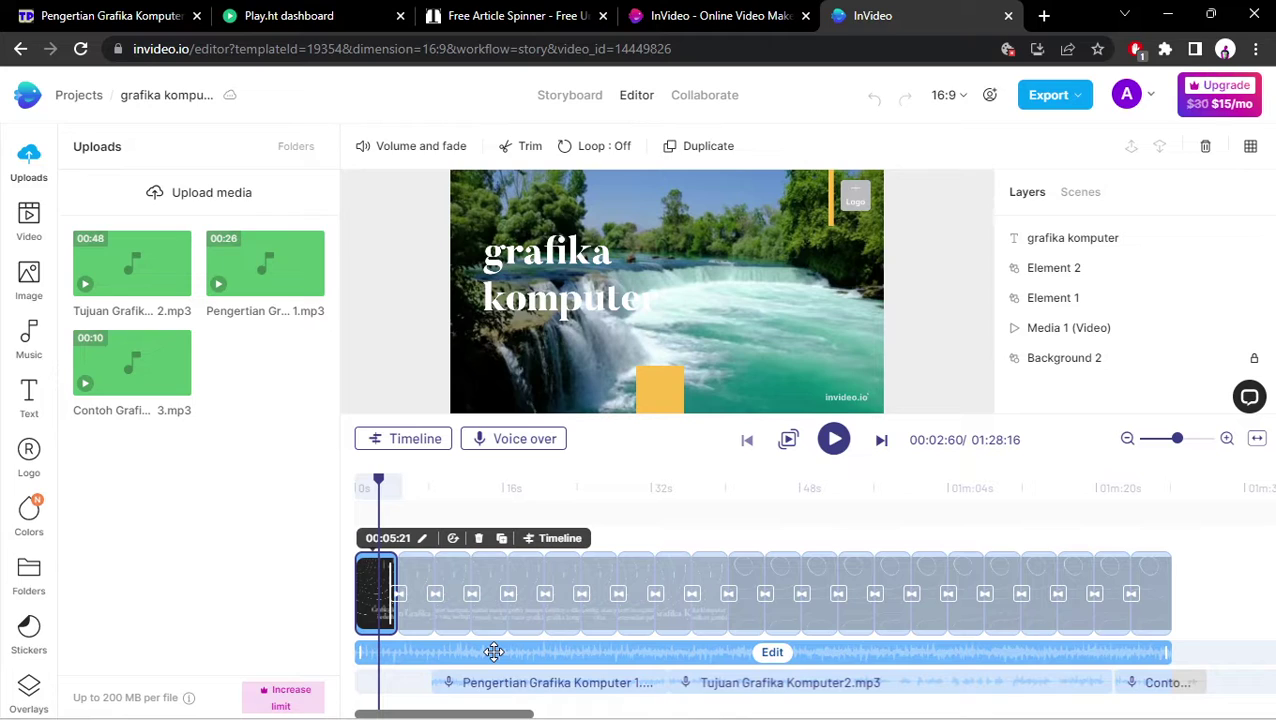
left_click(24, 340)
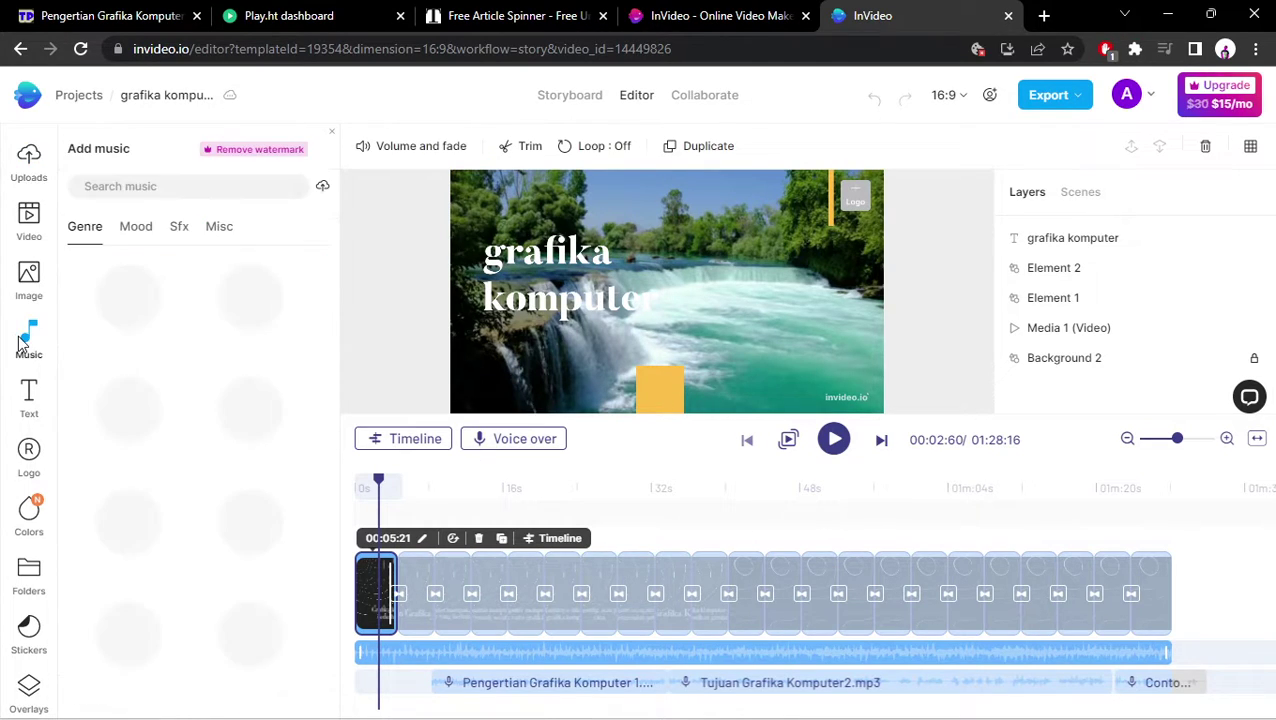
left_click(128, 300)
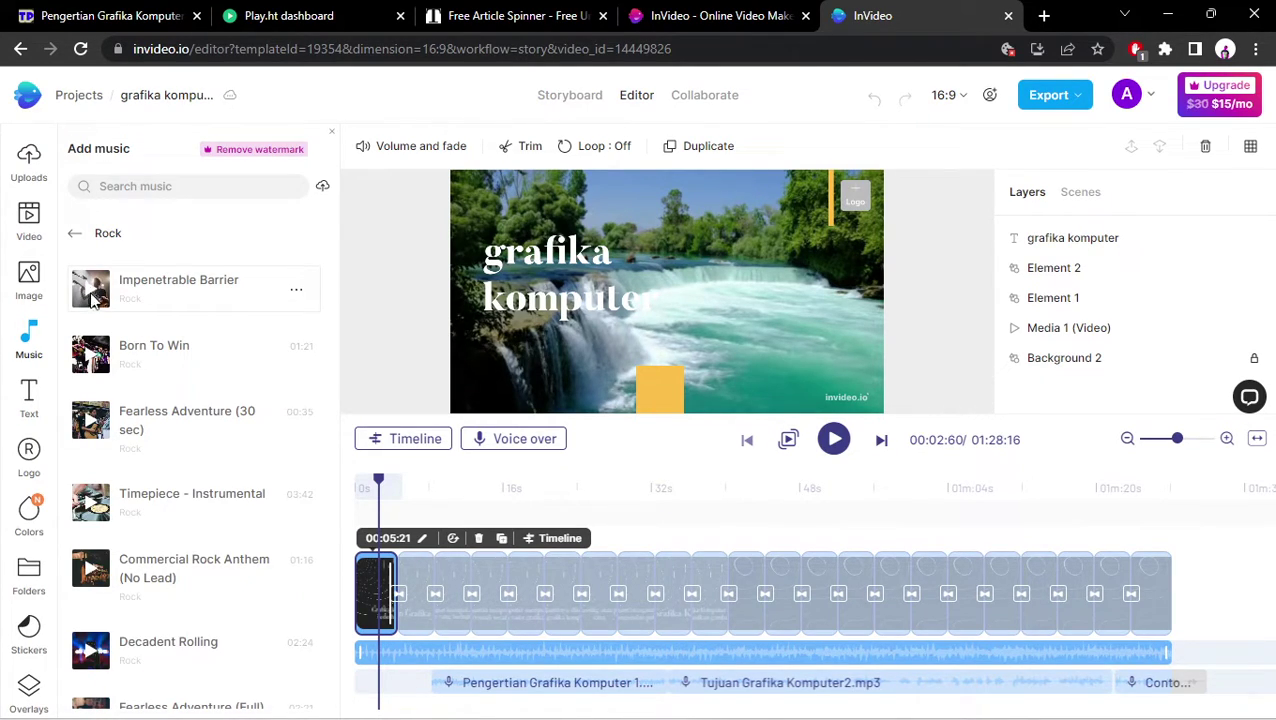
left_click(90, 297)
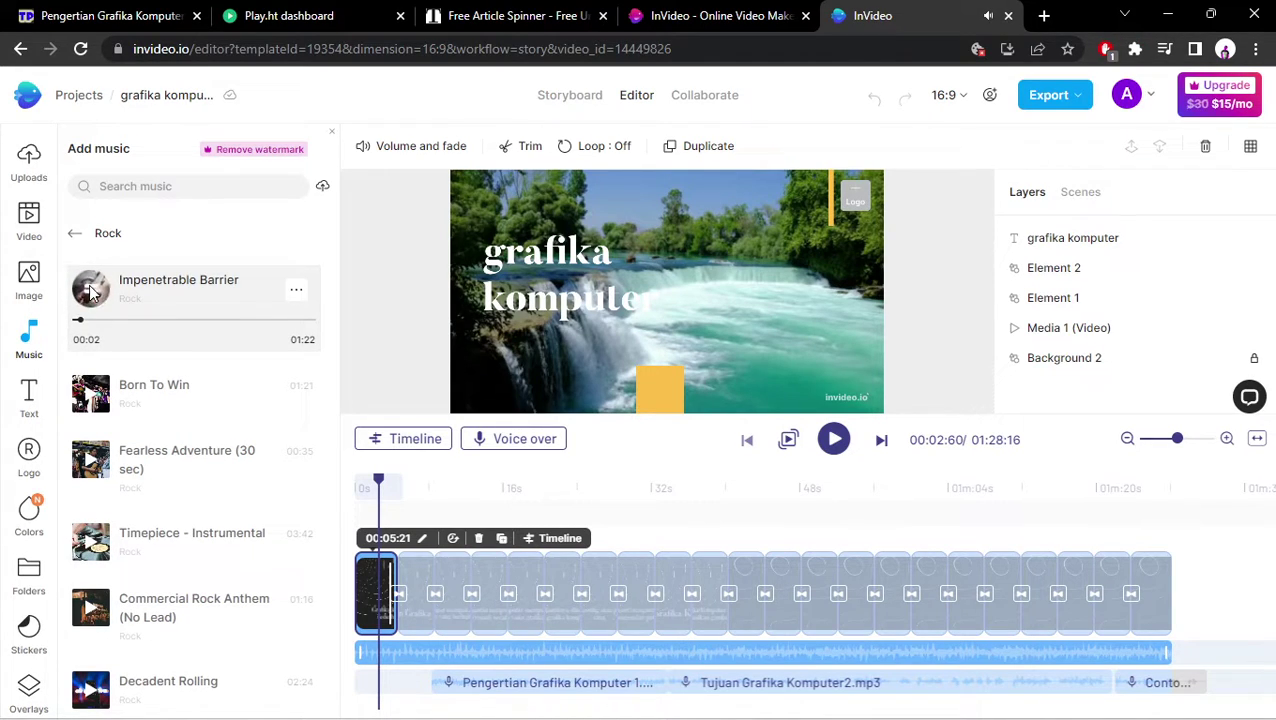
Browse the music genres to Bumpers & Stingers and preview its first Driving Stomp Percussion variation.
left_click(75, 234)
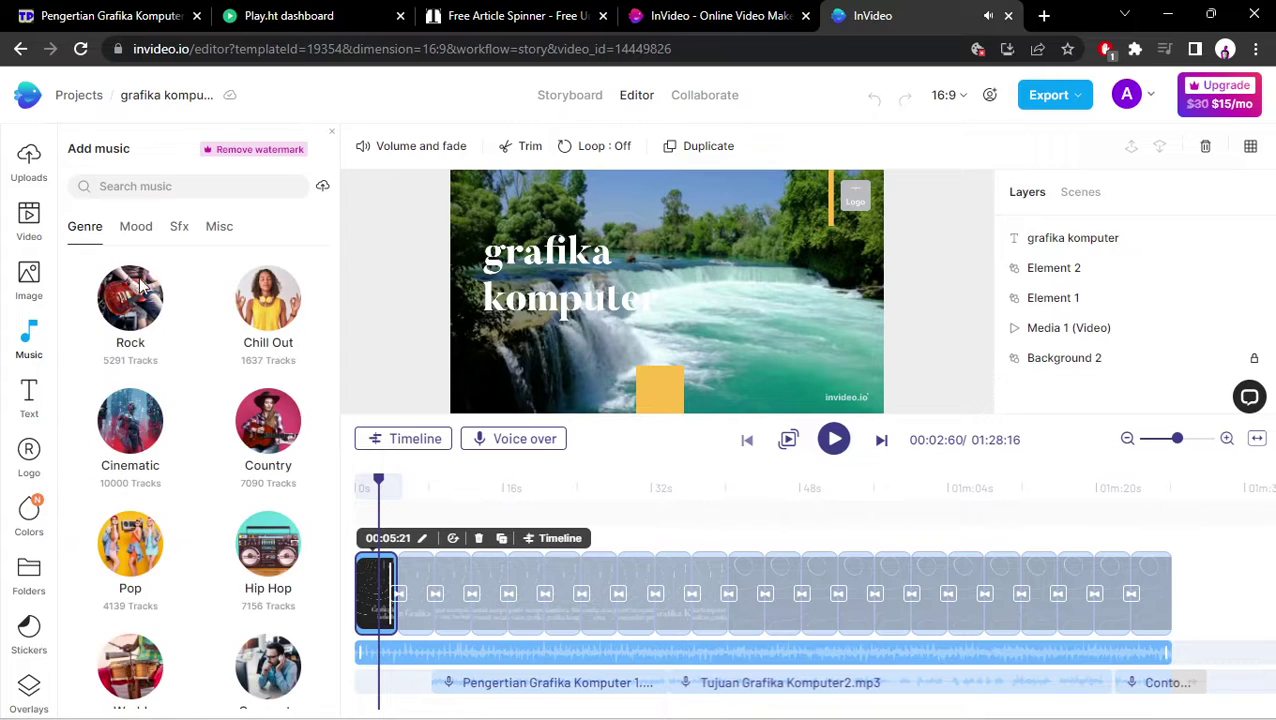
scroll(278, 310, "down", 3)
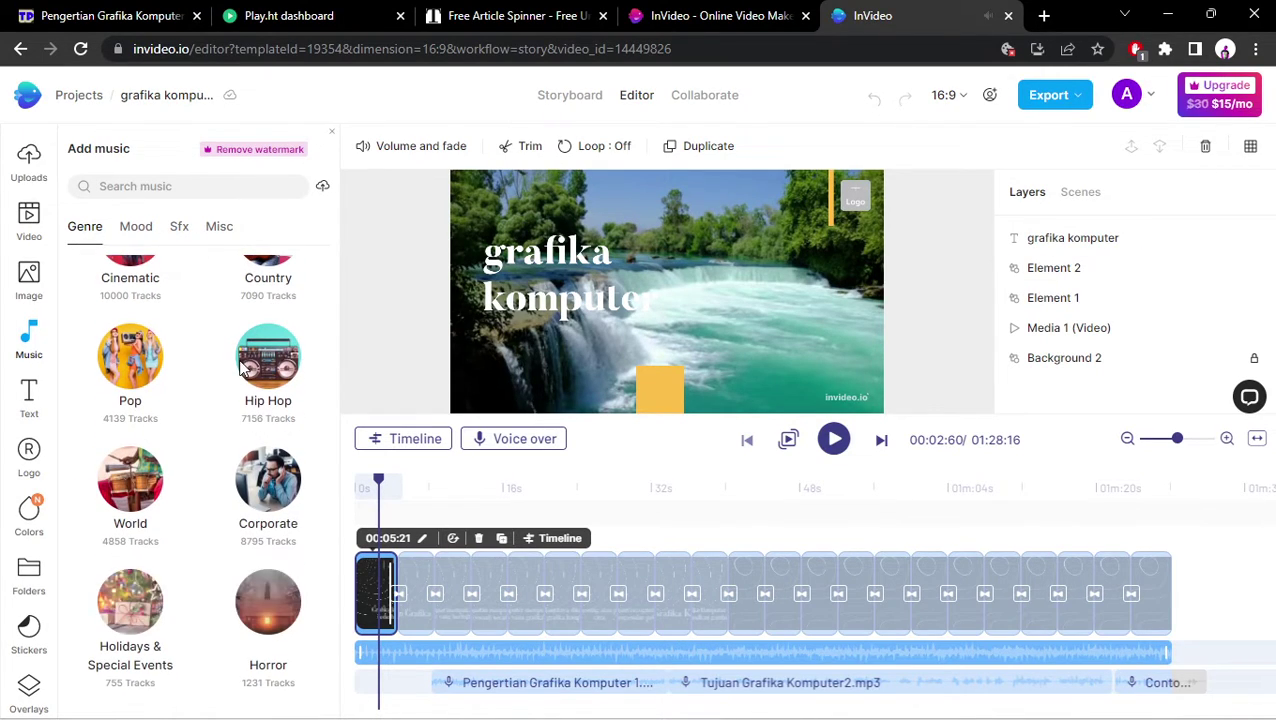
scroll(283, 390, "down", 3)
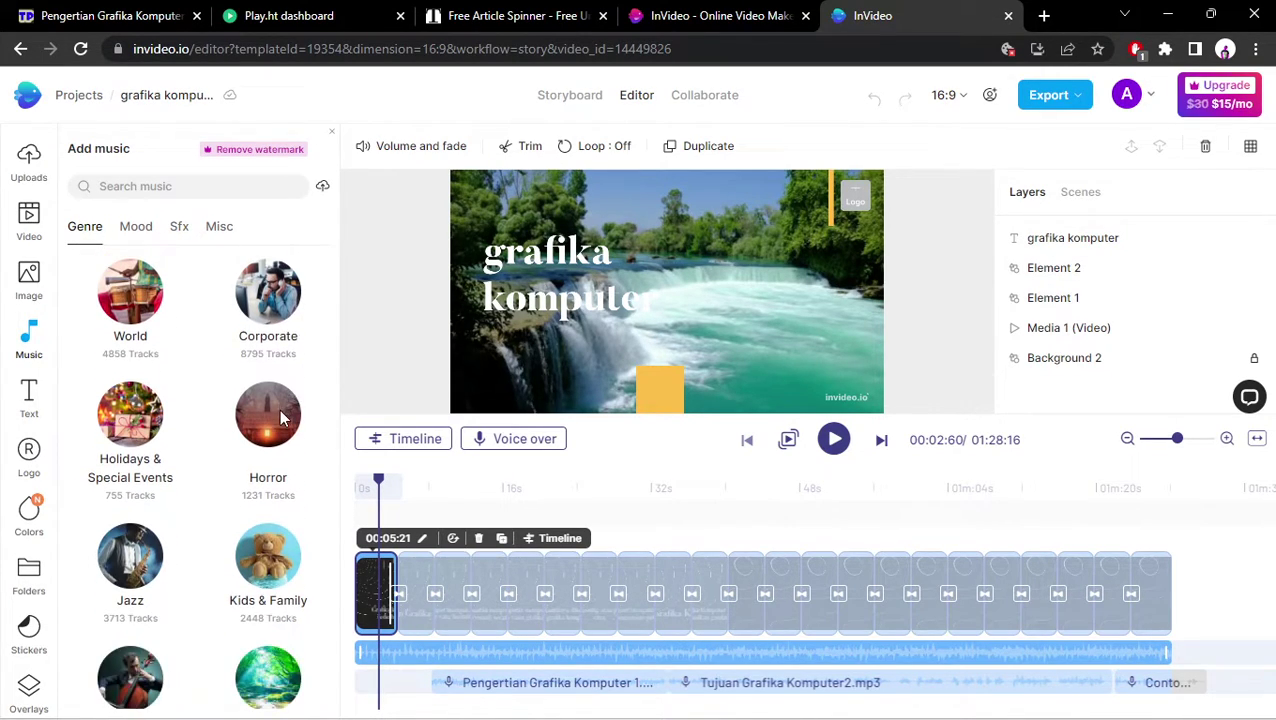
scroll(185, 417, "down", 1)
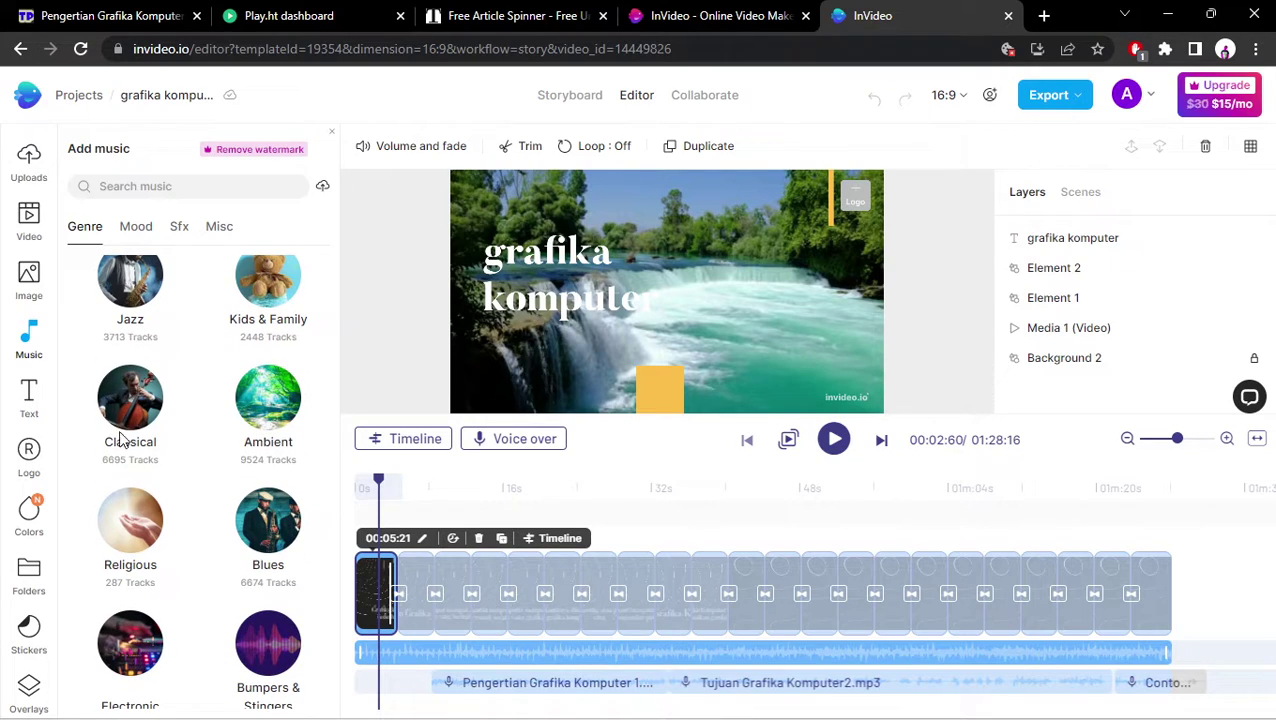
scroll(138, 441, "down", 2)
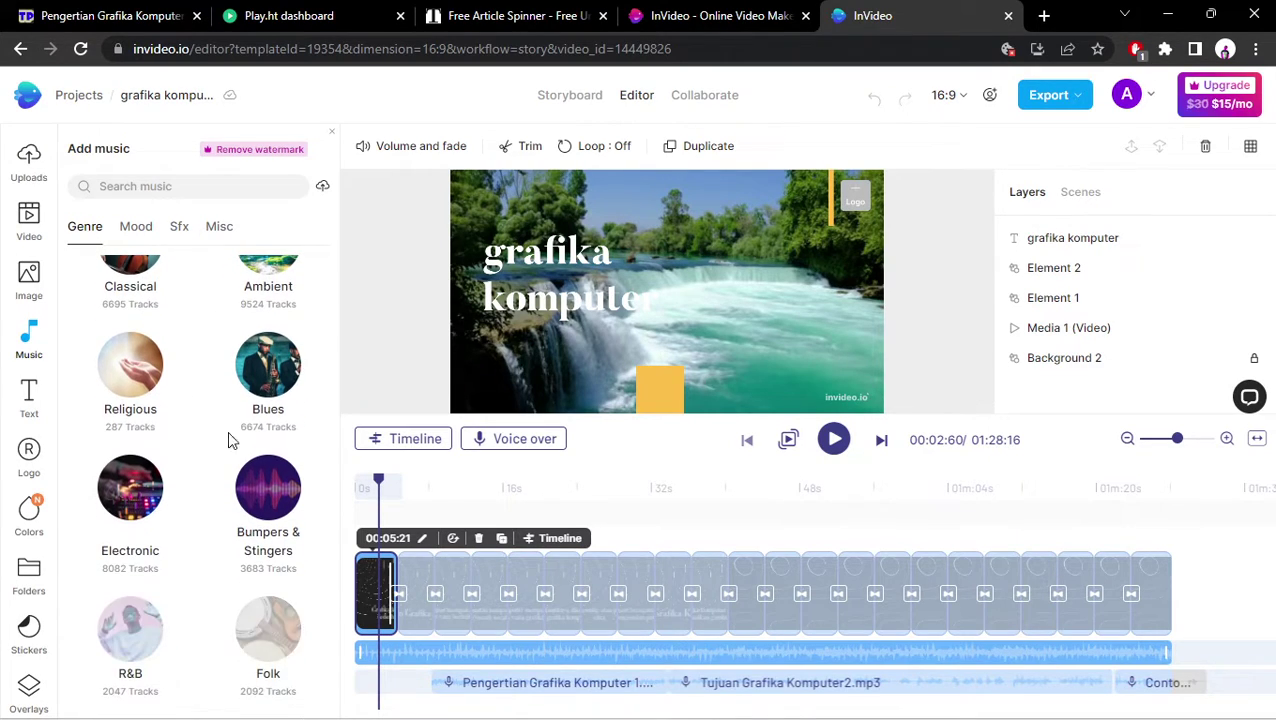
left_click(266, 482)
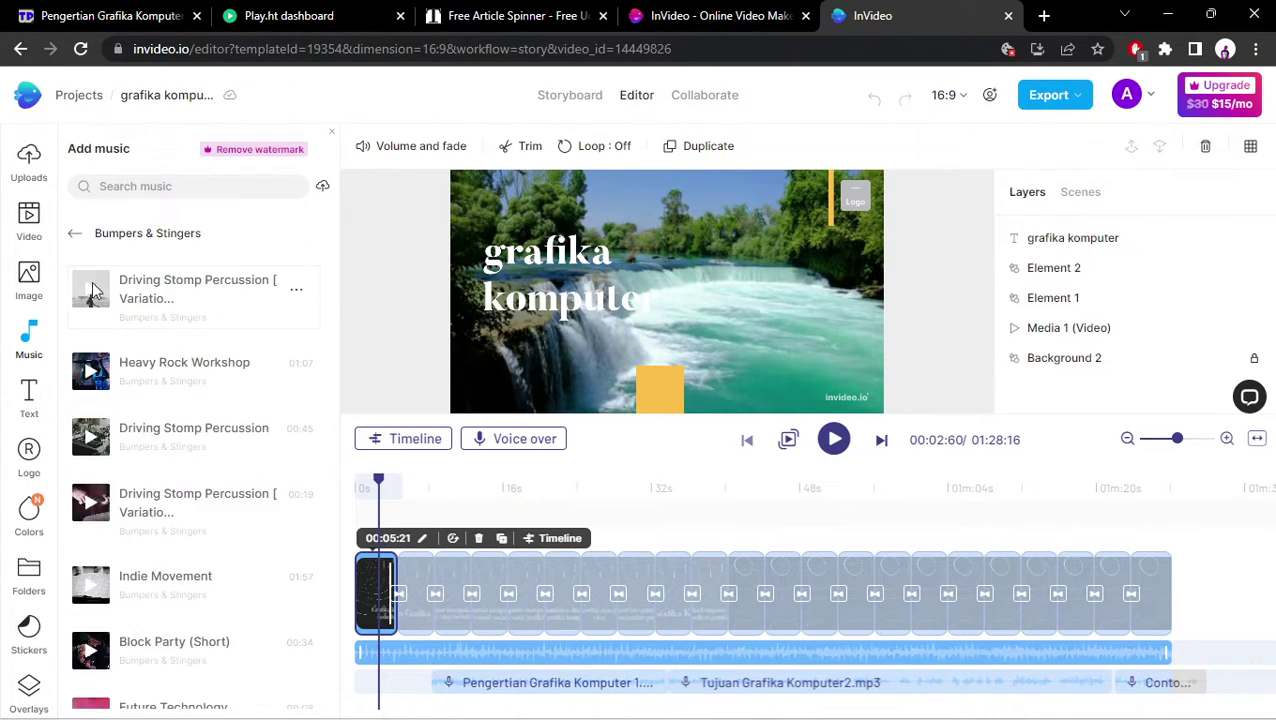
left_click(88, 299)
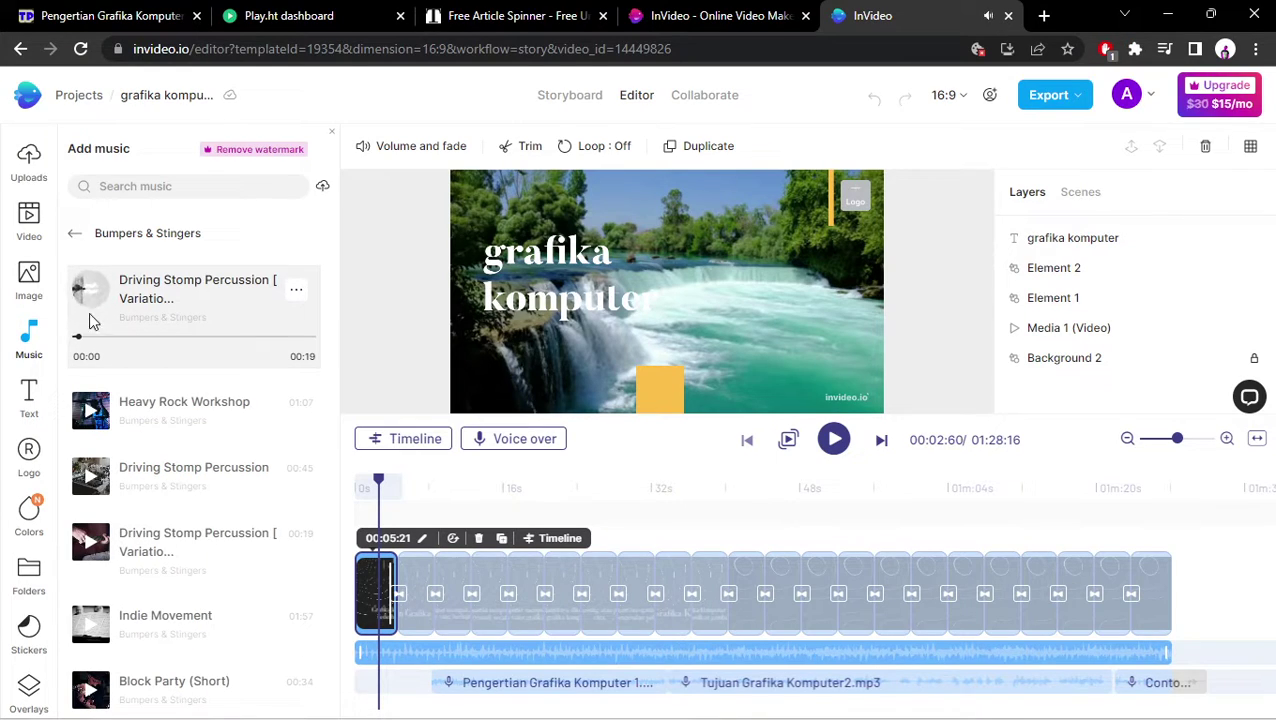
Browse to the Electronic music genre and preview the track "Back To 95 - Instrumental Version".
left_click(76, 234)
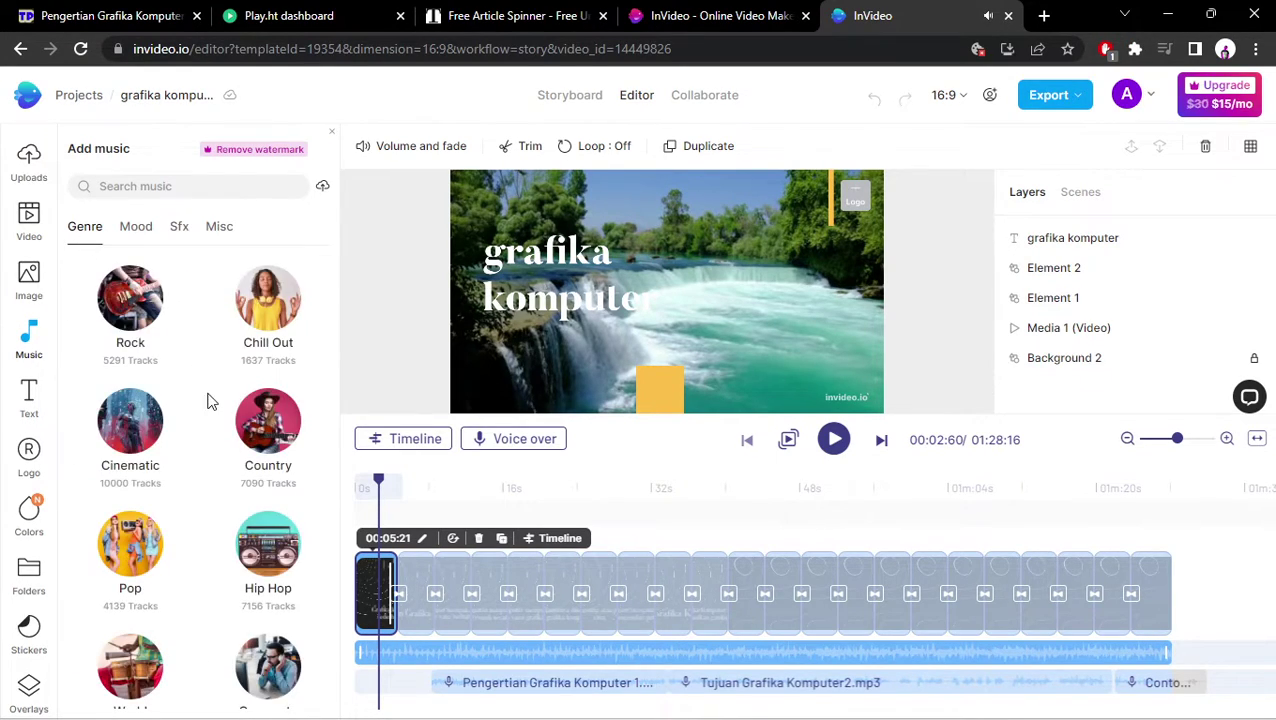
scroll(205, 405, "down", 3)
scroll(205, 413, "down", 5)
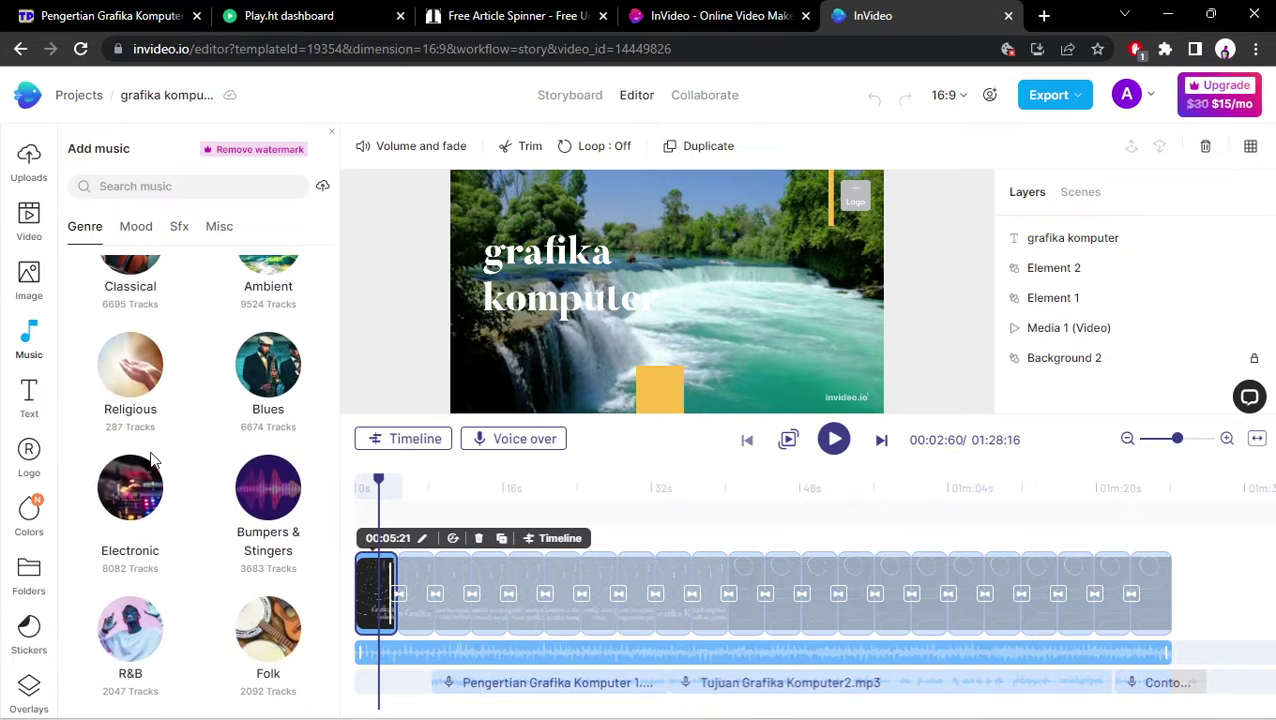
left_click(133, 500)
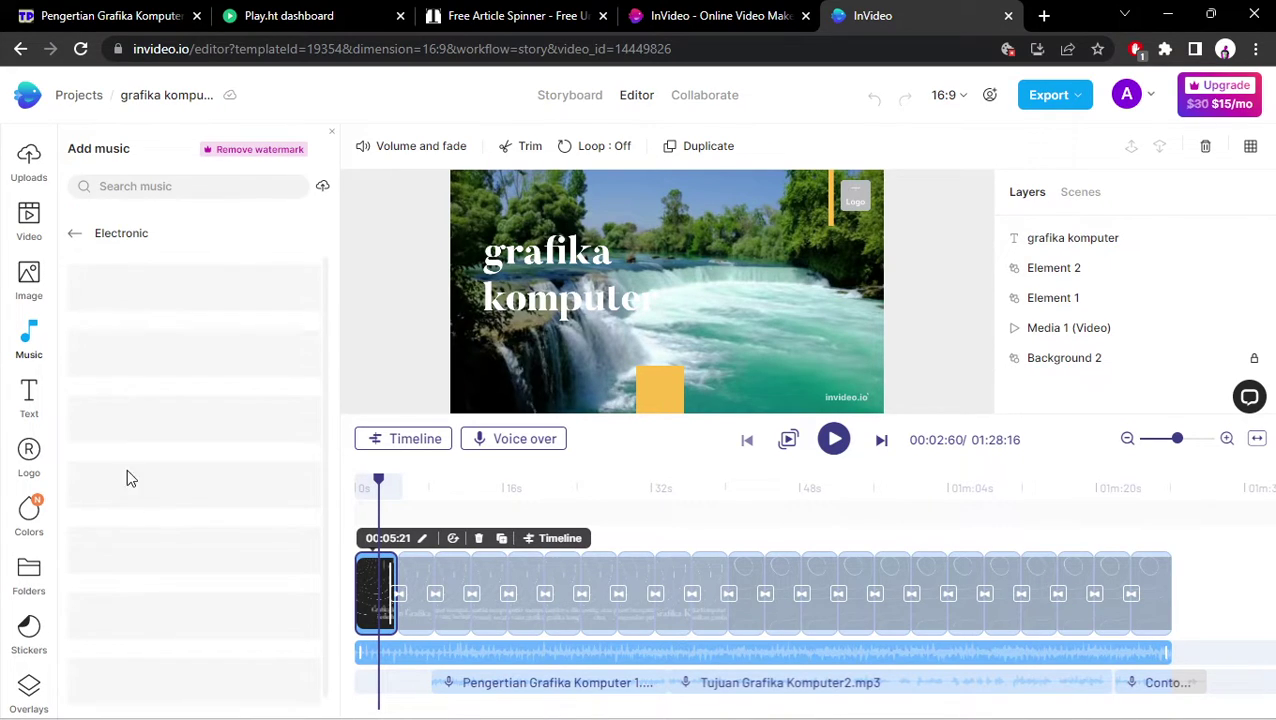
left_click(91, 291)
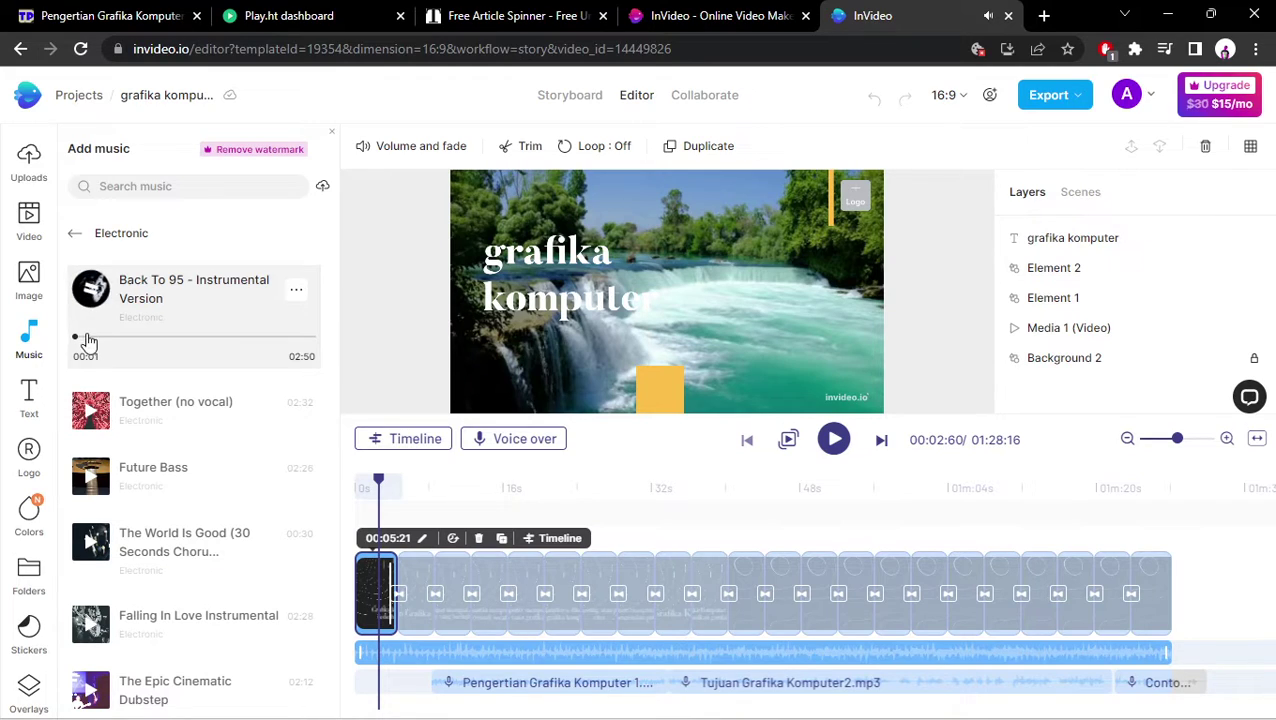
left_click(91, 291)
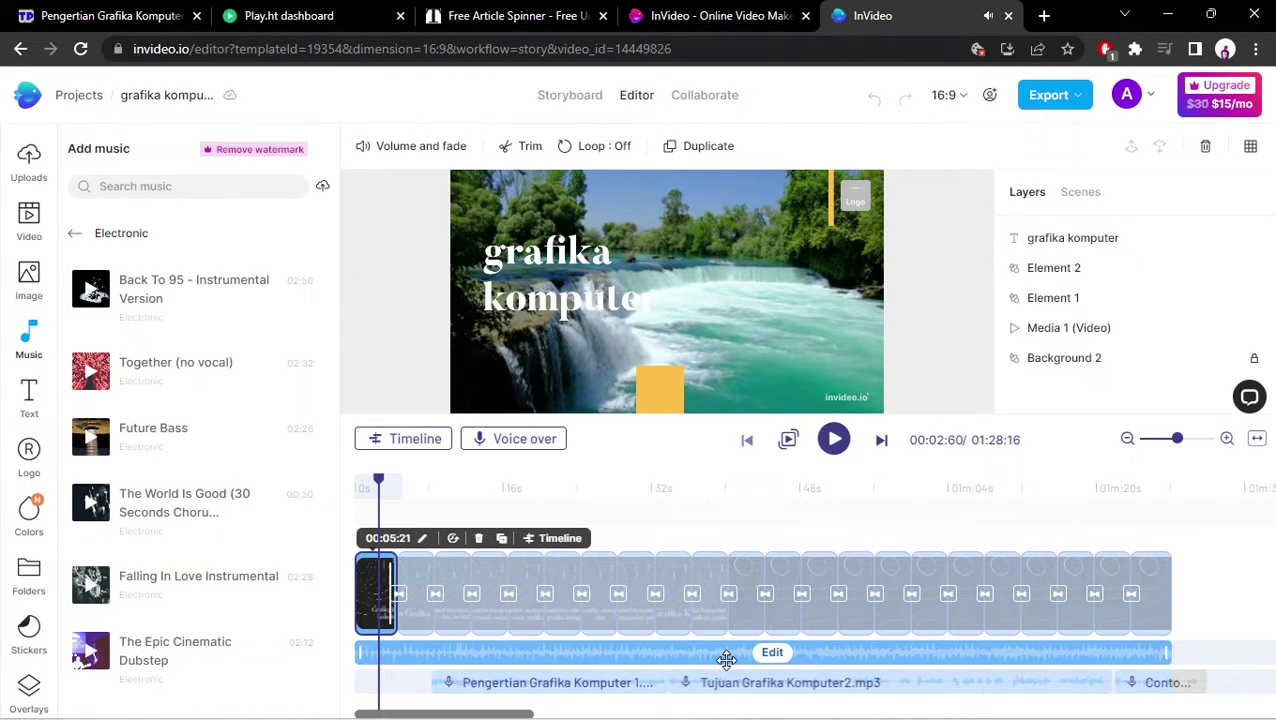
Replace the project's background music with the Electronic track "Back To 95 - Instrumental Version".
key("Delete")
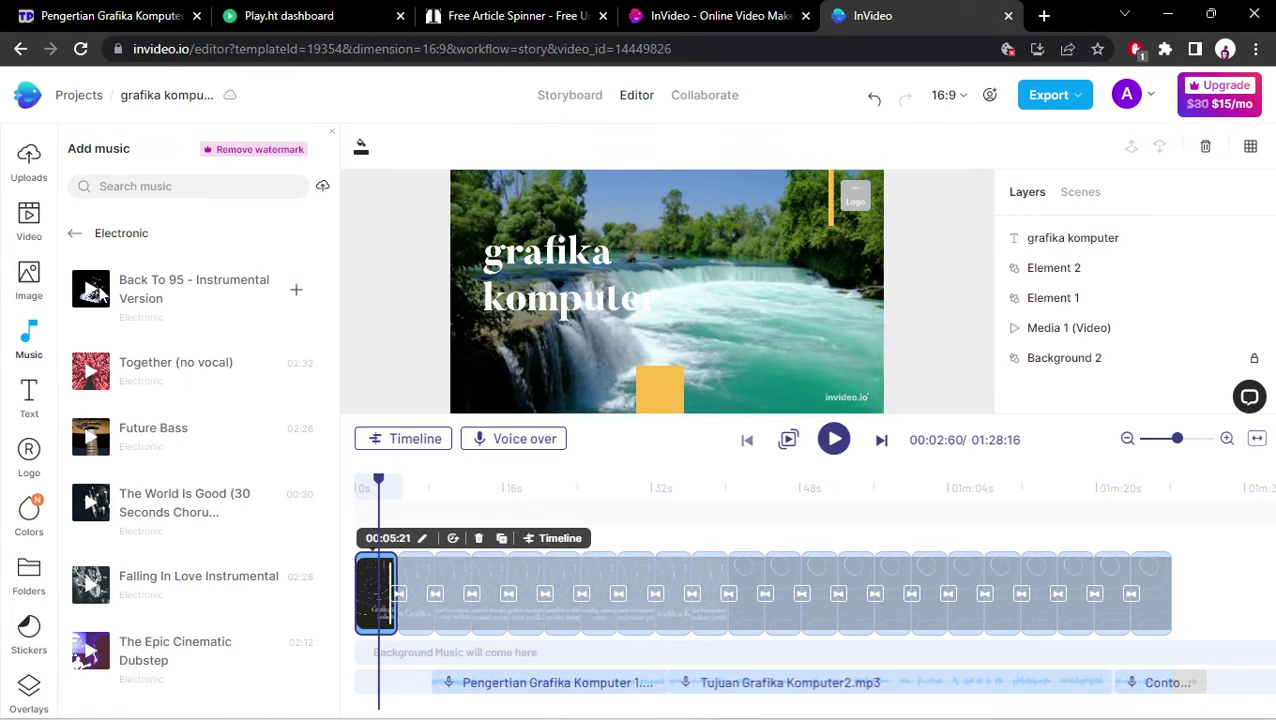
left_click(298, 292)
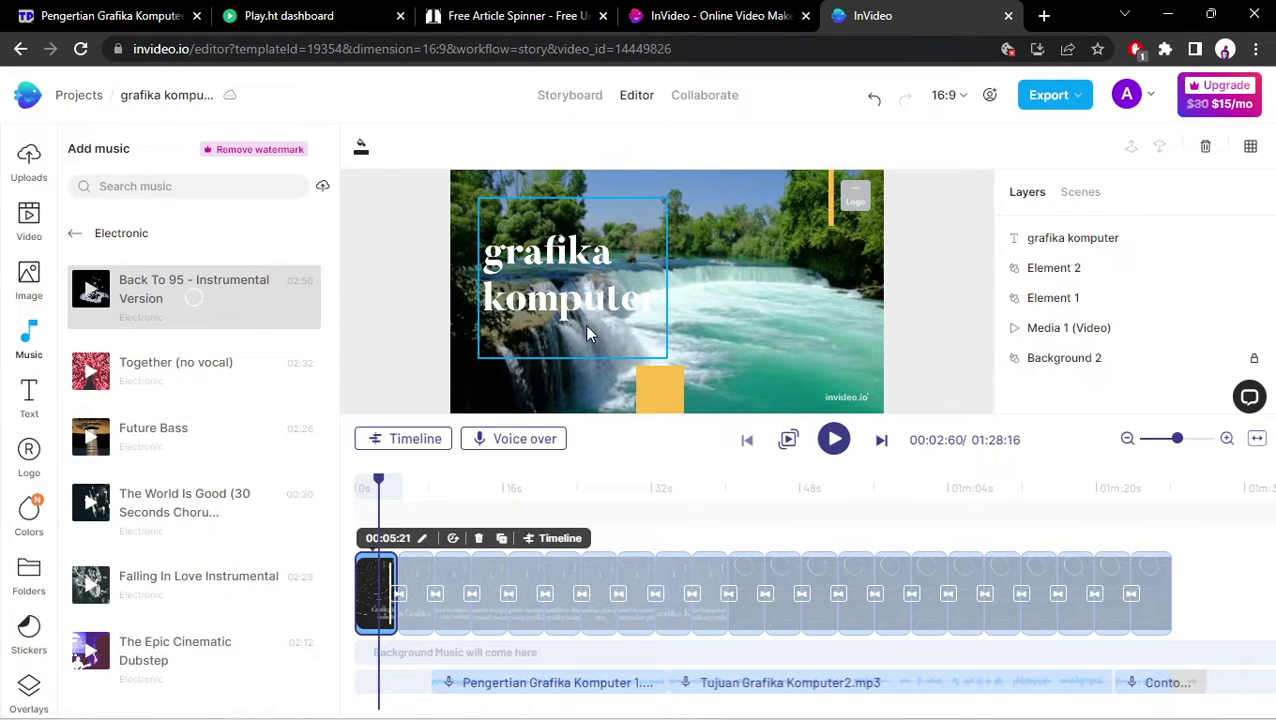
Shift the opening scene's "grafika komputer" title slightly to the right and play the scene.
mouse_move(566, 267)
left_mouse_down()
mouse_move(593, 265)
mouse_move(578, 265)
left_mouse_up()
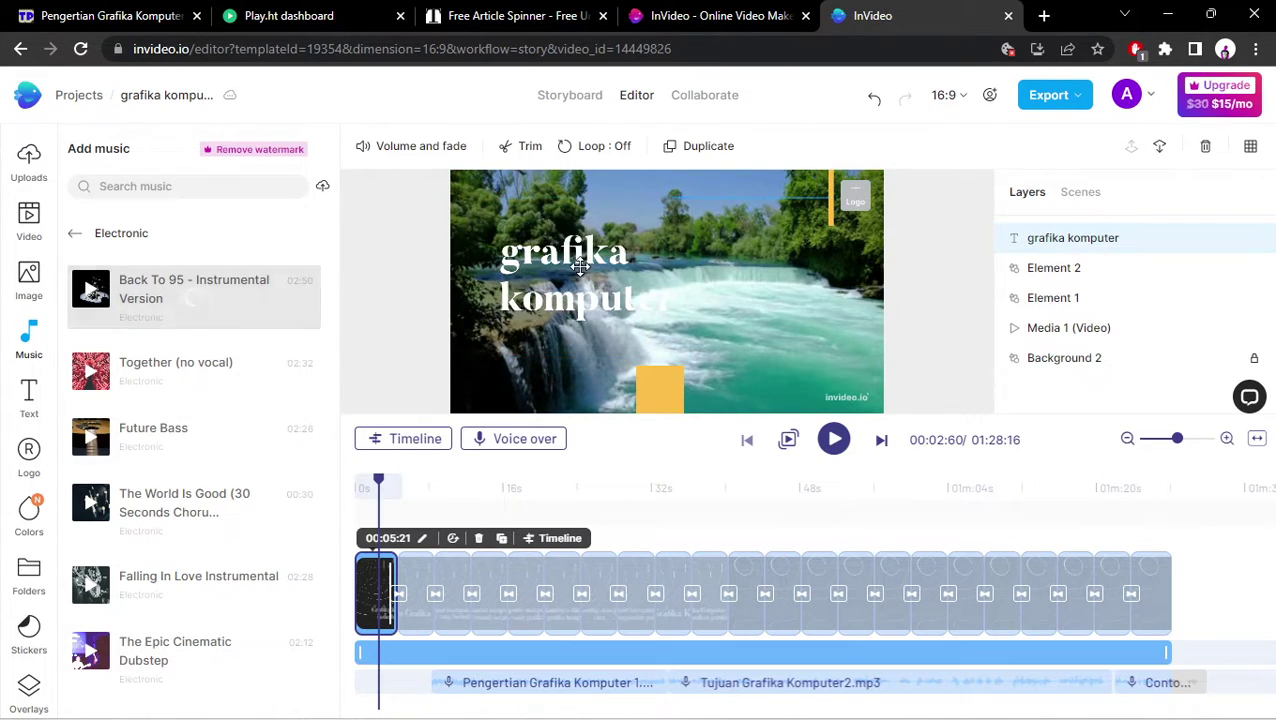
left_click(574, 379)
key("space")
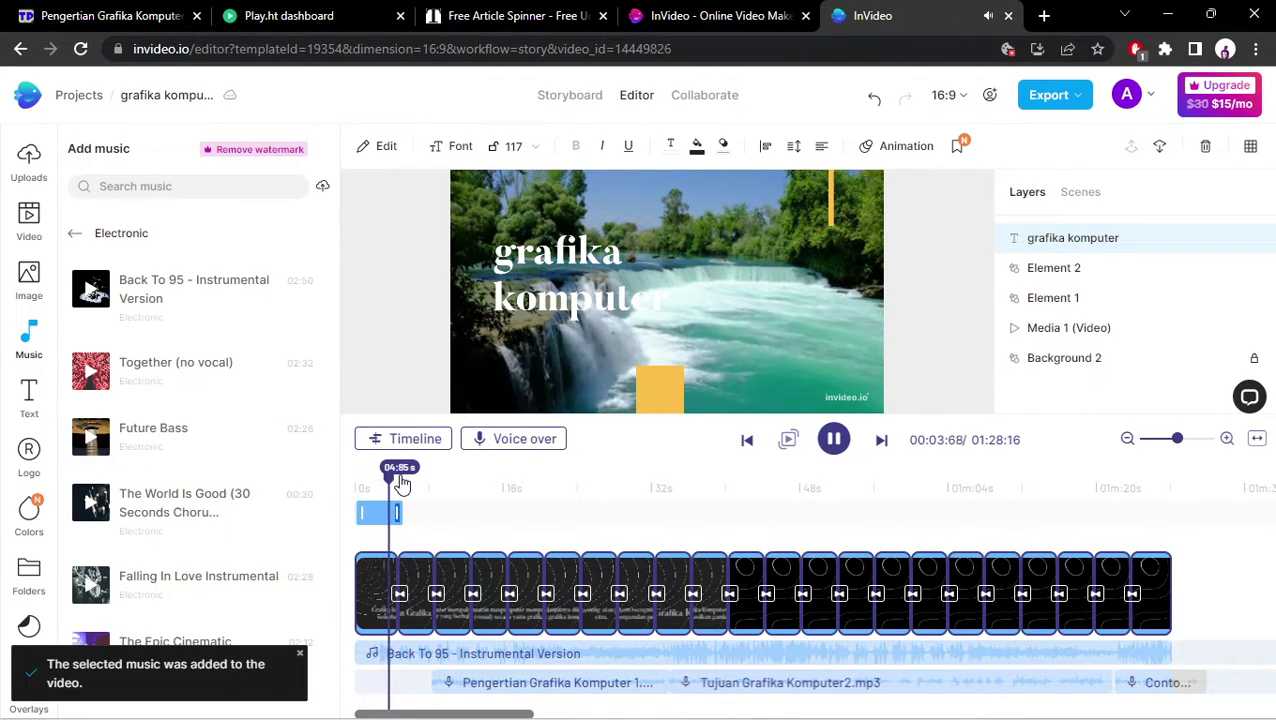
Select the last voice-over clip on the timeline and preview the video from its start with the new background music.
left_click_drag(399, 480, 1210, 495)
key("space")
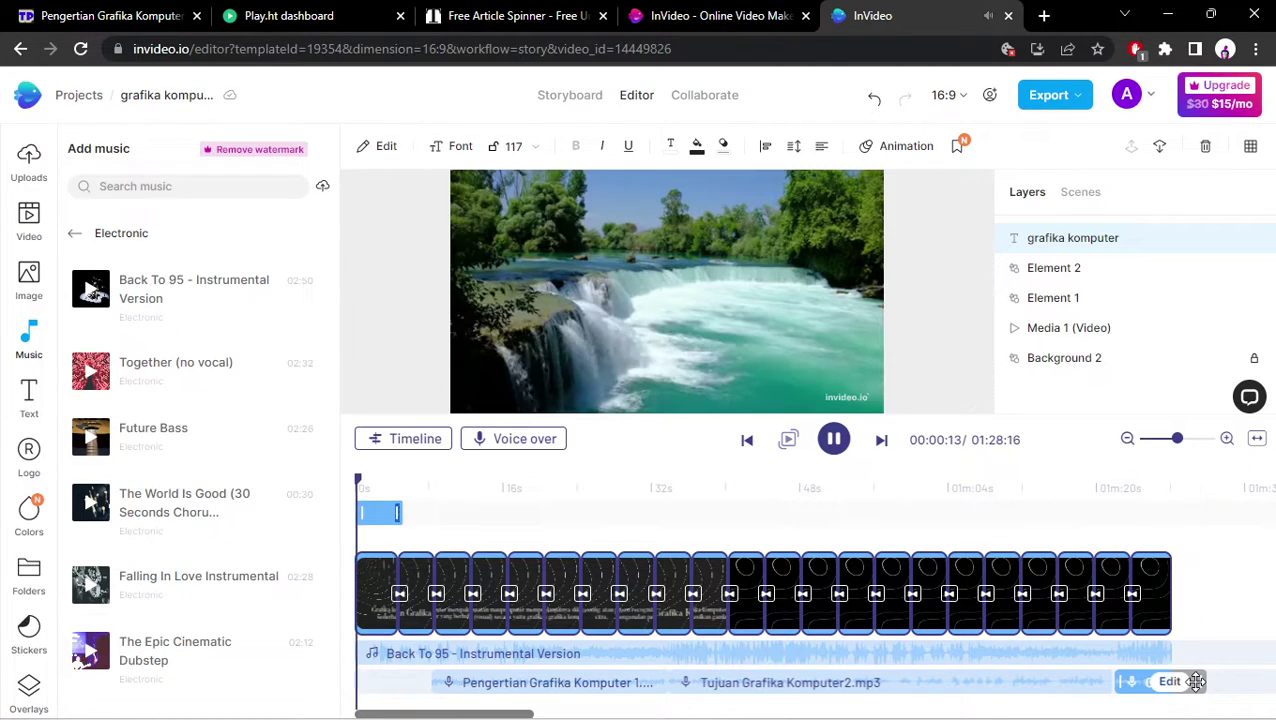
left_click(1168, 682)
left_click(1170, 681)
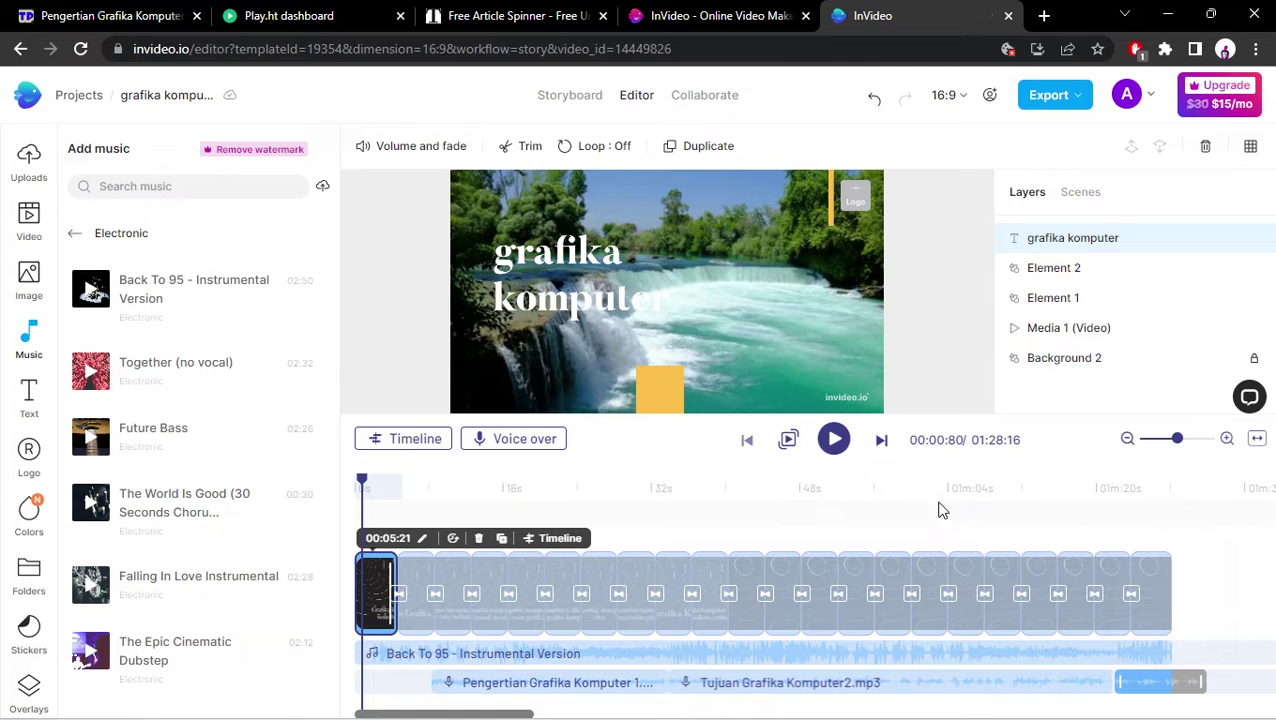
left_click_drag(900, 486, 677, 485)
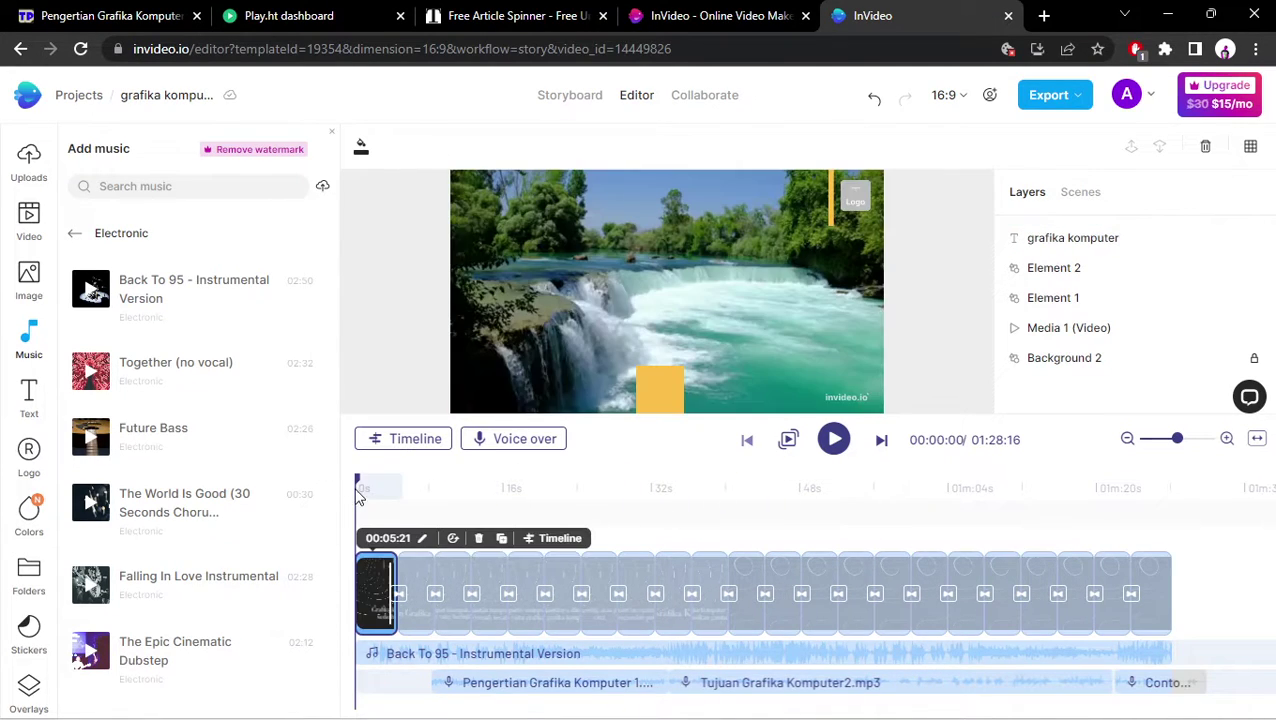
key("space")
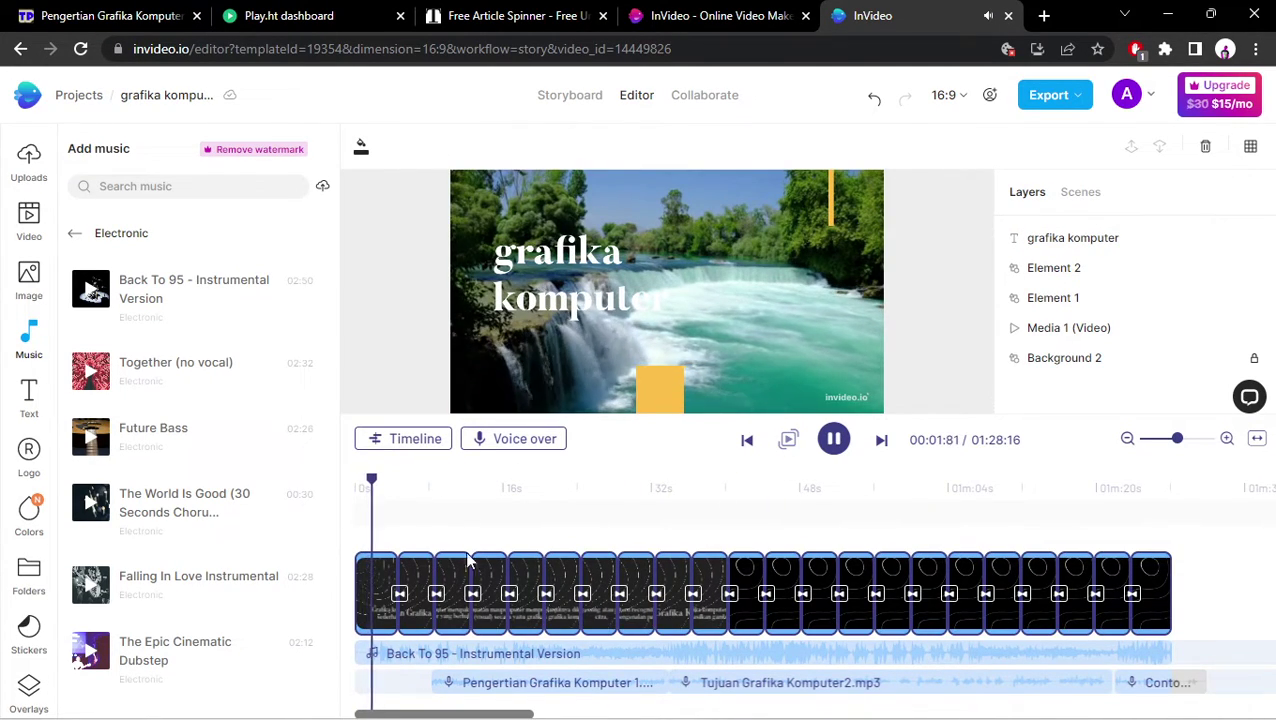
Inspect the trim range of the "Back To 95 - Instrumental Version" music track during playback, then close trimming with the range 00:00:00 to 01:28:16.
left_click(541, 652)
left_click(778, 653)
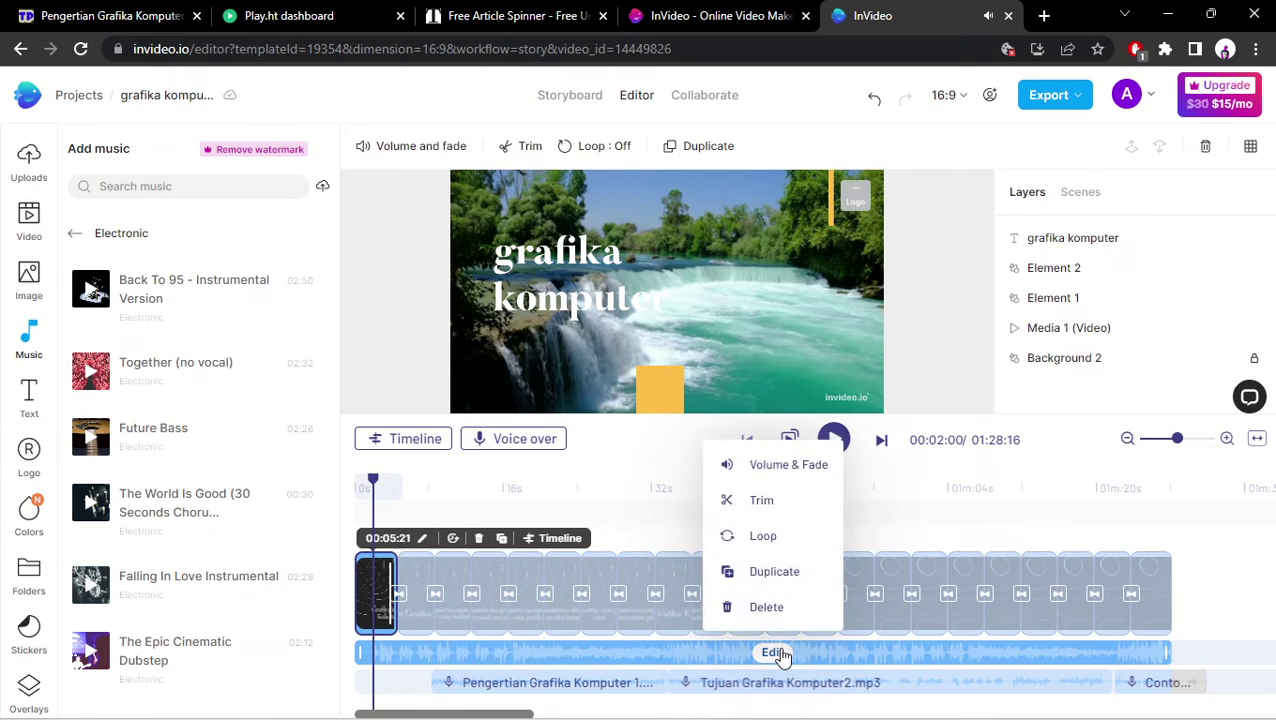
left_click(762, 500)
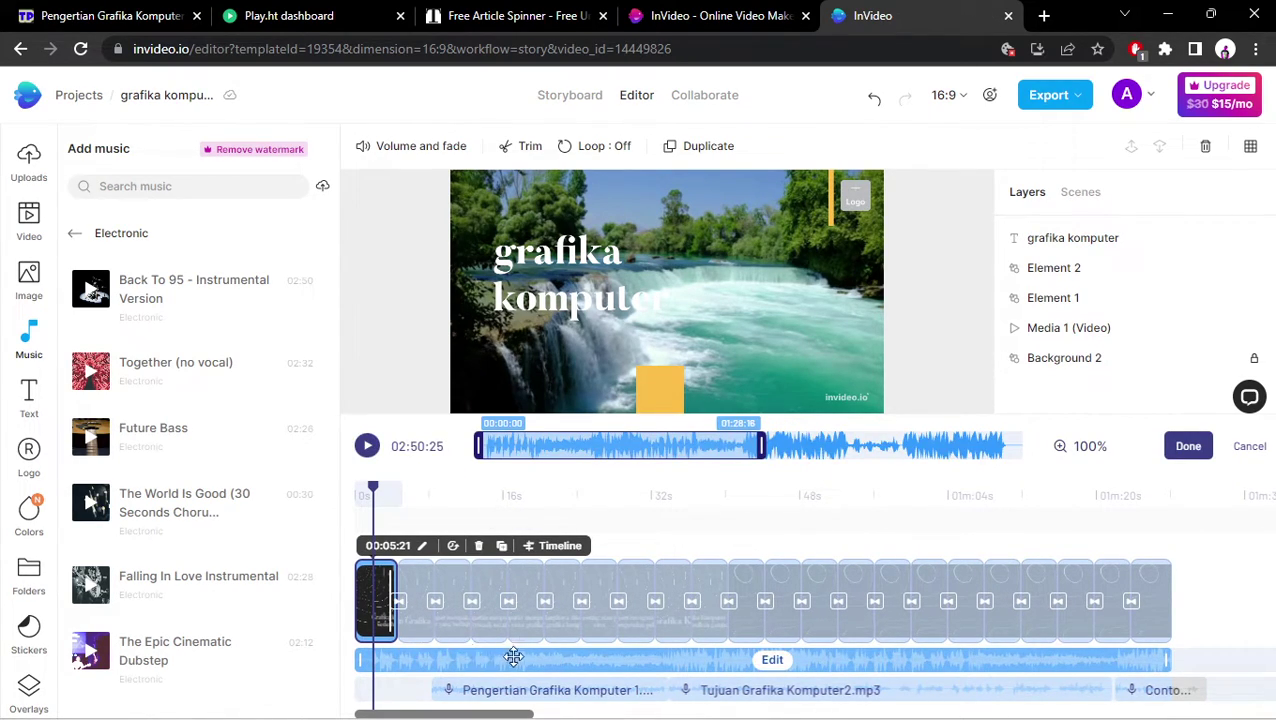
left_click(770, 658)
left_click(547, 475)
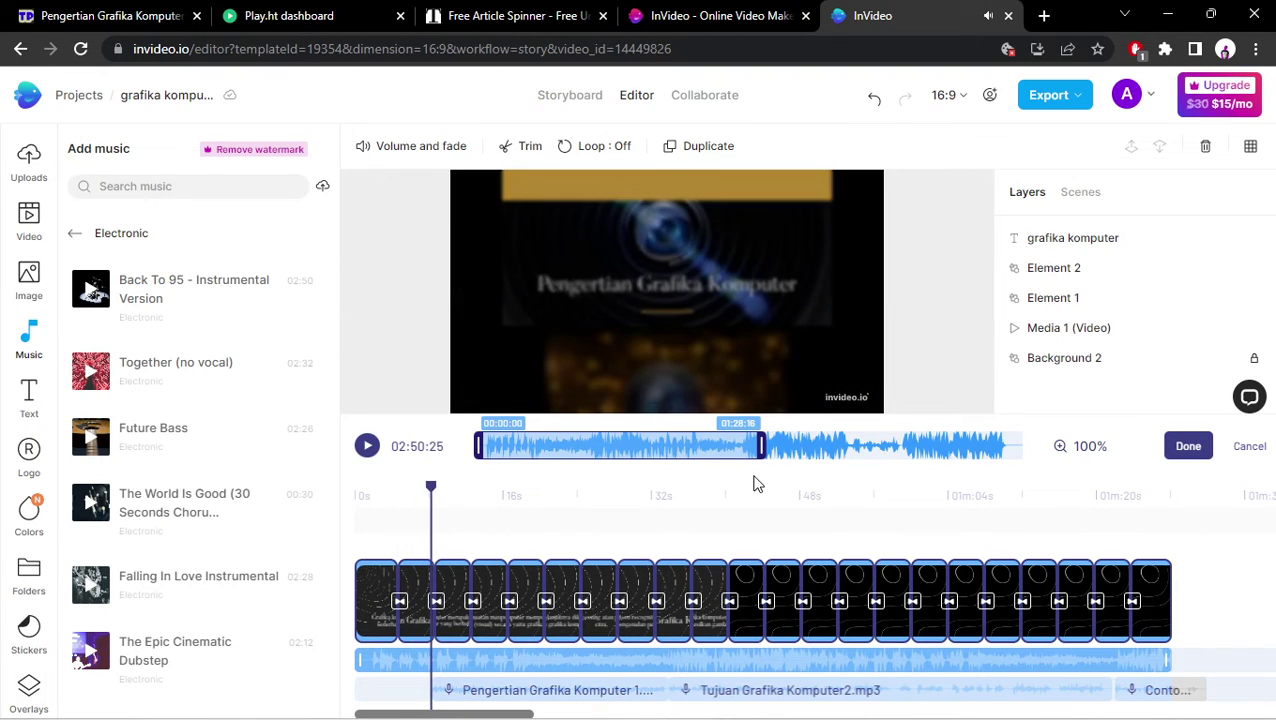
left_click(1189, 449)
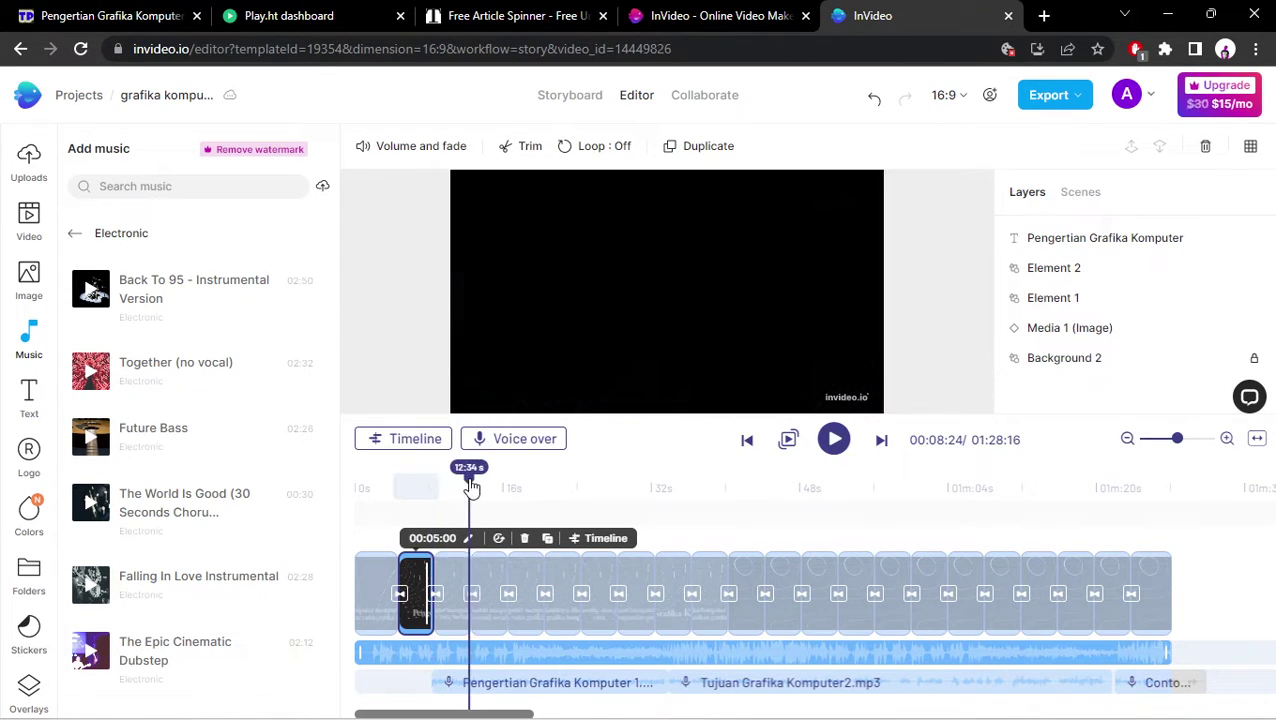
Replay the video from the start and lower the background music track's volume to -37.8 dB (37%).
left_click(358, 487)
key("space")
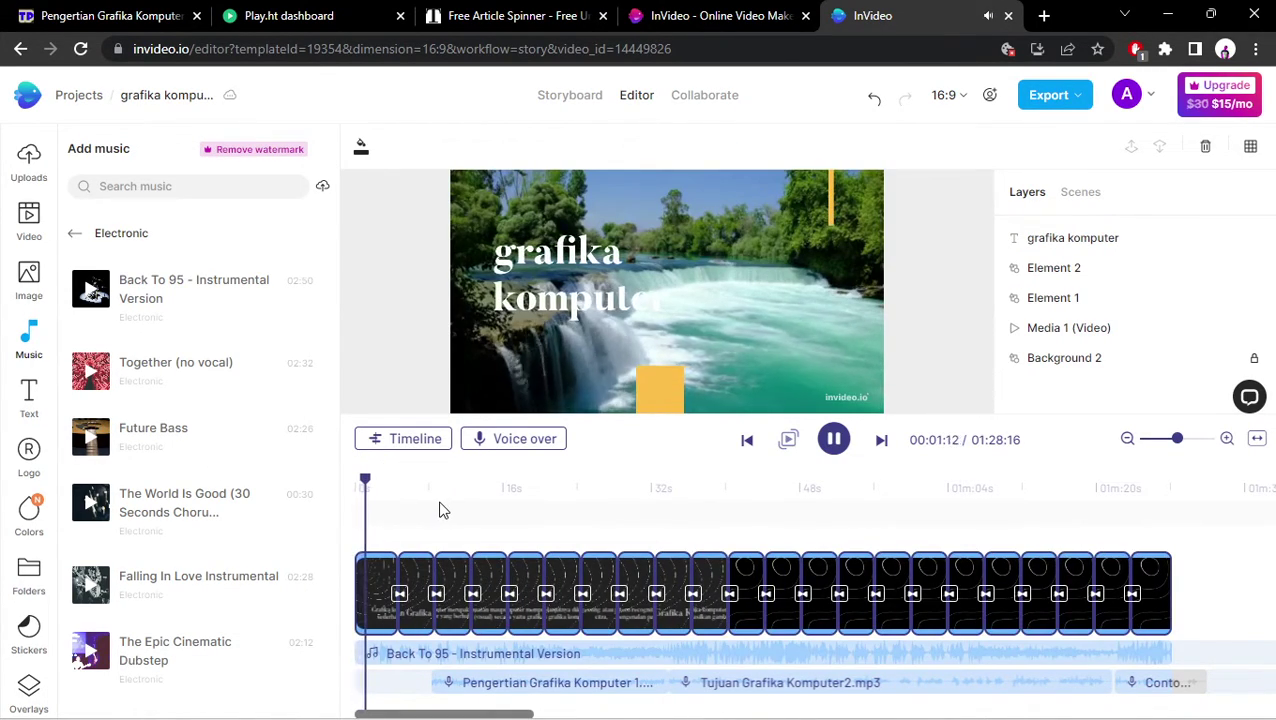
left_click(472, 655)
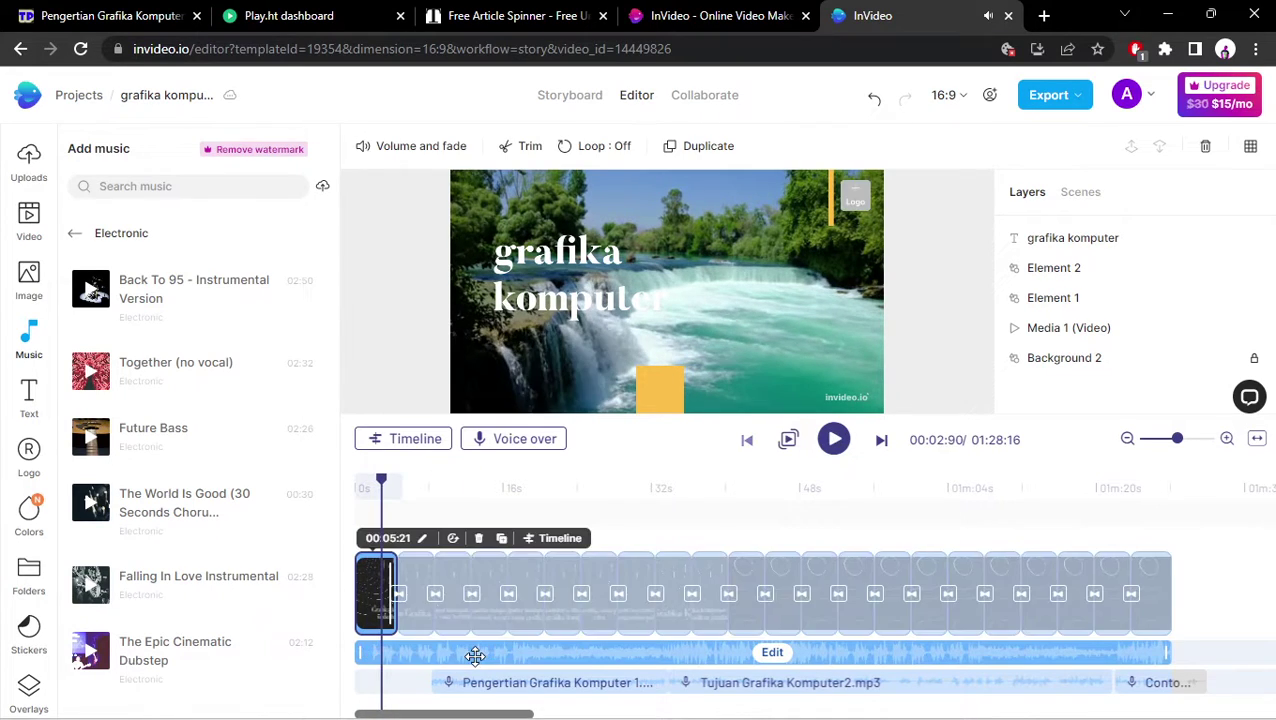
left_click(772, 652)
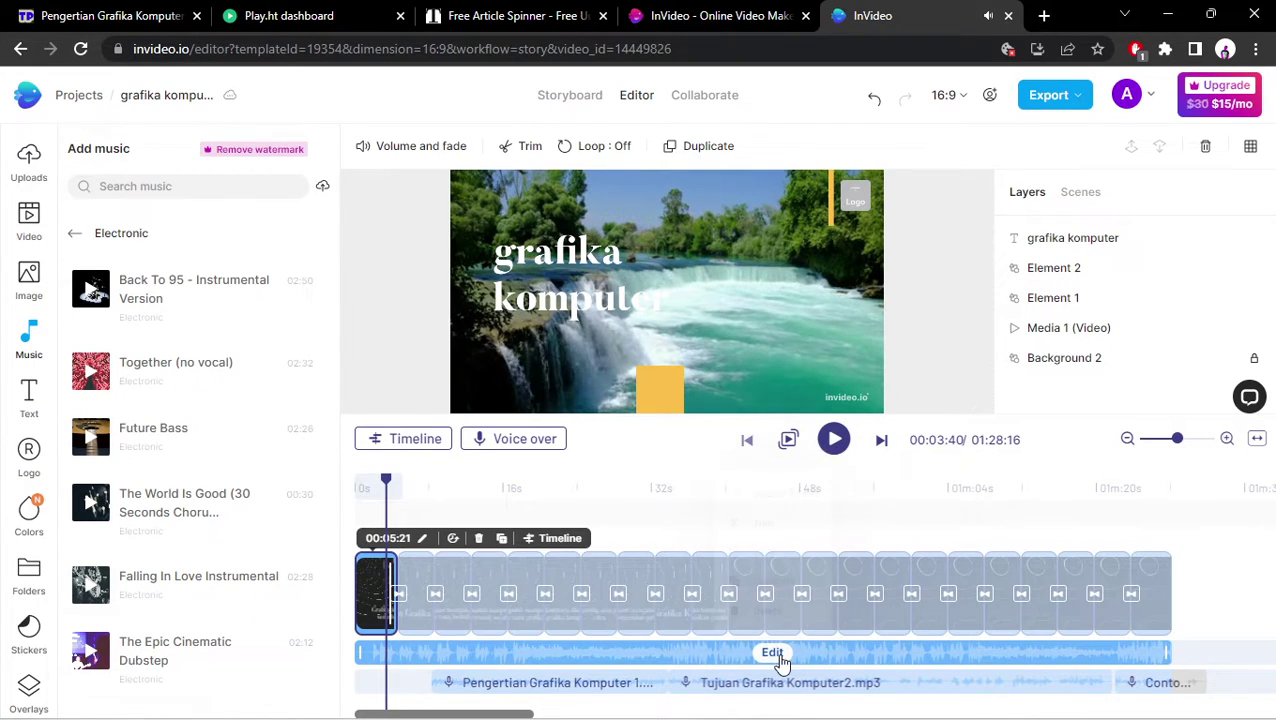
left_click(775, 652)
left_click(763, 468)
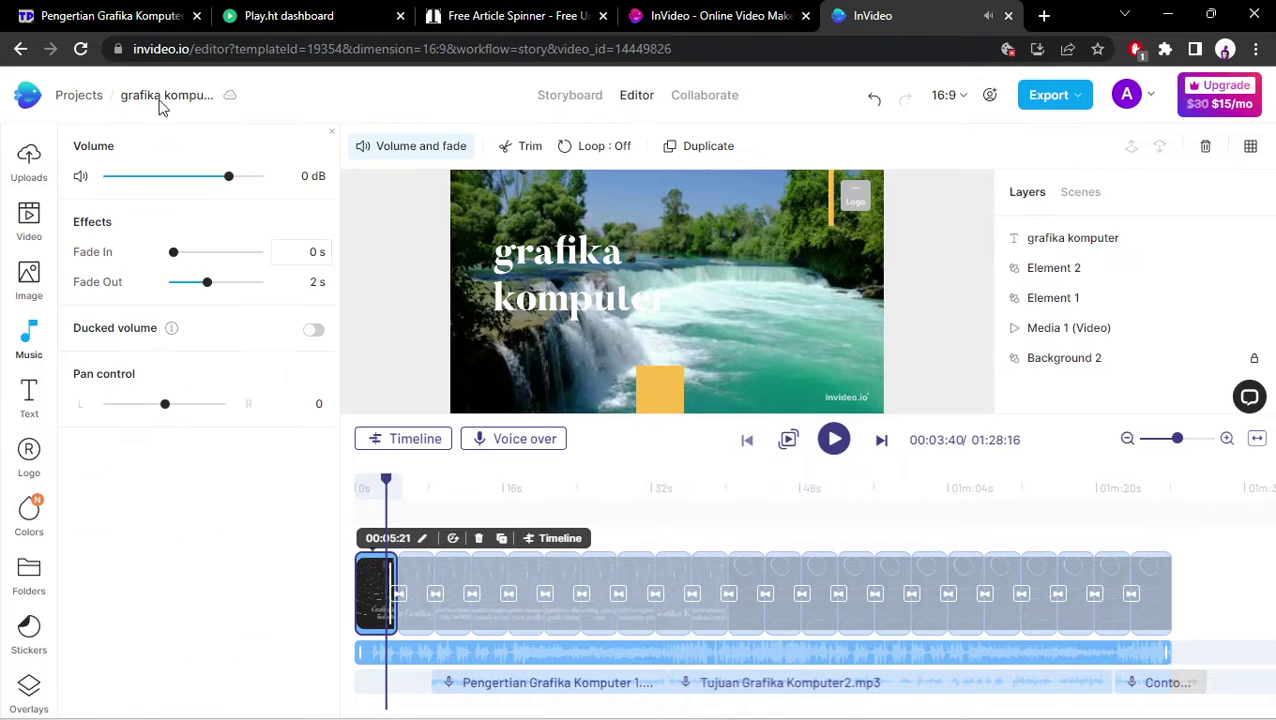
key("space")
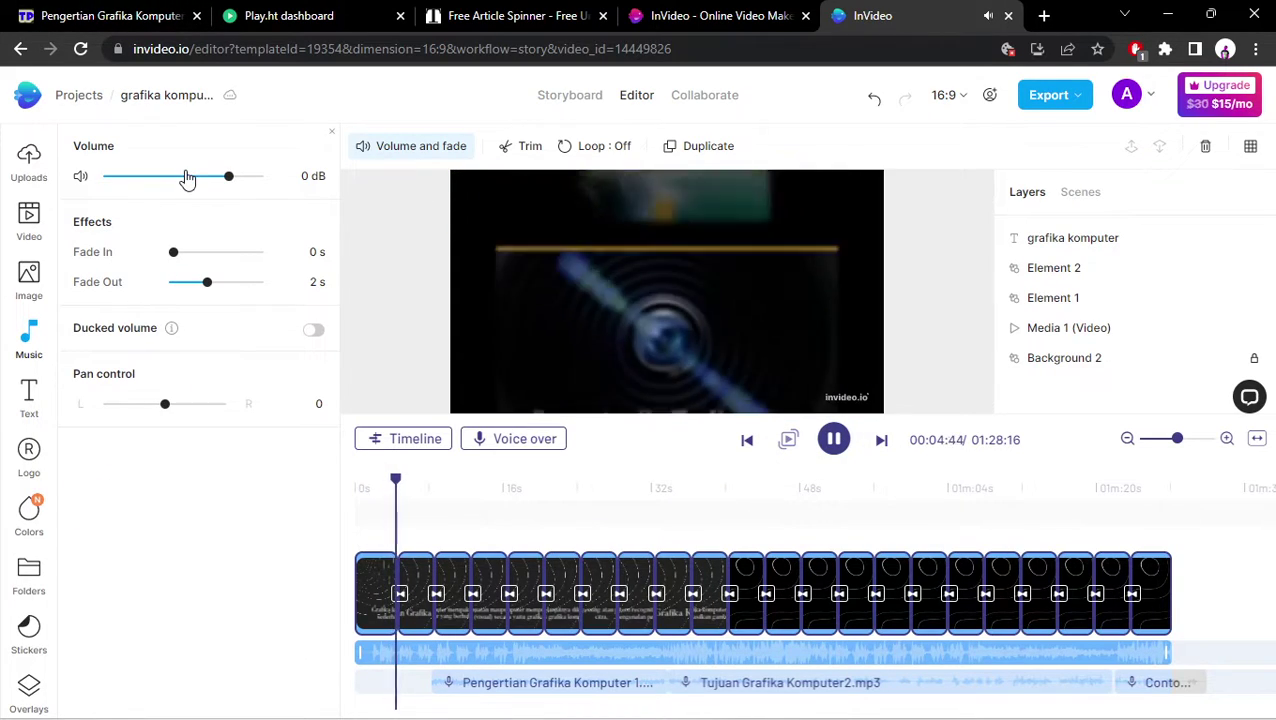
left_click_drag(185, 177, 155, 180)
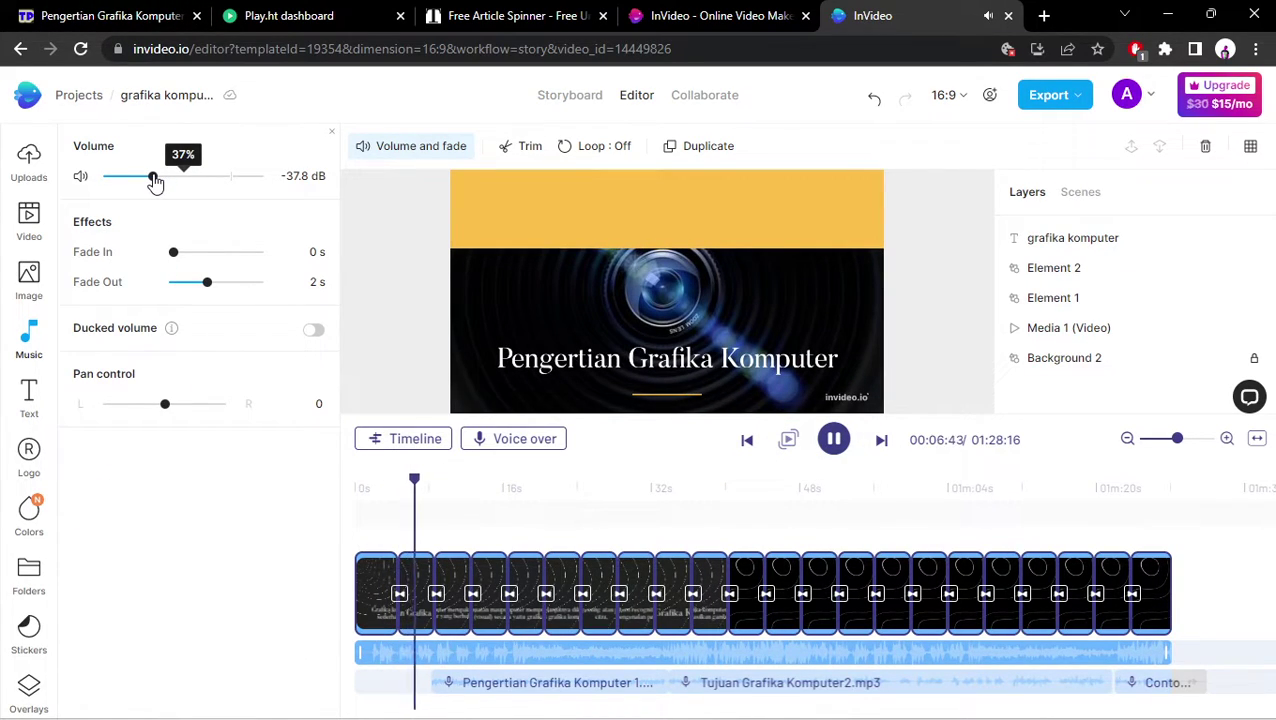